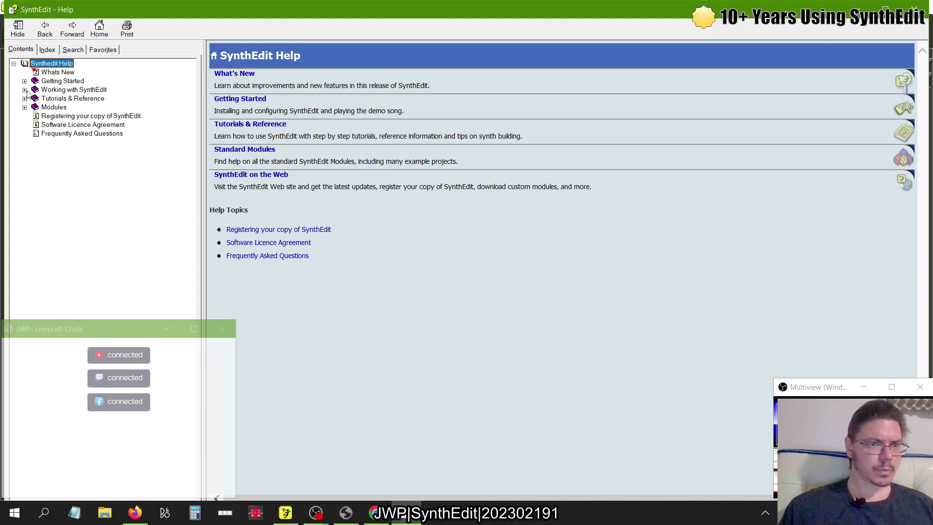
Step: Open SynthEdit Tutorials from Tutorials & Reference and maximize its window
left_click(25, 98)
left_click(52, 116)
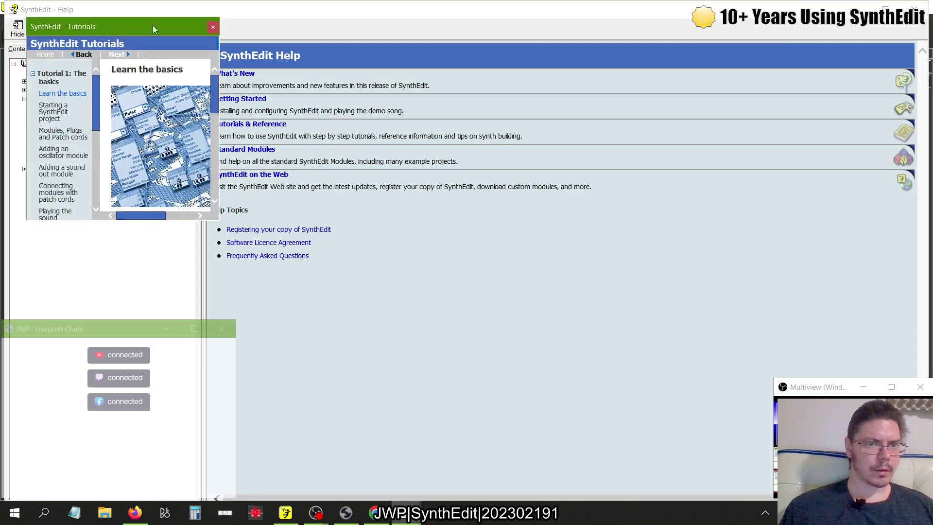
left_click_drag(111, 27, 216, 47)
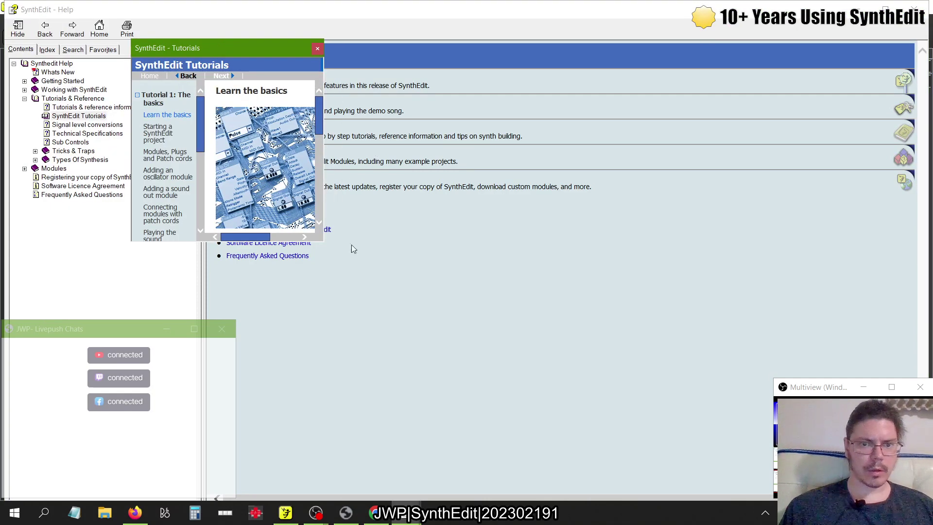
double_click(260, 50)
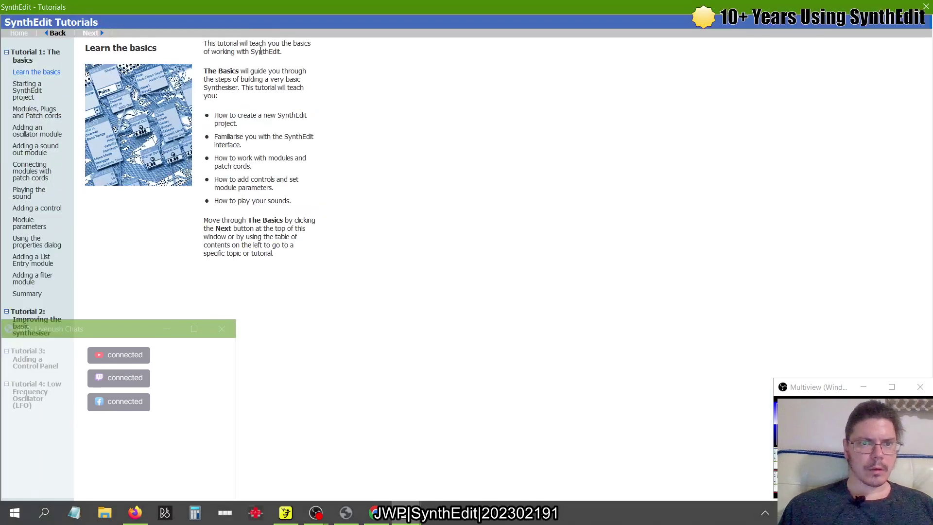
Step: Collapse Tutorial 1 and show Tutorial 3's Introduction page
left_click(7, 52)
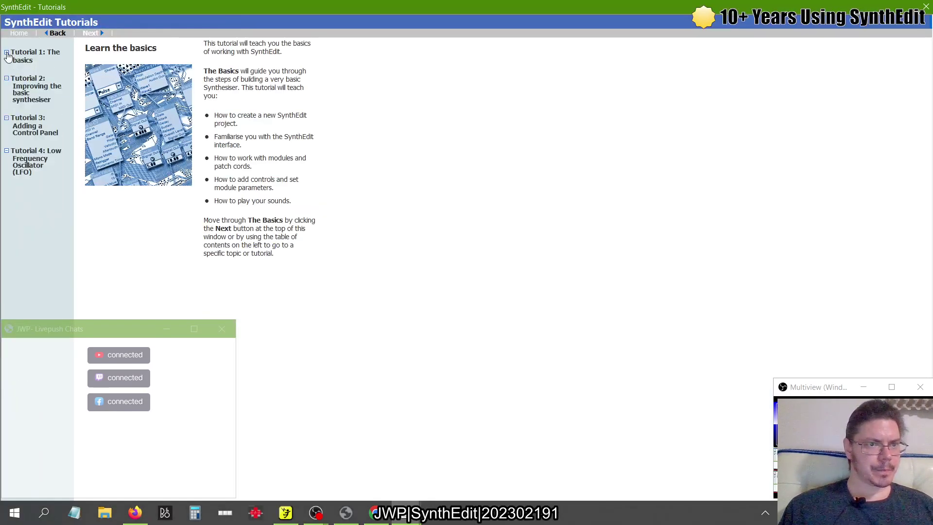
left_click(7, 119)
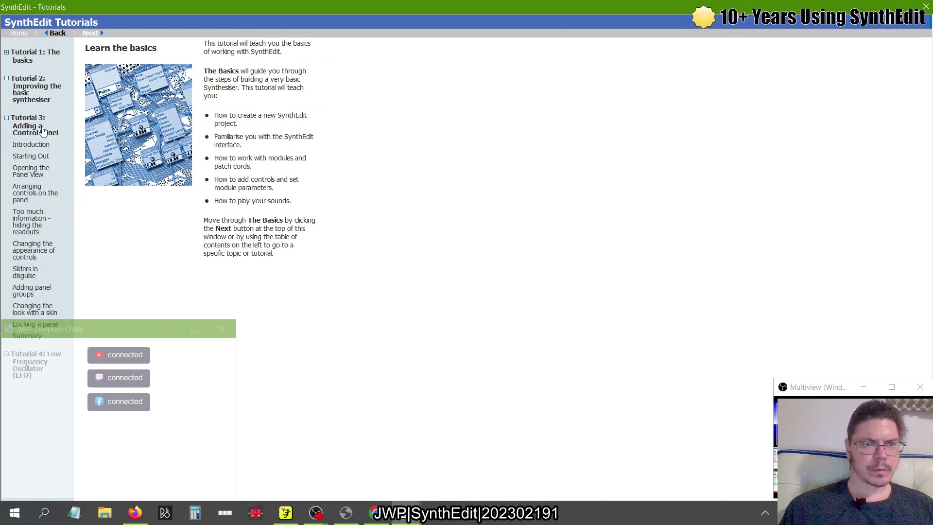
left_click(35, 147)
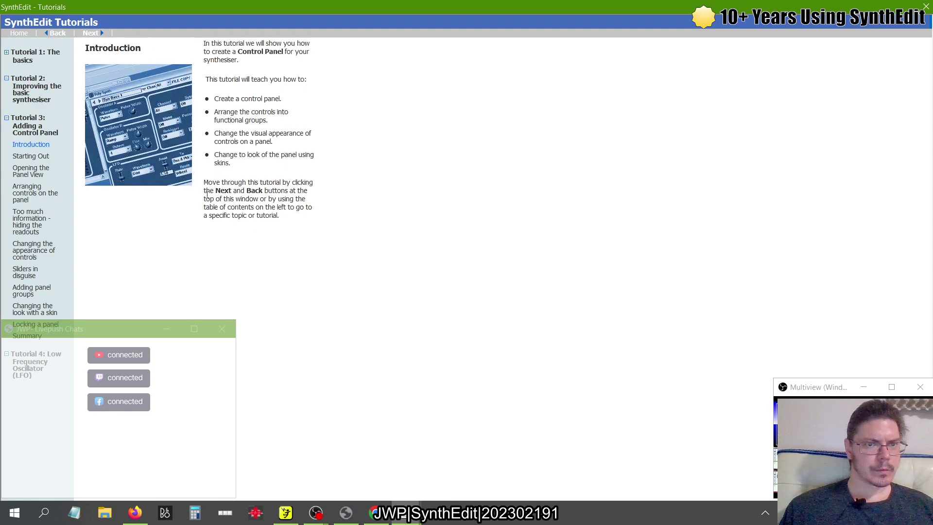
Step: Skim the Tutorial 3 introduction, then advance to the Starting Out page
scroll(293, 252, "up", 5)
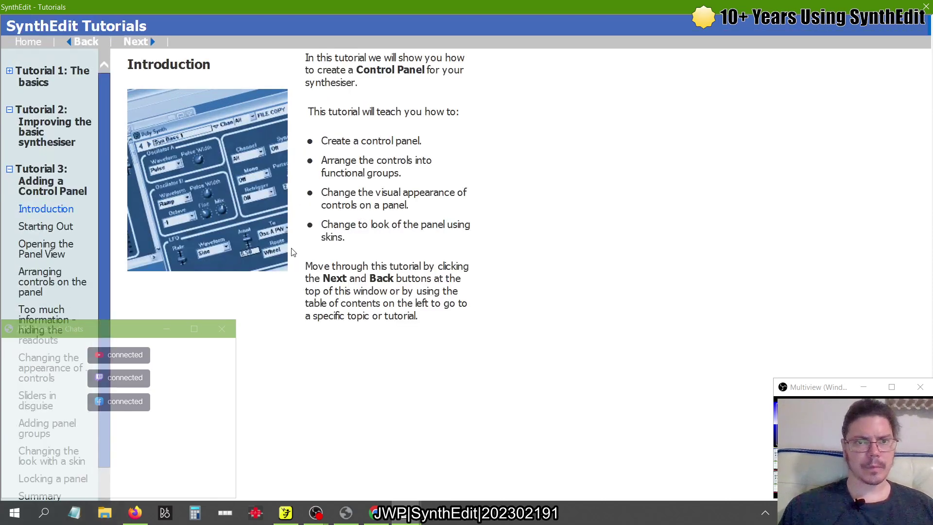
scroll(291, 251, "down", 1)
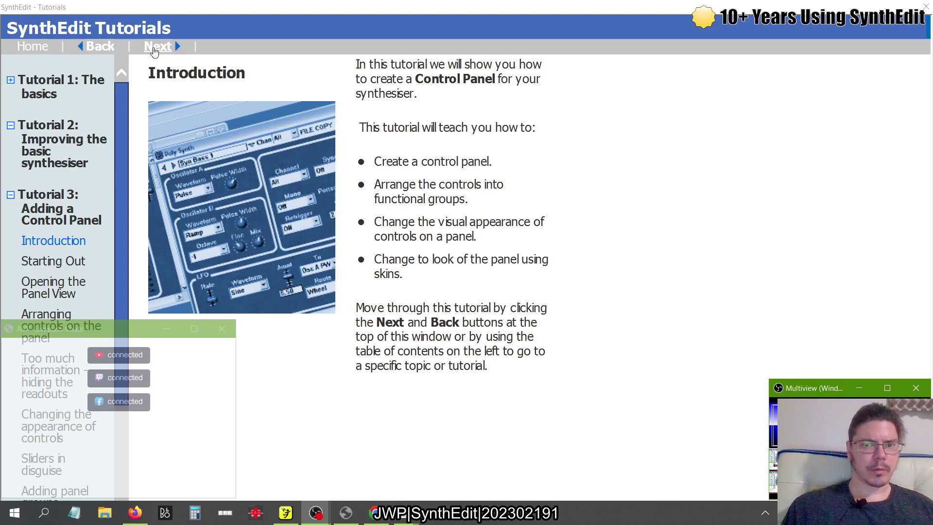
left_click(160, 47)
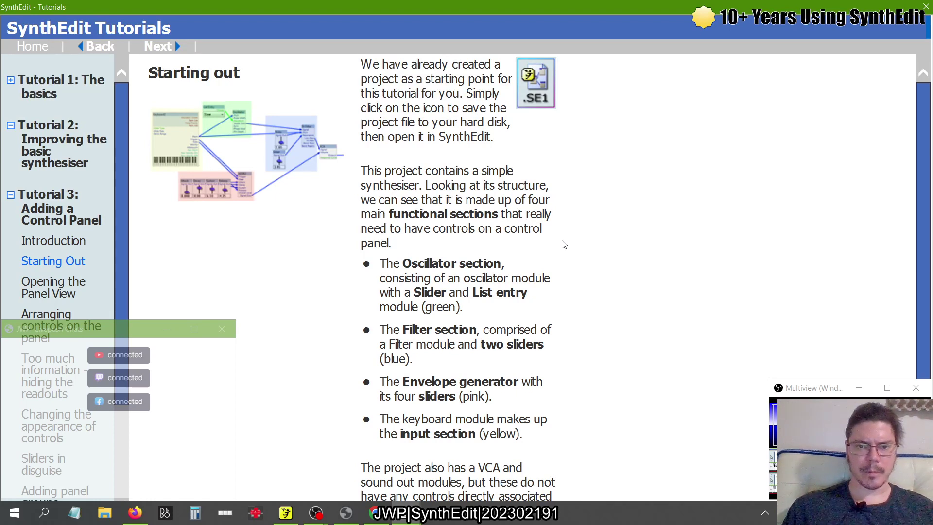
Step: Read the four colour-coded sections on Starting Out, then download the tutorial3.se1 starter project
scroll(563, 244, "down", 1)
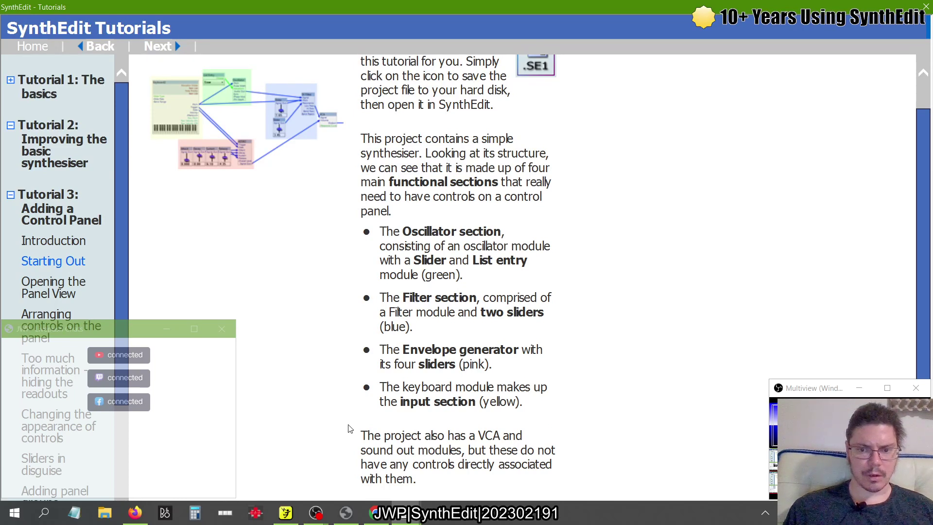
scroll(335, 369, "up", 2)
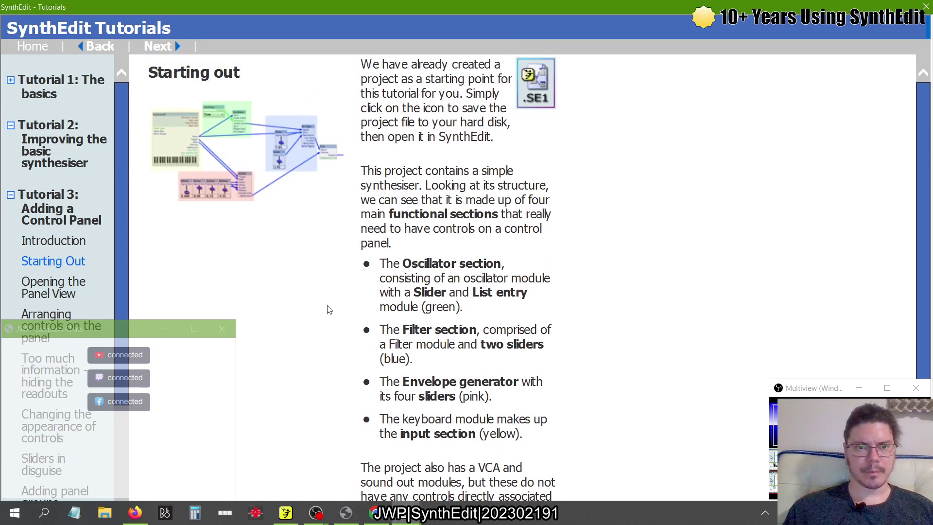
scroll(239, 176, "up", 1)
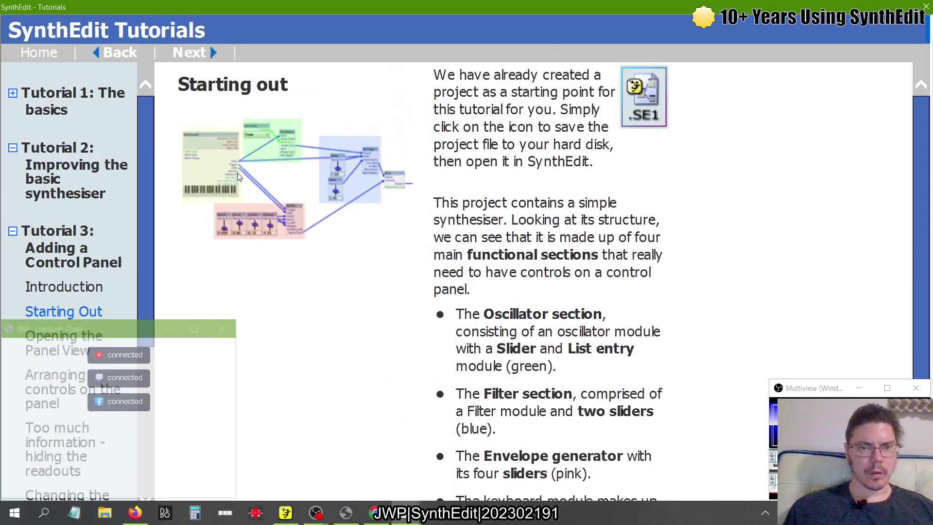
scroll(239, 176, "up", 1)
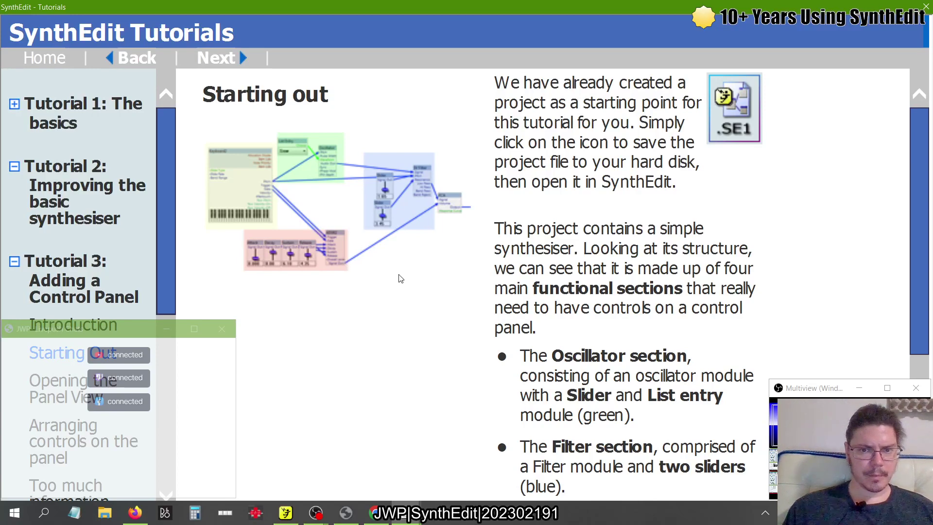
scroll(402, 276, "down", 3)
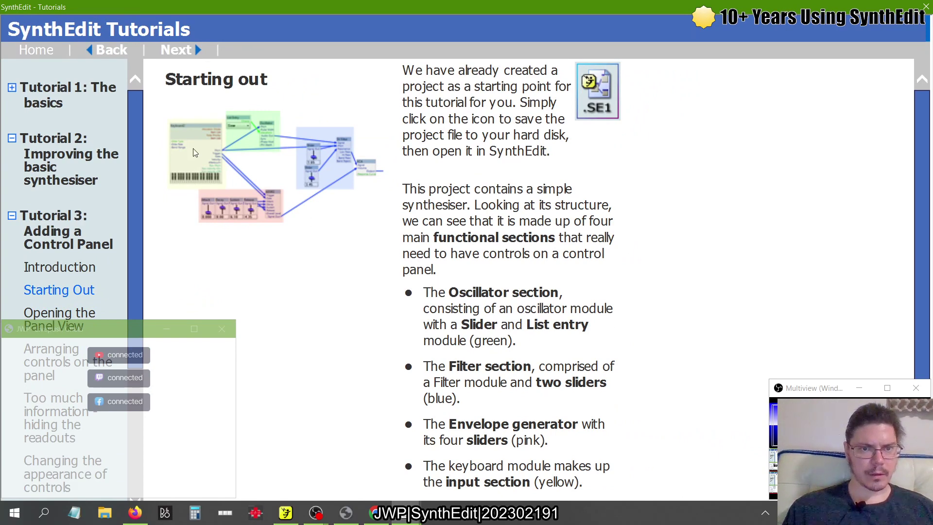
scroll(241, 305, "down", 3)
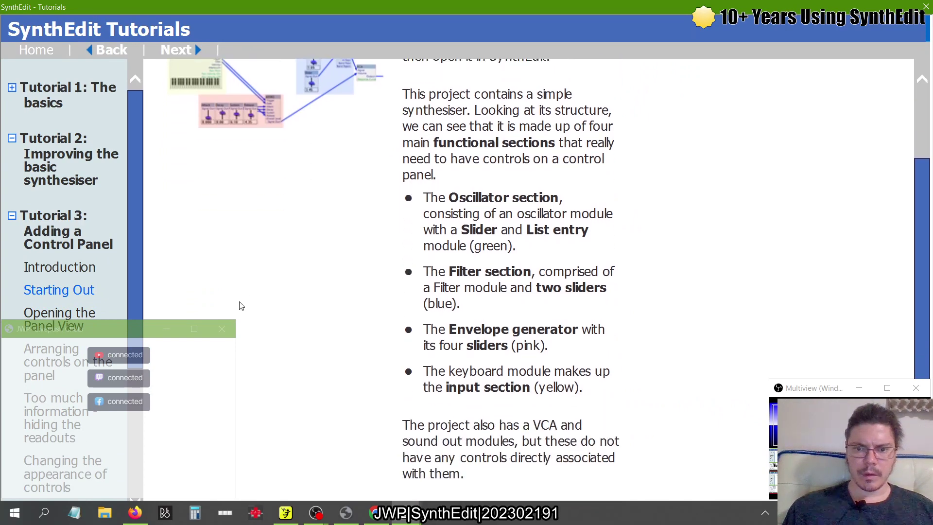
scroll(241, 305, "up", 3)
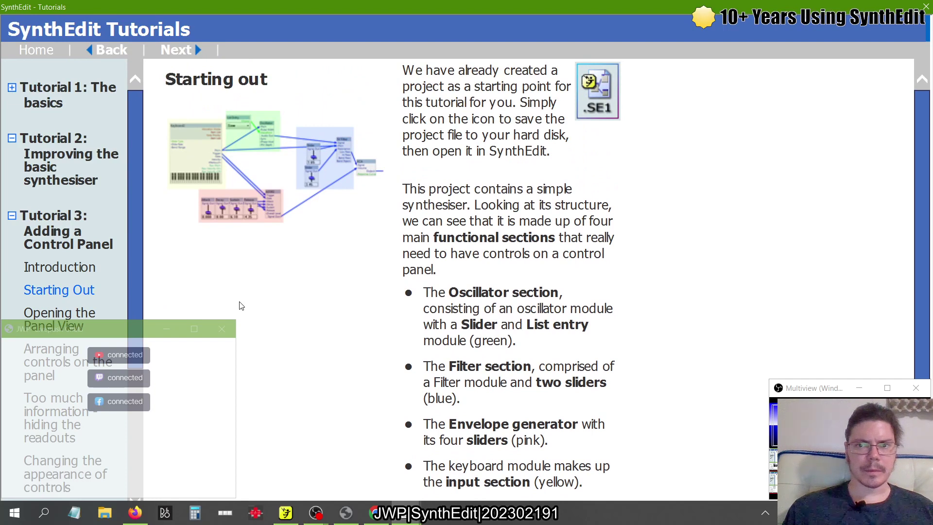
left_click(593, 100)
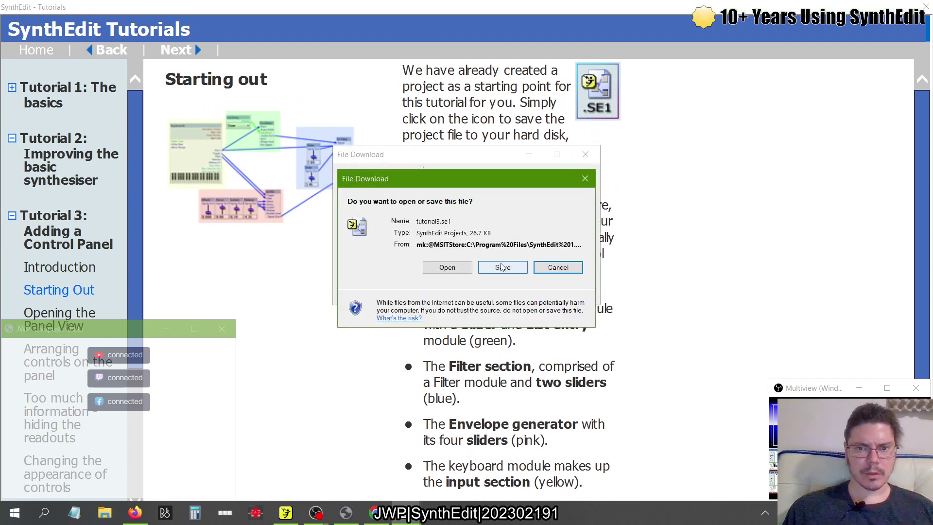
Step: Open tutorial3.se1, dismiss the Patch Automator version warning, and maximize the Main window
left_click(458, 267)
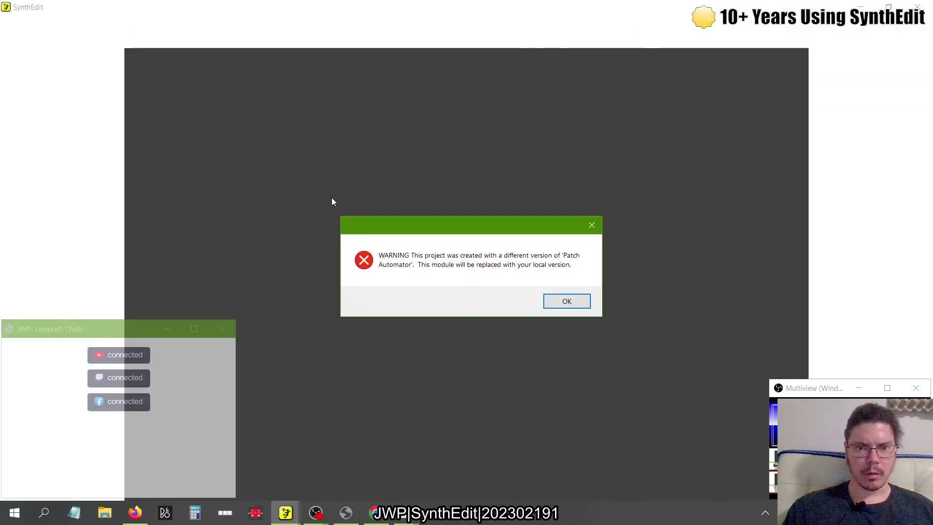
left_click(567, 302)
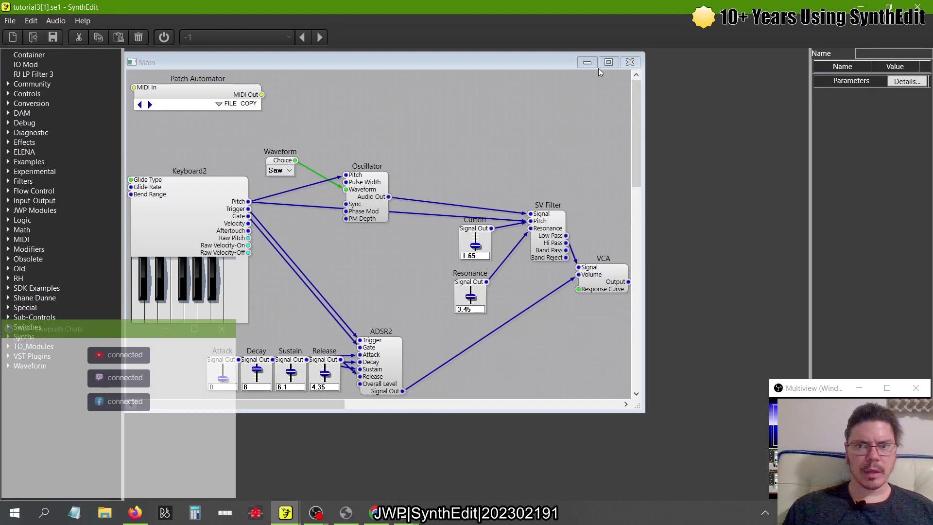
left_click(608, 62)
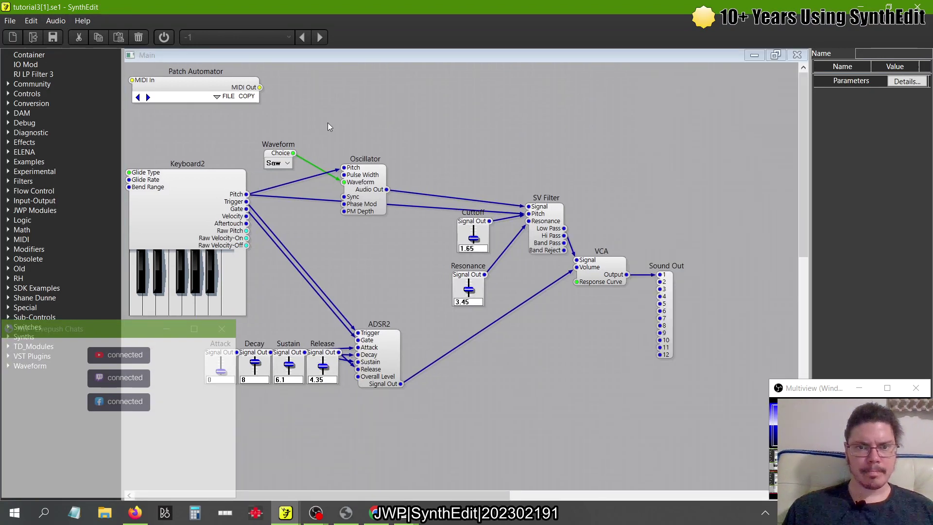
Step: Move the VCA and Sound Out modules up and right beside the SV Filter
left_click(547, 221)
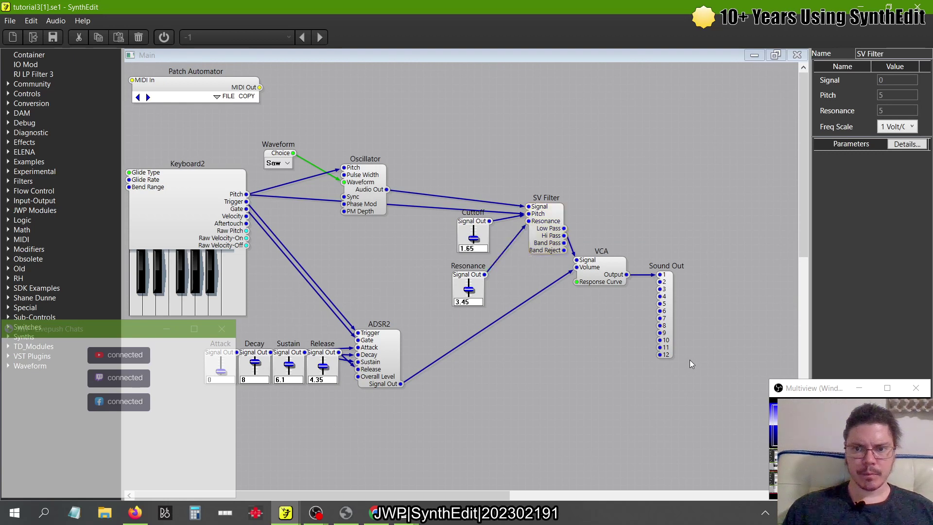
left_click_drag(691, 364, 573, 235)
left_click_drag(601, 270, 641, 250)
left_click(381, 266)
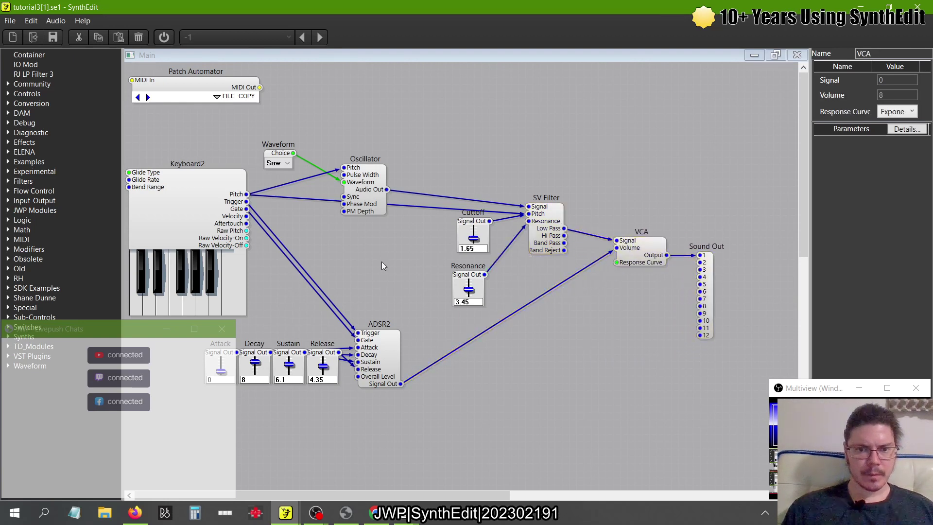
Step: Place the Patch Automator module above Keyboard2 and Waveform
left_click(182, 211)
left_click_drag(211, 98, 472, 105)
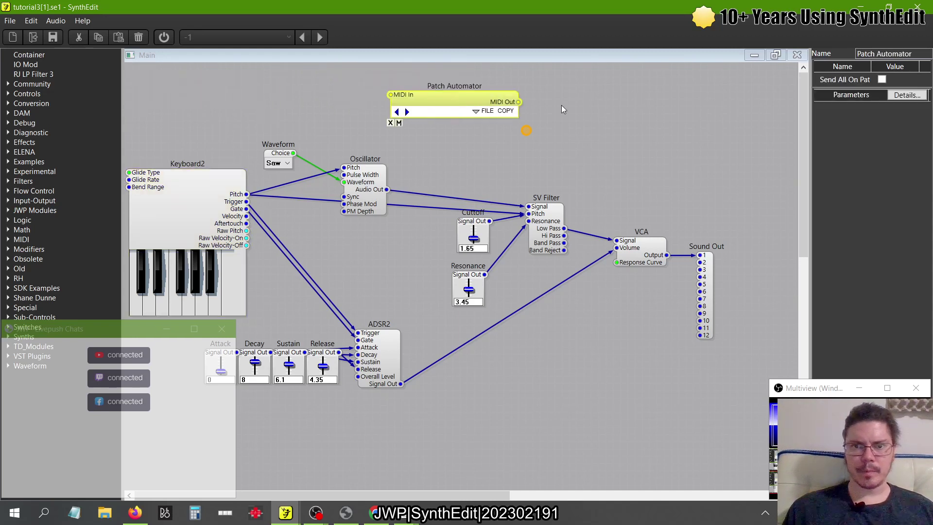
left_click(272, 110)
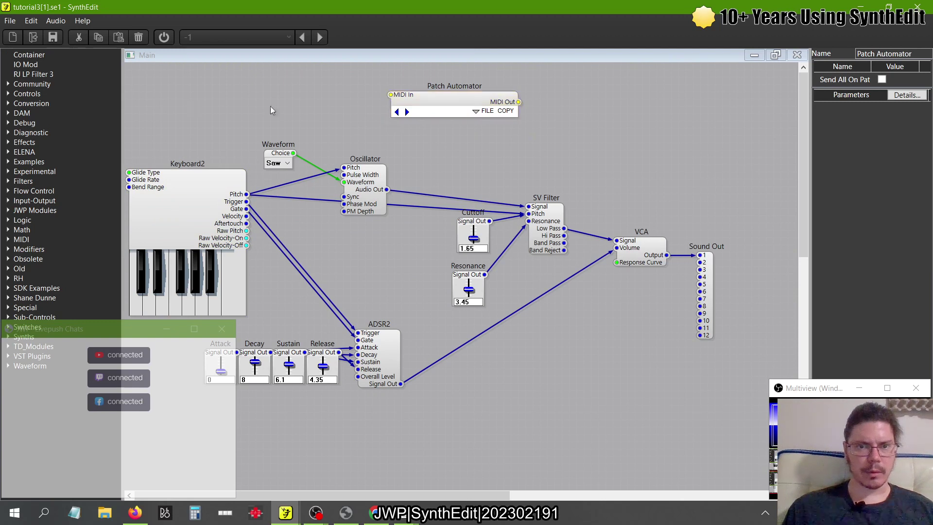
left_click_drag(455, 99, 295, 106)
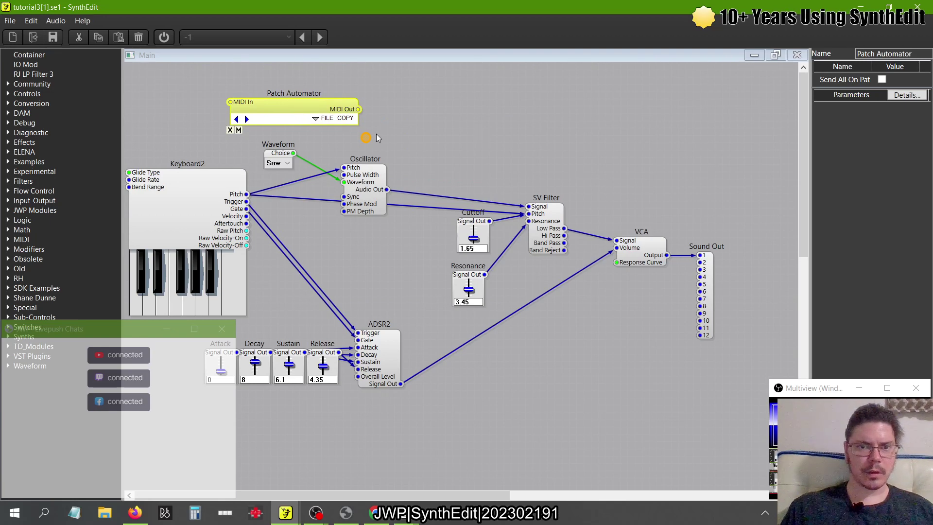
Step: Check the Patch Automator patch list and peek at the panel editing view
left_click(318, 120)
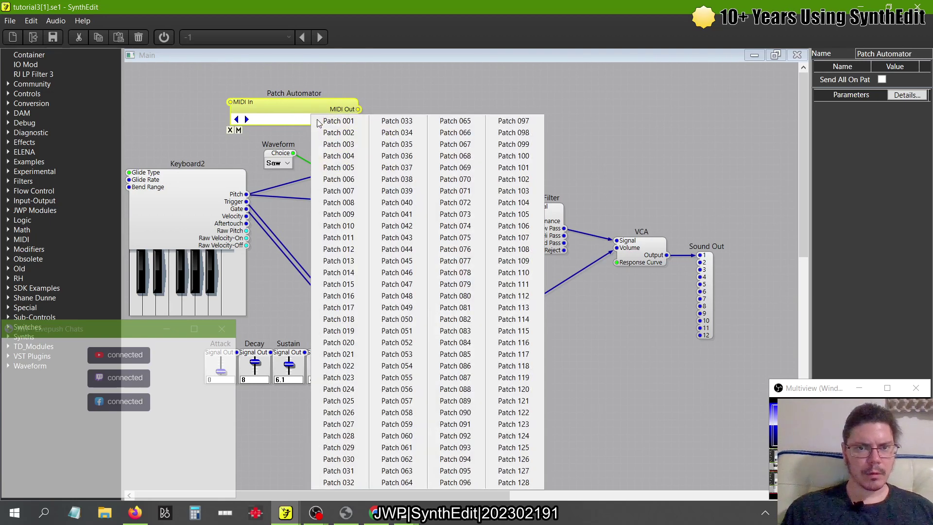
left_click(424, 102)
right_click(423, 102)
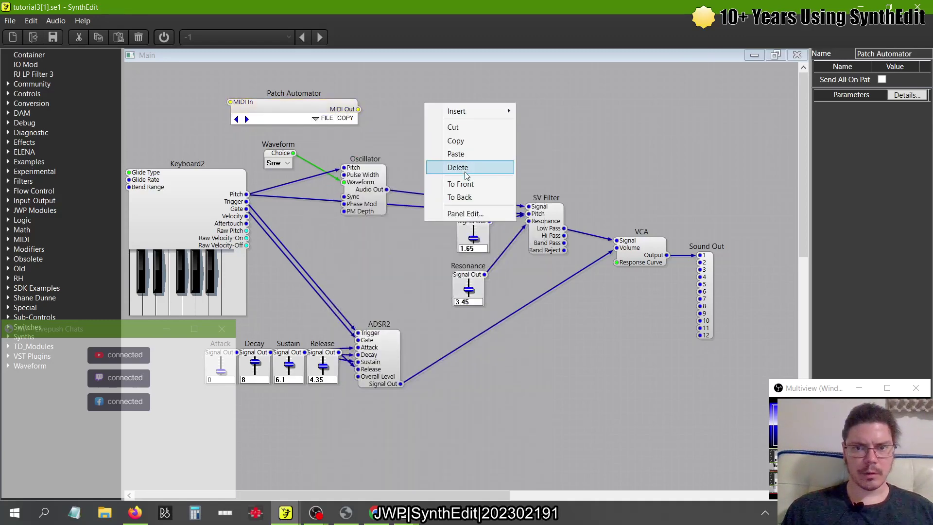
left_click(465, 213)
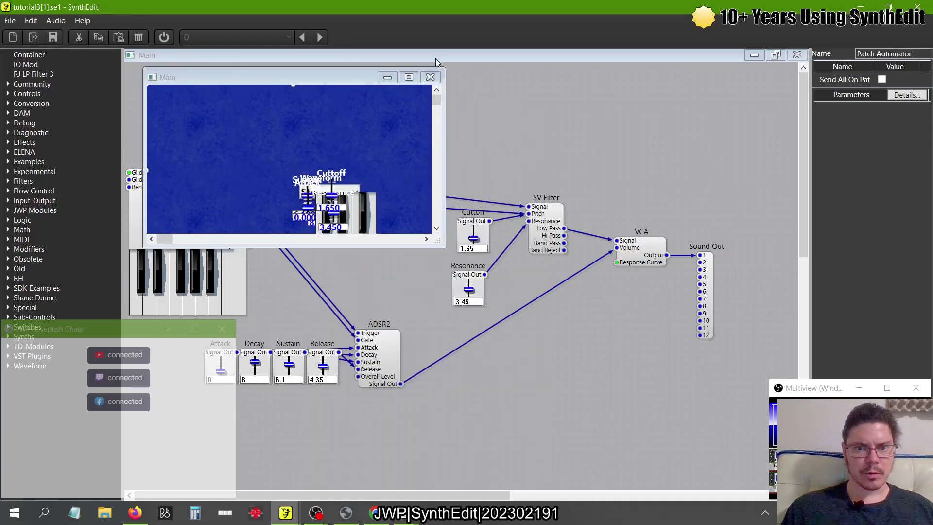
left_click(429, 77)
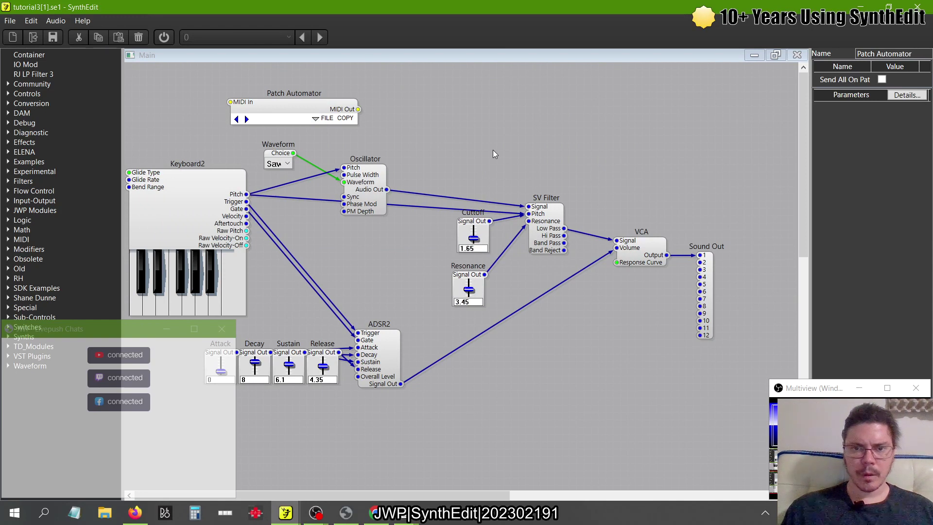
Step: Look at the panel view once more, then delete the Patch Automator module
right_click(492, 154)
left_click(538, 263)
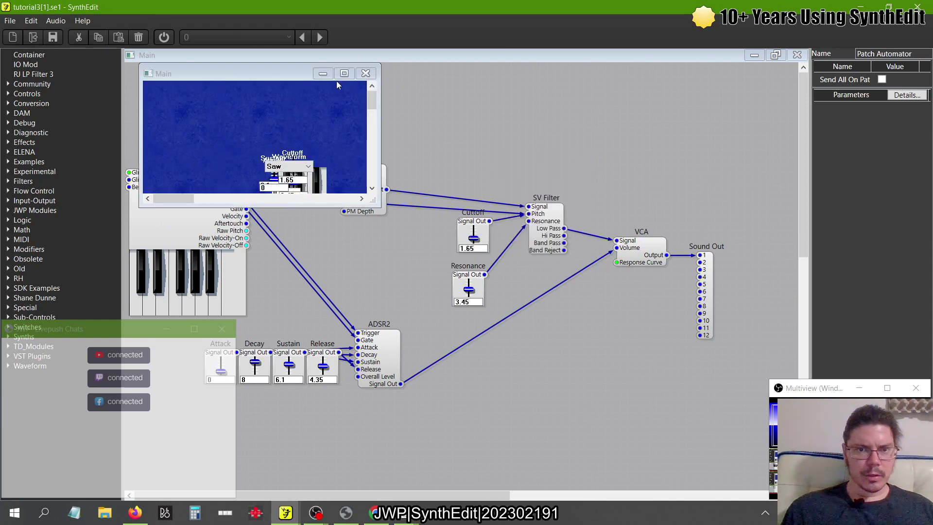
left_click(365, 73)
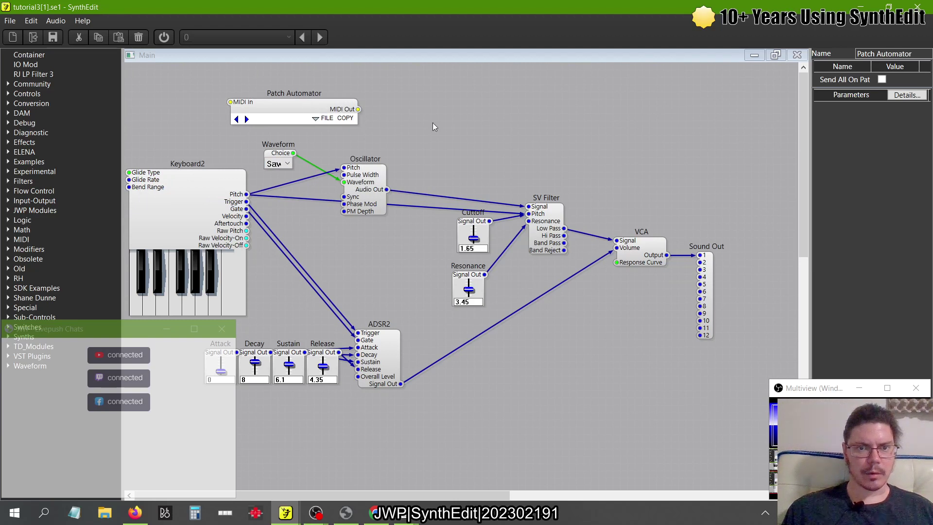
key("Delete")
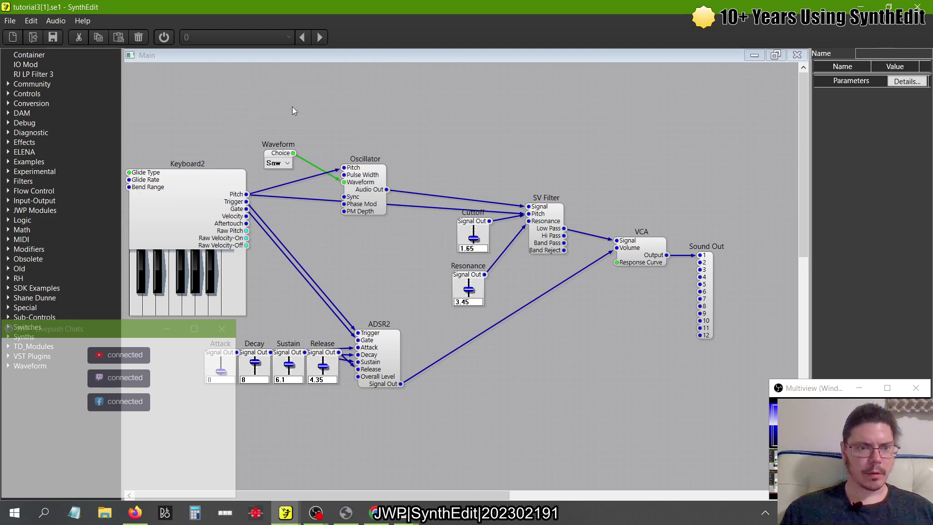
Step: Add Preset Browser and Patch Automator from MIDI, placing Patch Automator above the keyboard area
left_click(8, 240)
left_click_drag(48, 365, 490, 133)
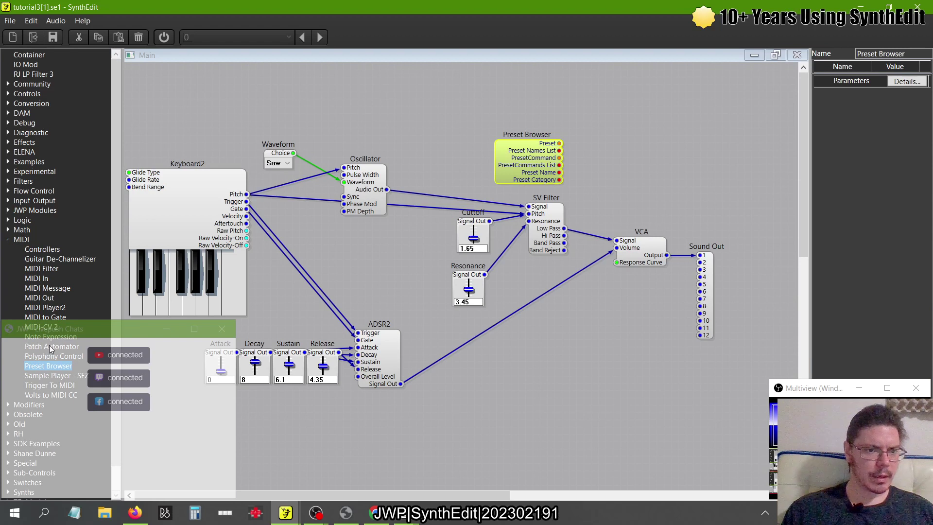
left_click_drag(293, 86, 304, 84)
left_click_drag(380, 92, 296, 97)
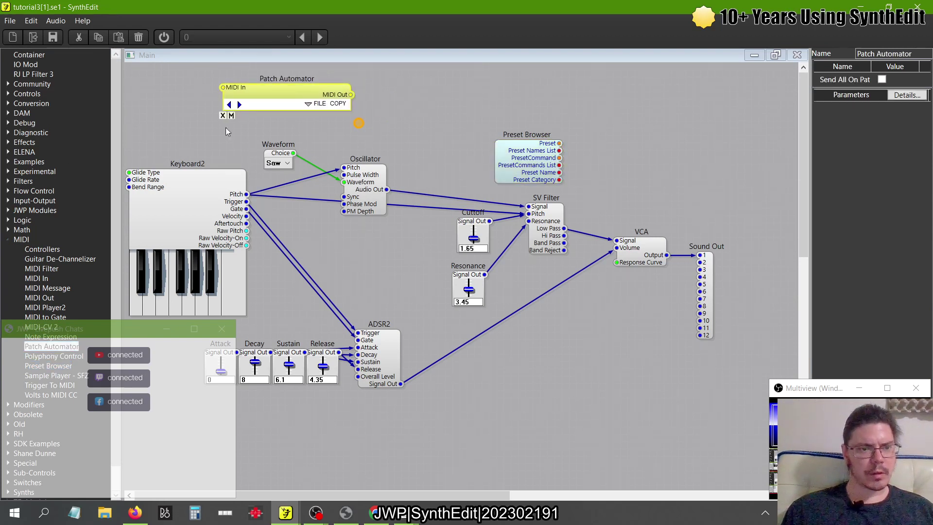
left_click(7, 239)
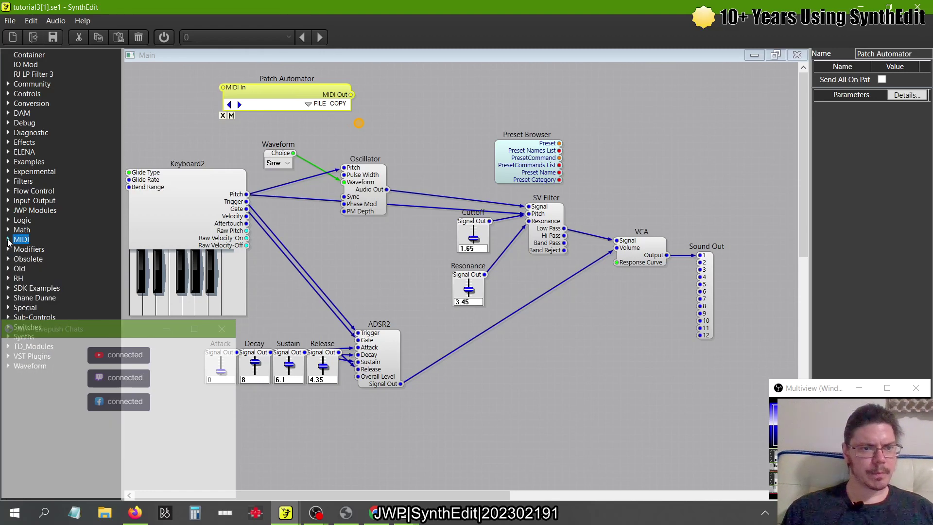
left_click(8, 270)
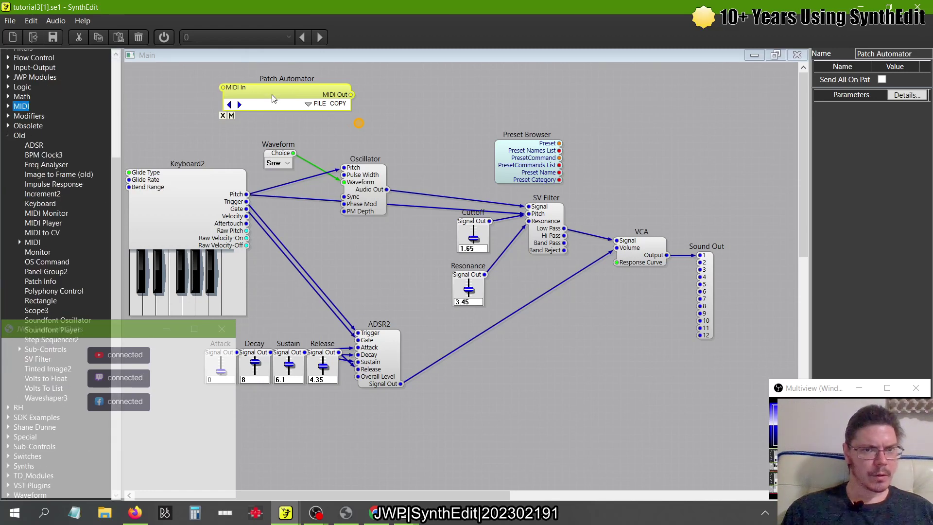
left_click_drag(271, 90, 249, 83)
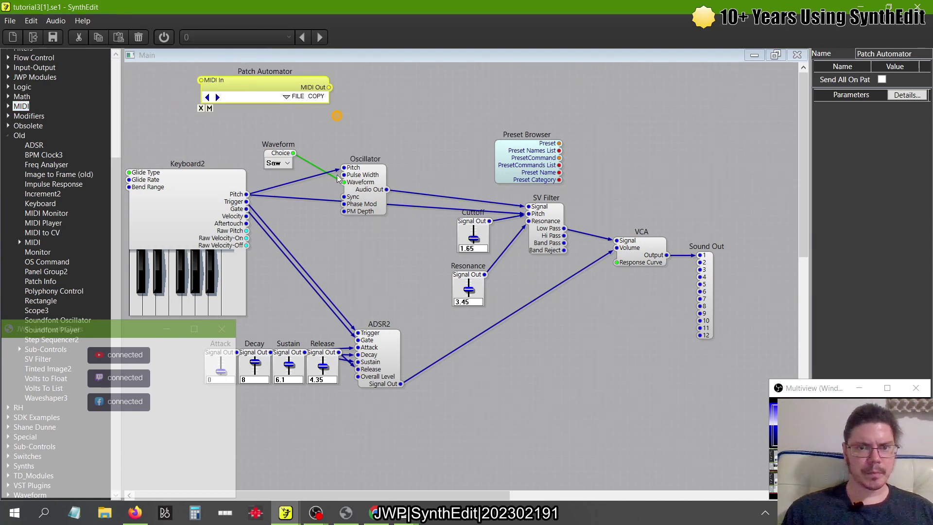
Step: Position the Preset Browser above the SV Filter
left_click(486, 240)
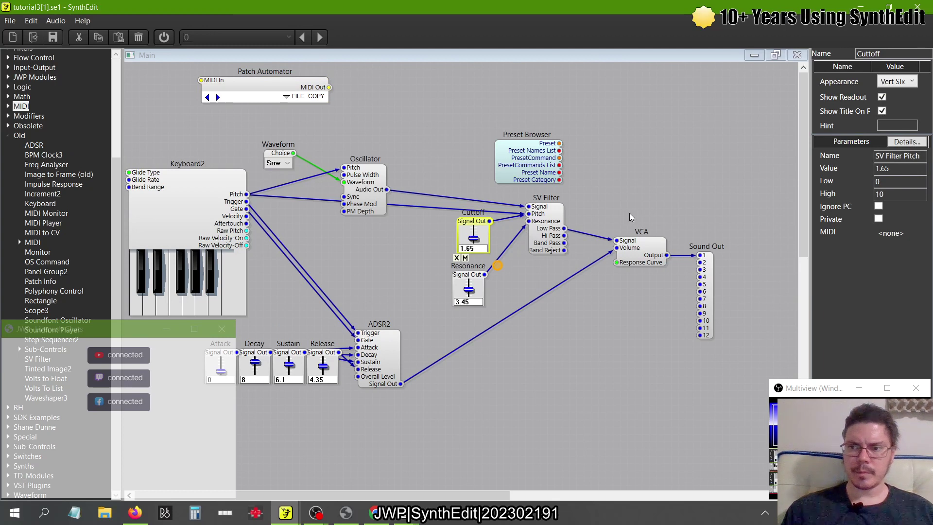
left_click_drag(520, 159, 532, 125)
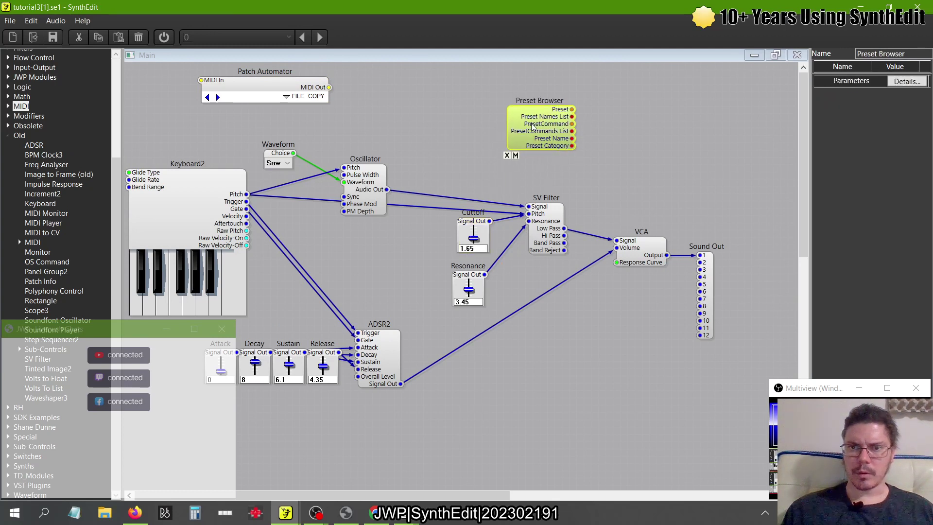
left_click(541, 243)
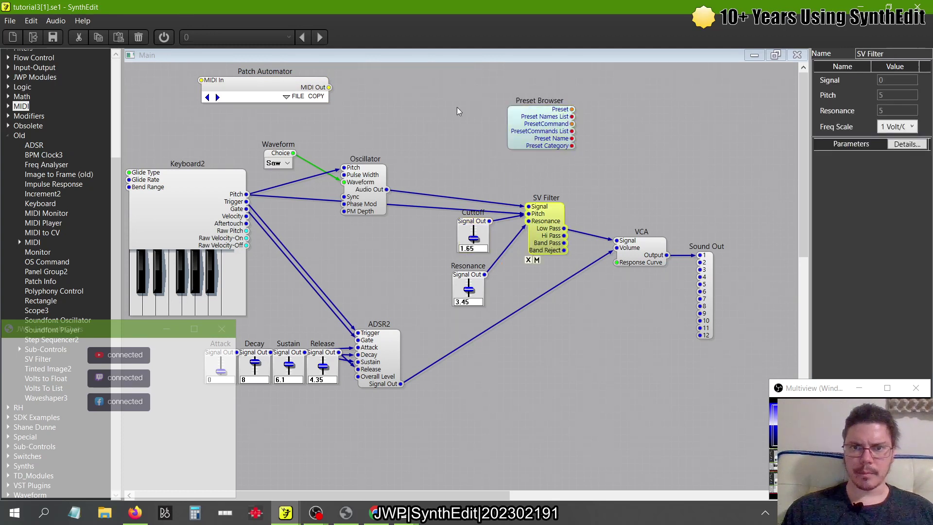
left_click(563, 136)
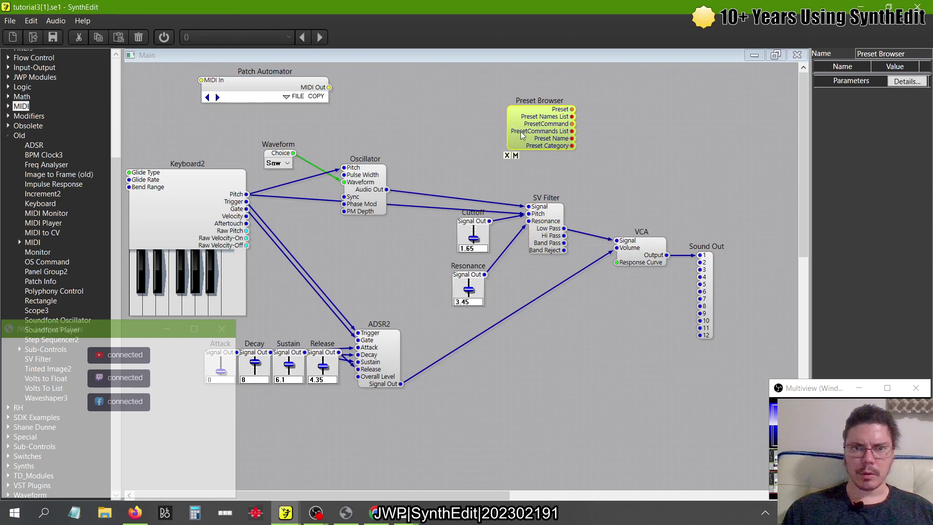
left_click_drag(520, 131, 455, 116)
left_click(337, 116)
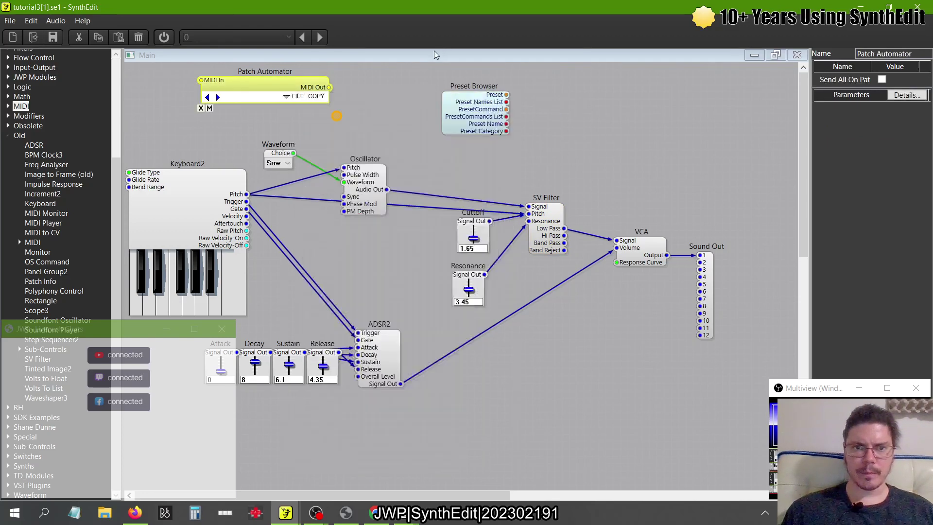
left_click(298, 96)
left_click(393, 77)
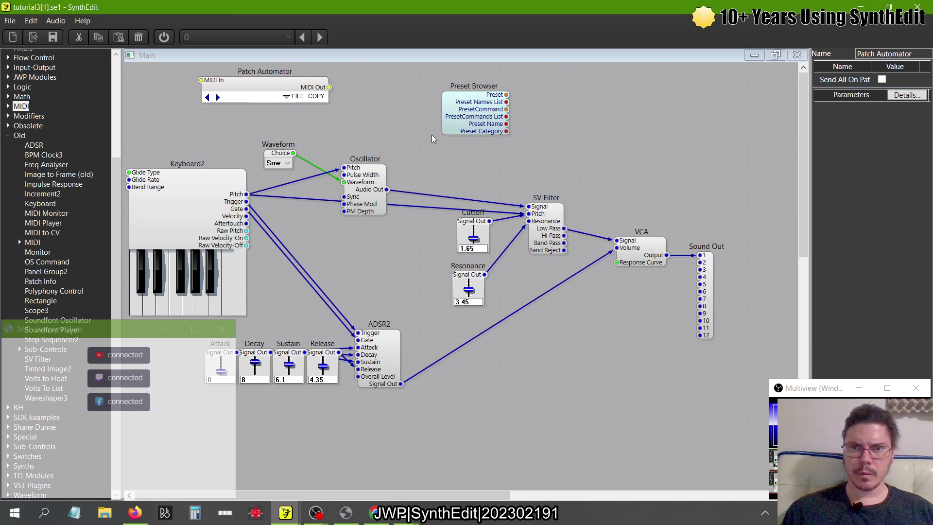
Step: Add a List Entry module from Controls, then delete it again
left_click(7, 136)
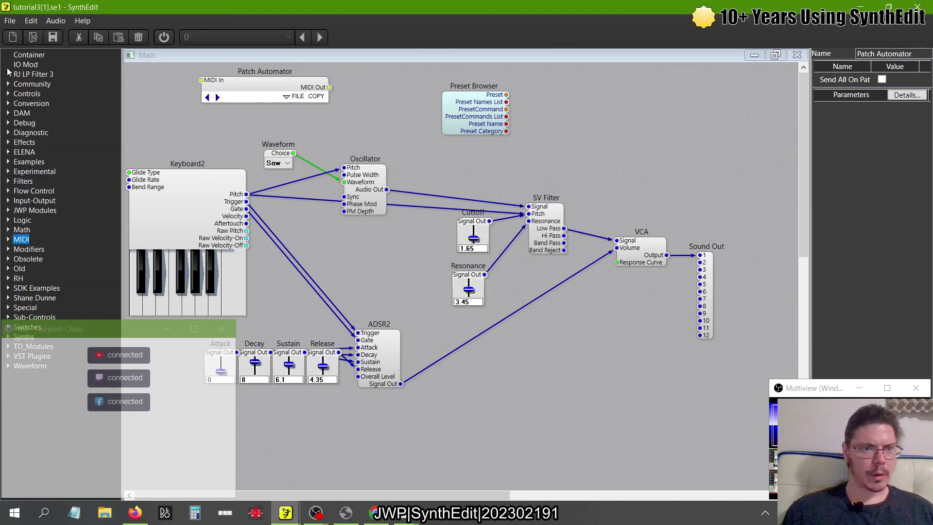
left_click(8, 96)
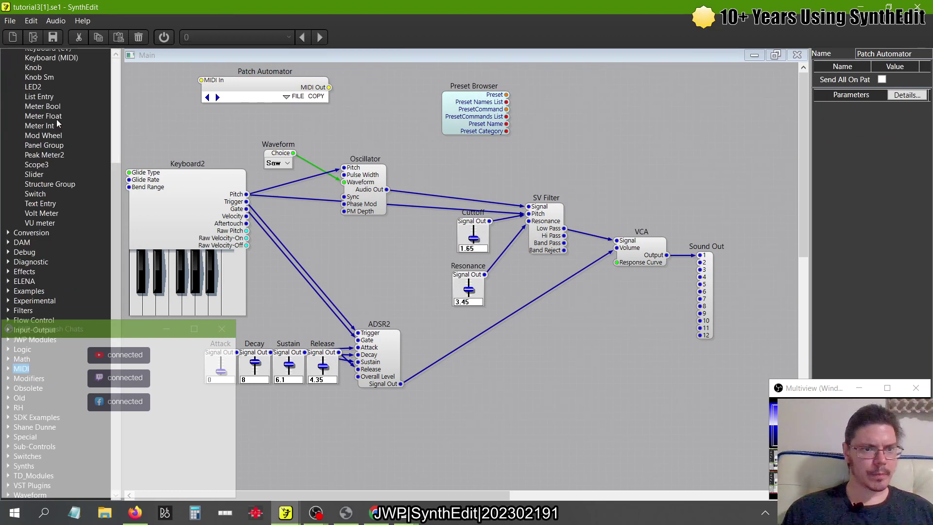
left_click(39, 97)
left_click(597, 88)
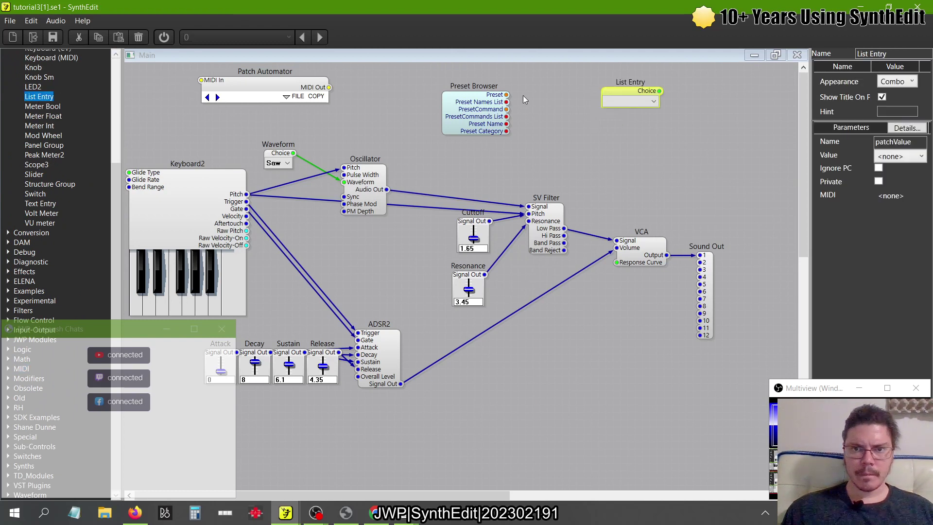
left_click(497, 99)
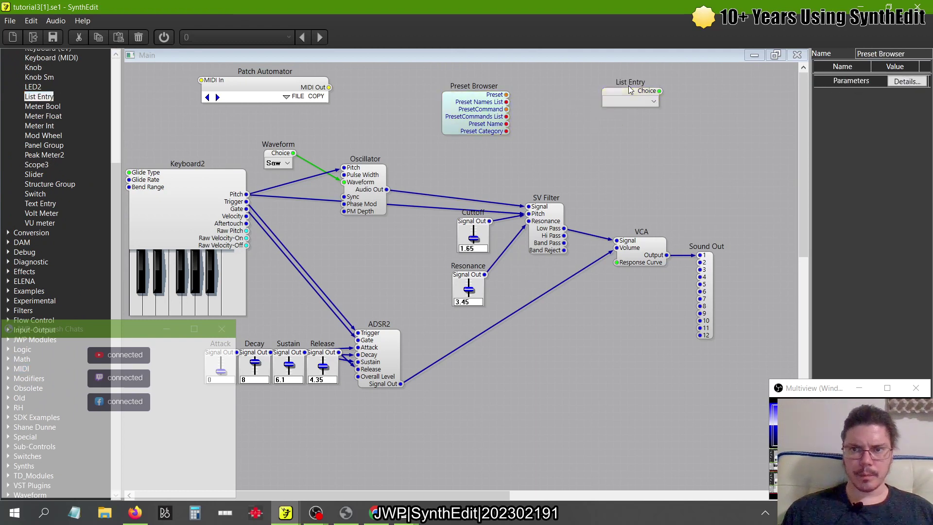
left_click(608, 90)
key("Delete")
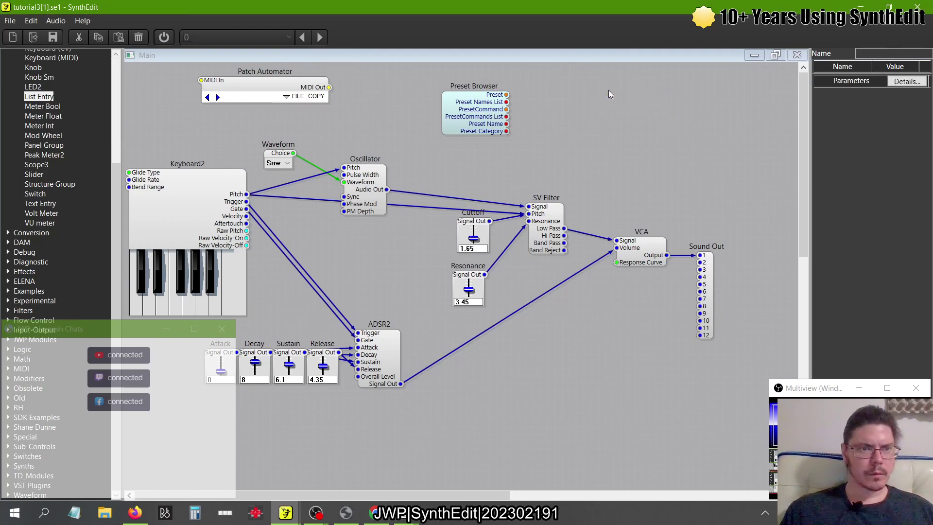
Step: Add List Entry4 from Sub-Controls, wiring Preset→Choice and Preset Names List→Item List
scroll(39, 151, "up", 5)
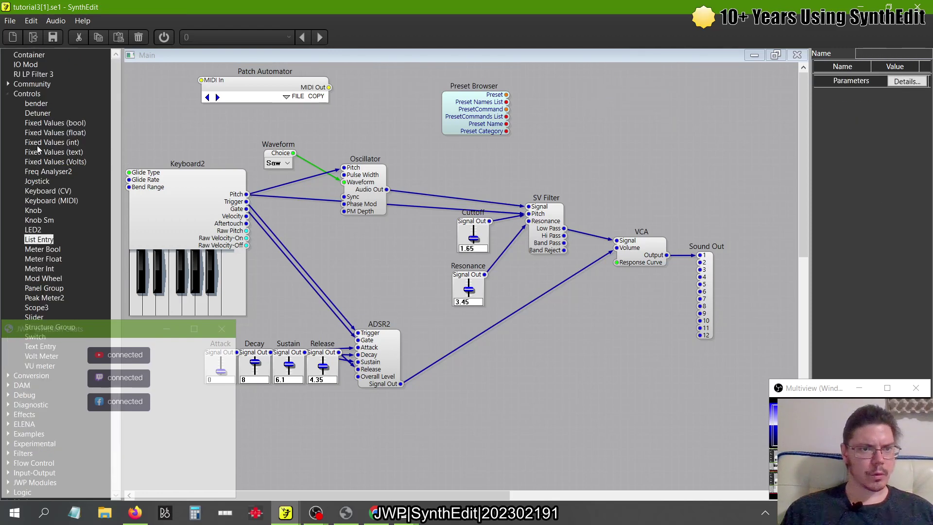
double_click(14, 95)
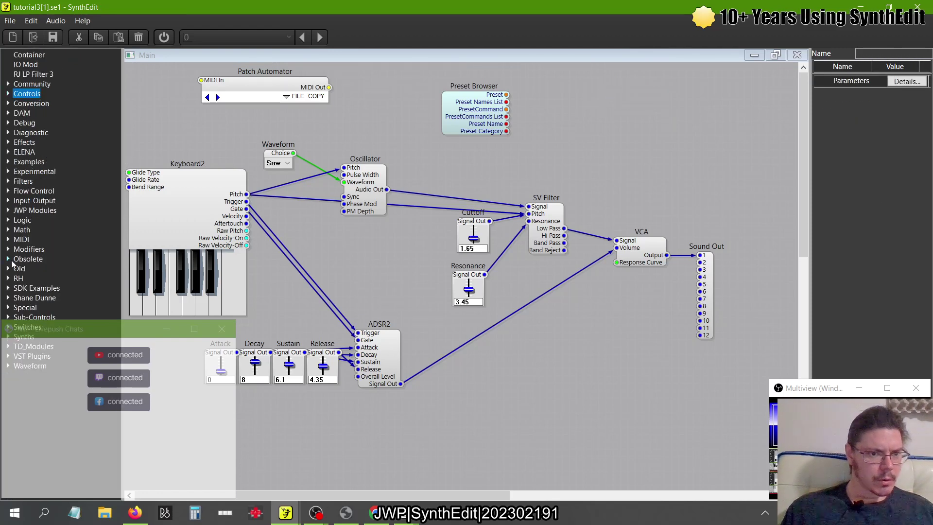
left_click(8, 317)
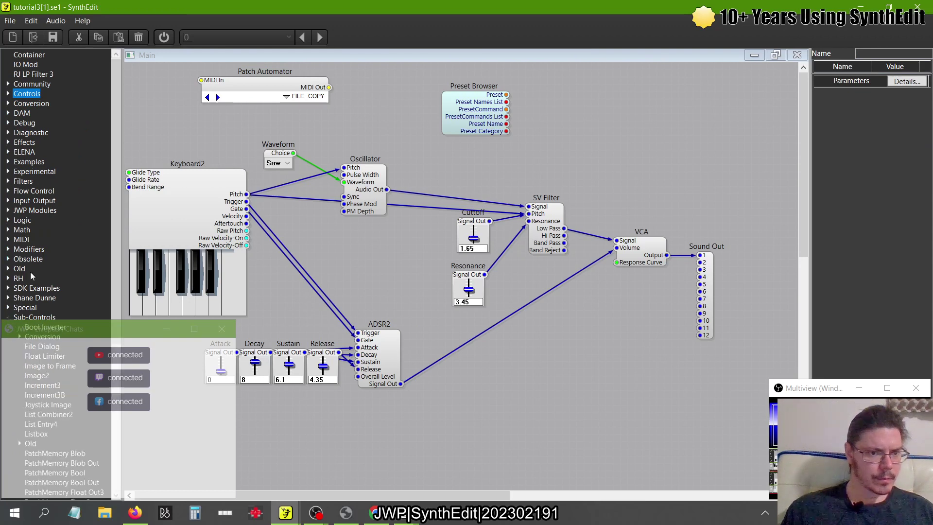
scroll(32, 278, "down", 8)
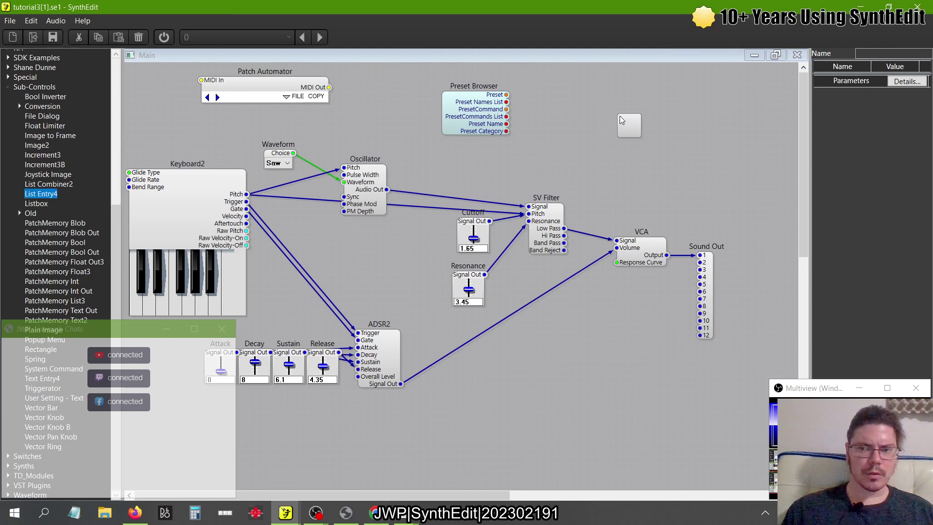
left_click_drag(620, 115, 635, 108)
left_click_drag(506, 95, 637, 110)
left_click_drag(506, 102, 637, 117)
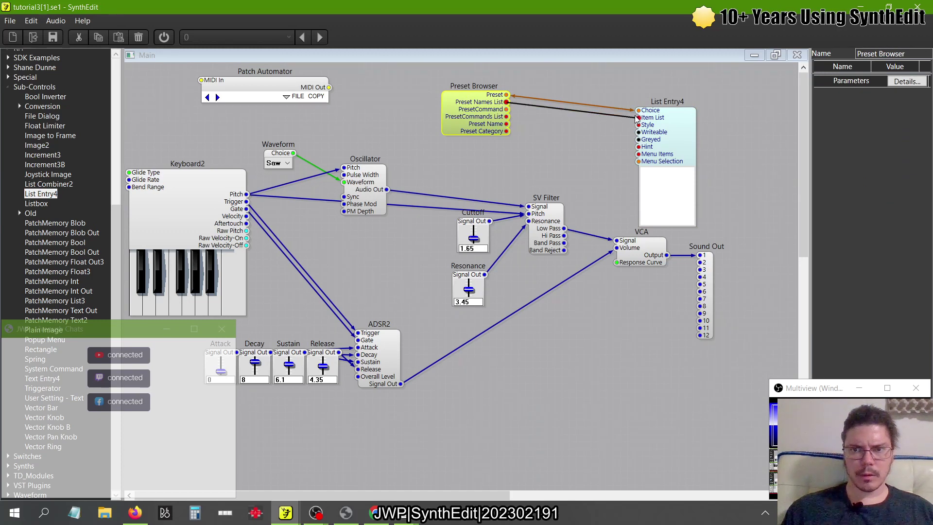
Step: Position List Entry4 beside the Preset Browser and shrink it to one Patch 001 row
left_click_drag(688, 139, 708, 102)
left_click(690, 137)
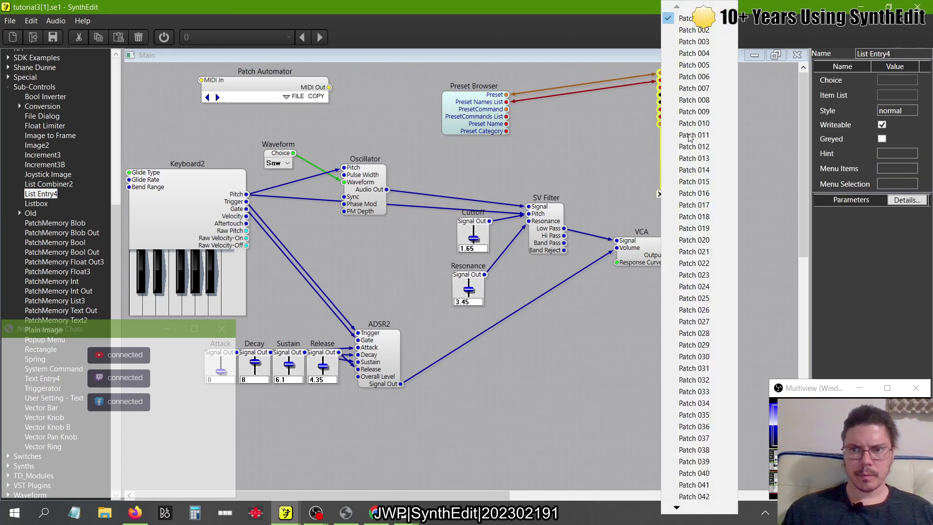
left_click(604, 226)
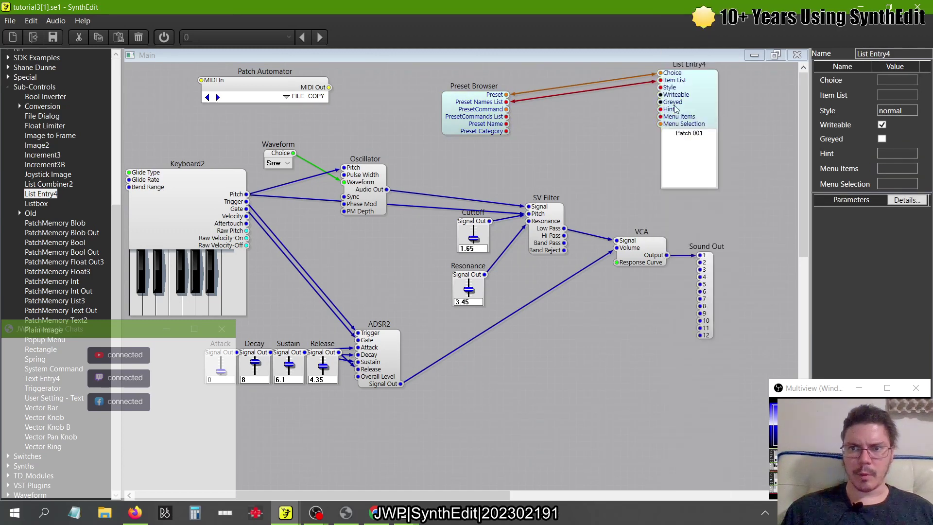
left_click(675, 108)
left_click_drag(723, 202, 724, 155)
left_click(600, 194)
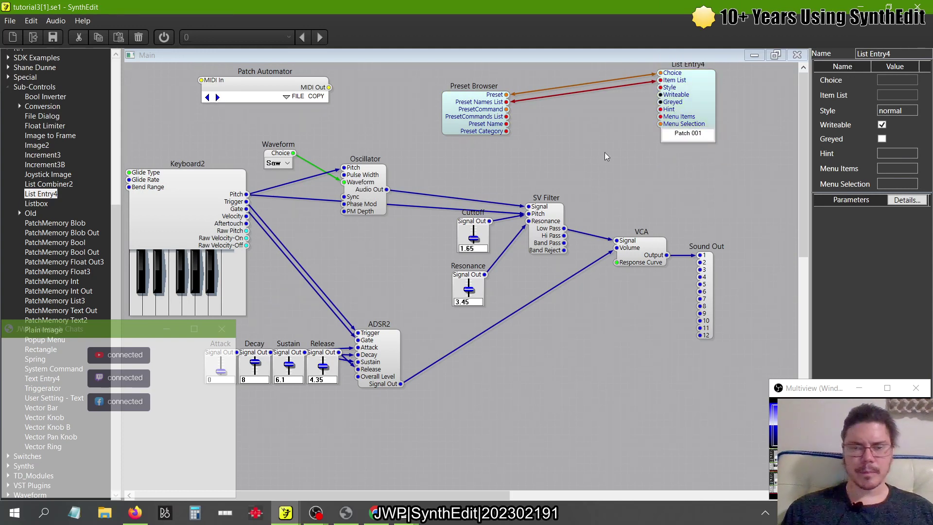
left_click_drag(693, 95, 664, 110)
right_click(752, 125)
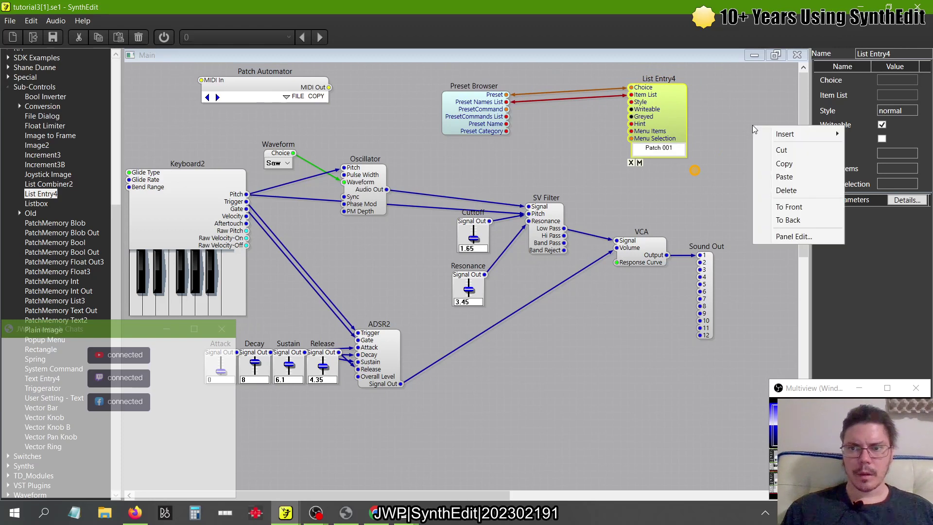
Step: Glance at the Panel Edit layout, close it, and return to the Tutorials Starting Out page
left_click(774, 235)
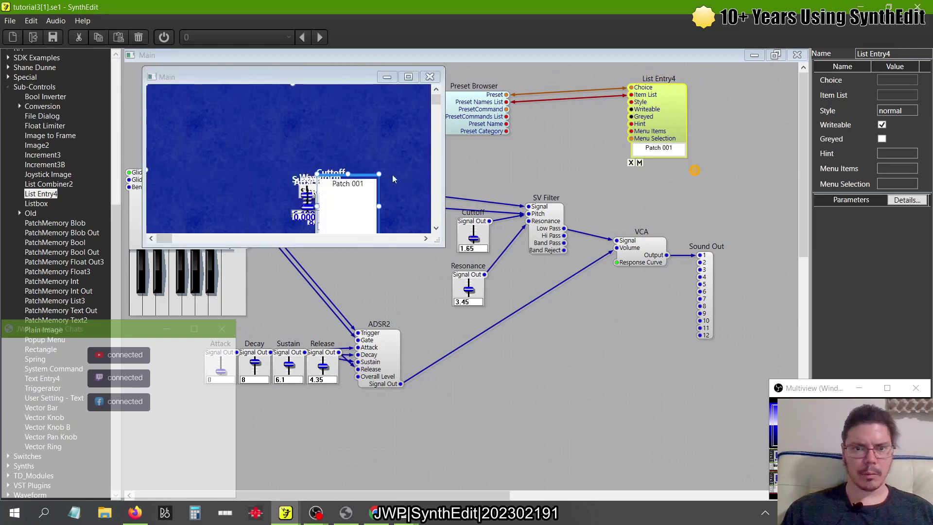
left_click(430, 79)
key("alt+Tab")
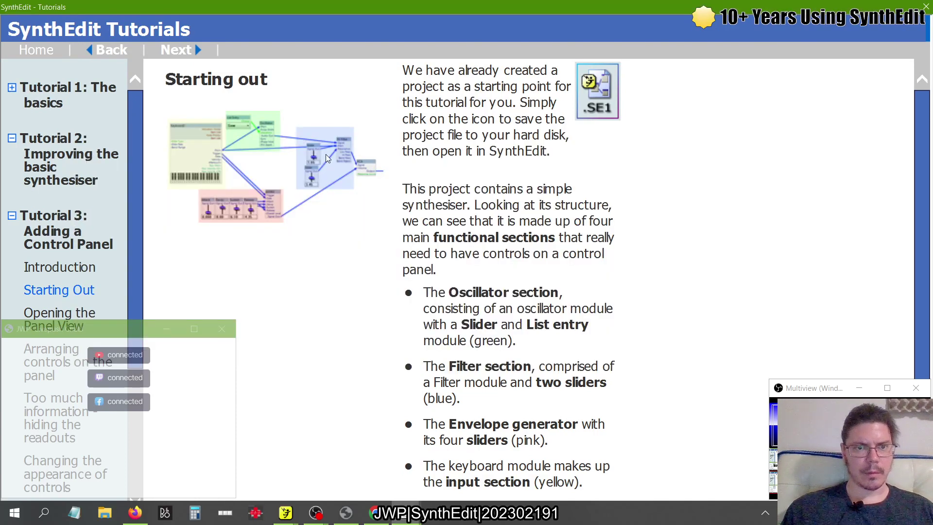
Step: Read the Opening the Panel View page with smaller text, then return to the tutorial3 structure
key("alt+Tab")
key("alt+Tab")
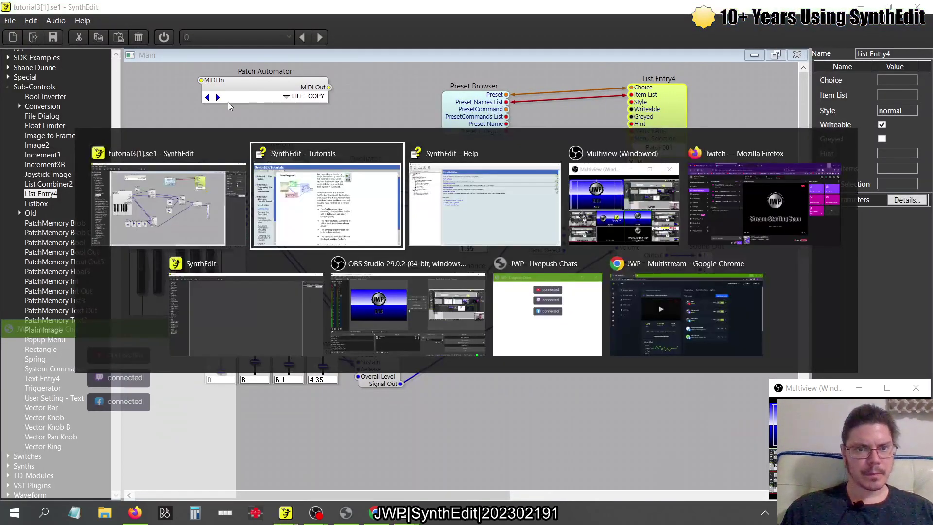
left_click(198, 51)
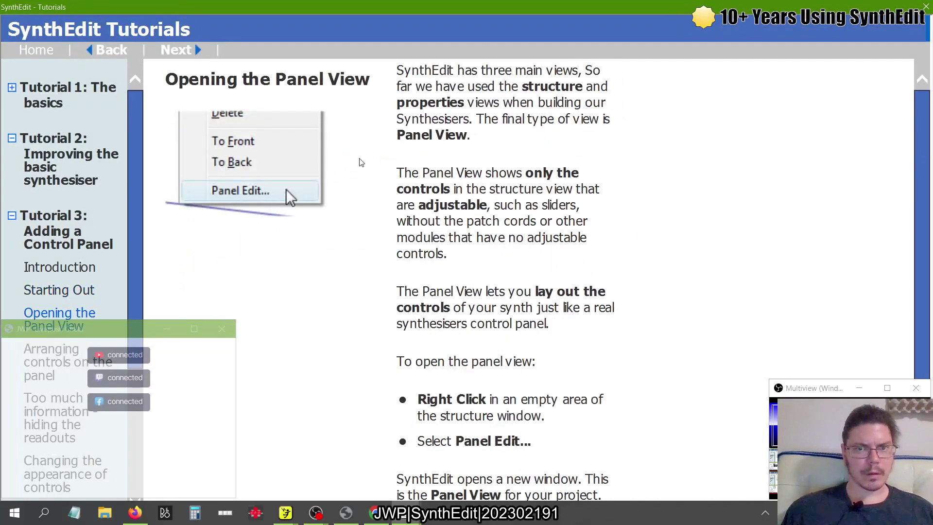
scroll(361, 162, "down", 1)
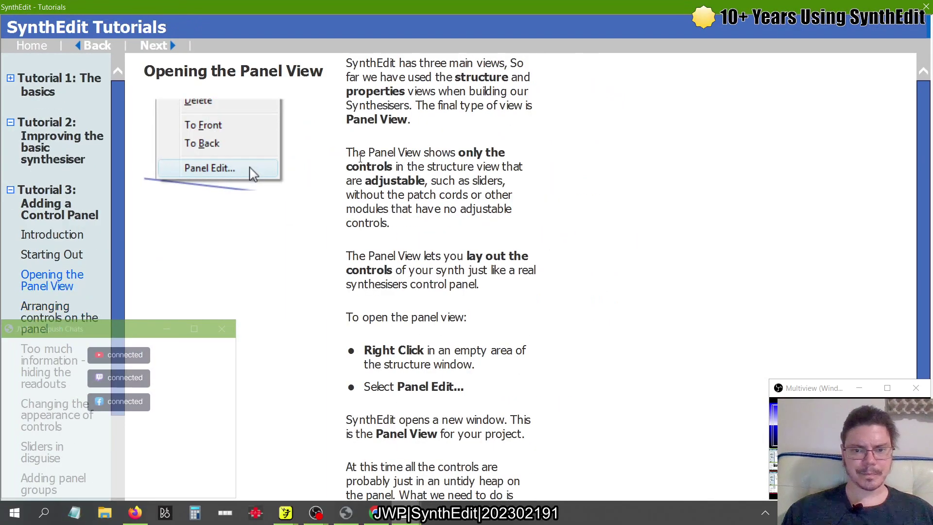
scroll(361, 160, "up", 1)
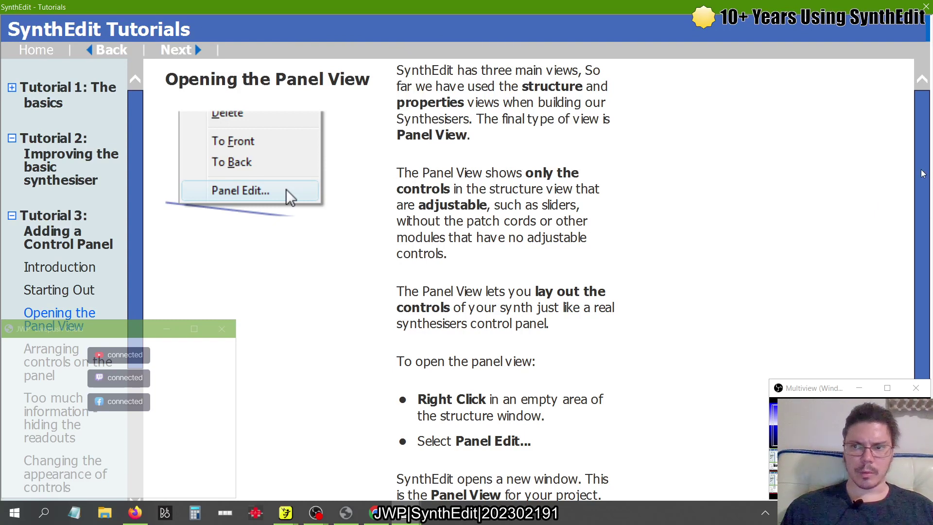
scroll(759, 236, "down", 3)
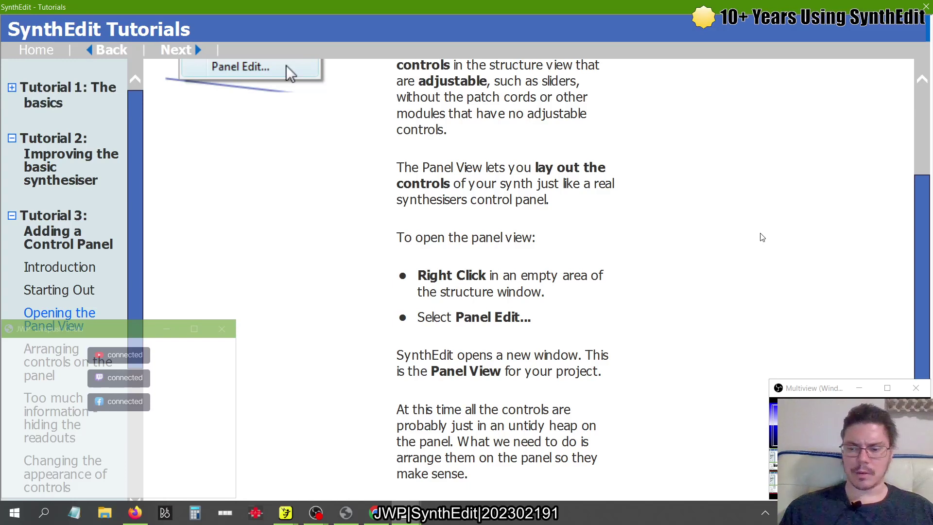
key("ctrl+minus")
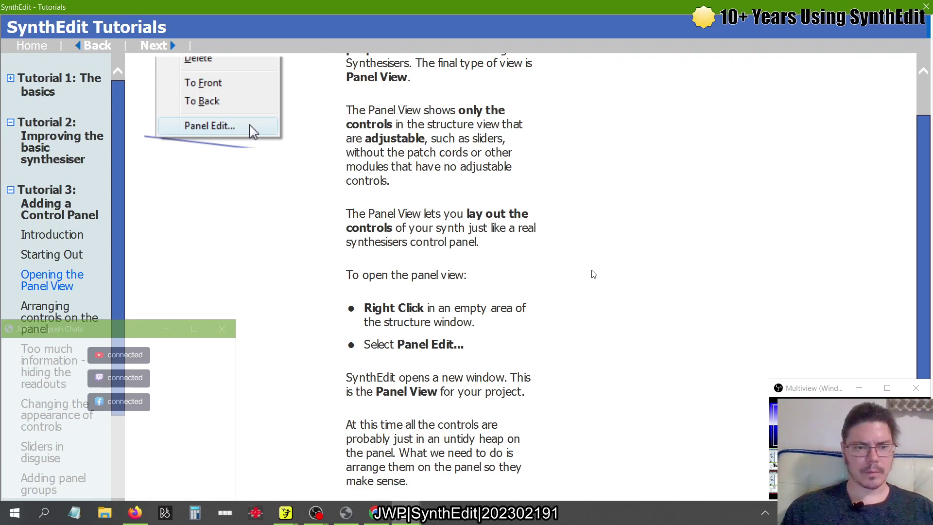
key("alt+Tab")
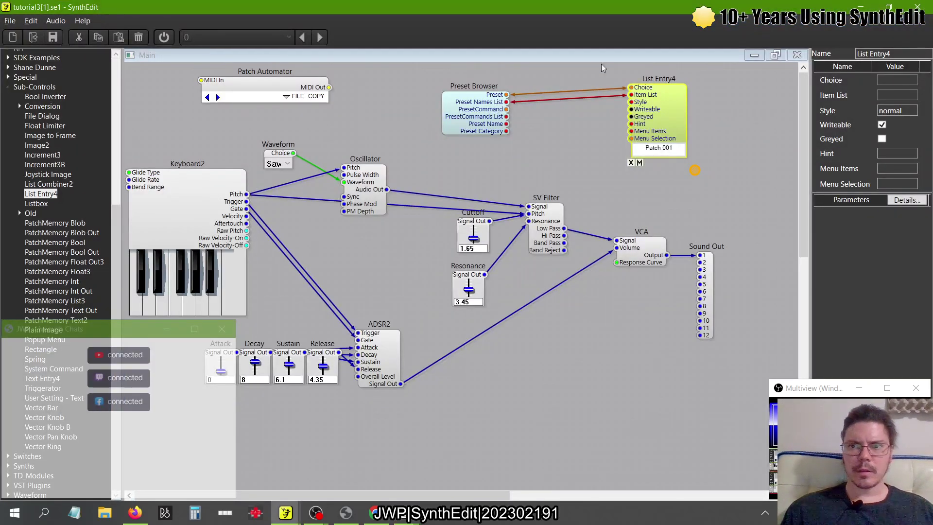
Step: Open the tutorial3 synth's Panel View through Panel Edit and enlarge its window
right_click(560, 170)
left_click(592, 281)
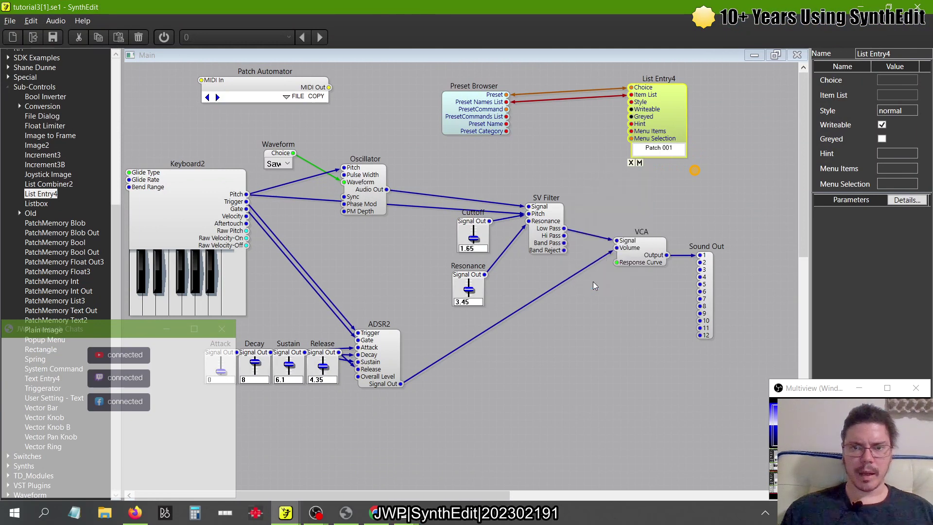
left_click_drag(437, 239, 540, 305)
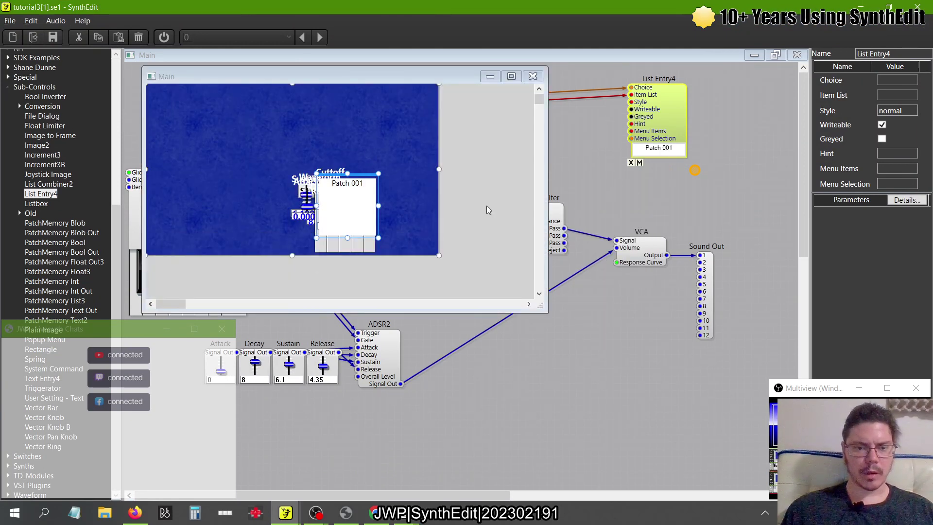
key("alt+Tab")
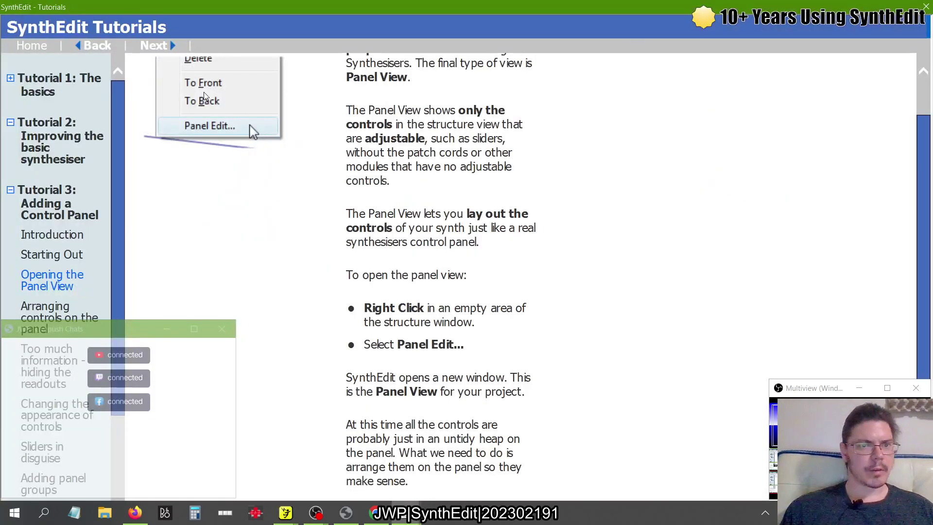
Step: Go to the 'Arranging controls on the panel' tutorial page
left_click(166, 47)
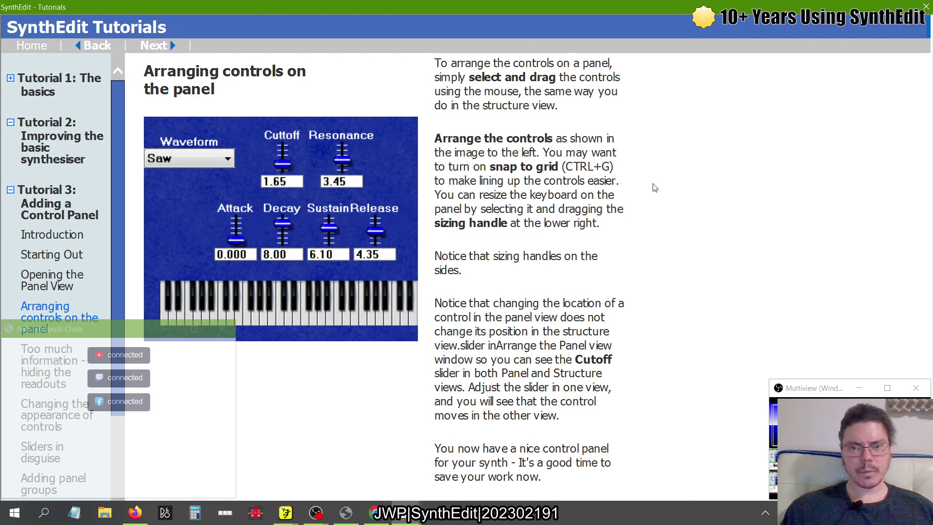
Step: Read the example panel layout, then switch to the tutorial3[1].se1 SynthEdit window
key("alt+Tab")
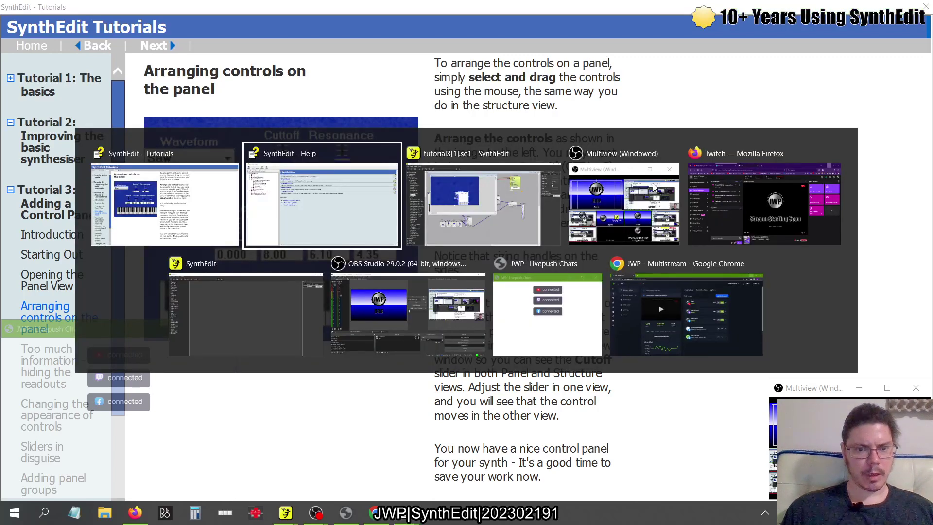
key("alt+shift+Tab")
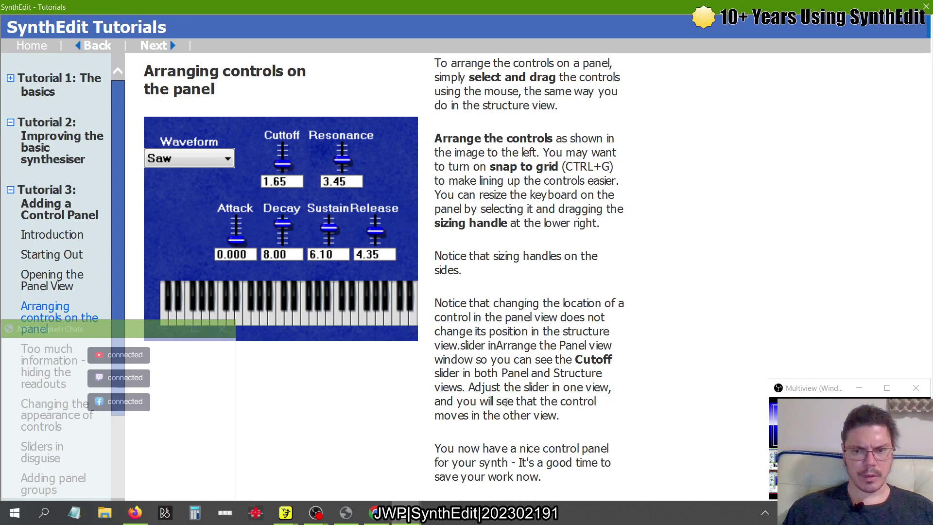
key("alt+Tab")
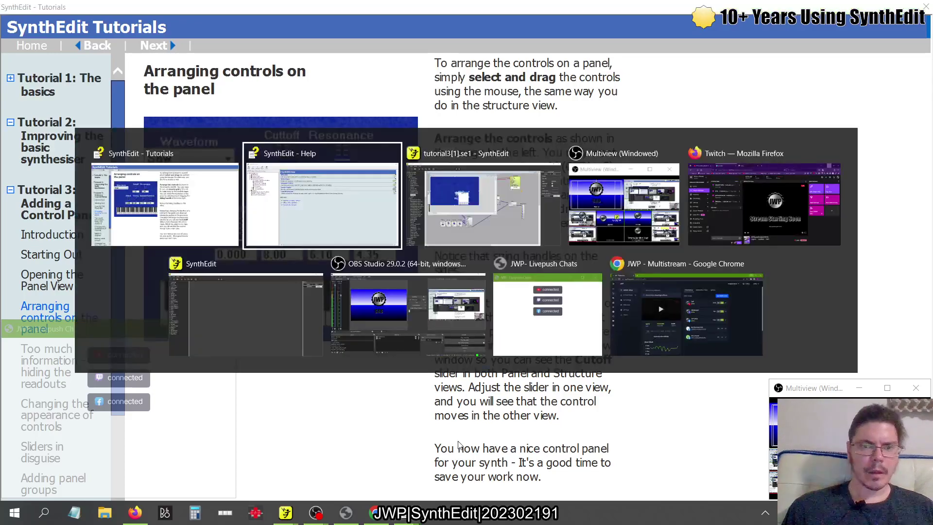
key("alt+Tab")
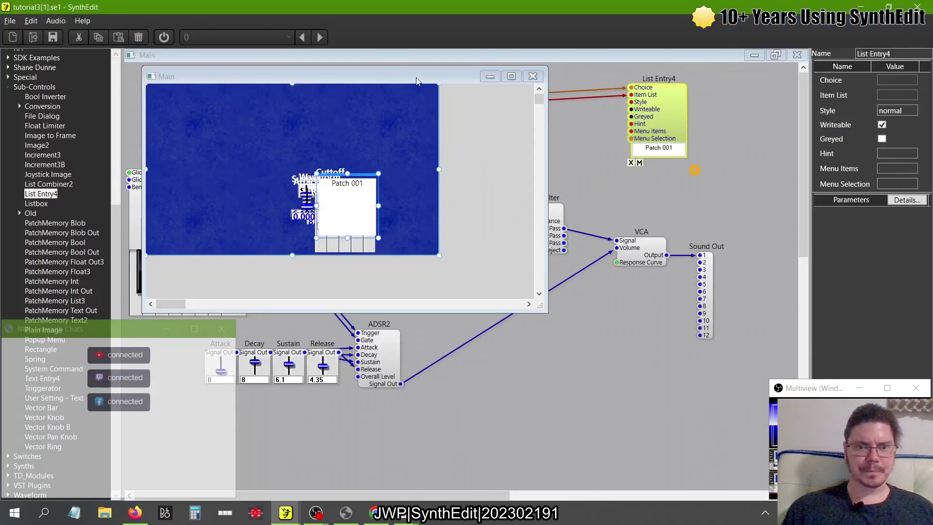
Step: Reposition and narrow the Panel View window, then bring it back via Panel Edit
left_click_drag(561, 168, 404, 97)
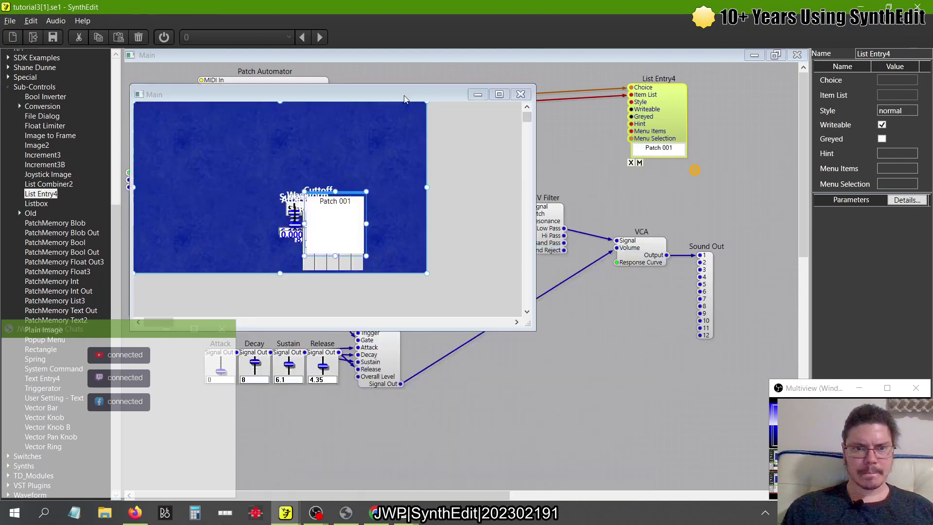
left_click_drag(533, 324, 415, 335)
left_click_drag(471, 224, 463, 227)
right_click(371, 232)
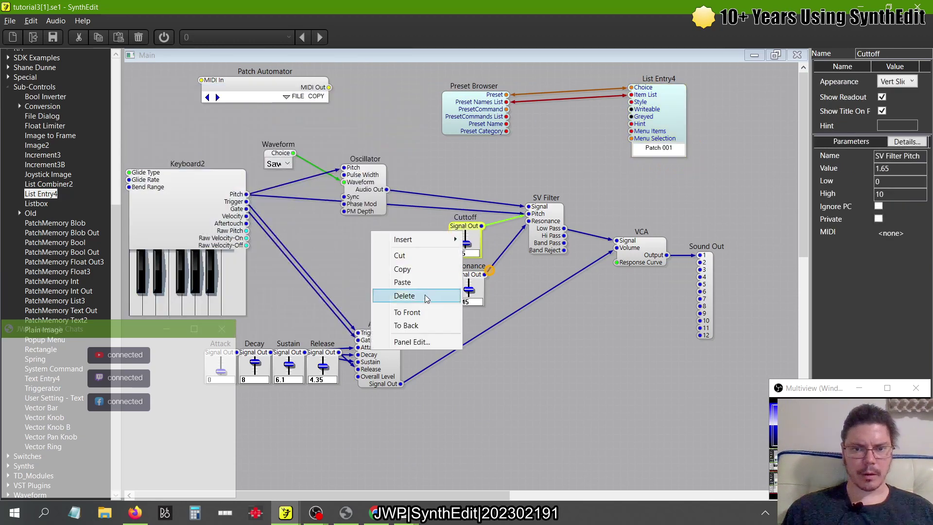
left_click(409, 341)
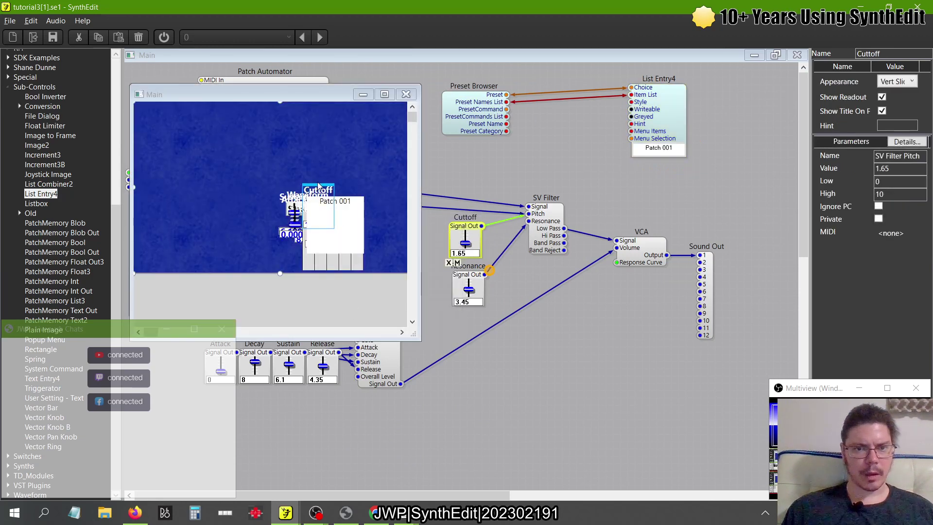
Step: Drag the Cutoff slider up out of the control heap toward the panel's top
left_click_drag(318, 188, 222, 137)
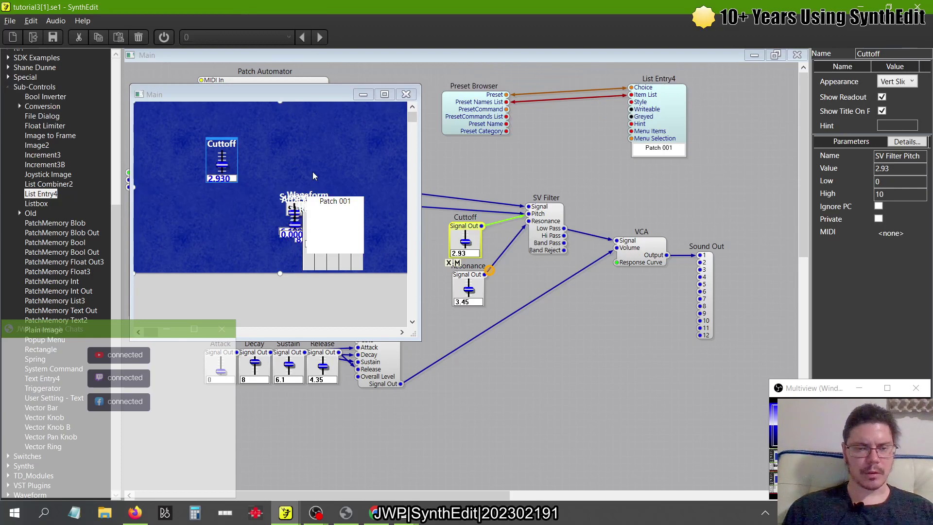
key("alt+Tab")
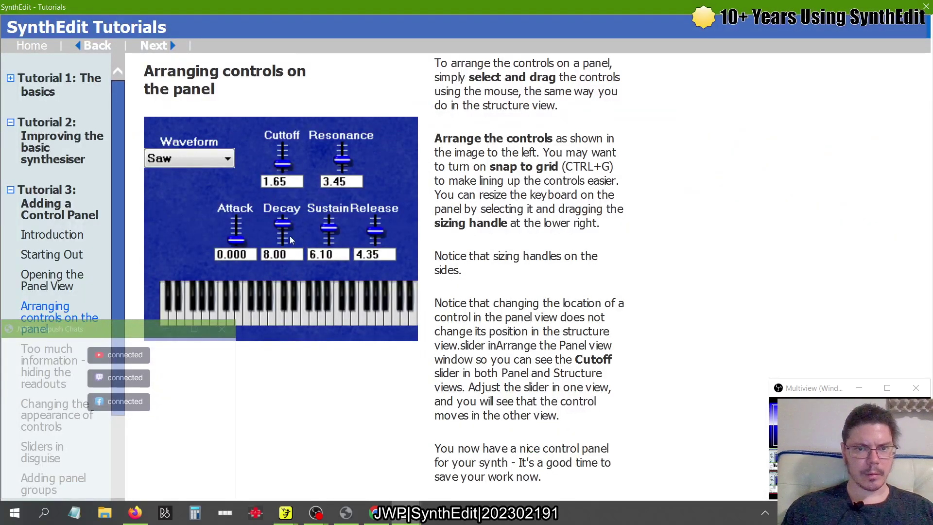
key("alt+Tab")
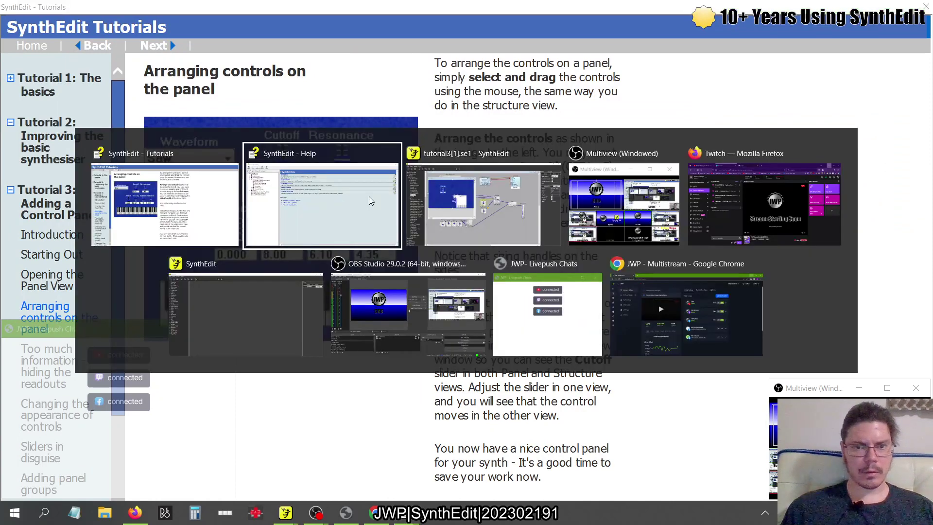
key("alt+Tab")
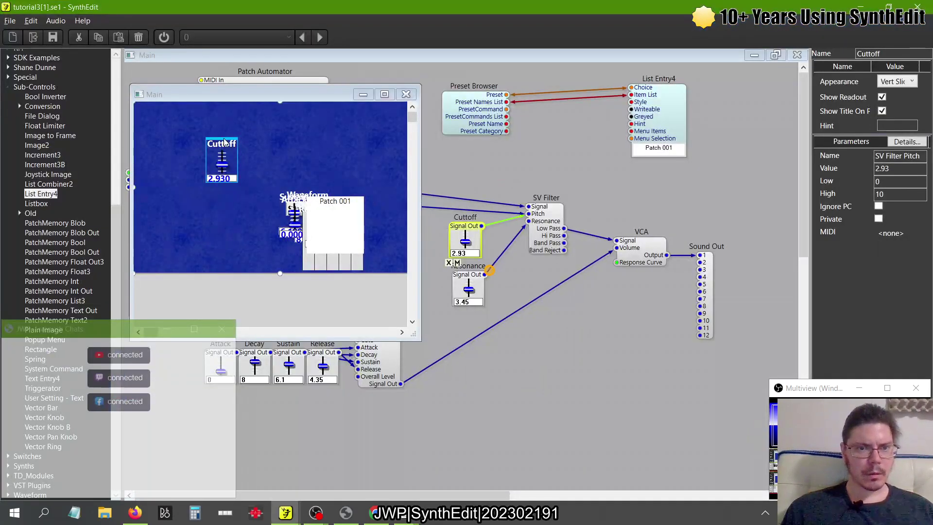
left_click_drag(233, 145, 273, 121)
Step: Select the Patch 001 preset list, keeping Patch 001, and drag it to the panel's top-left
left_click(319, 210)
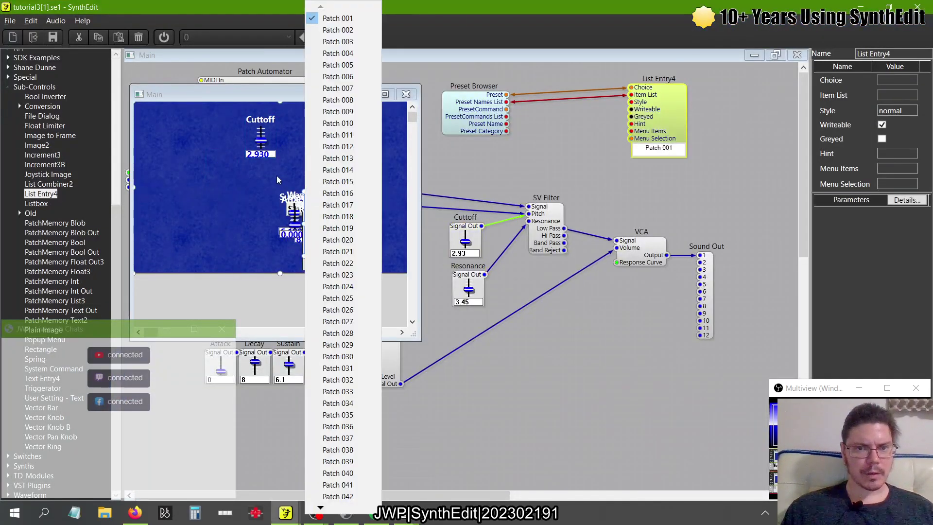
left_click(277, 180)
left_click(334, 201)
left_click(397, 186)
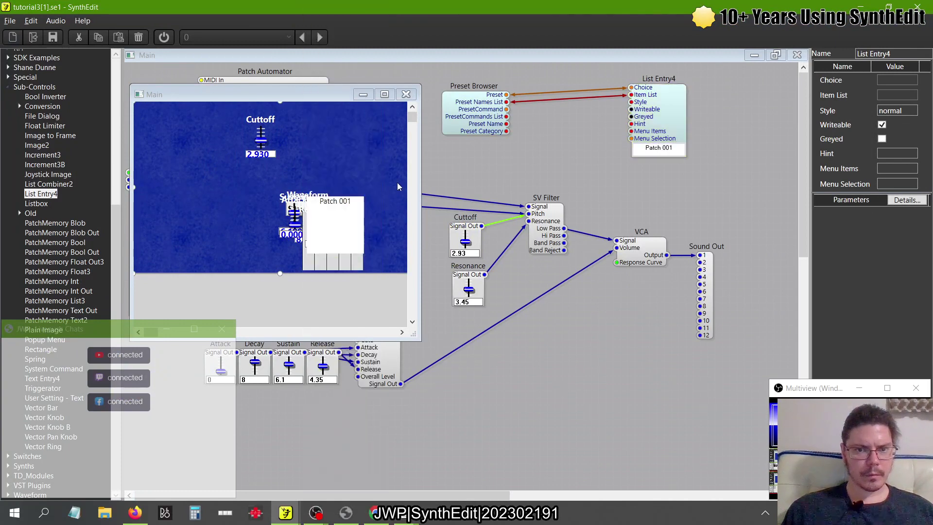
left_click(360, 206)
left_click(348, 15)
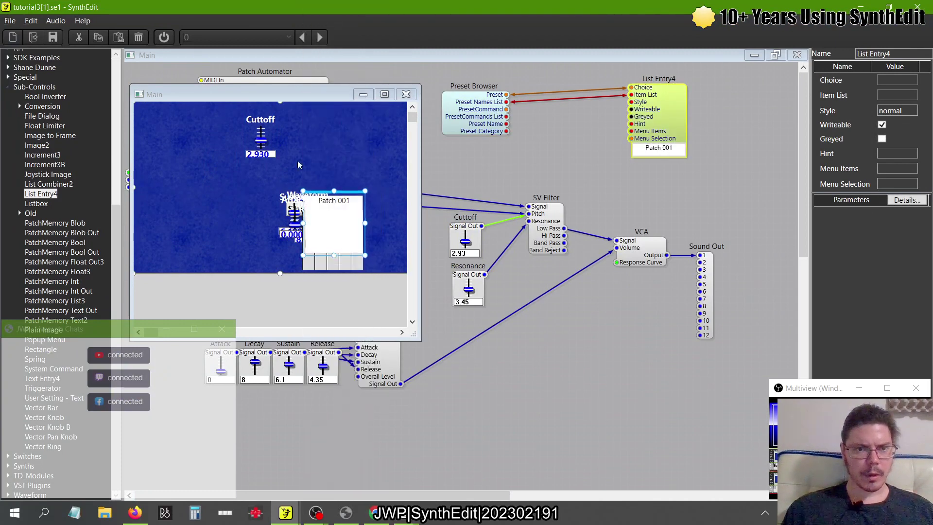
left_click_drag(352, 187, 407, 130)
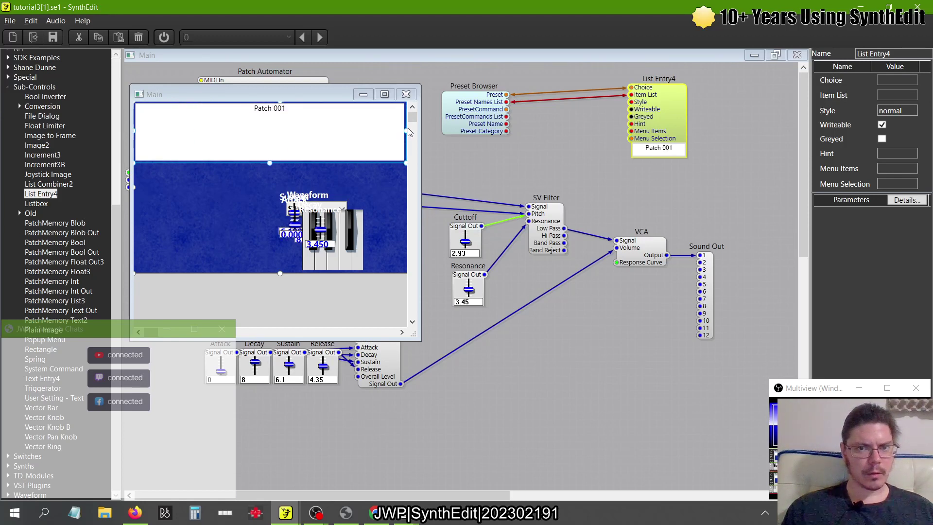
Step: Maximize the panel window and resize the Patch 001 list into a thin full-width top strip
left_click(385, 93)
left_click_drag(399, 93, 416, 92)
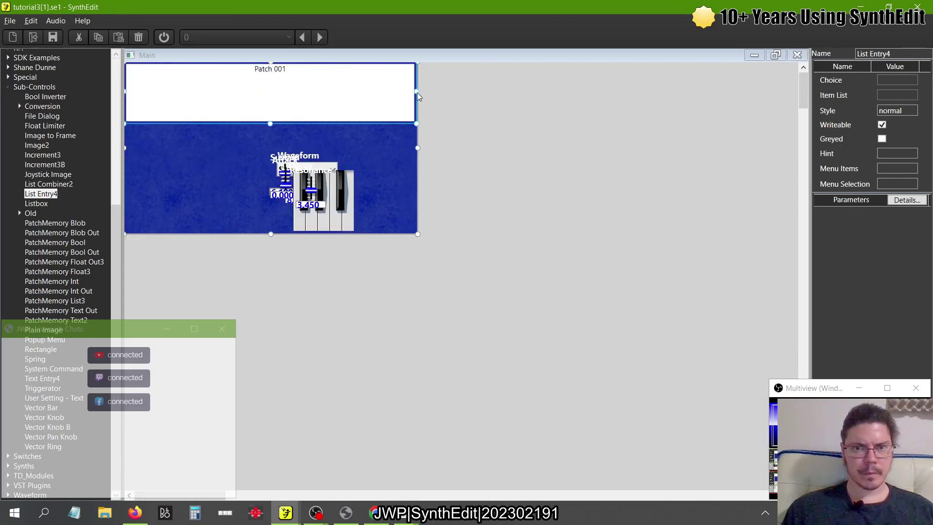
left_click_drag(266, 125, 294, 89)
left_click(265, 79)
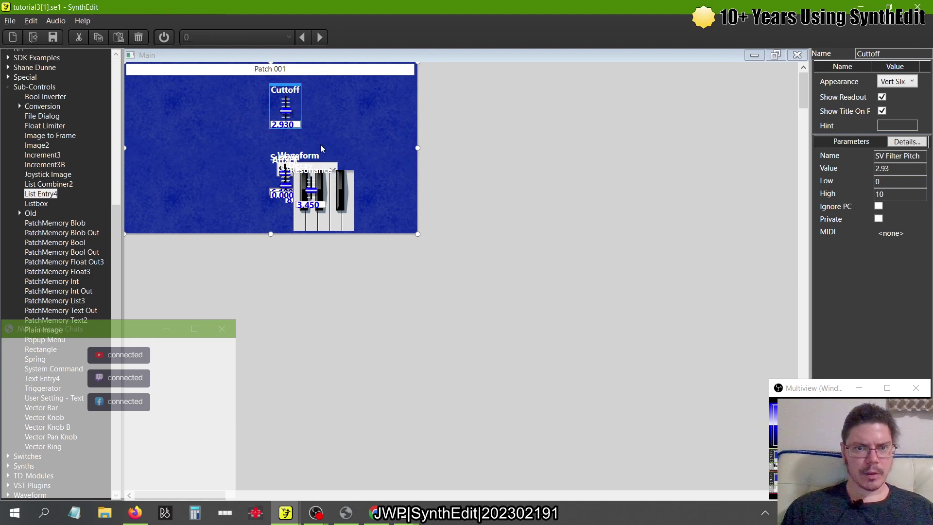
Step: Move Attack to the lower left, put Sustain right of the keyboard, and raise Cutoff slightly
left_click(292, 159)
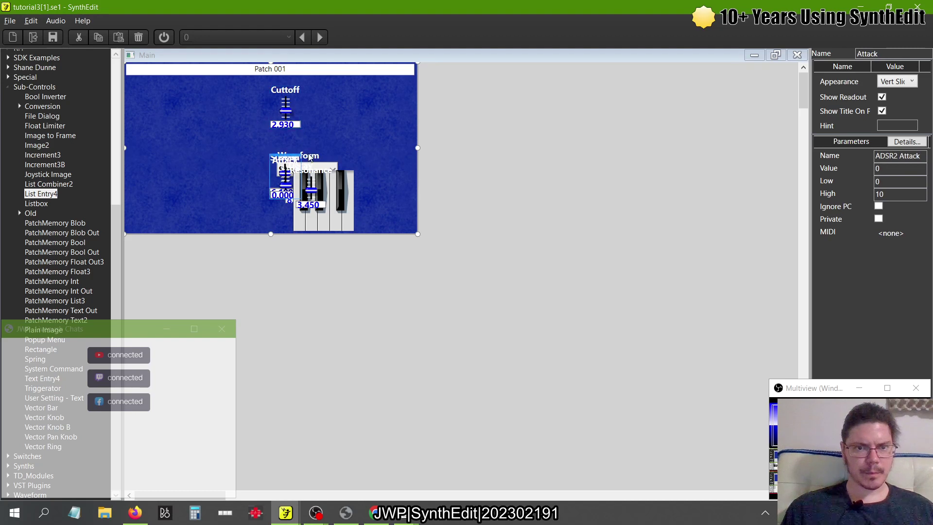
left_click_drag(292, 159, 222, 186)
left_click(296, 154)
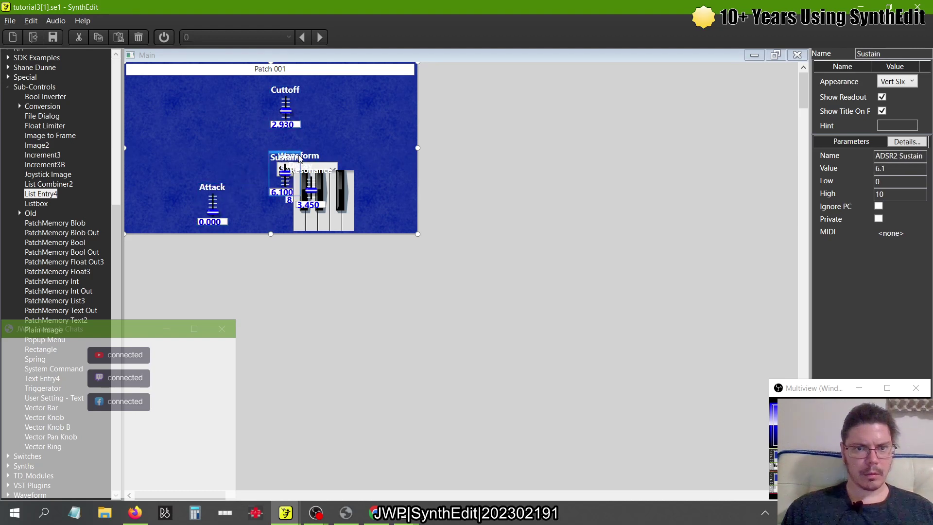
left_click_drag(296, 154, 386, 160)
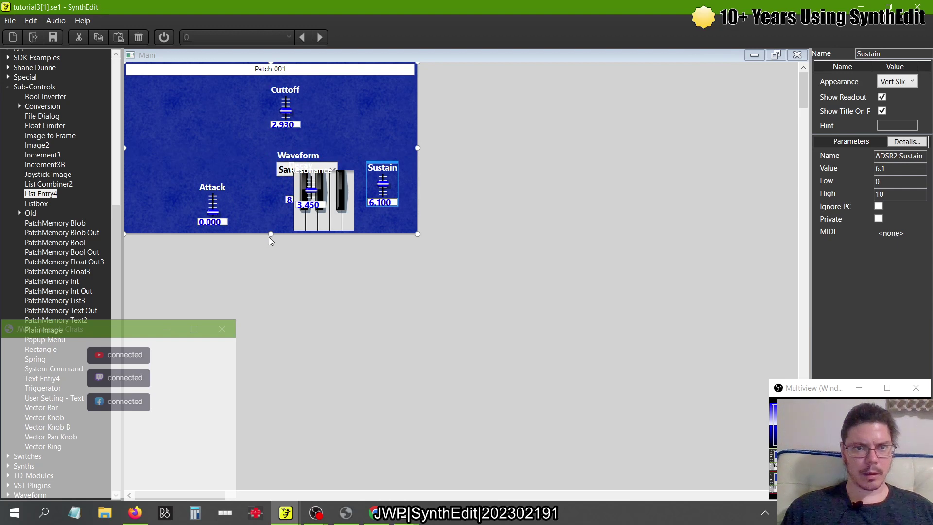
left_click(287, 89)
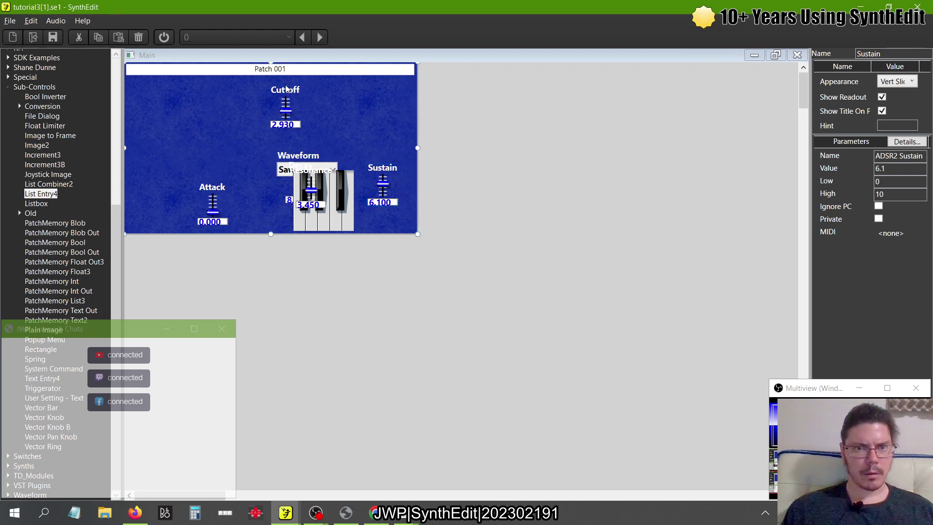
left_click(286, 89)
left_click_drag(286, 89, 290, 86)
Step: Move Waveform to the top left, Sustain below Cuttoff, and Resonance beside Cuttoff
left_click(294, 154)
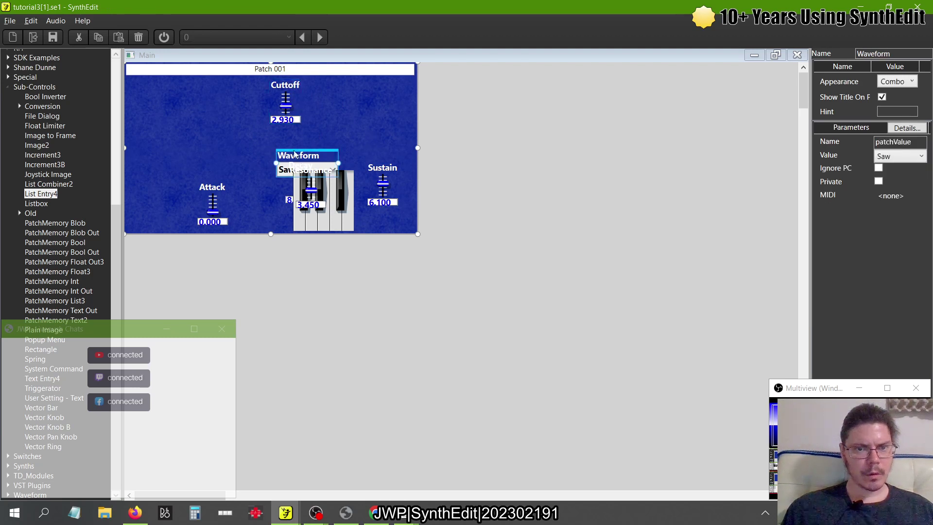
left_click_drag(294, 155, 150, 83)
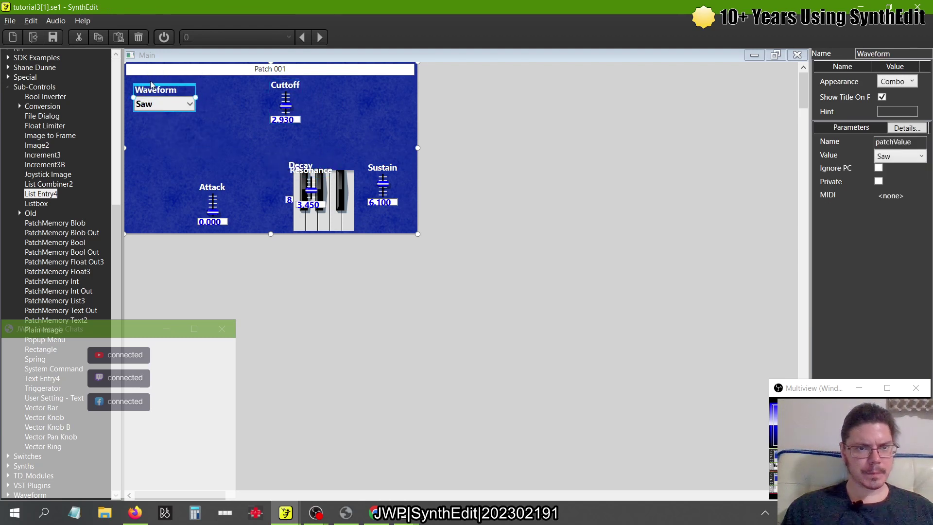
left_click(393, 165)
left_click_drag(380, 165, 283, 125)
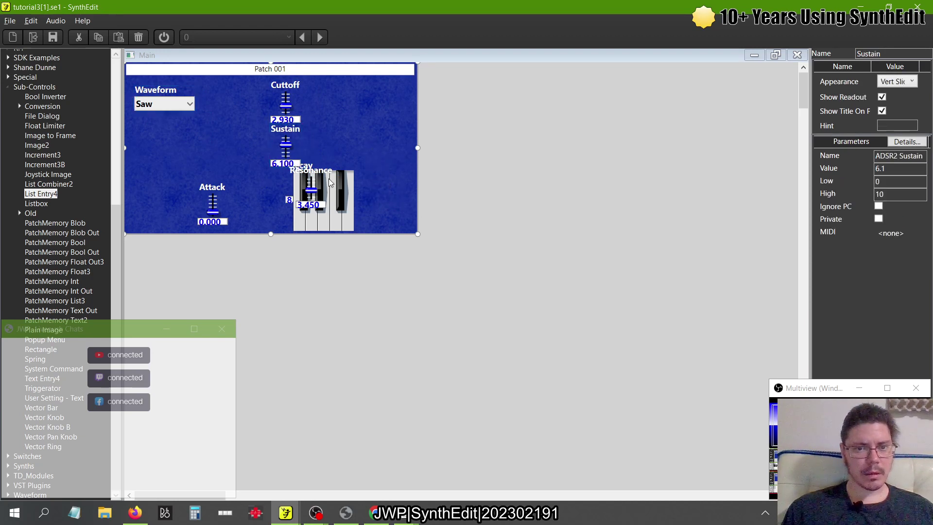
left_click_drag(316, 173, 329, 86)
left_click(220, 187)
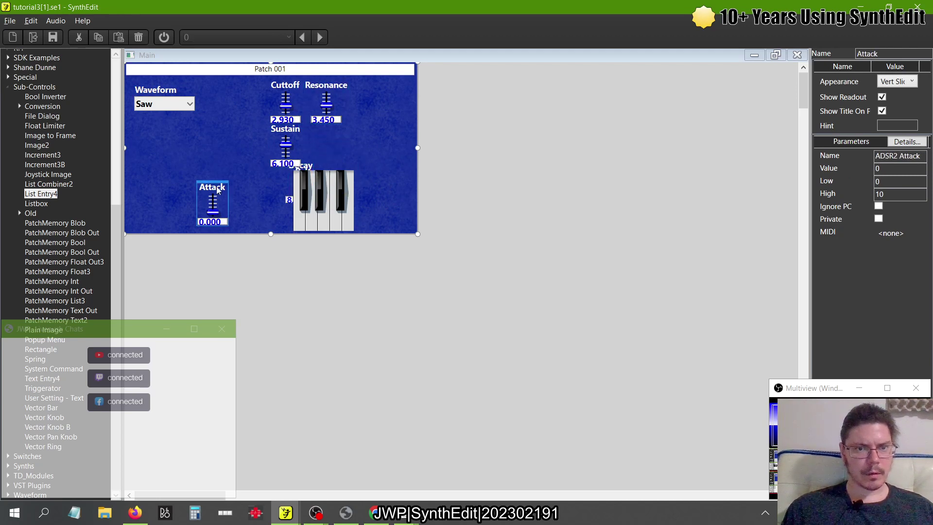
key("alt+Tab")
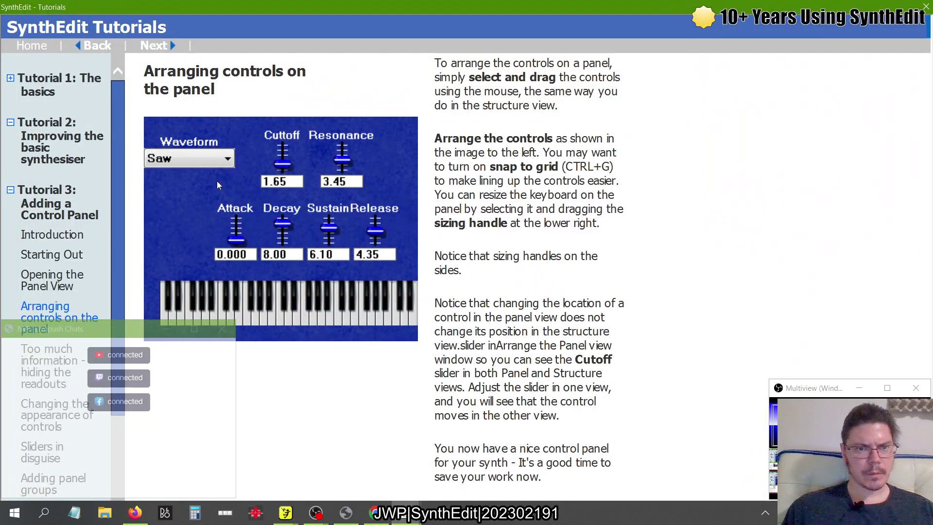
Step: Nudge Waveform slightly left and move Attack up beneath it
key("alt+Tab")
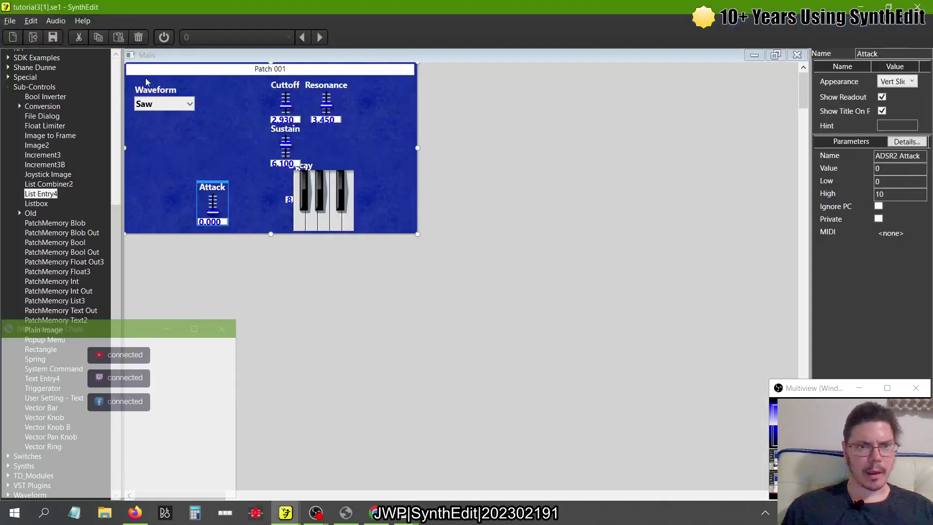
left_click_drag(148, 92, 149, 83)
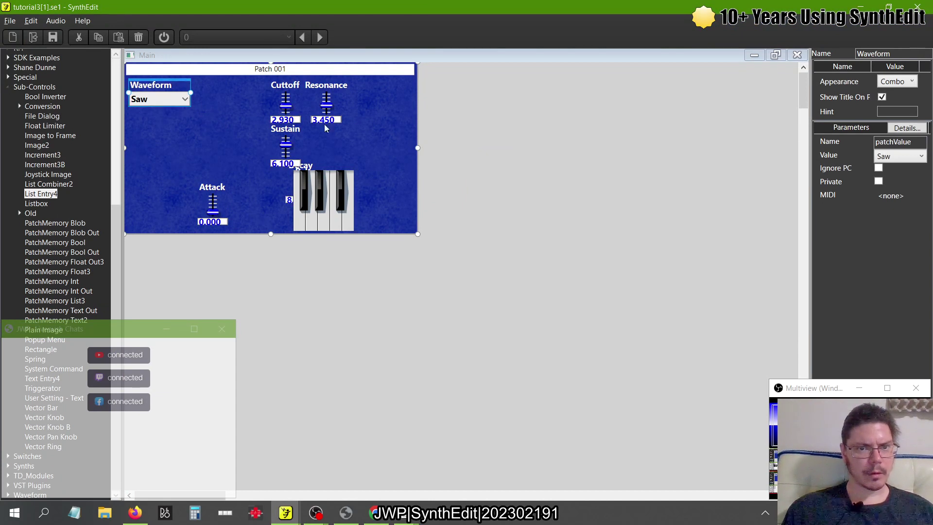
left_click(224, 188)
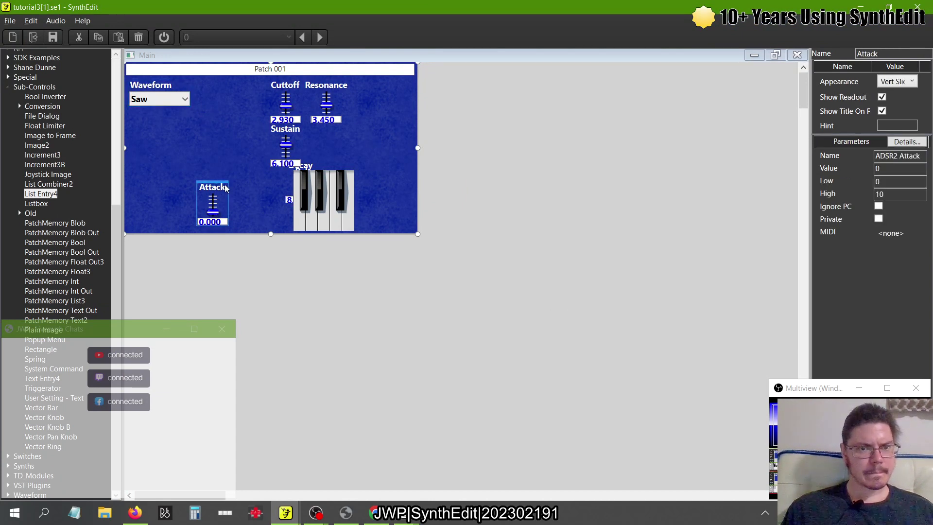
left_click_drag(225, 188, 152, 125)
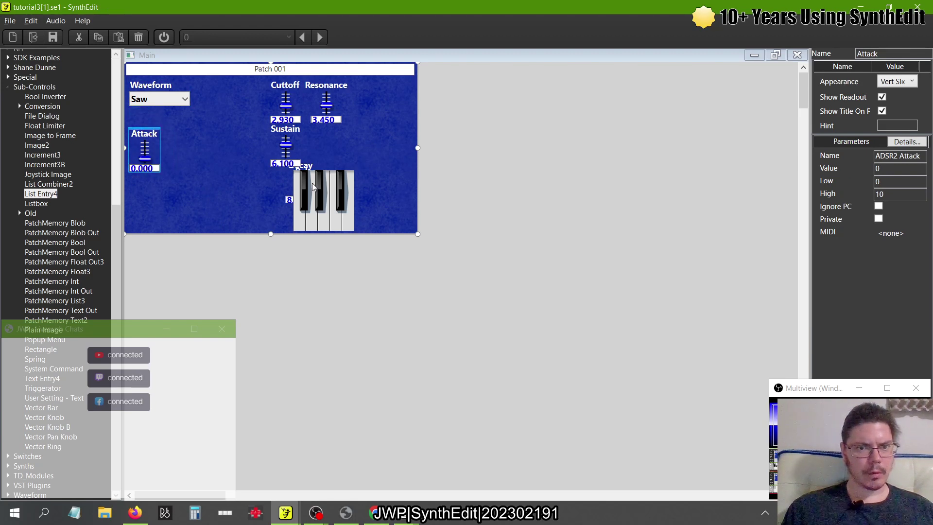
Step: Shrink the keyboard with its handles into a small block at the panel's bottom-left
left_click(327, 183)
left_click_drag(323, 171, 194, 175)
left_click_drag(174, 235, 173, 235)
left_click_drag(144, 202, 143, 205)
left_click_drag(212, 204, 169, 180)
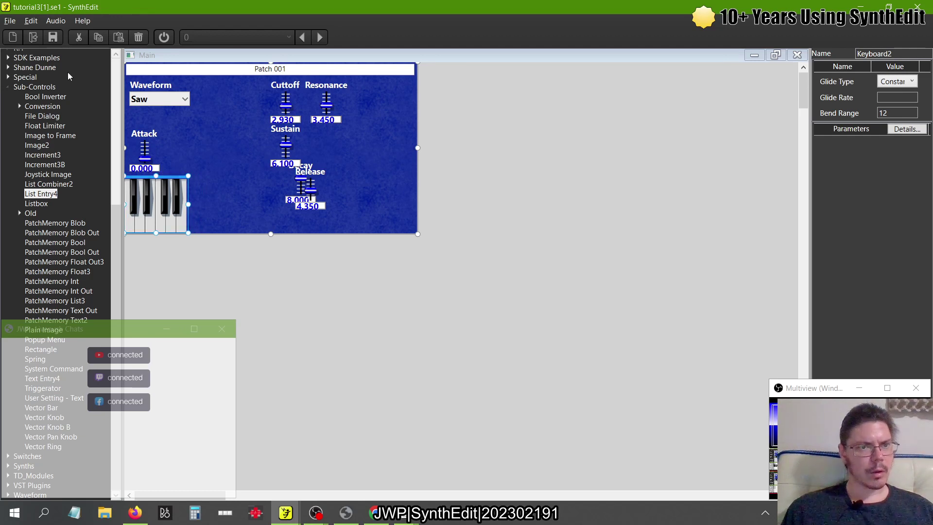
left_click(36, 24)
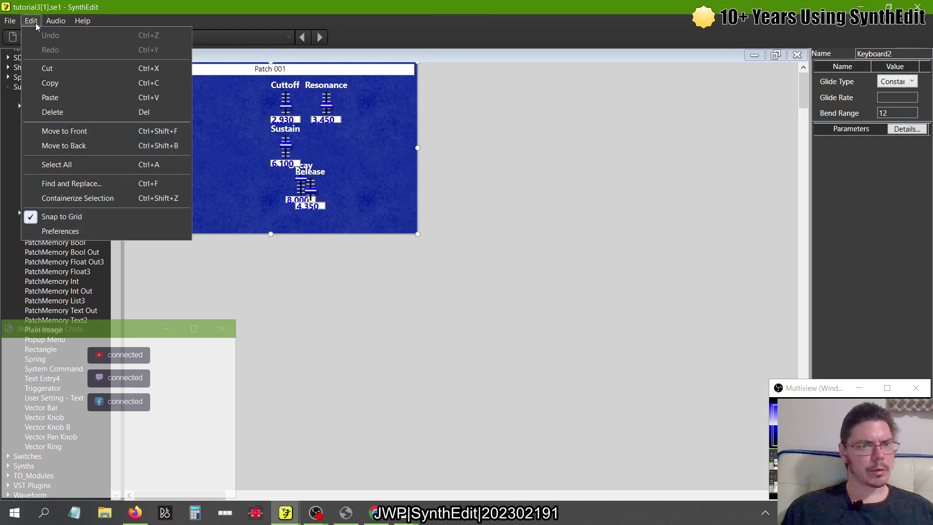
Step: Turn Edit > Snap to Grid off and then back on
left_click(51, 219)
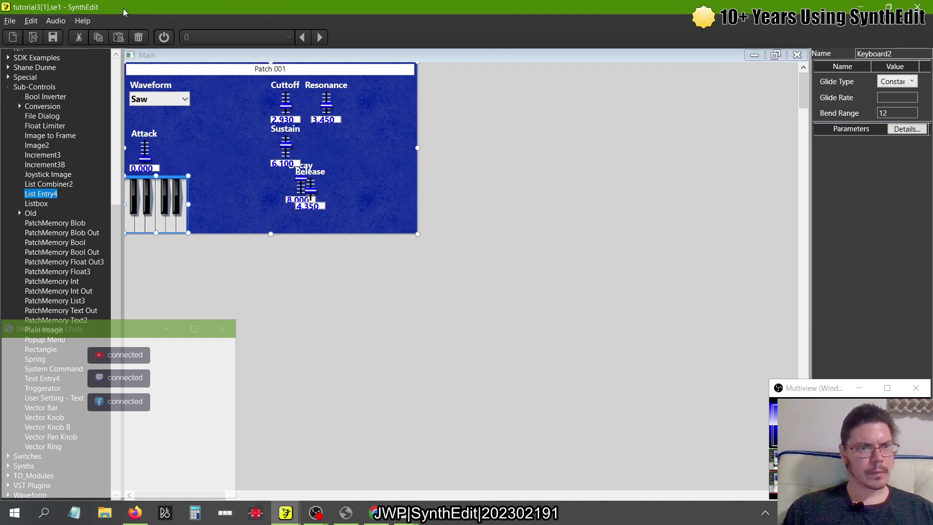
left_click(31, 24)
mouse_move(55, 21)
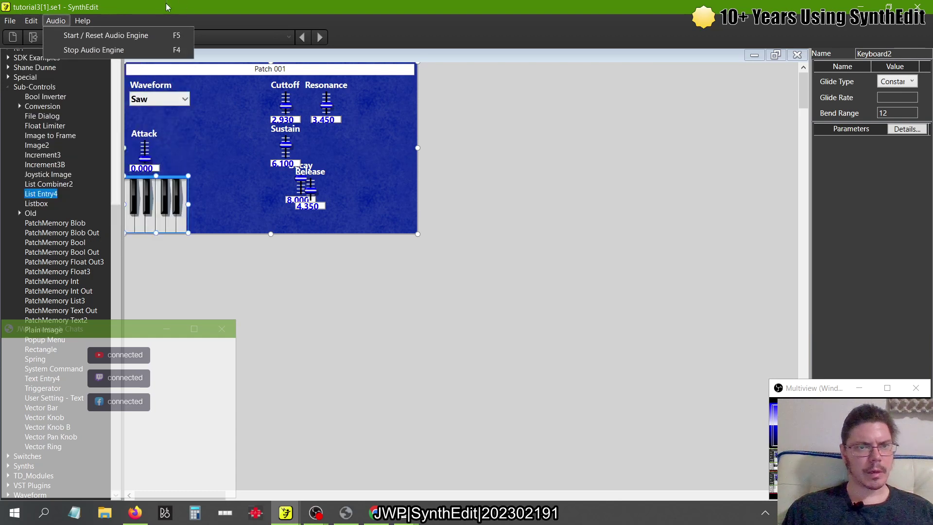
left_click(161, 7)
left_click(31, 20)
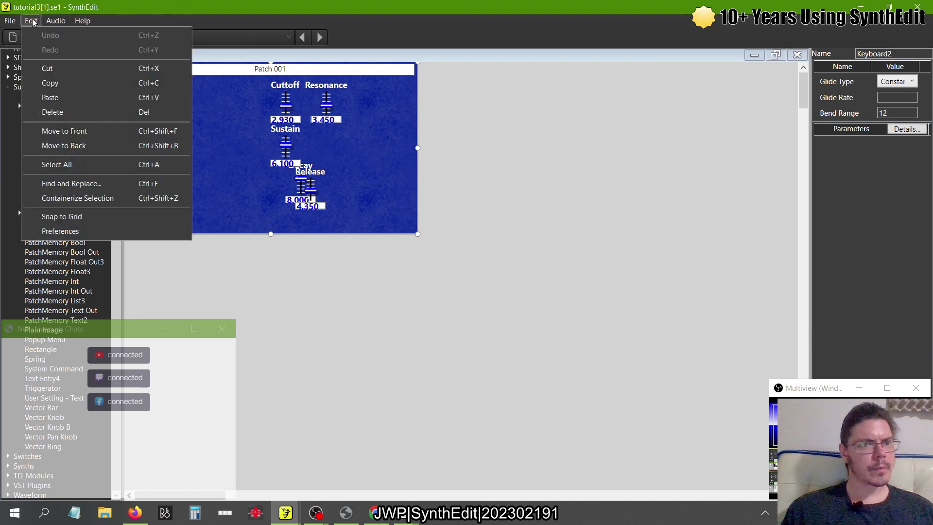
left_click(55, 217)
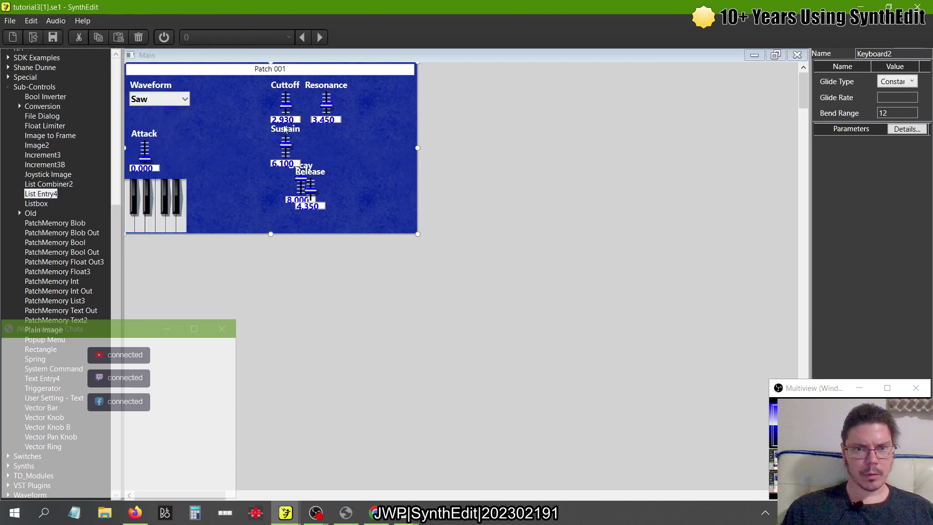
Step: Line up Sustain, Decay and Release beside Attack in one row
left_click_drag(285, 128, 209, 134)
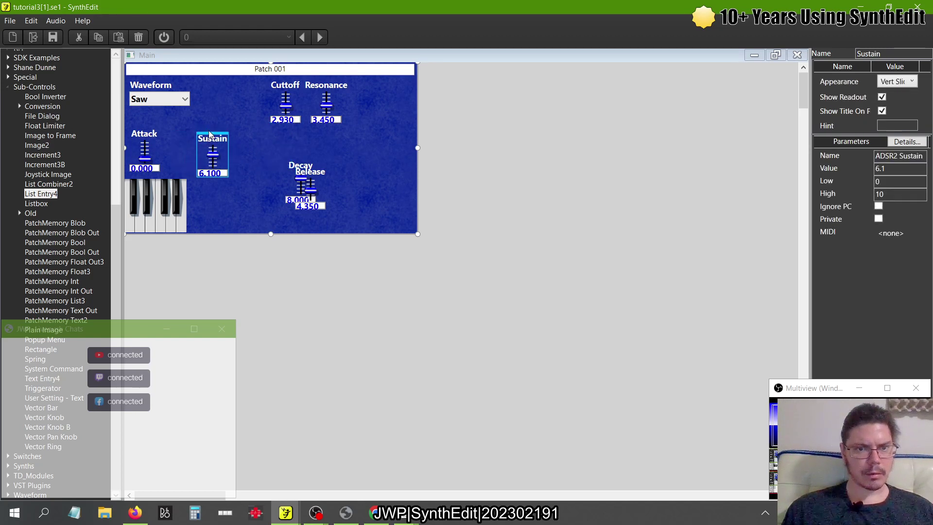
left_click(295, 165)
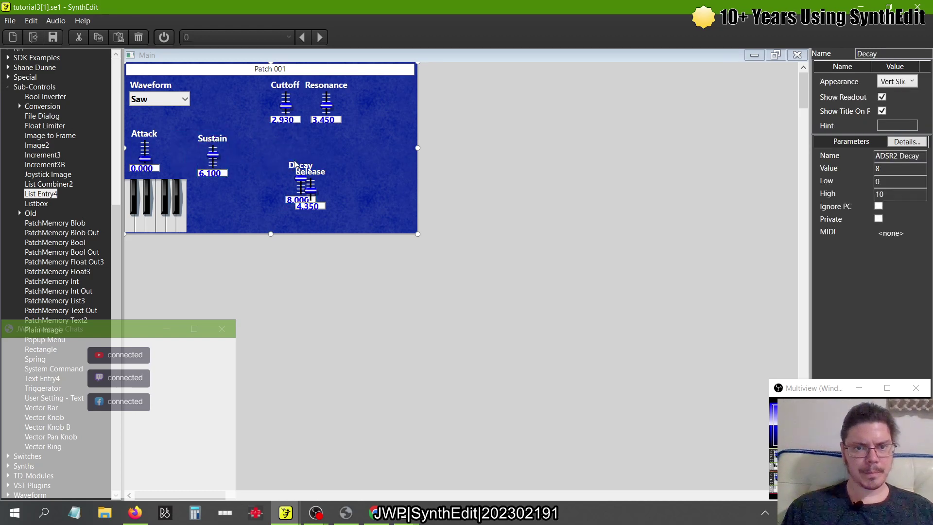
left_click_drag(295, 164, 212, 133)
left_click(212, 138)
left_click(293, 167)
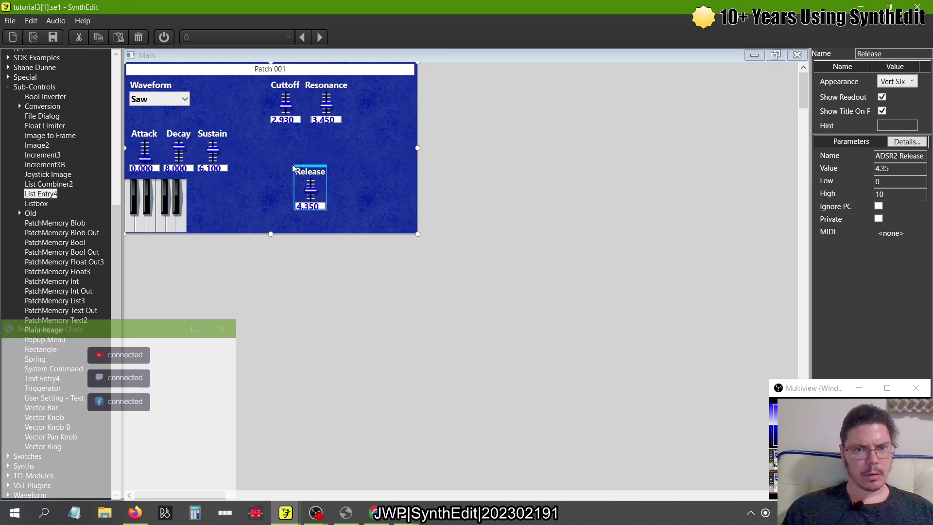
left_click_drag(300, 167, 237, 129)
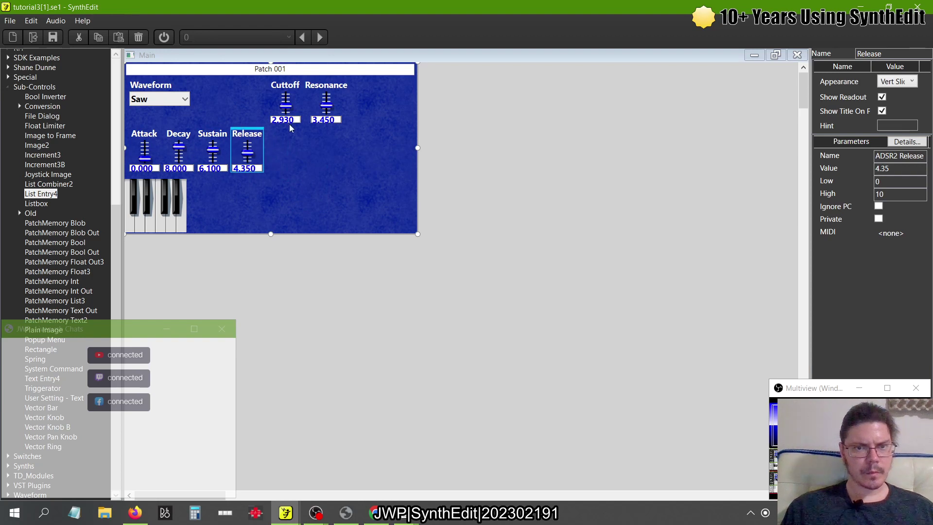
Step: Move Cuttoff and Resonance together next to Waveform, nudging them slightly right
left_click_drag(366, 141, 238, 70)
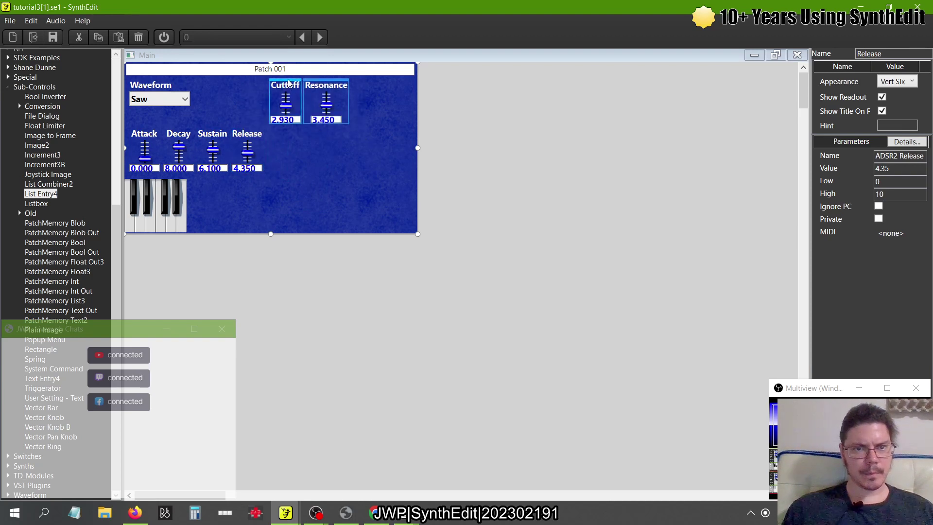
left_click_drag(291, 81, 210, 84)
left_click(345, 135)
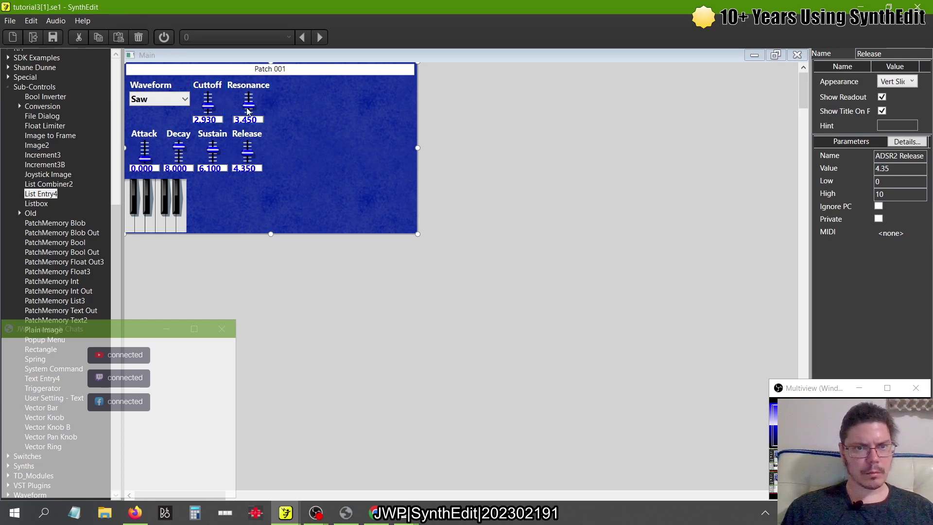
left_click(210, 90)
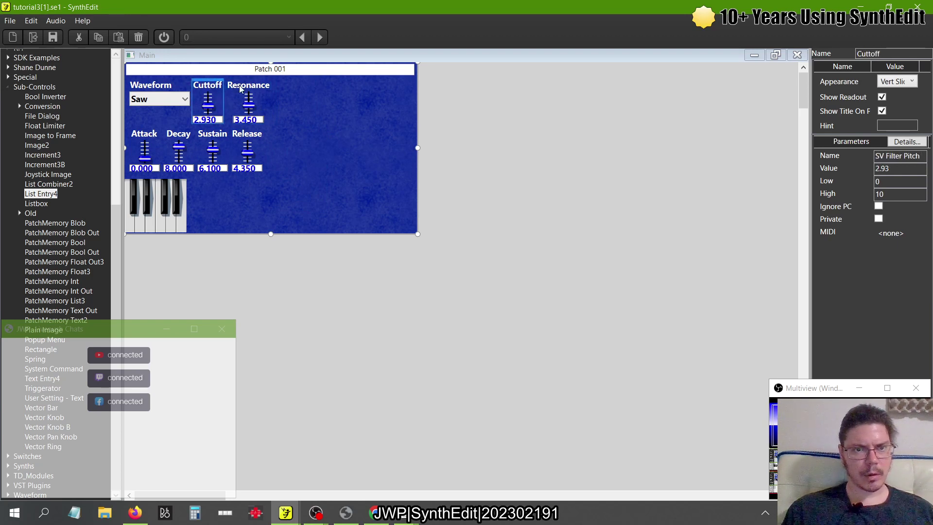
left_click(237, 84, "ctrl")
left_click_drag(239, 82, 241, 83)
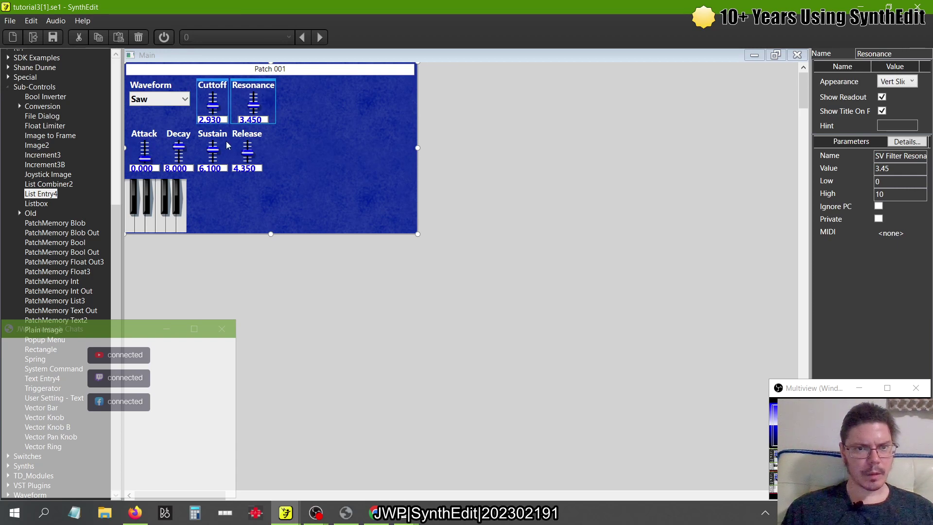
left_click(329, 164)
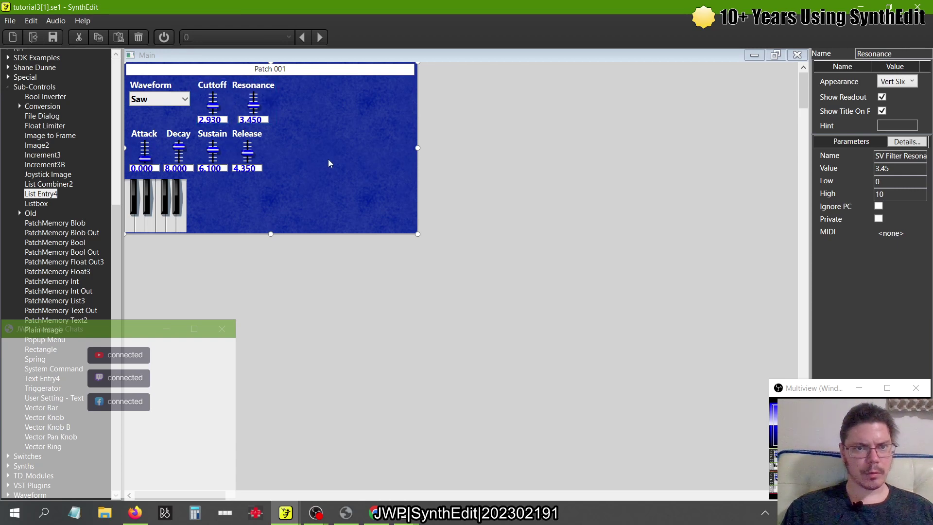
Step: Even out the spacing by nudging Decay, Sustain and Release to the right
left_click(190, 136)
left_click(209, 138, "shift")
left_click(235, 138, "shift")
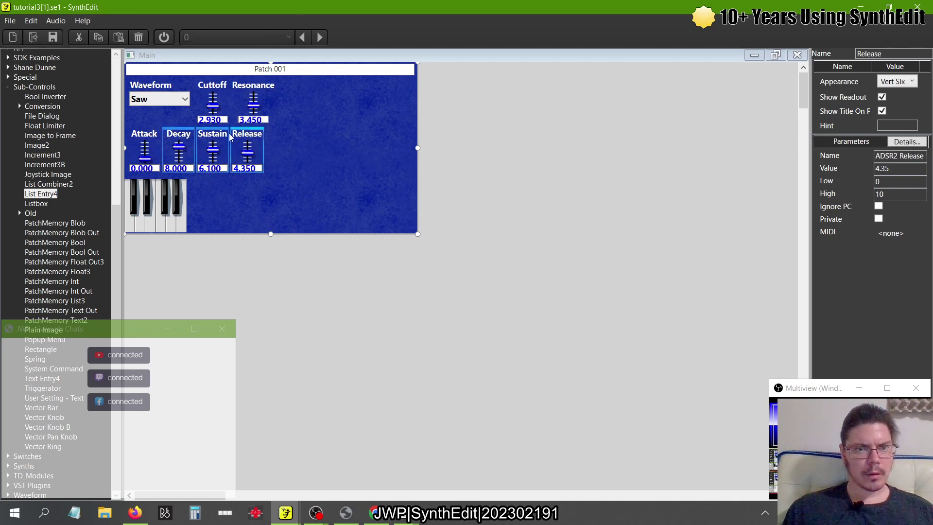
left_click_drag(221, 132, 227, 132)
left_click(307, 129)
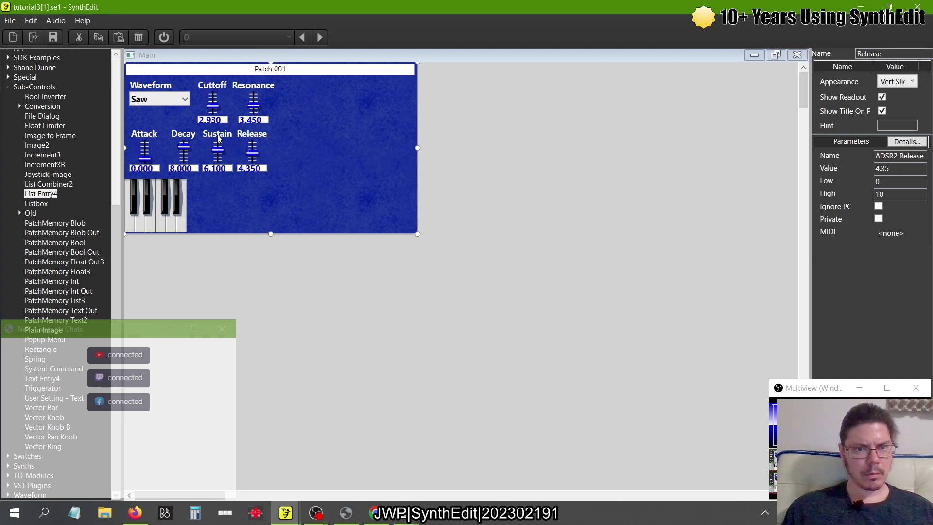
left_click(218, 139)
left_click(242, 139, "shift")
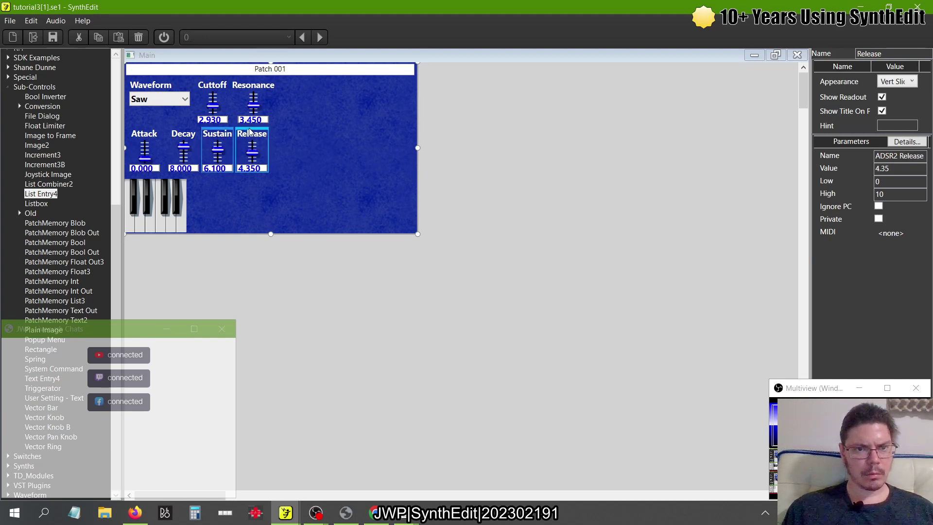
left_click_drag(249, 132, 265, 132)
left_click(314, 128)
left_click(264, 132)
left_click(326, 138)
Step: Fine-tune Resonance and Cuttoff spacing, then narrow the panel from its right edge
left_click(264, 86)
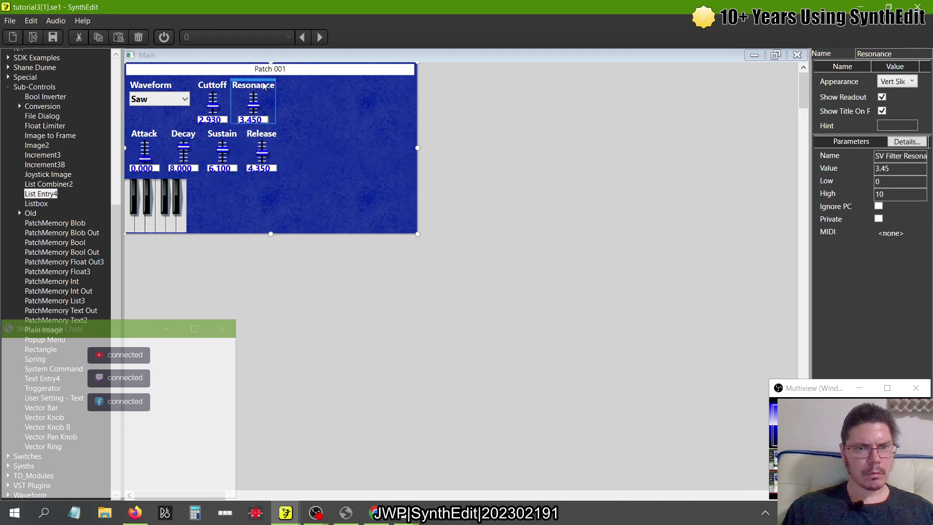
left_click_drag(264, 86, 260, 85)
left_click(231, 87)
left_click(218, 86)
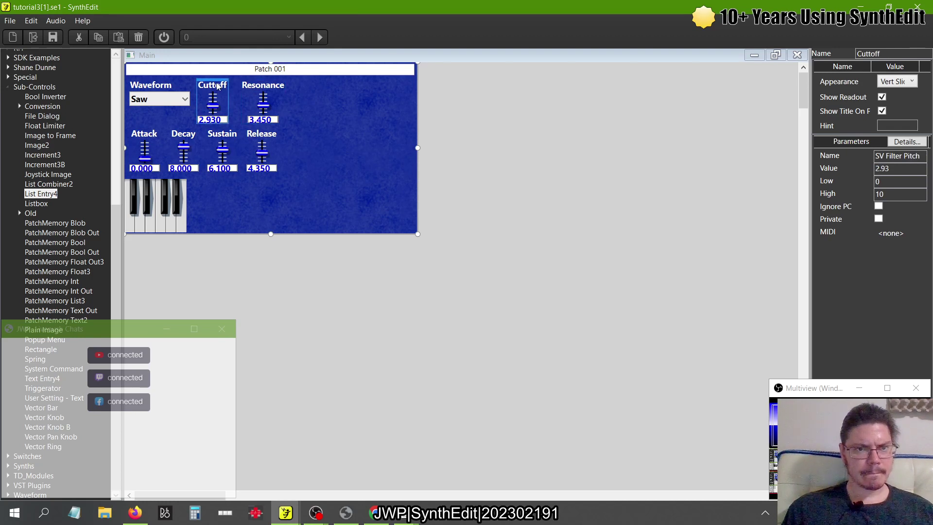
left_click_drag(233, 83, 228, 84)
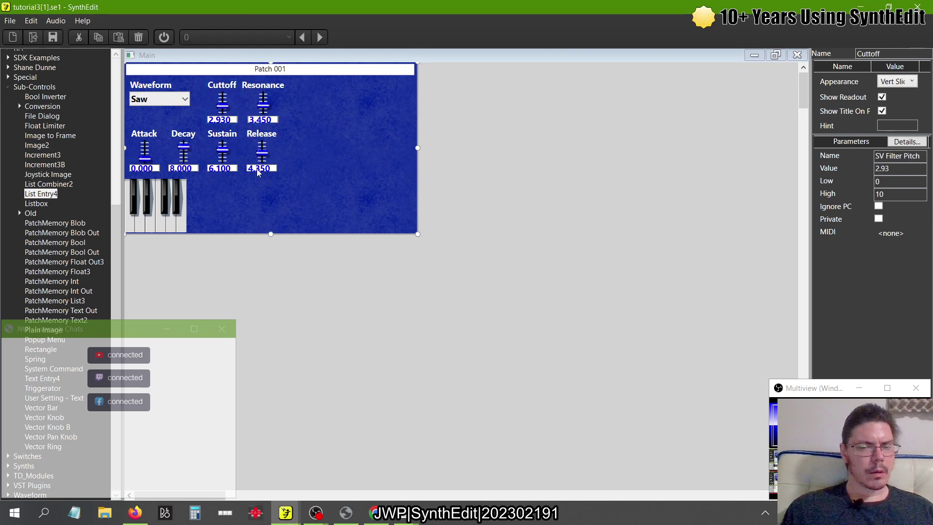
left_click_drag(418, 148, 291, 160)
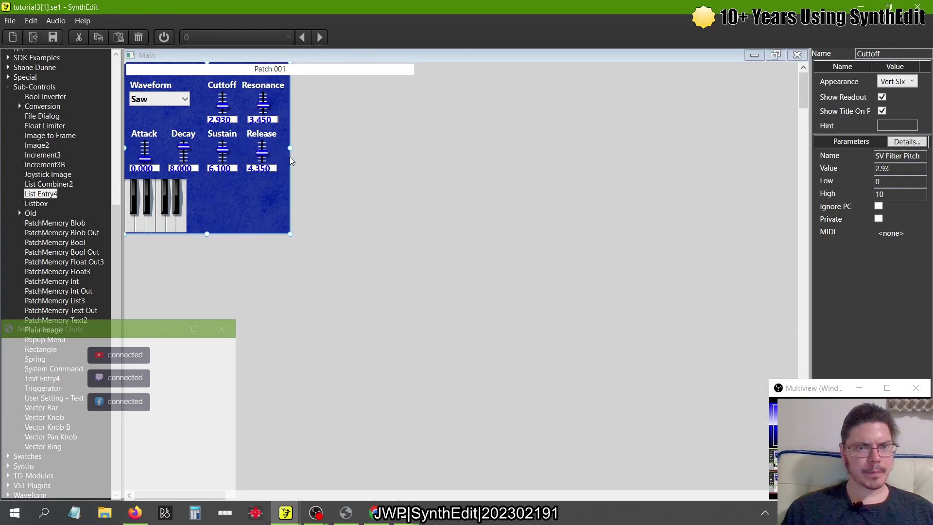
left_click(362, 67)
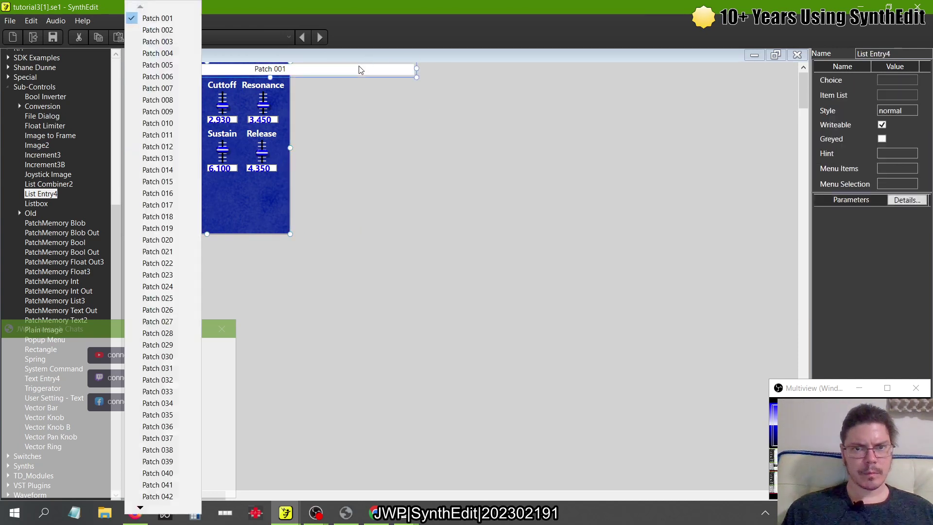
Step: Keep Patch 001, trim the patch name box to panel width, and widen the keyboard across the panel
left_click(177, 19)
left_click_drag(416, 73, 291, 74)
left_click(157, 189)
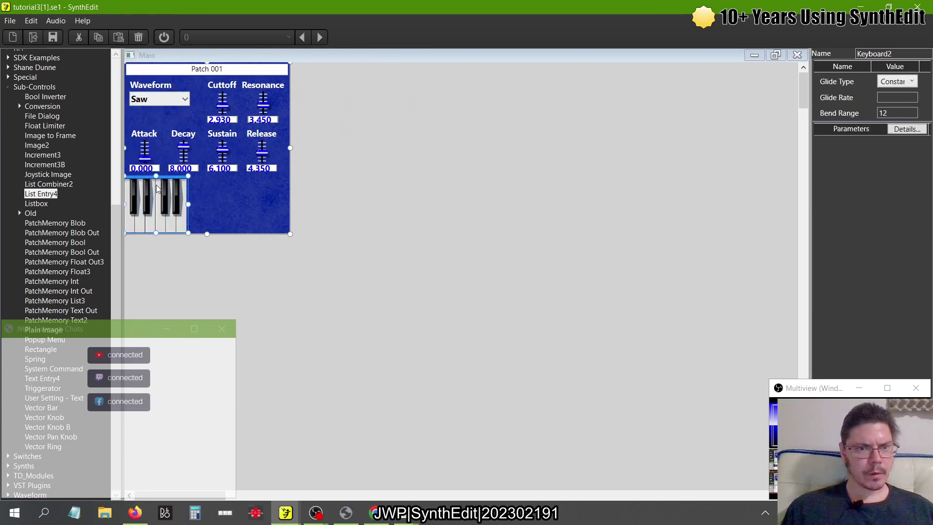
left_click_drag(188, 204, 290, 211)
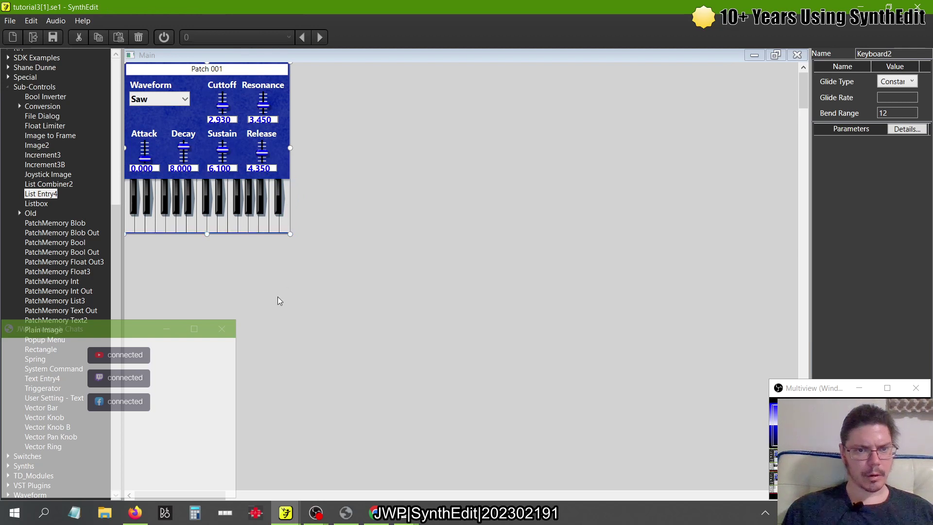
Step: Make the keyboard slightly taller, then switch back to the tutorial
left_click(214, 199)
left_click_drag(206, 236, 206, 234)
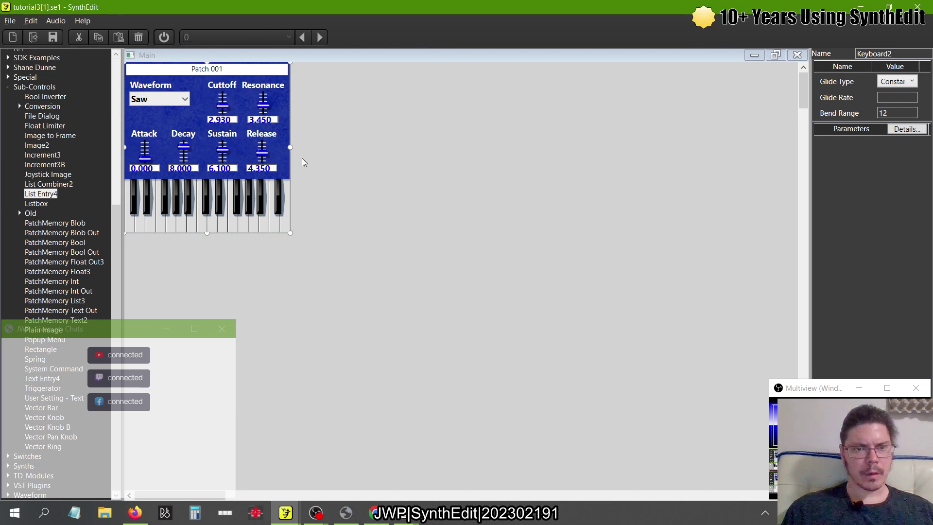
key("alt+Tab")
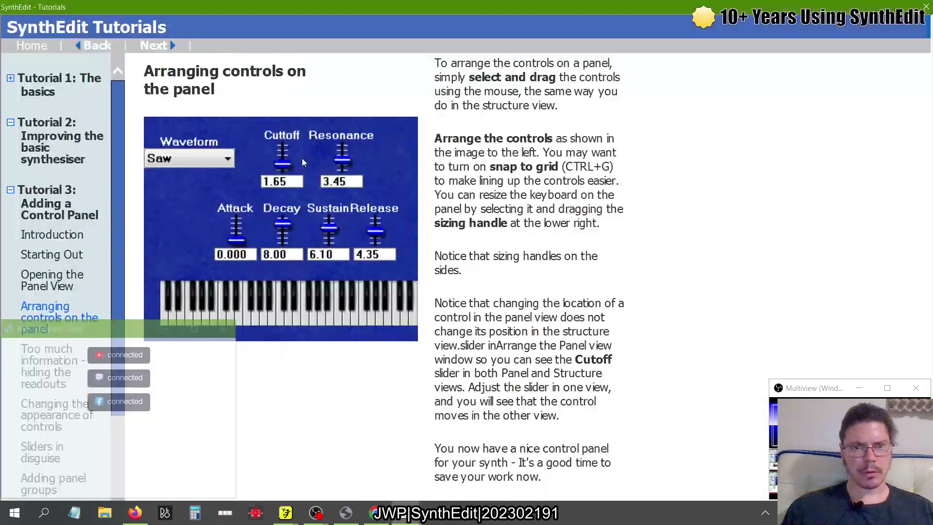
Step: Nudge the SV Filter module up and to the left in two small moves, then return to the tutorial
key("alt+Tab")
key("alt+Tab")
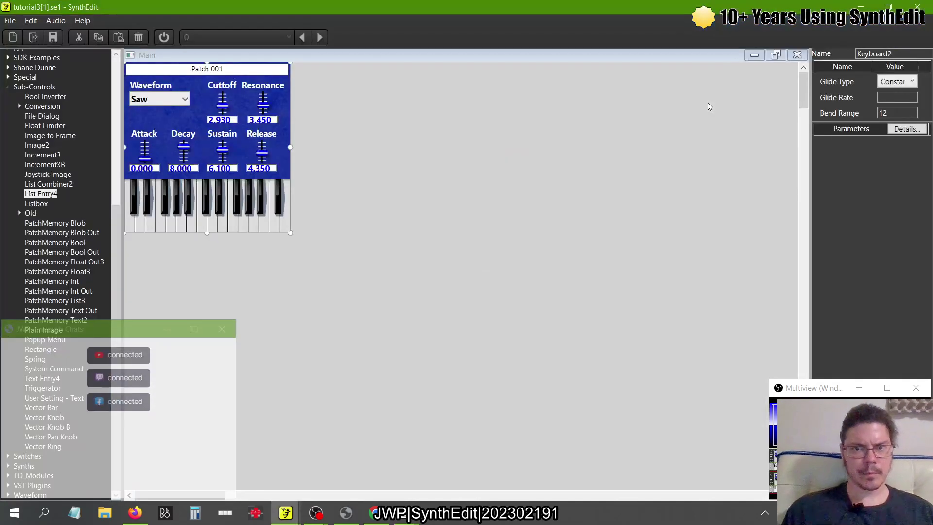
left_click(796, 55)
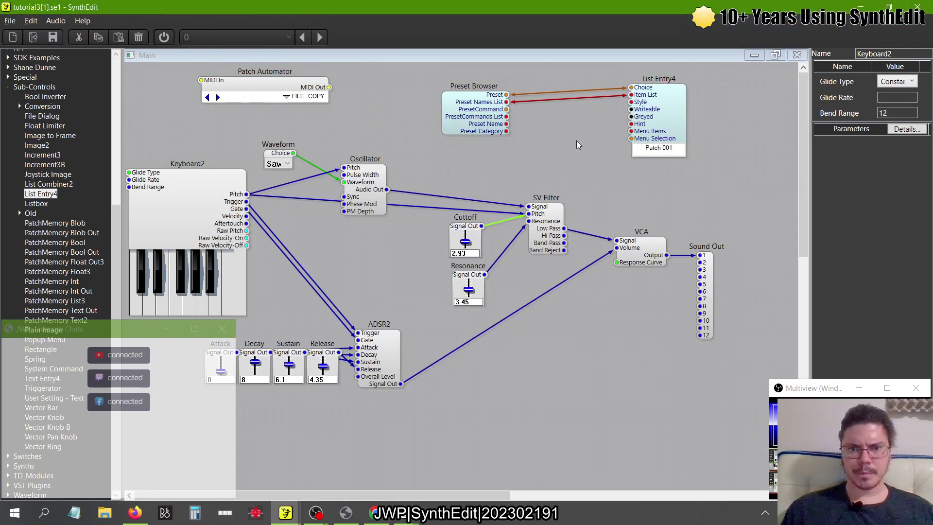
mouse_move(544, 227)
left_mouse_down()
mouse_move(536, 196)
mouse_move(500, 196)
mouse_move(543, 226)
mouse_move(540, 214)
mouse_move(535, 222)
left_mouse_up()
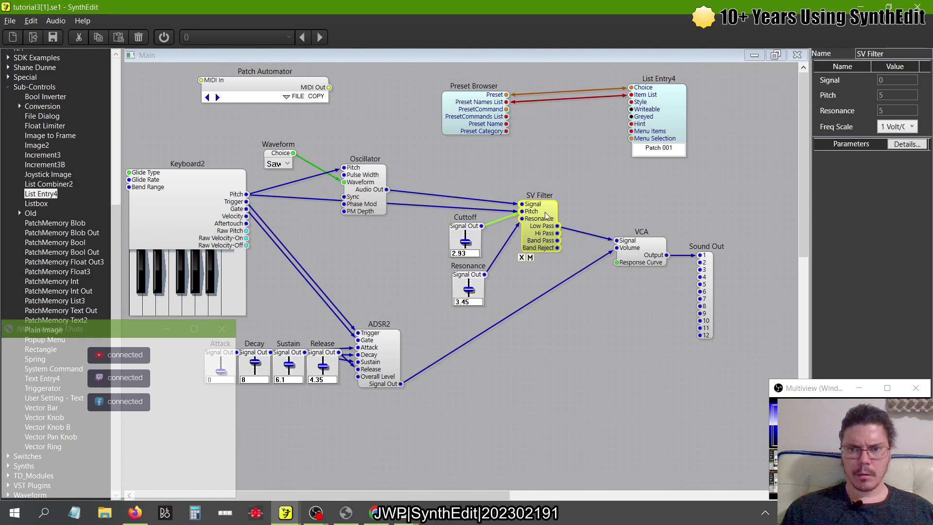
left_click_drag(544, 212, 536, 205)
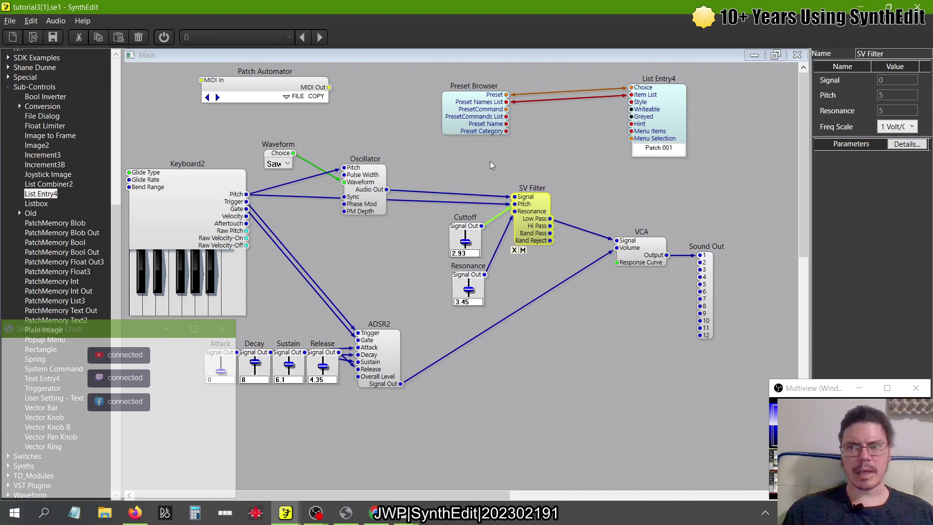
key("alt+Tab")
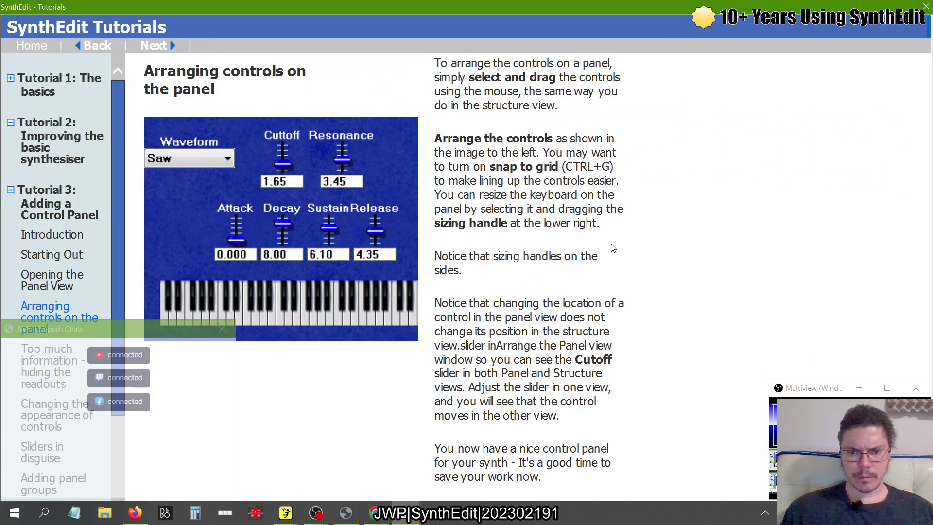
Step: Save As tutorial3[1].se1 in the Desktop folder, then return to the tutorial
key("alt+Tab")
key("alt+Tab")
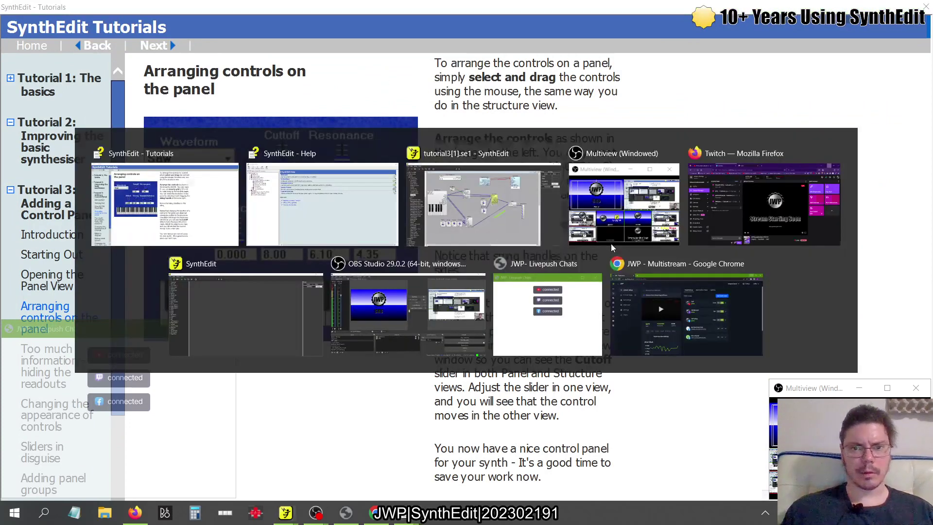
left_click(10, 21)
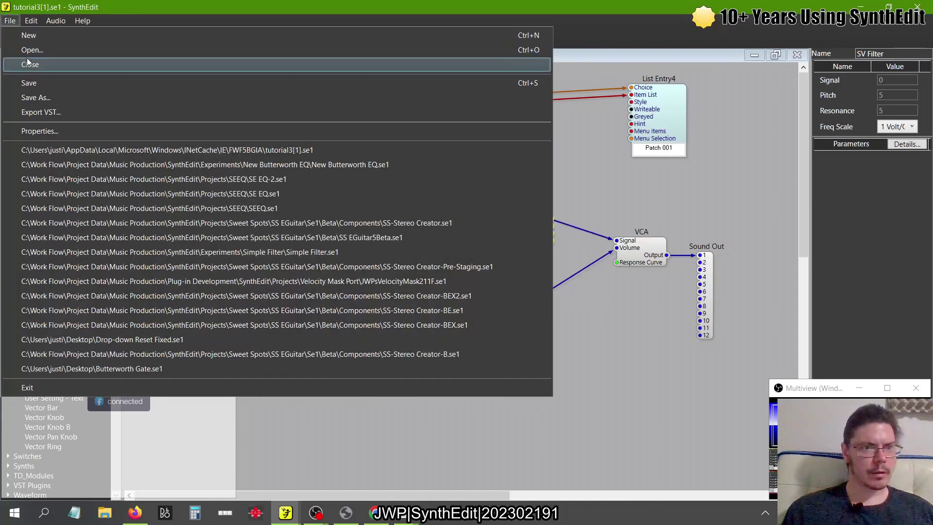
left_click(25, 97)
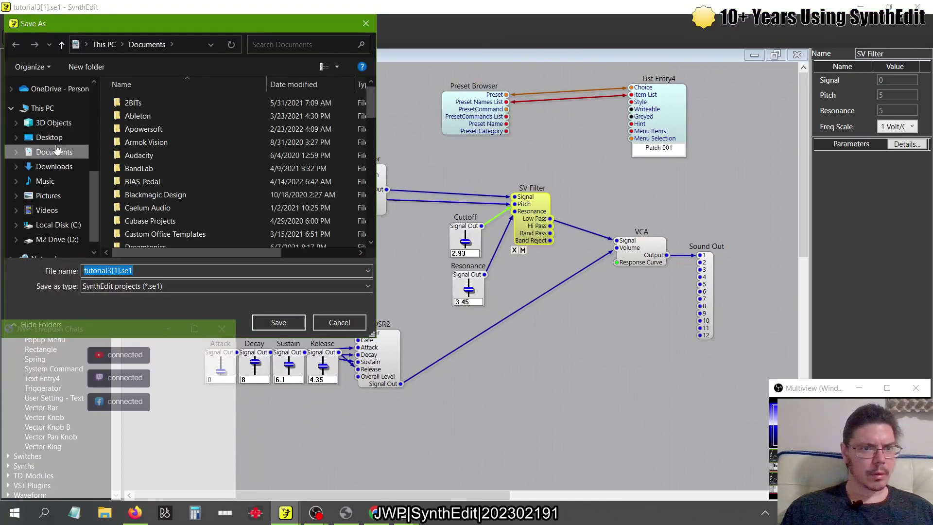
left_click(49, 139)
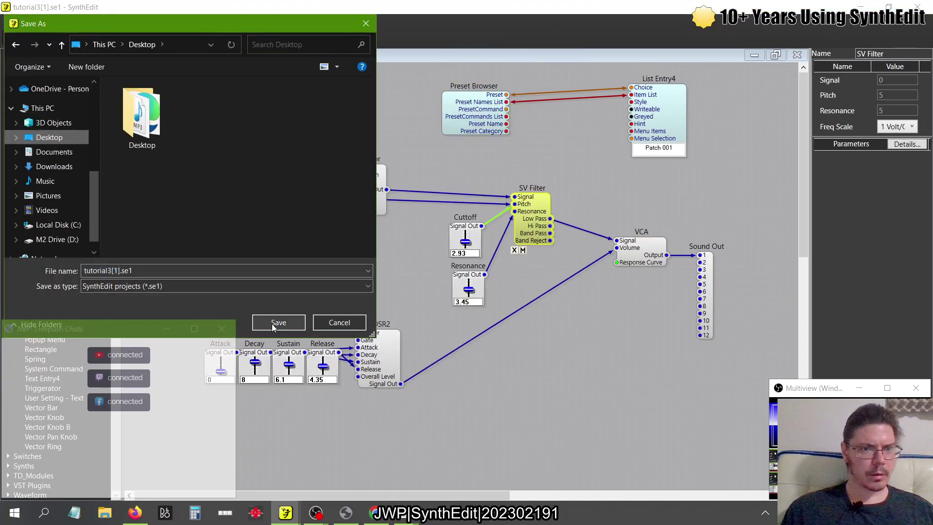
left_click(274, 322)
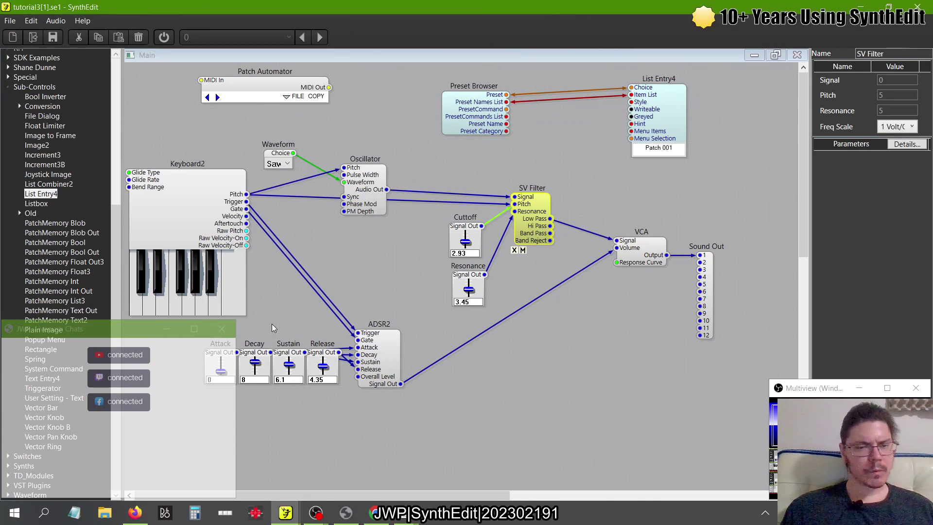
key("alt+Tab")
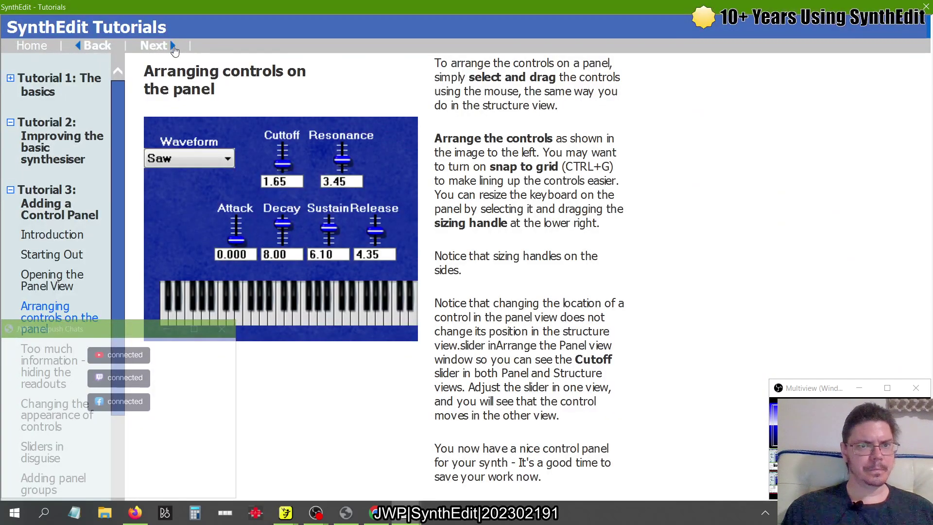
Step: Advance the tutorial to the hiding-readouts page and bring up the structure canvas's context menu
left_click(175, 47)
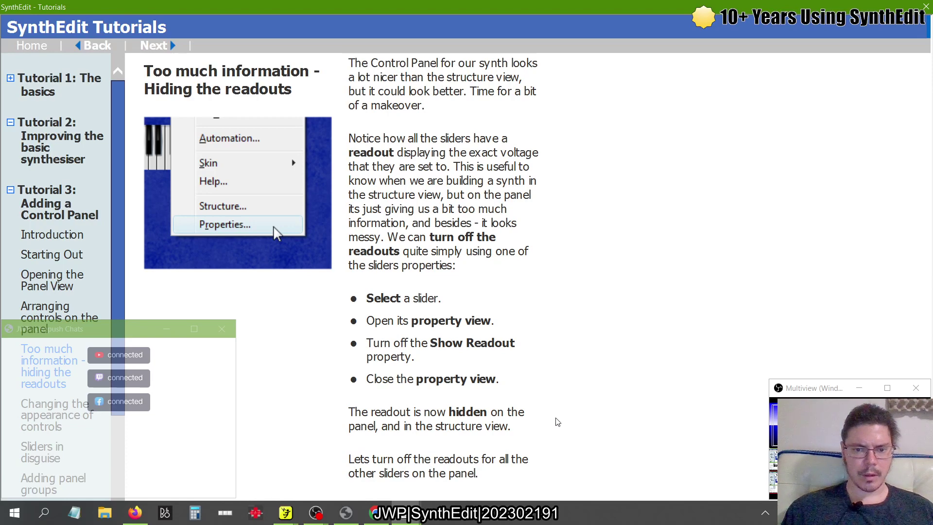
key("alt+Tab")
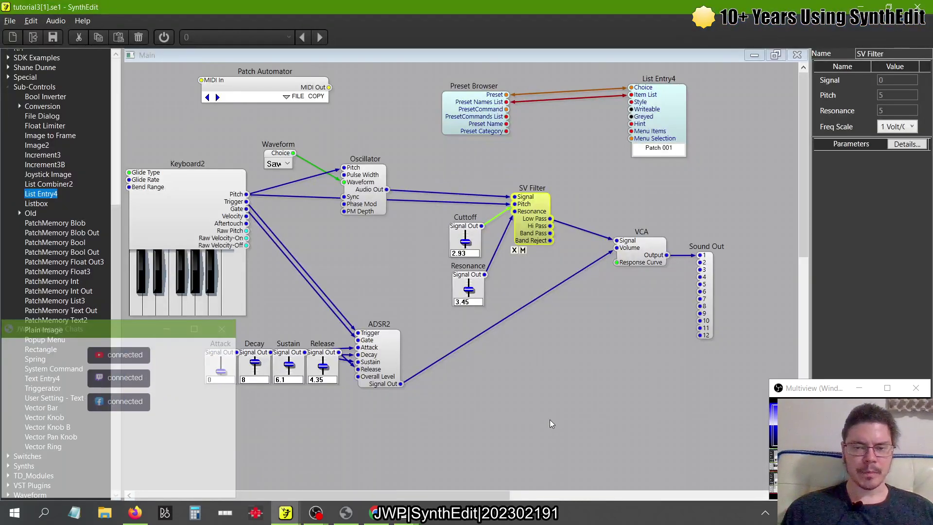
right_click(360, 289)
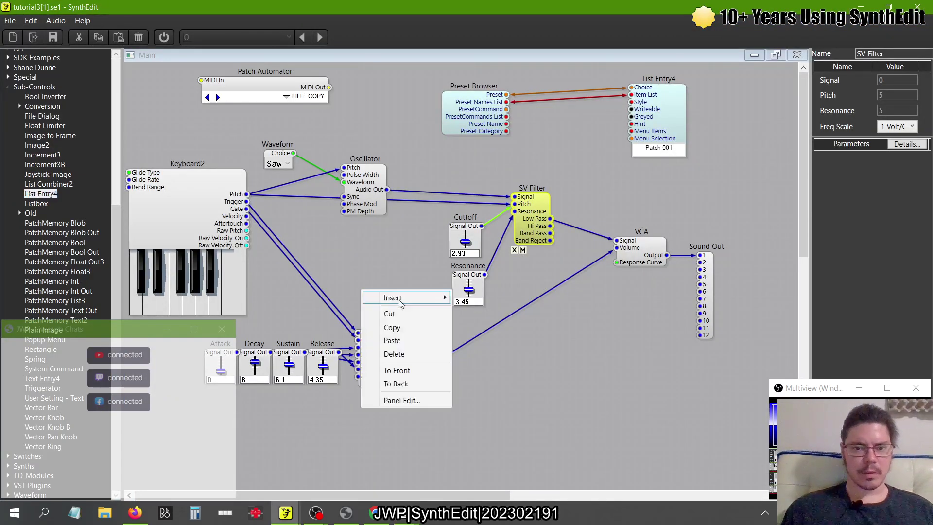
Step: Enter Panel Edit, shrink its window, and turn off Show Readout for Cutoff, Resonance and Attack
left_click(393, 401)
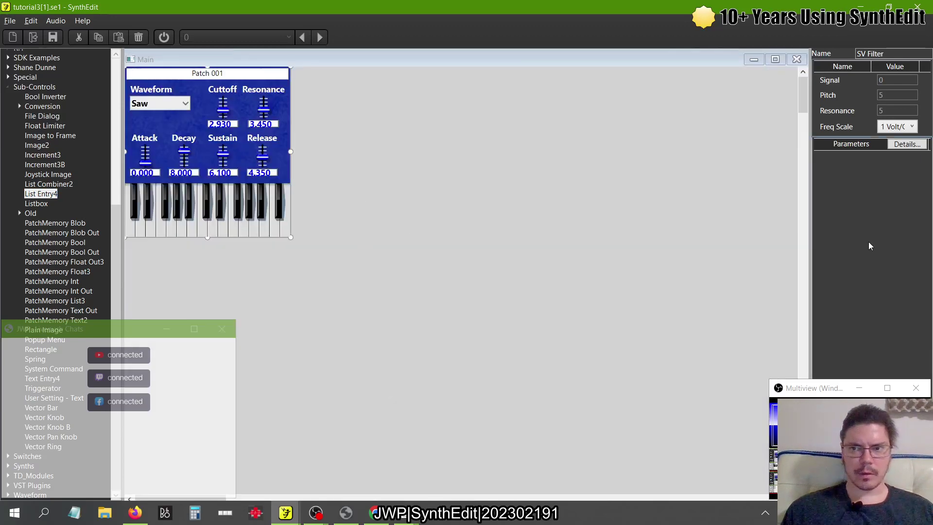
left_click(780, 387)
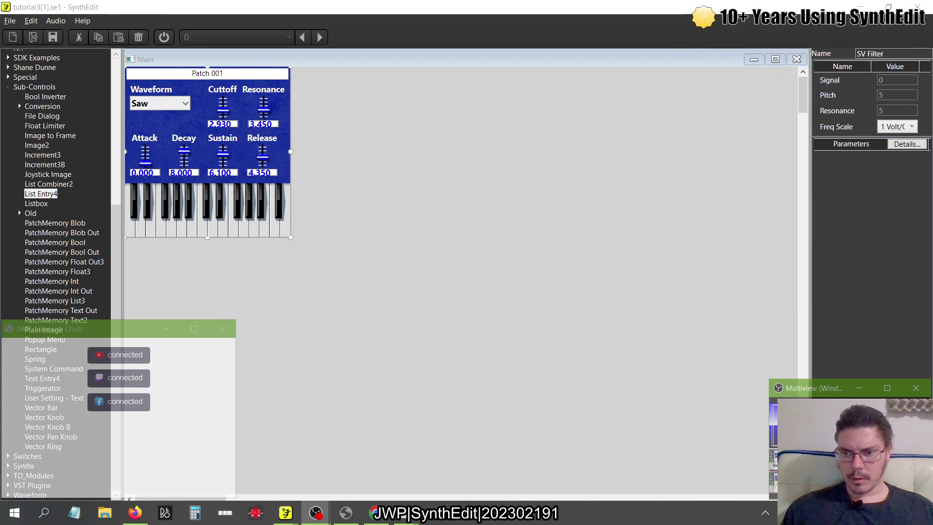
left_click_drag(808, 498, 306, 251)
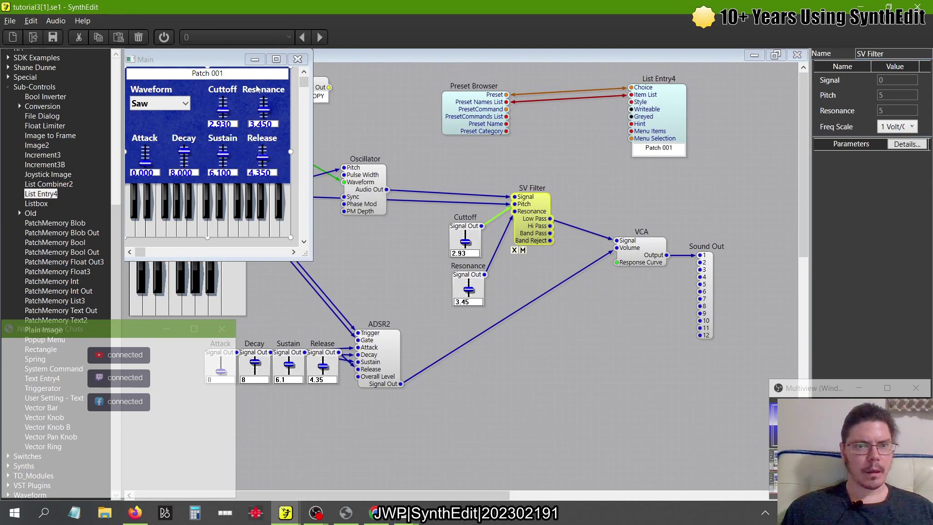
left_click(225, 92)
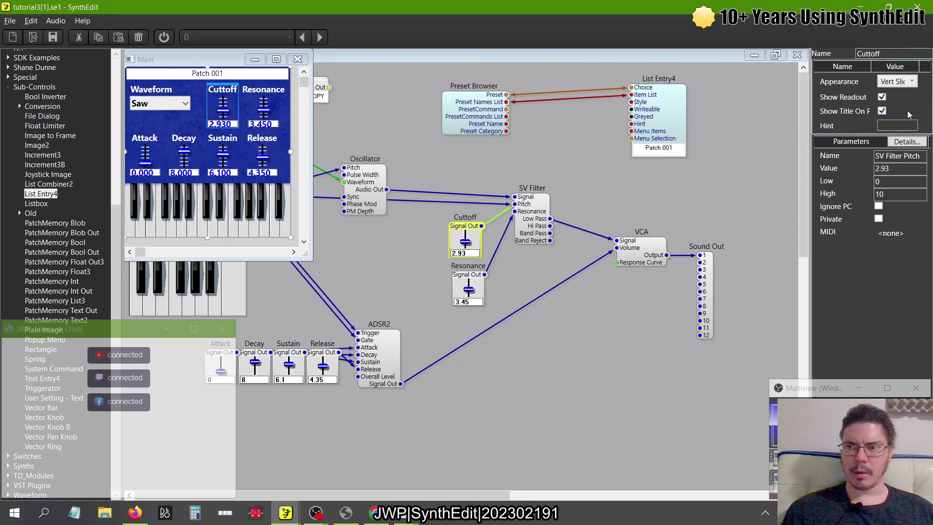
left_click(881, 97)
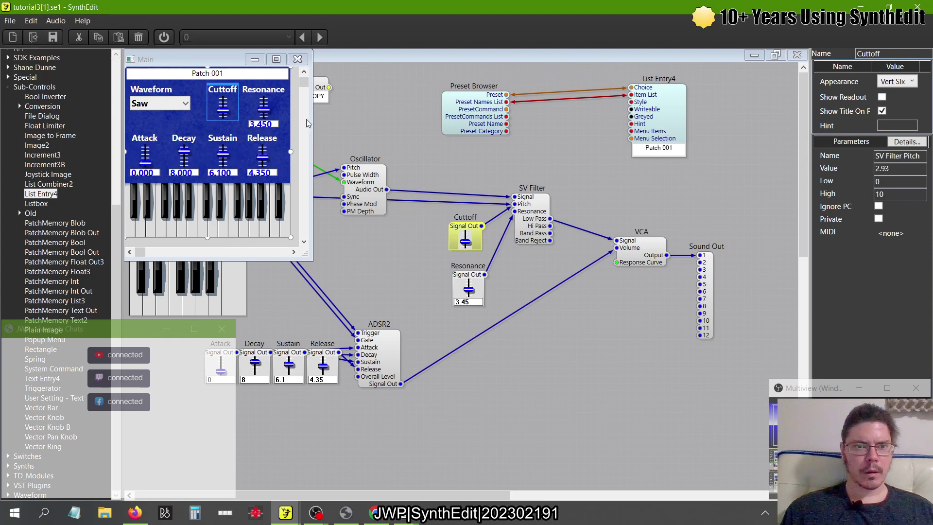
left_click(268, 95)
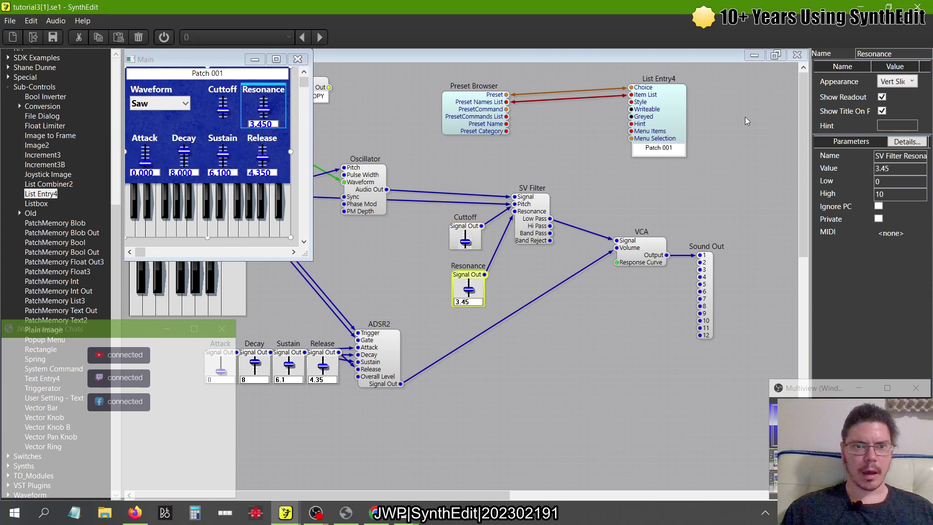
left_click(881, 97)
left_click(146, 140)
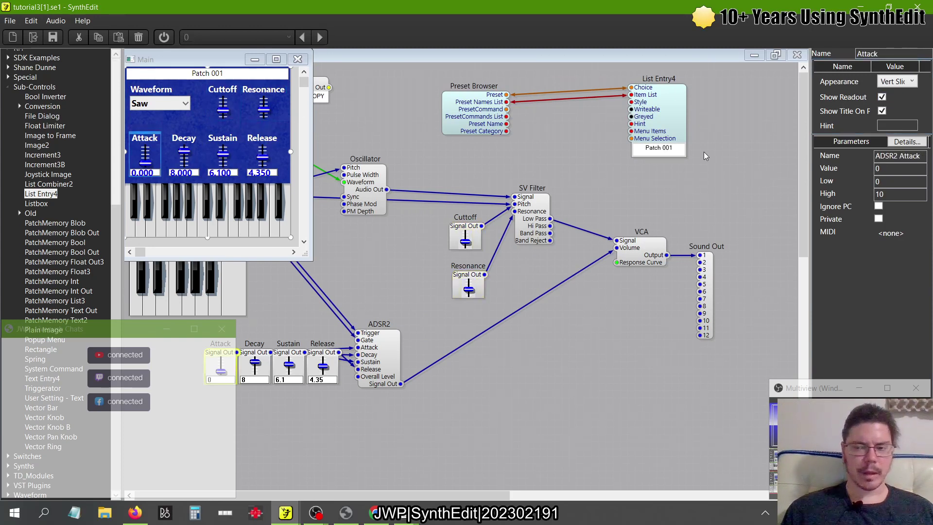
left_click(881, 98)
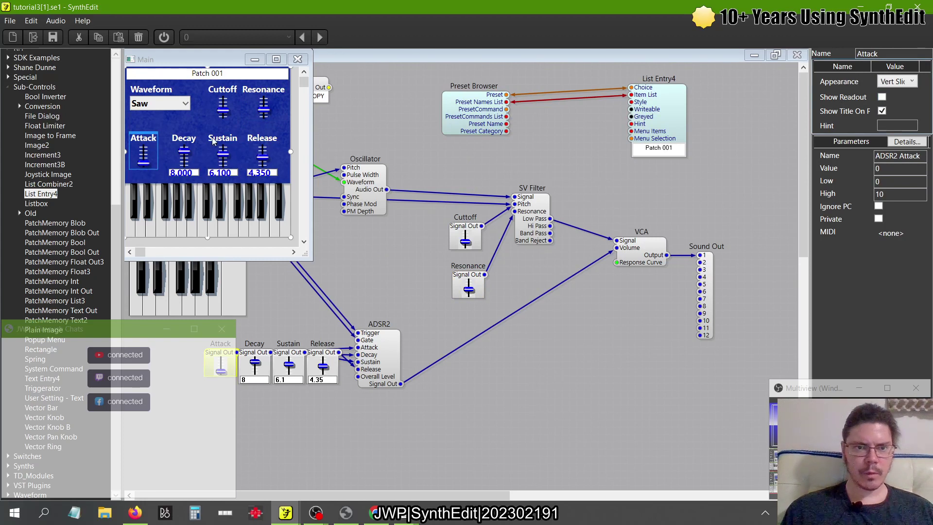
Step: Turn off Show Readout for Decay, Sustain and Release, then return to the tutorial
left_click(184, 146)
left_click(881, 97)
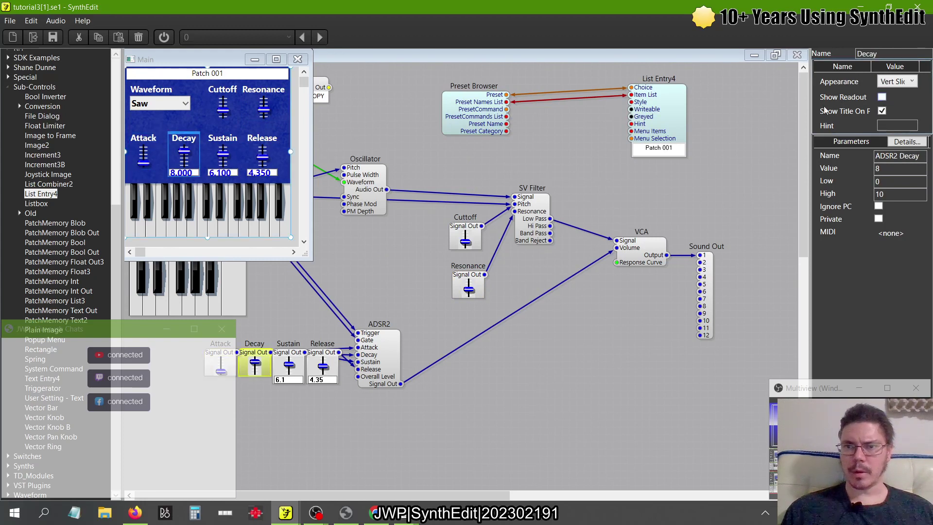
left_click(217, 138)
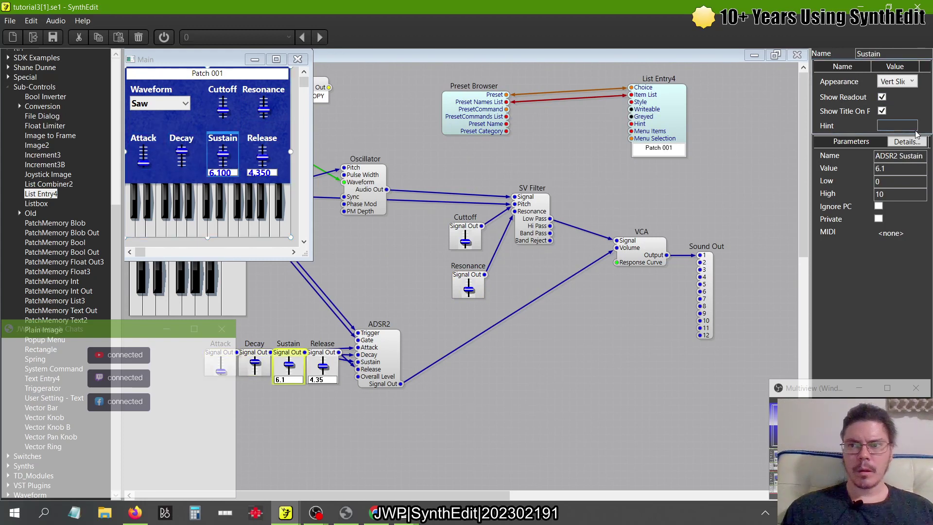
left_click(882, 97)
left_click(274, 146)
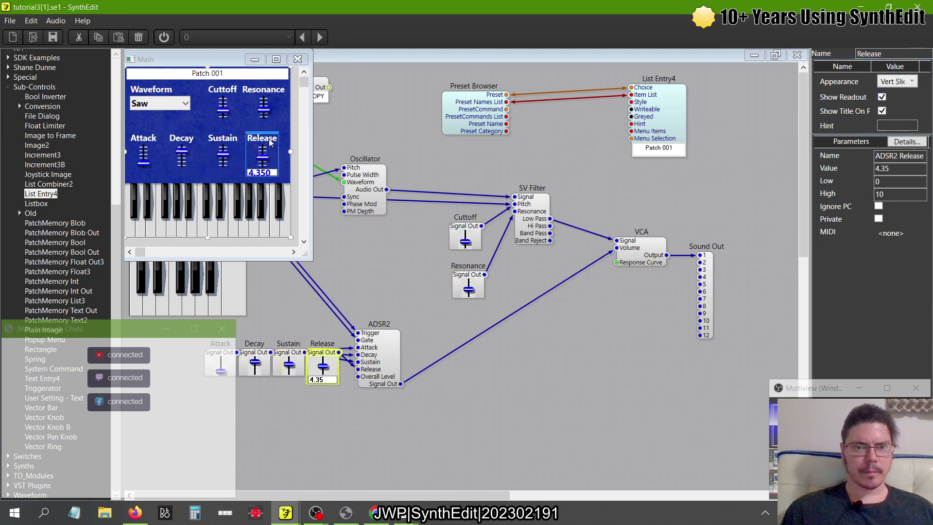
left_click(881, 98)
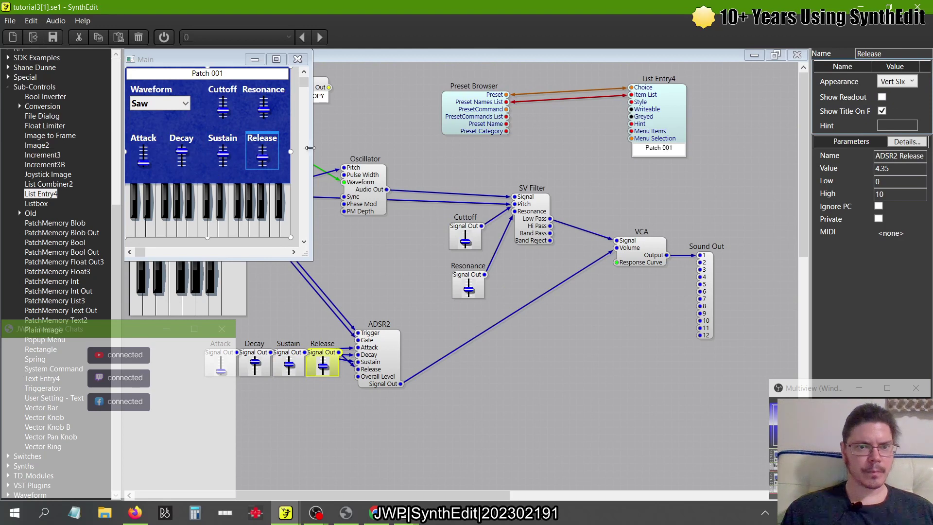
left_click(296, 96)
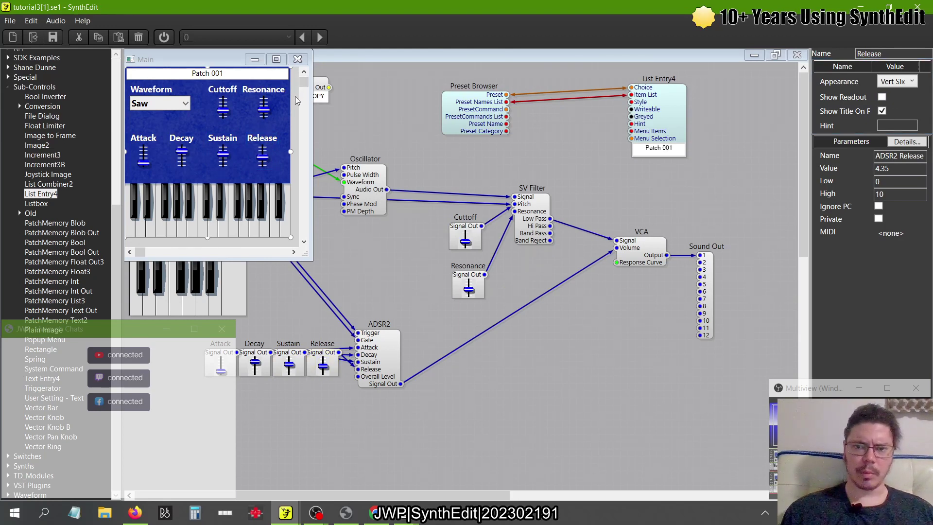
key("alt+Tab")
key("alt+Tab")
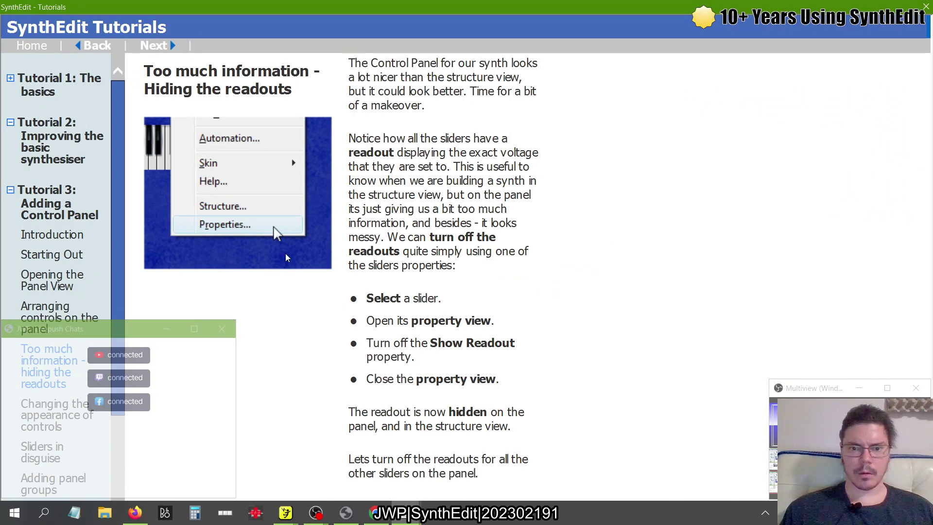
Step: Read the 'Changing the appearance of controls' tutorial page, then return to the editor
left_click(171, 46)
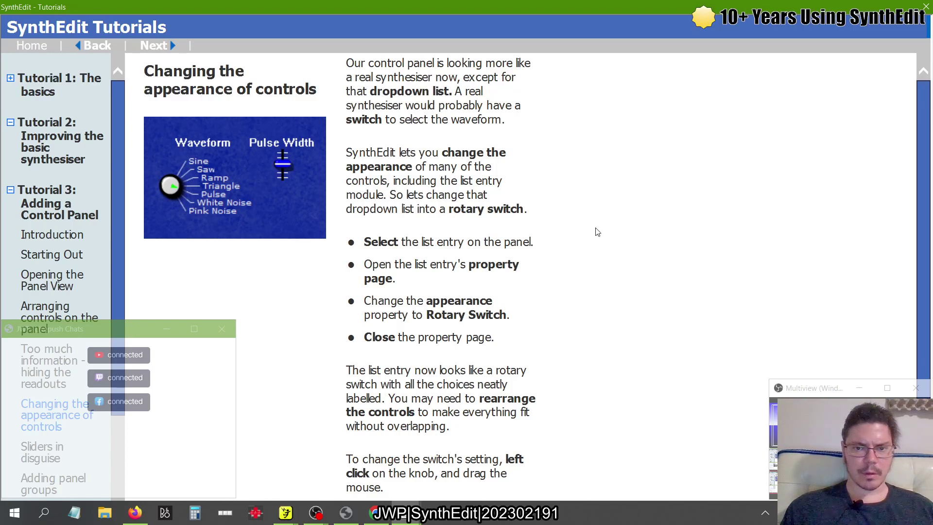
scroll(597, 231, "down", 1)
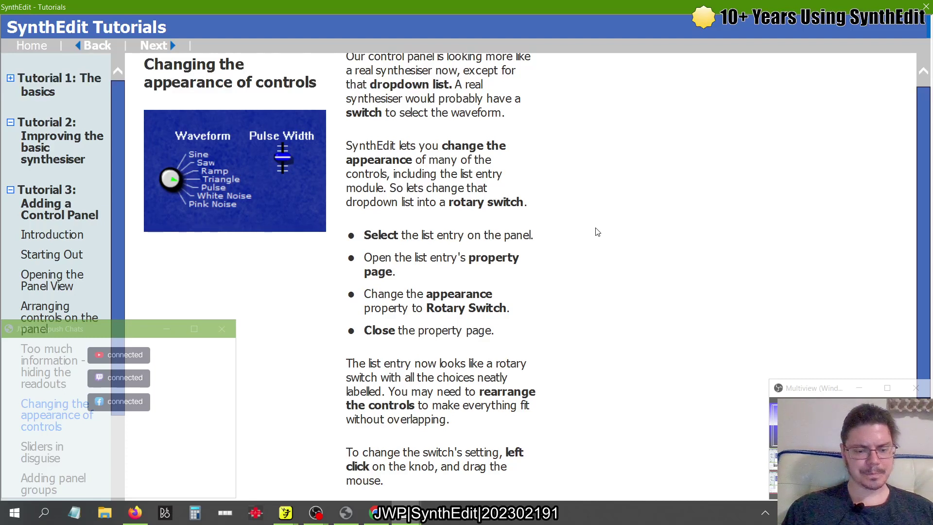
key("alt+Tab")
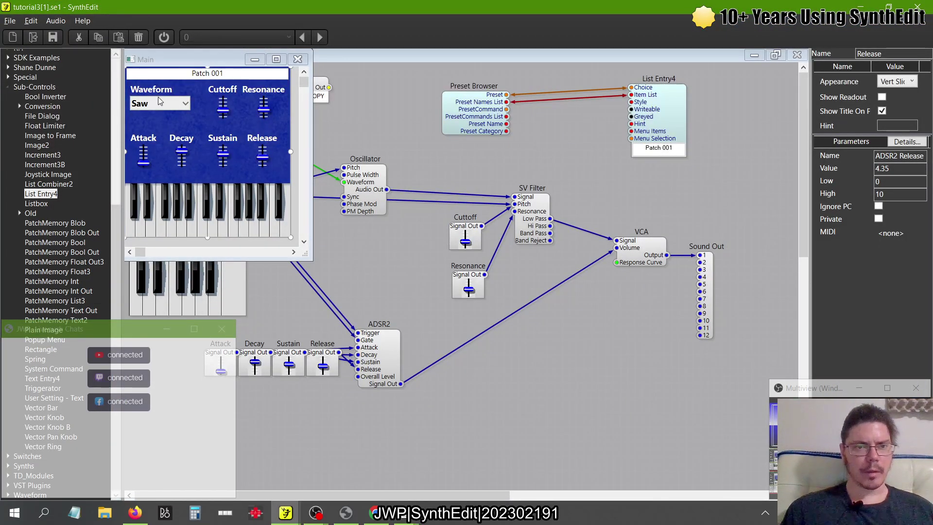
Step: Reposition the Waveform module and set its appearance to LED Stack, then Labeled LED Stack
left_click(297, 58)
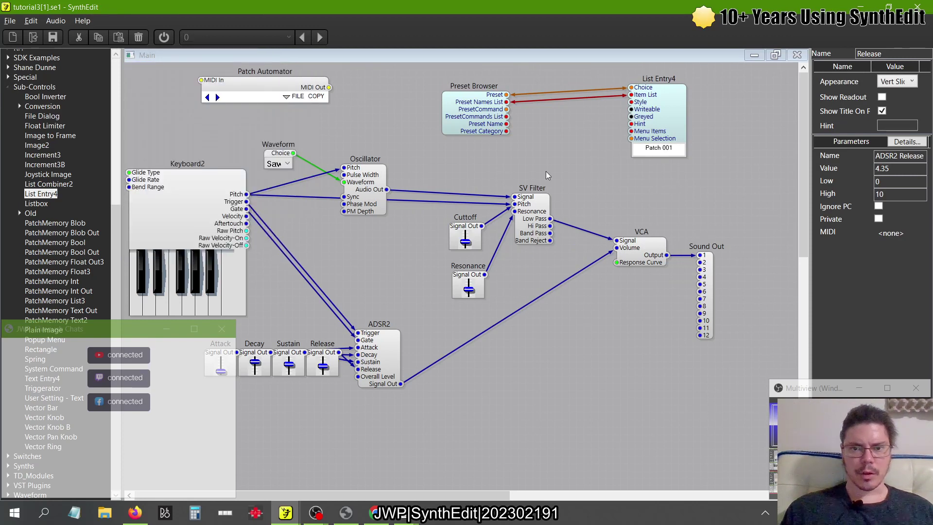
left_click_drag(279, 154, 277, 133)
left_click_drag(316, 160, 304, 160)
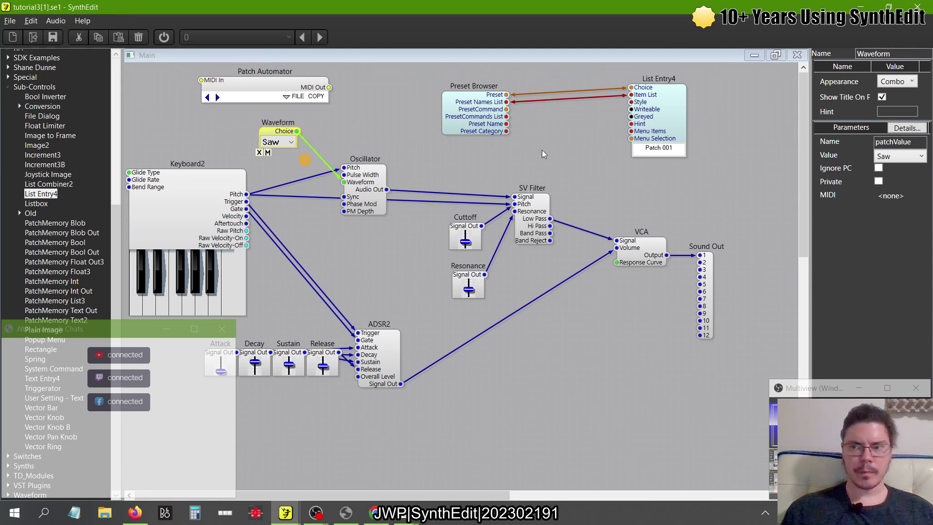
left_click(897, 81)
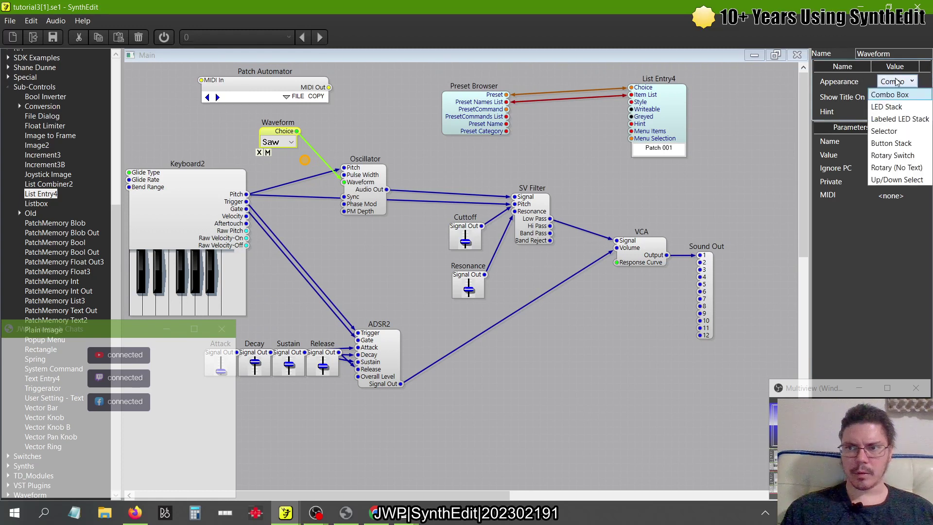
left_click(887, 107)
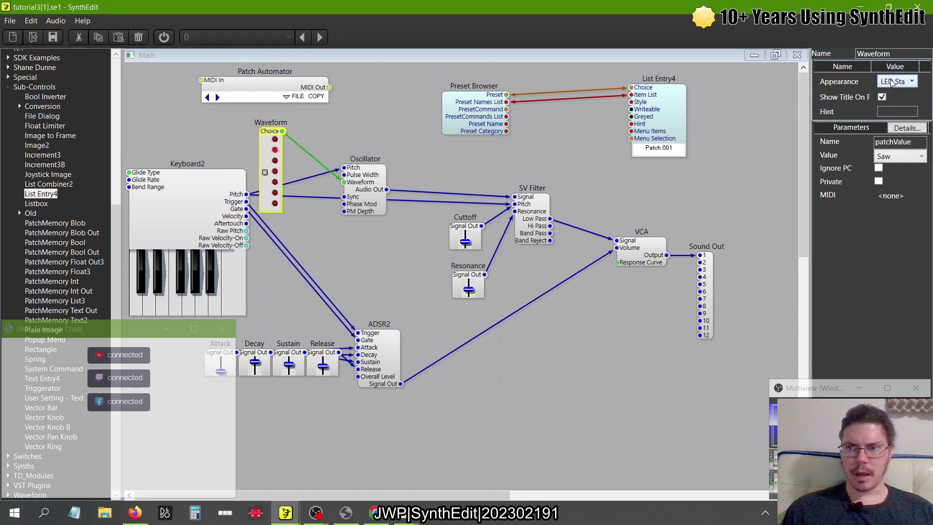
right_click(514, 164)
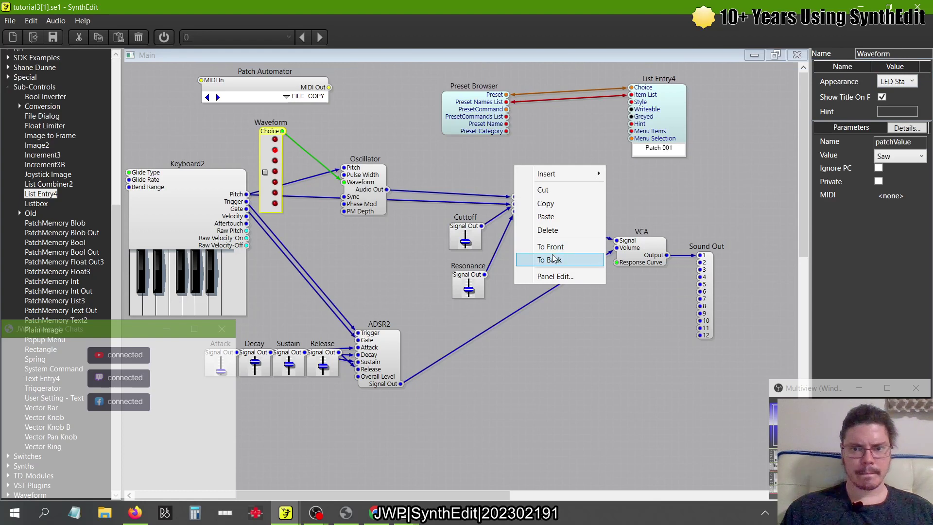
left_click(555, 276)
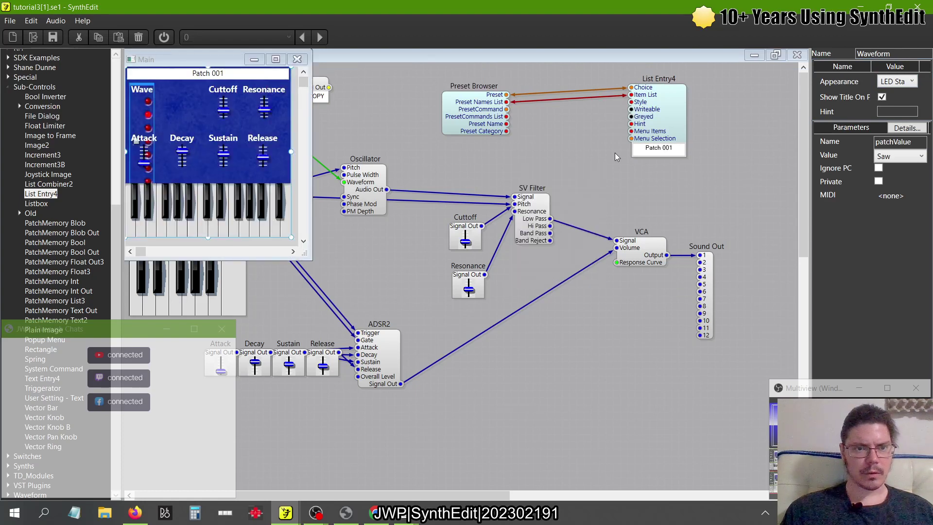
left_click(893, 83)
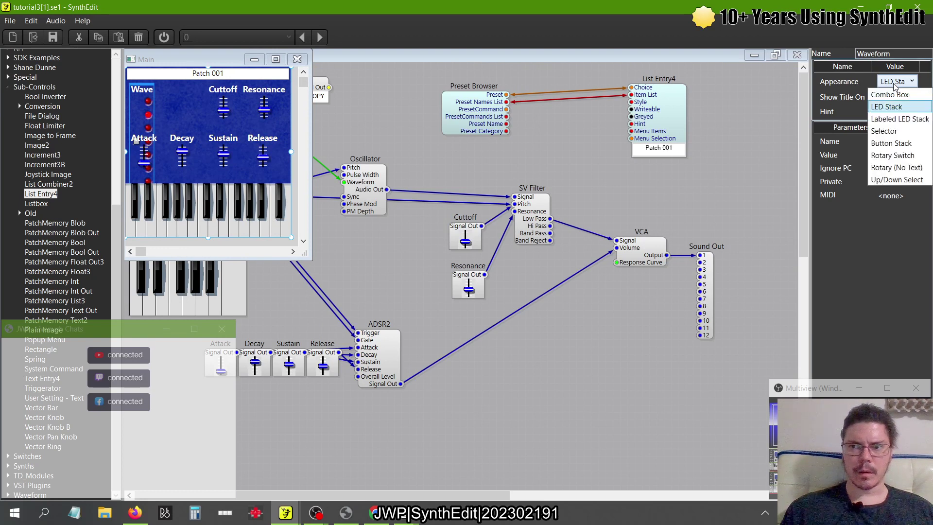
left_click(893, 118)
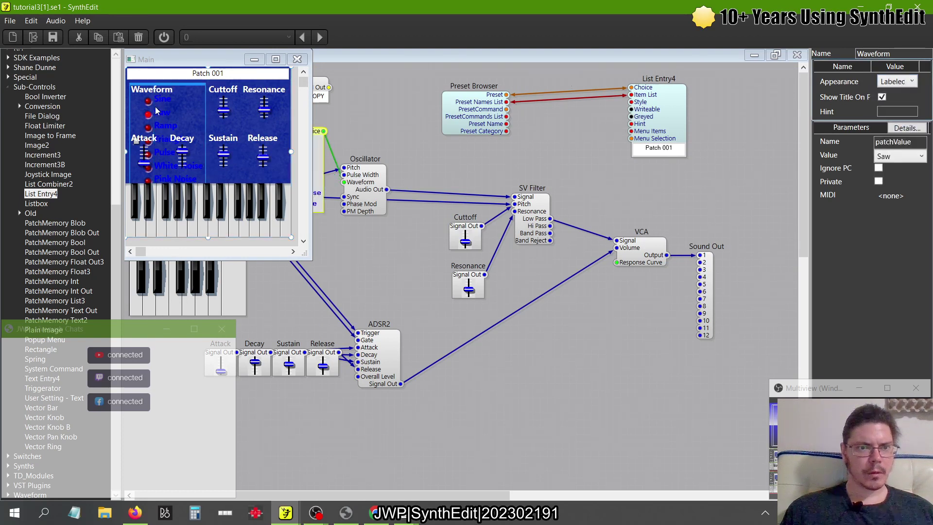
Step: Try the Attack slider as Horiz Slider, then set it back to Vert Slider
left_click(138, 145)
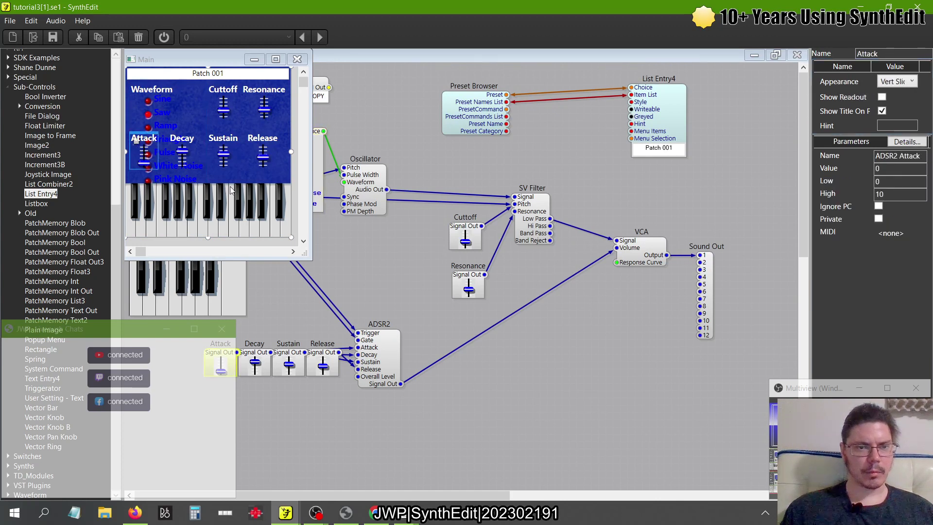
left_click(898, 81)
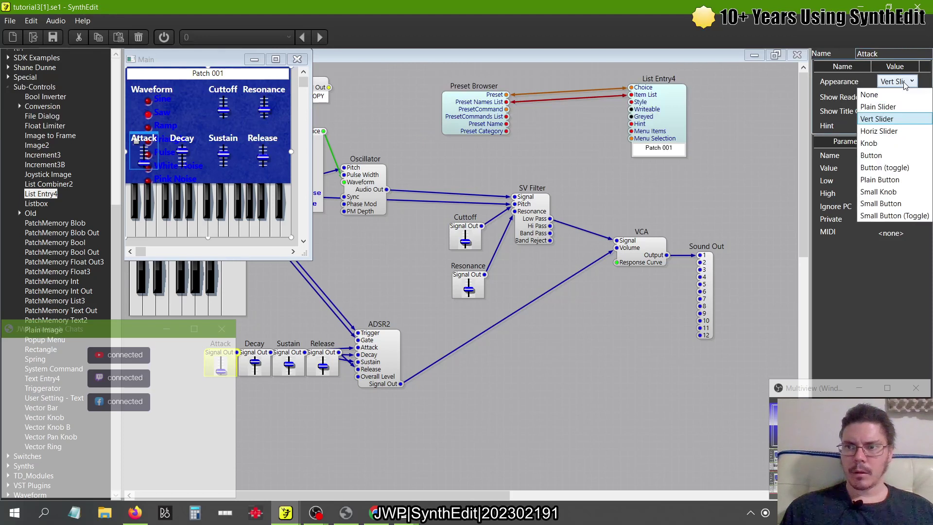
left_click(893, 126)
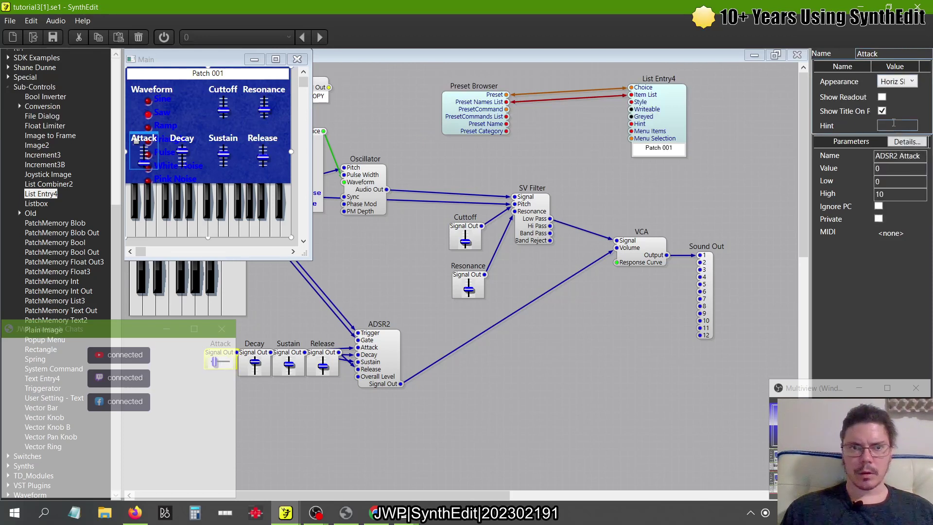
left_click(898, 81)
left_click(885, 118)
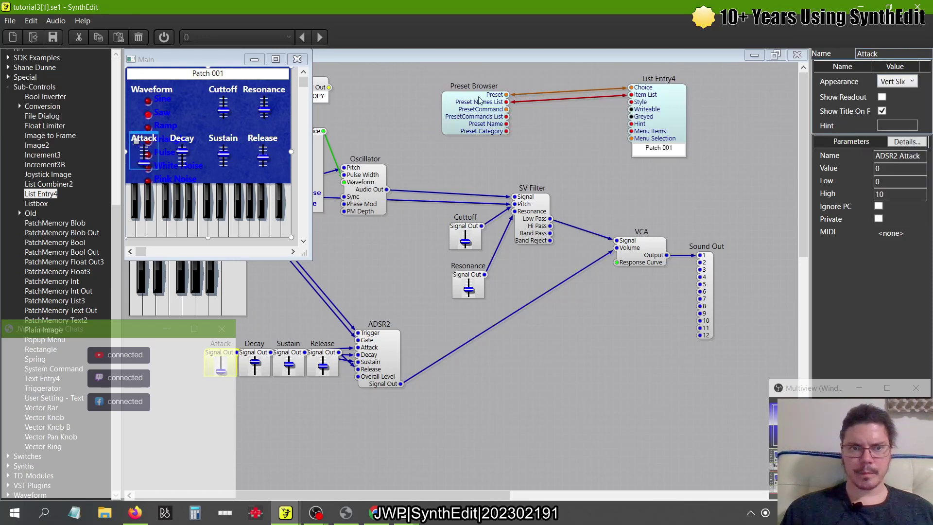
Step: Set the Waveform control's appearance to Selector
left_click(162, 97)
left_click(904, 82)
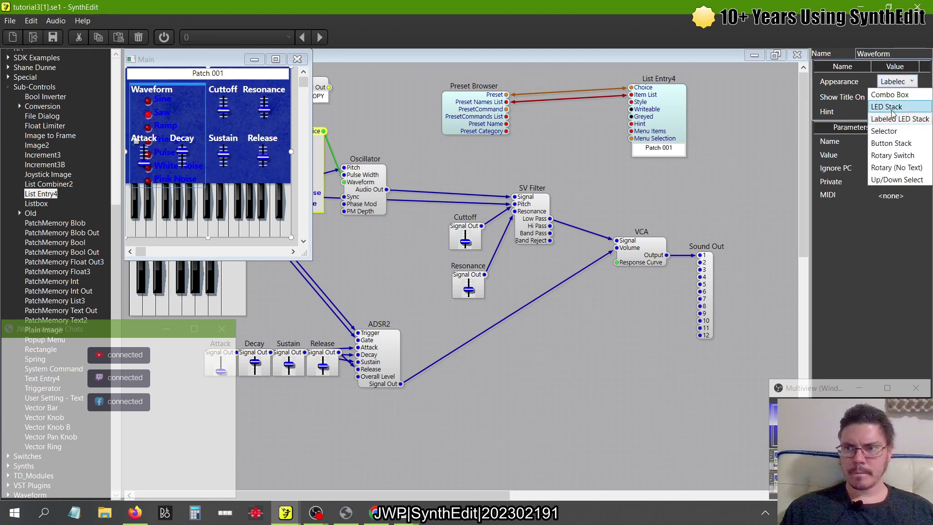
left_click(888, 131)
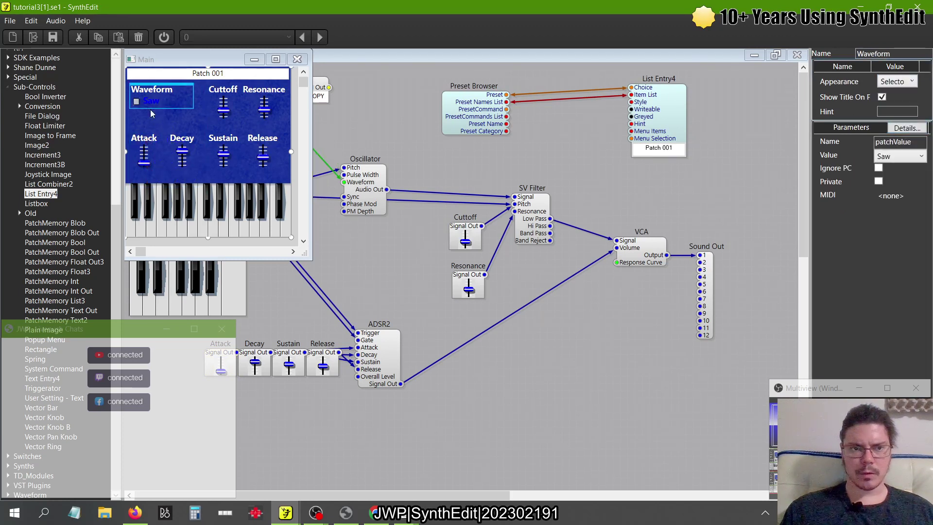
Step: Step the Waveform selector forward through five waveforms
left_click(136, 101)
left_click(136, 101)
left_click(136, 102)
left_click(136, 101)
left_click(136, 102)
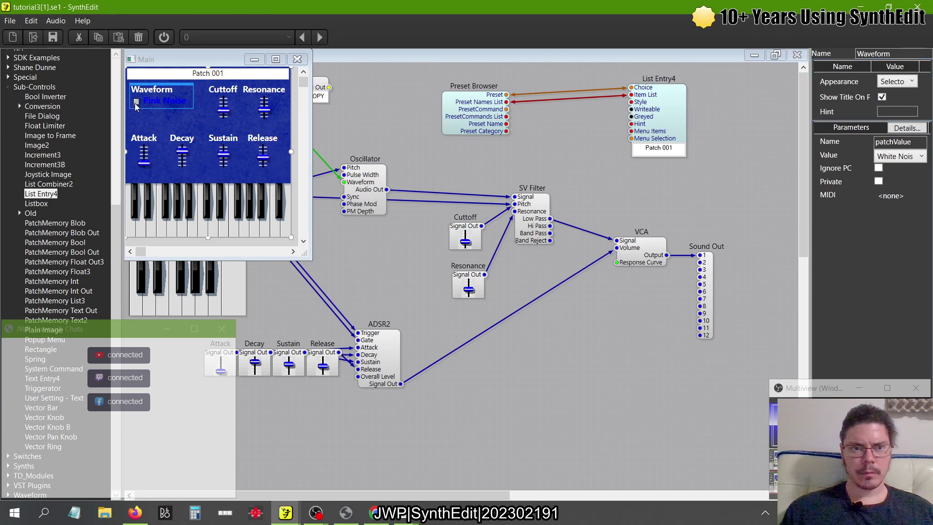
left_click(136, 101)
left_click(136, 102)
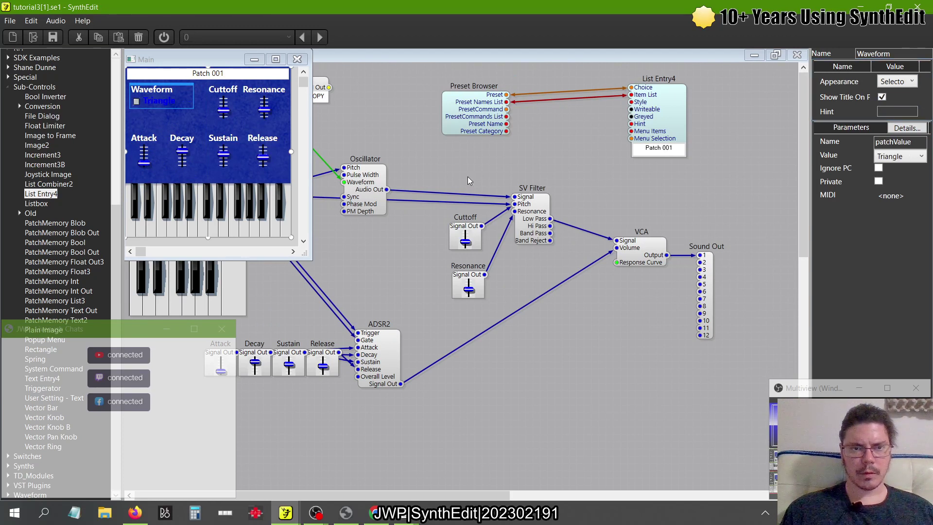
Step: Try Button Stack picking Sine, Saw and White Noise, then make Waveform a Rotary Switch
left_click(911, 81)
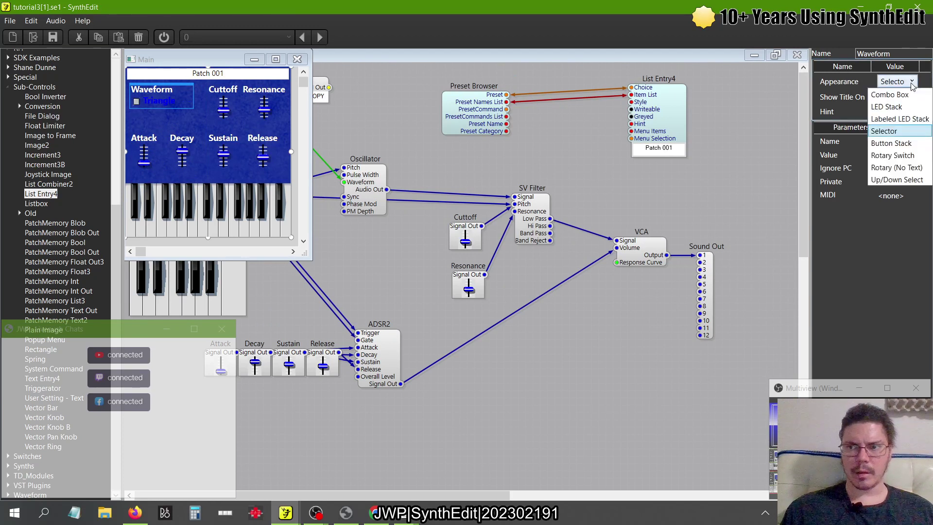
left_click(891, 144)
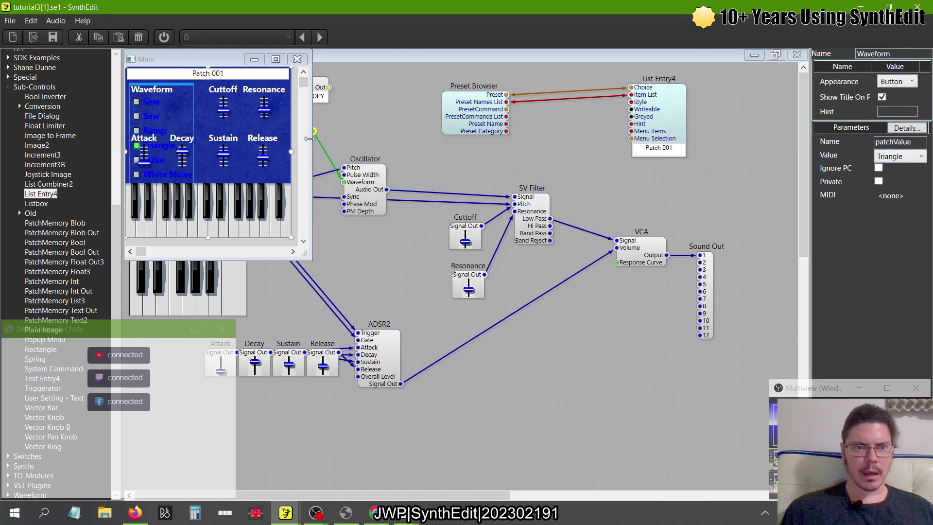
left_click(136, 102)
left_click(137, 117)
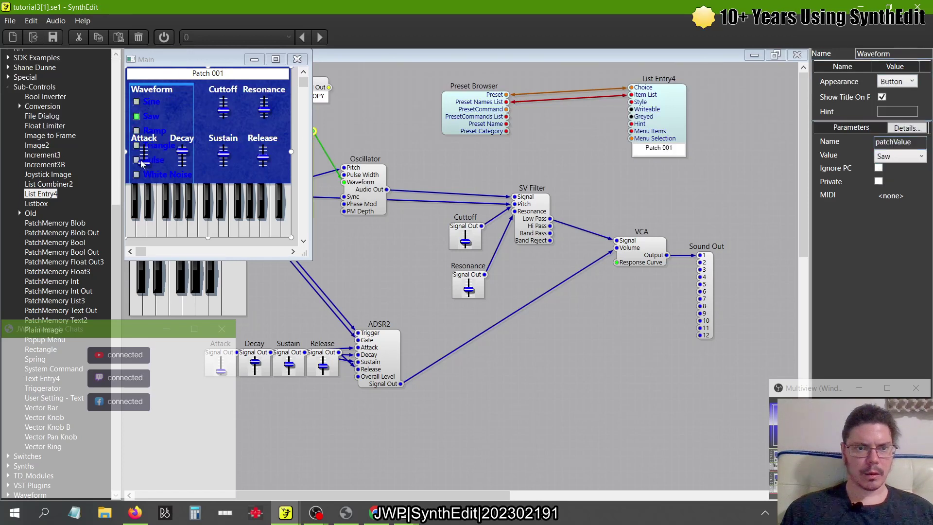
left_click(137, 174)
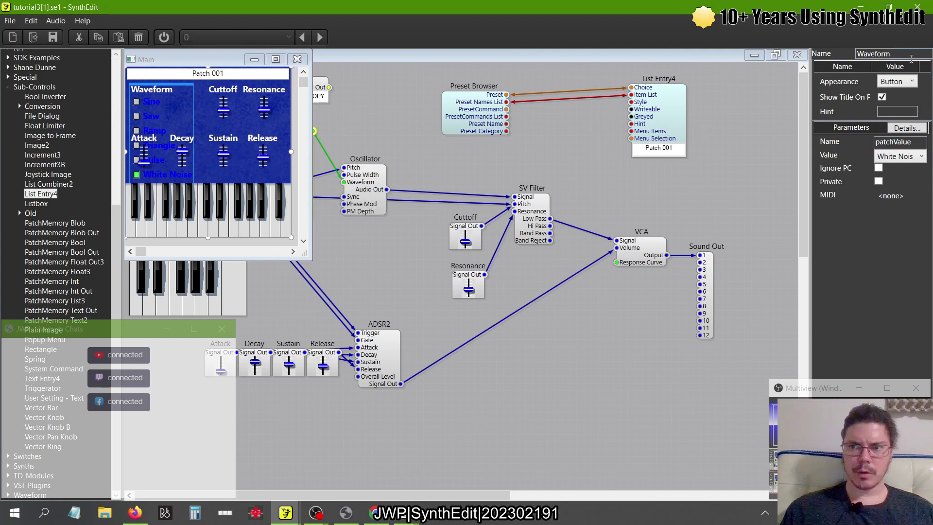
left_click(902, 81)
left_click(892, 155)
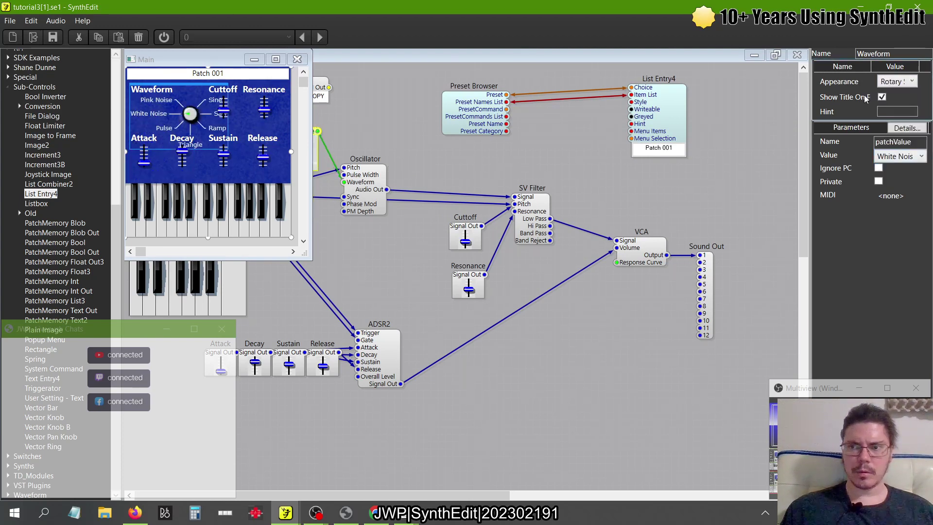
Step: Try Waveform as an unlabelled rotary knob, then an up/down selector stepped through the waveforms
left_click(893, 82)
left_click(896, 166)
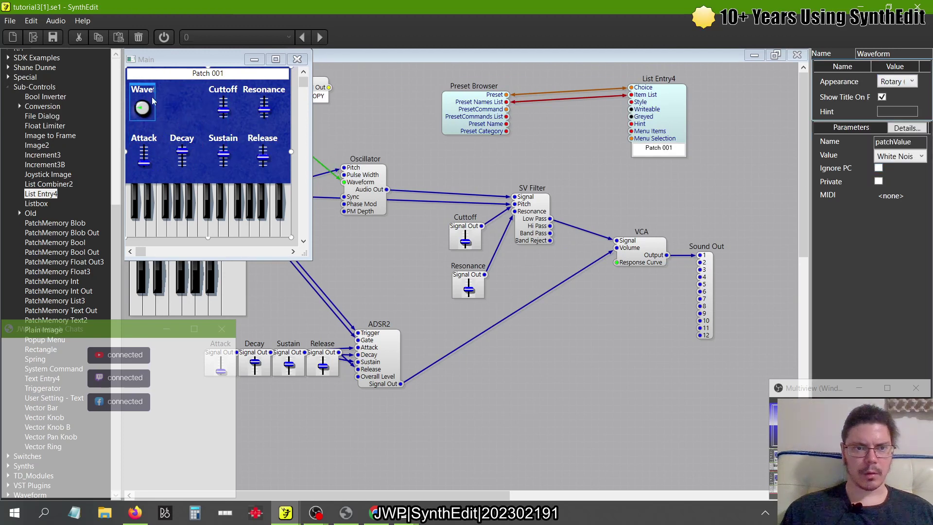
left_click(894, 82)
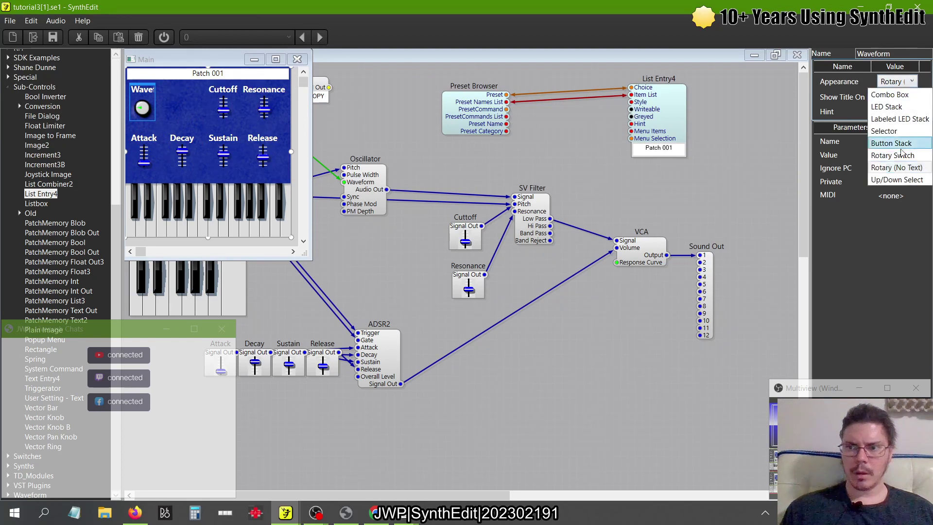
left_click(895, 187)
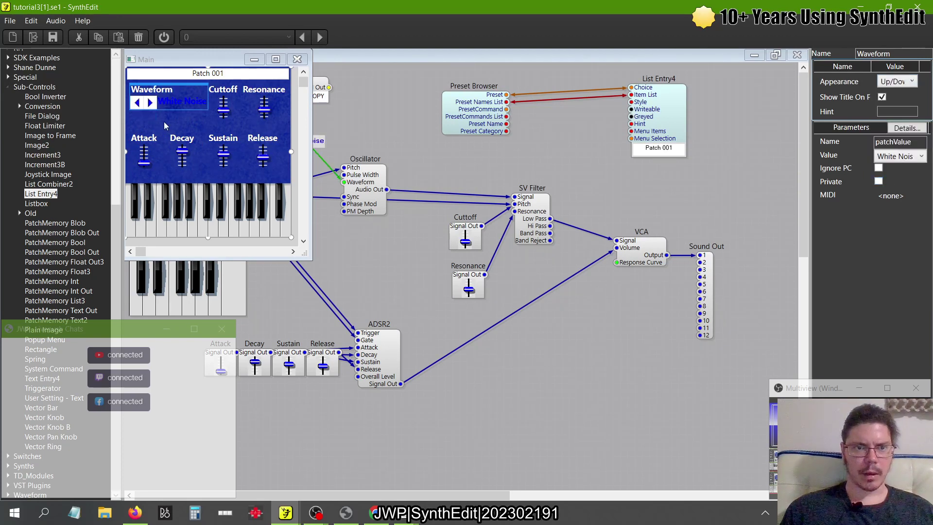
left_click(150, 103)
left_click(138, 103)
left_click(150, 103)
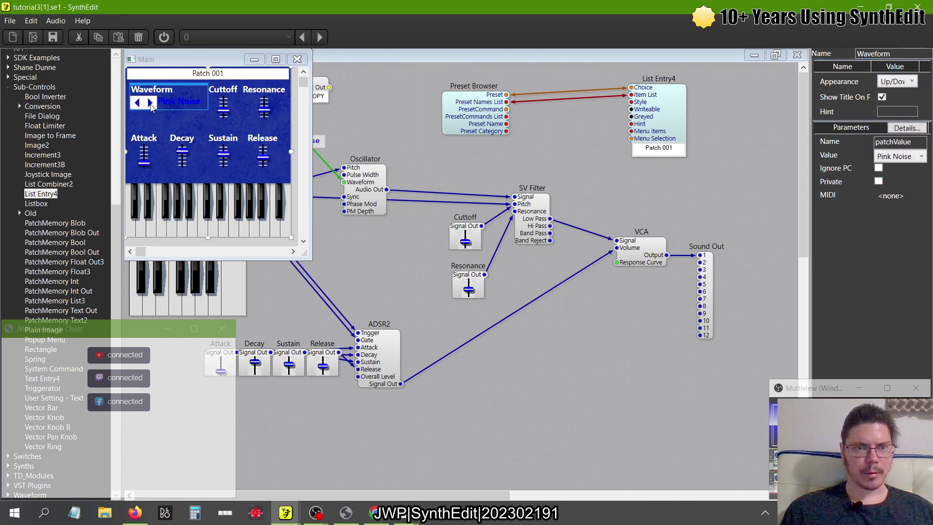
left_click(137, 103)
left_click(137, 102)
left_click(151, 103)
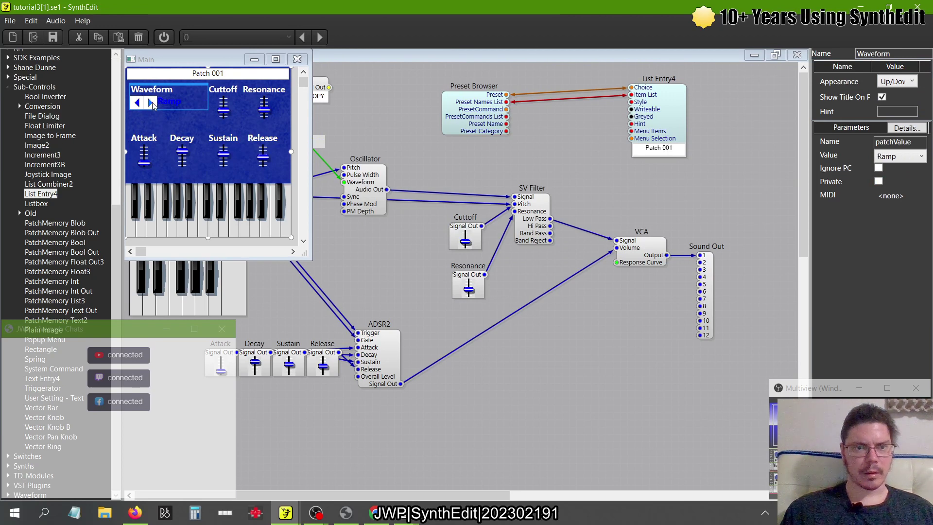
Step: Cycle Waveform through LED Stack, Labeled LED Stack and Button Stack, ending on Rotary Switch
left_click(897, 82)
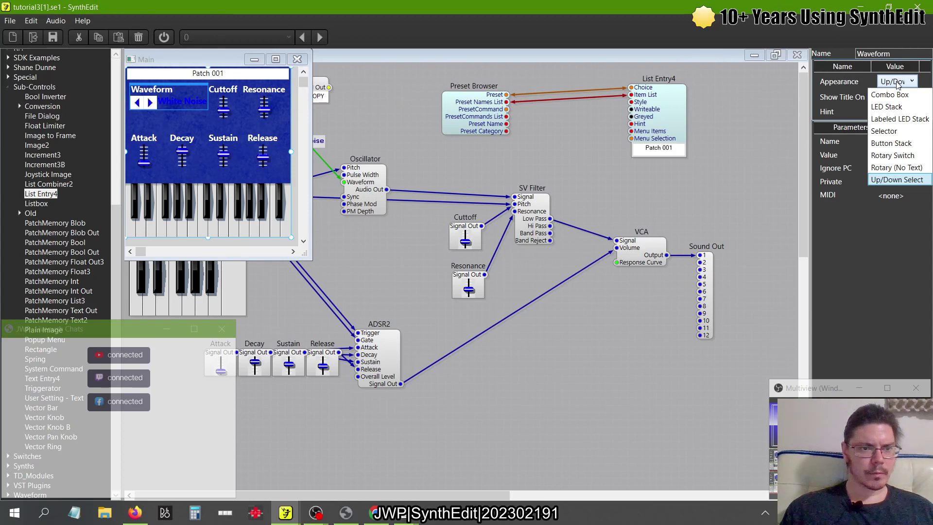
key("l")
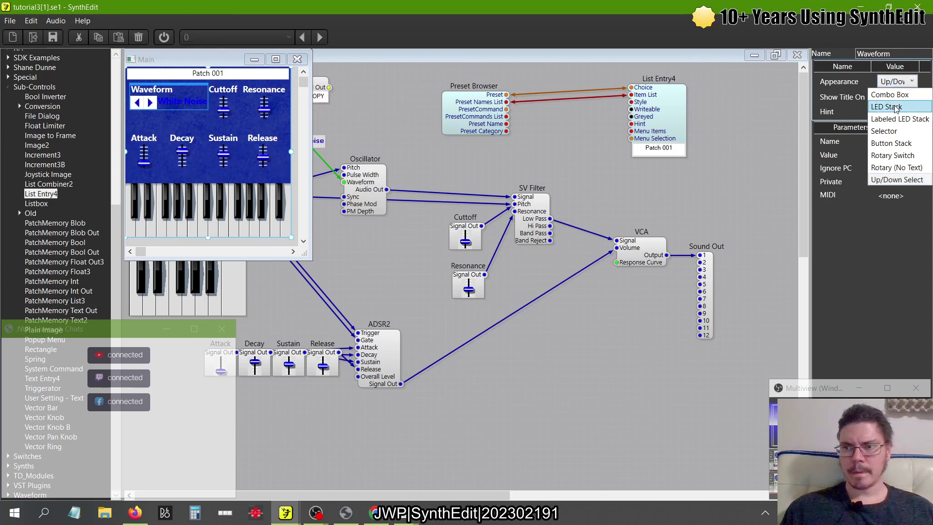
key("l")
key("Return")
left_click(892, 83)
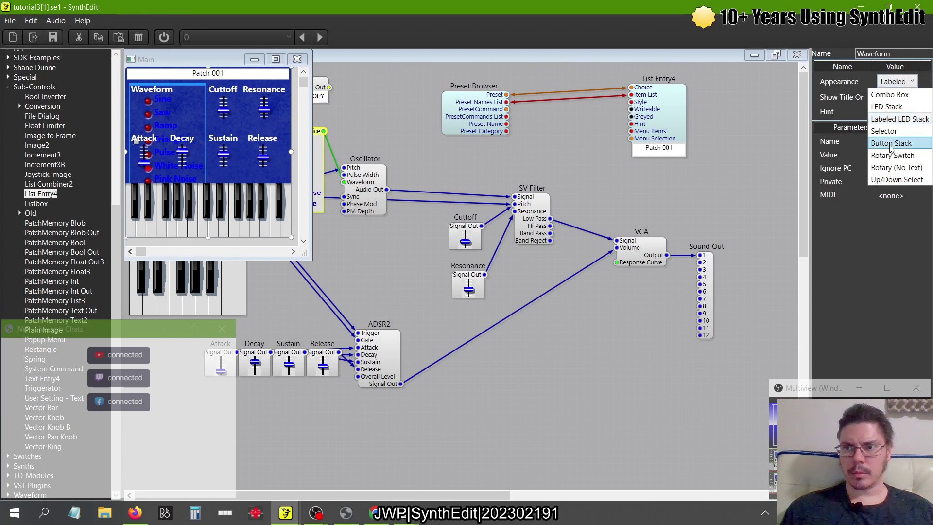
left_click(891, 144)
left_click(894, 81)
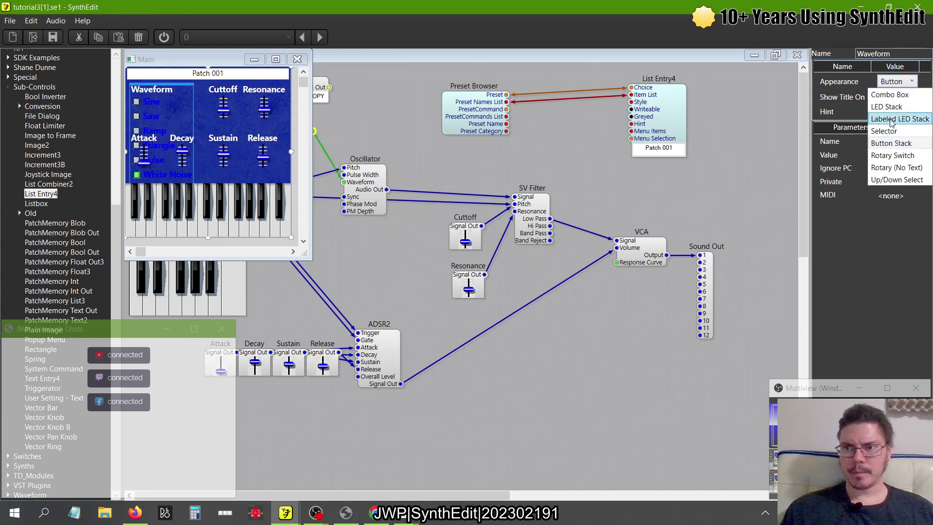
left_click(892, 155)
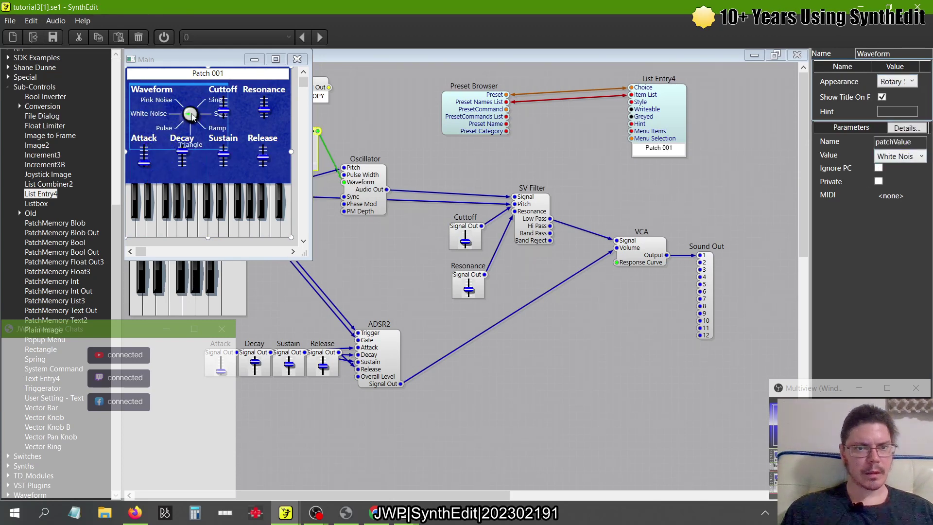
key("alt+Tab")
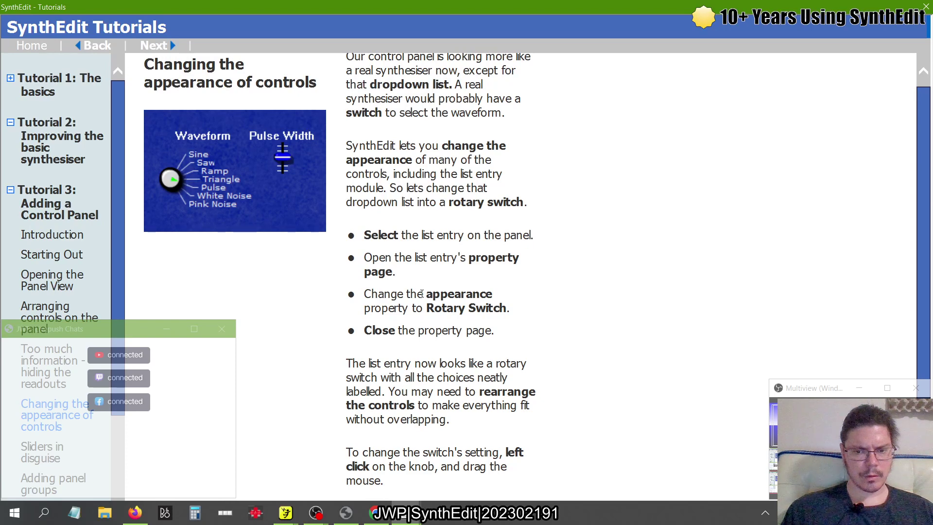
key("alt+Tab")
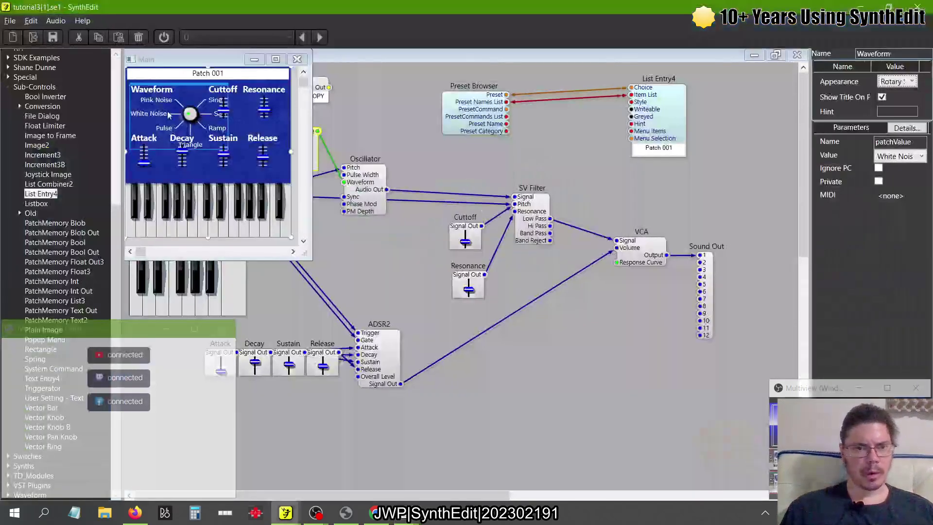
Step: Close the floating panel, widen the blue background rightward, and select the Attack–Release sliders
left_click_drag(195, 120, 197, 185)
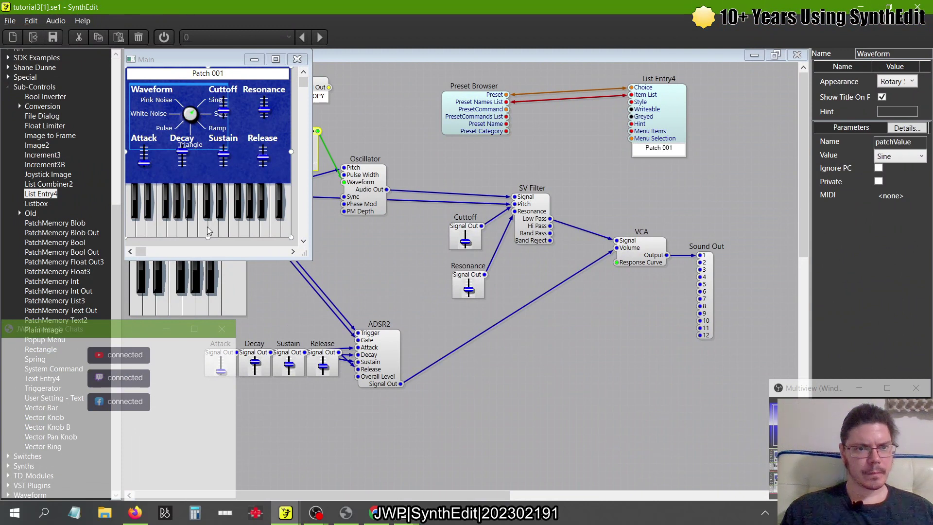
left_click(297, 59)
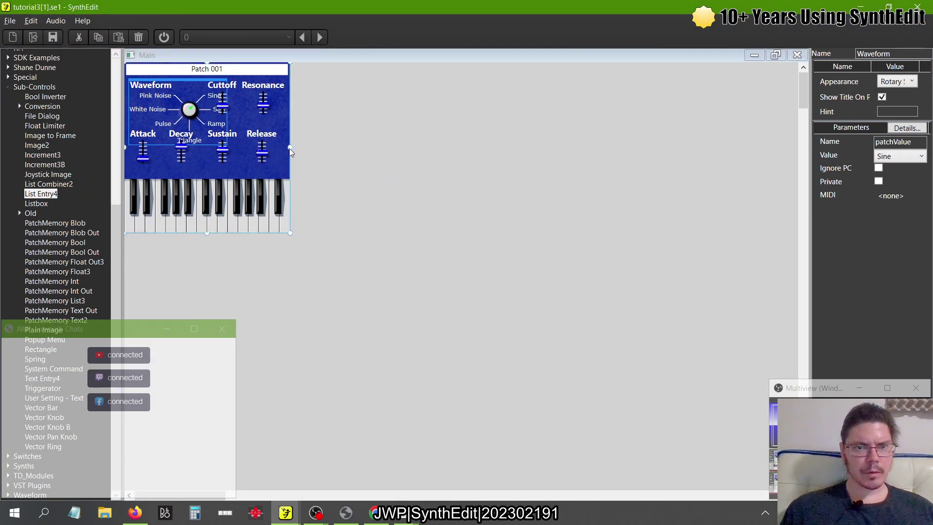
left_click_drag(290, 148, 440, 161)
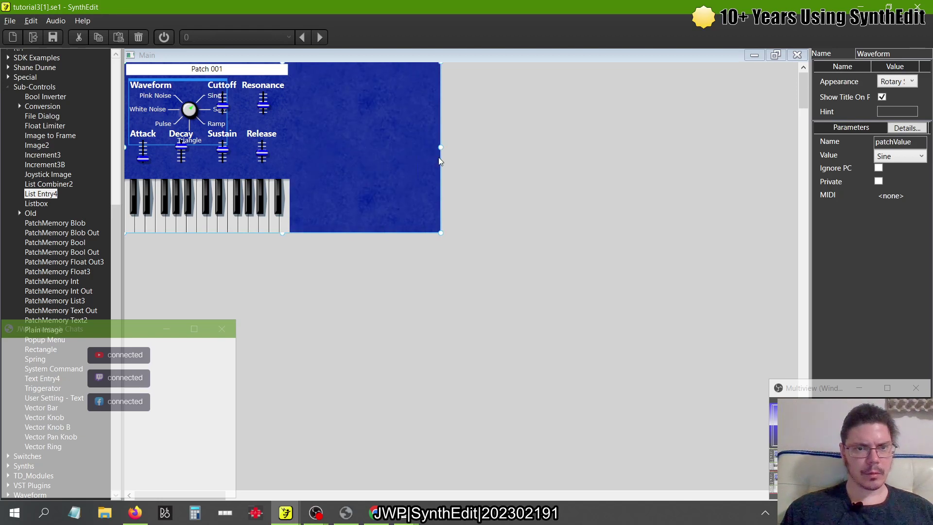
left_click_drag(352, 163, 150, 143)
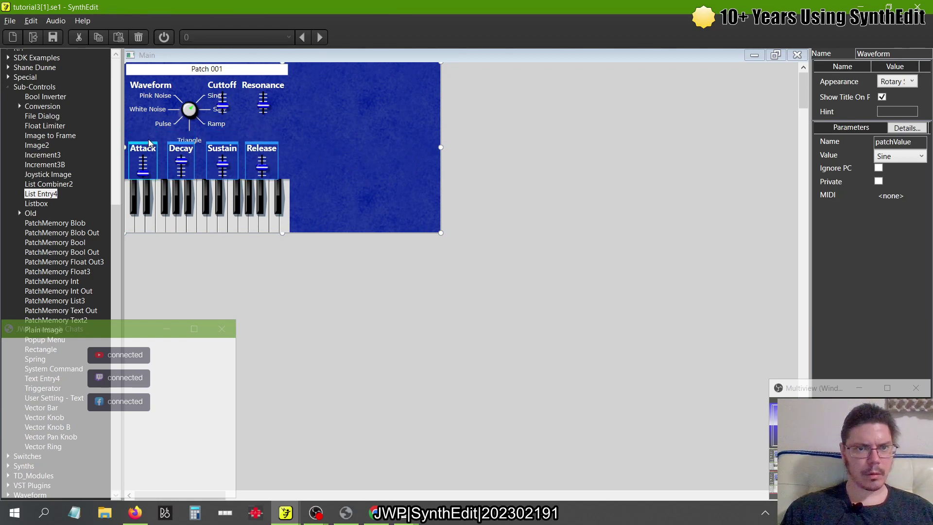
Step: Move the Cutoff and Resonance sliders together to the right of the Waveform switch
left_click(228, 90)
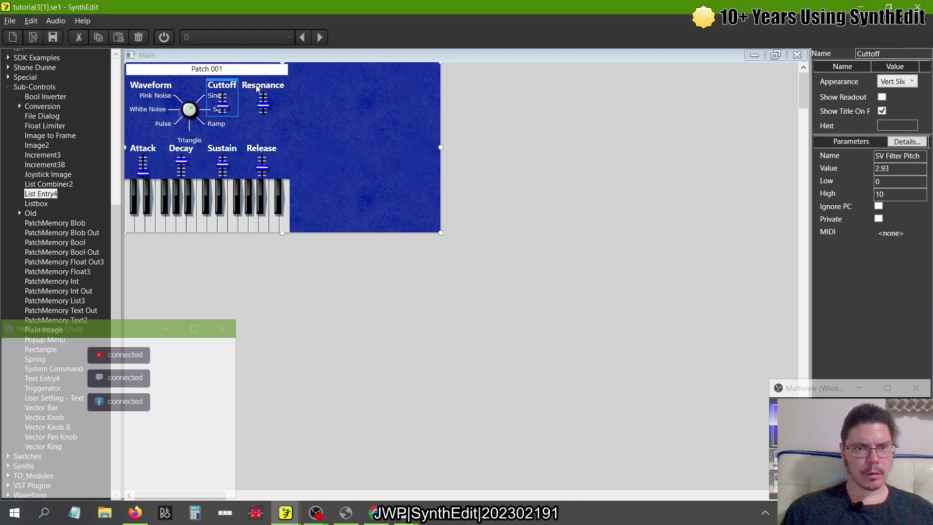
left_click(256, 87, "ctrl")
left_click_drag(257, 87, 275, 89)
left_click(287, 147)
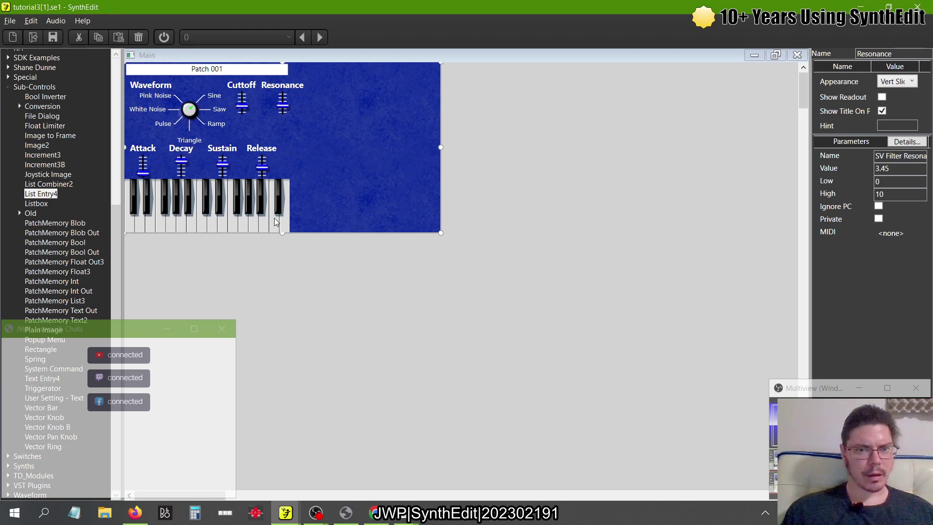
Step: Nudge the keyboard down and narrow the blue background, extending its bottom just below the keyboard
left_click_drag(282, 235, 281, 243)
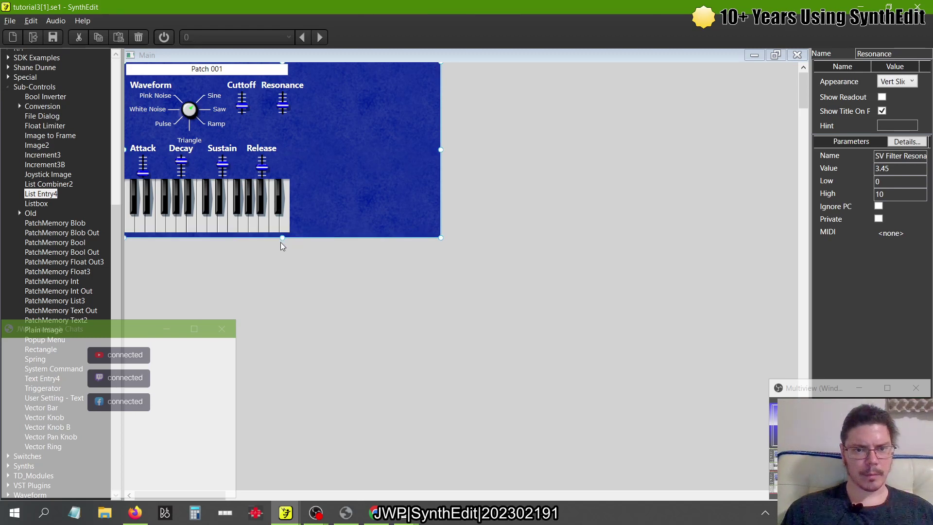
left_click(265, 216)
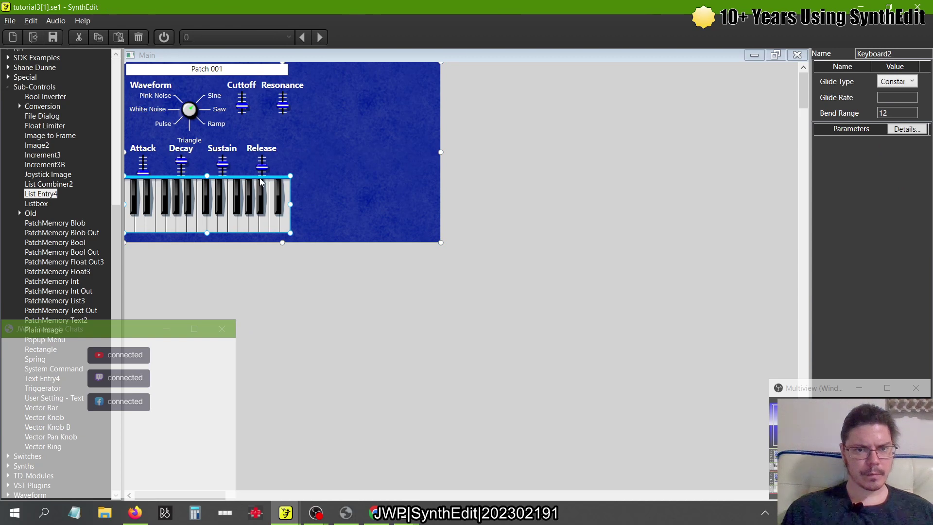
left_click_drag(261, 182, 261, 185)
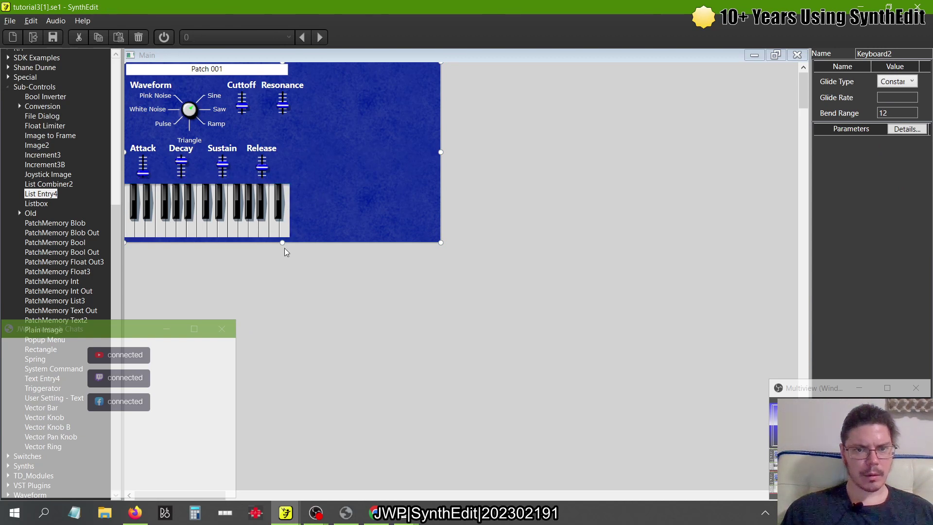
left_click_drag(282, 242, 282, 237)
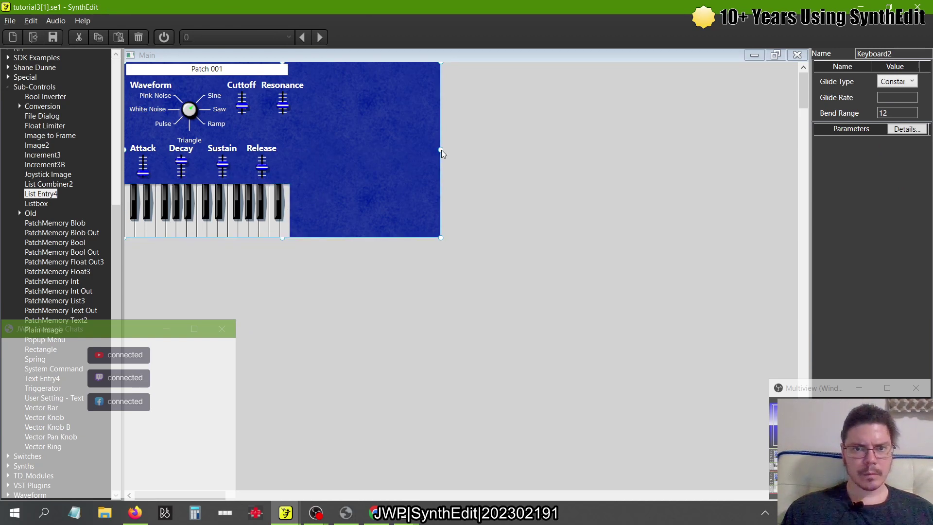
left_click_drag(440, 150, 309, 155)
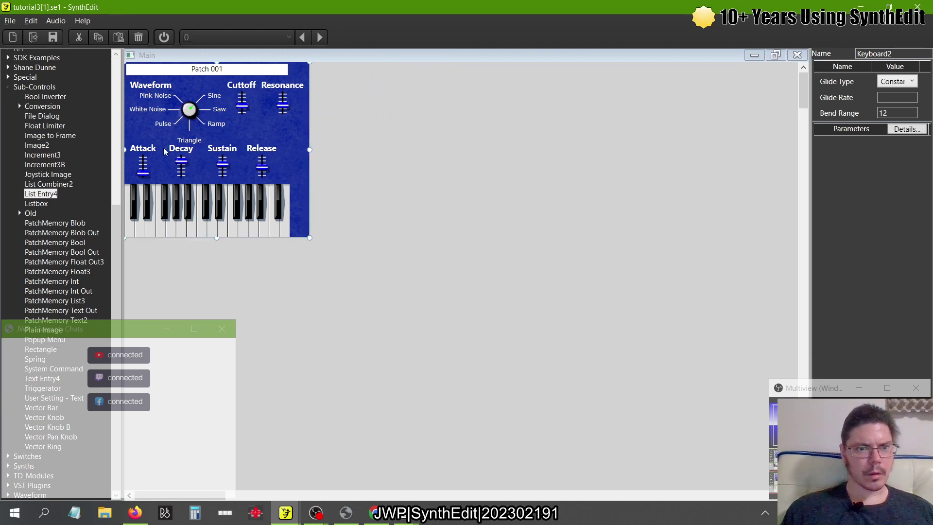
left_click(146, 153)
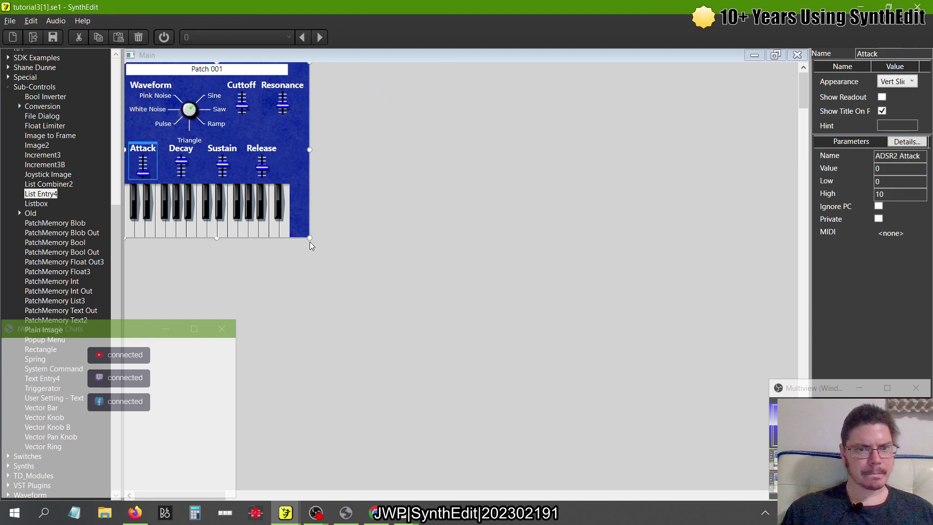
left_click(217, 237)
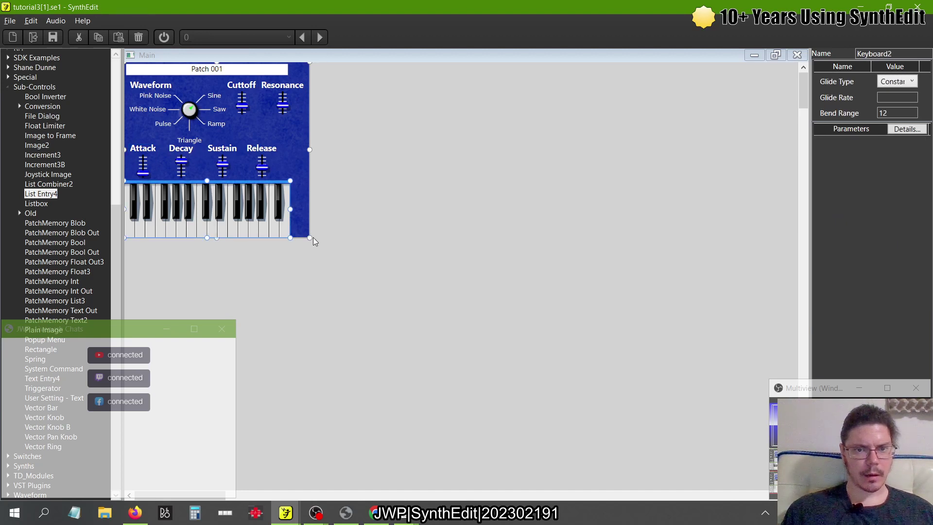
left_click_drag(310, 238, 310, 243)
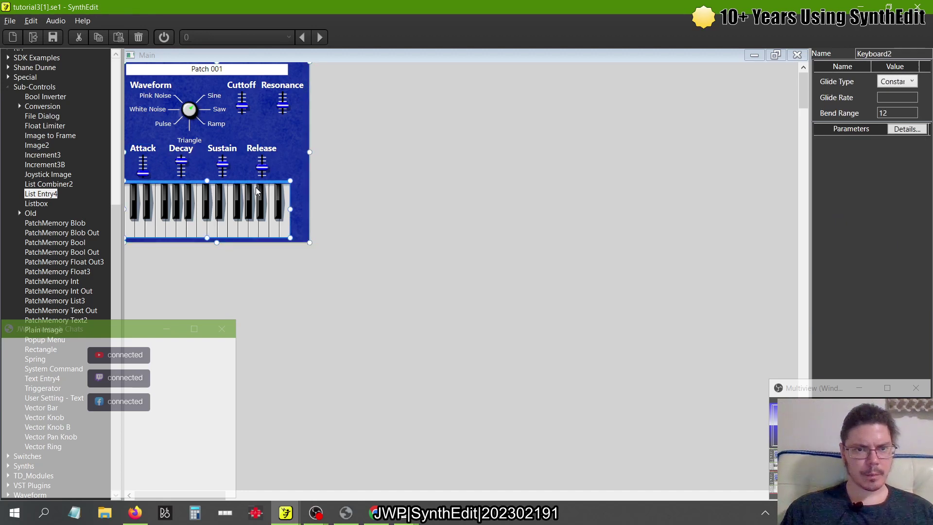
Step: Align the keyboard with the background and lower the four envelope sliders slightly
left_click_drag(251, 180, 251, 184)
left_click(152, 151)
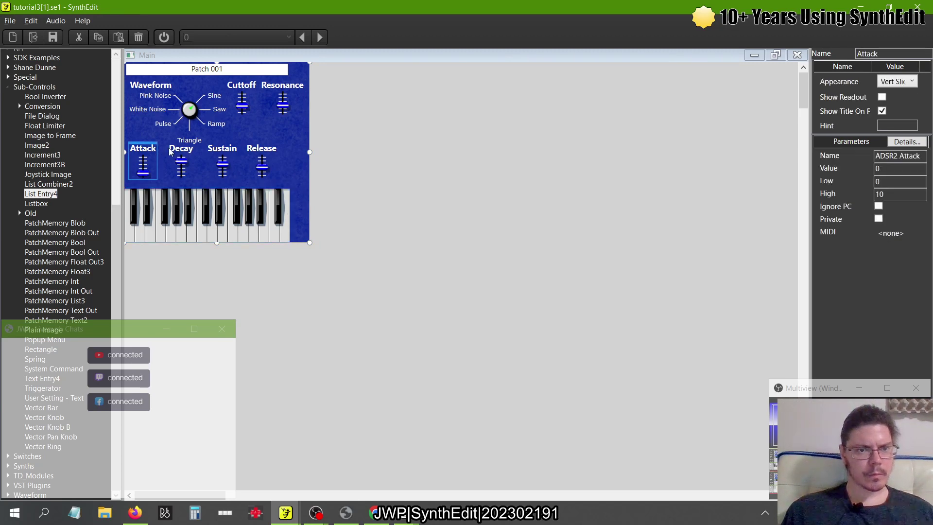
left_click(170, 150, "shift")
left_click(256, 151, "shift")
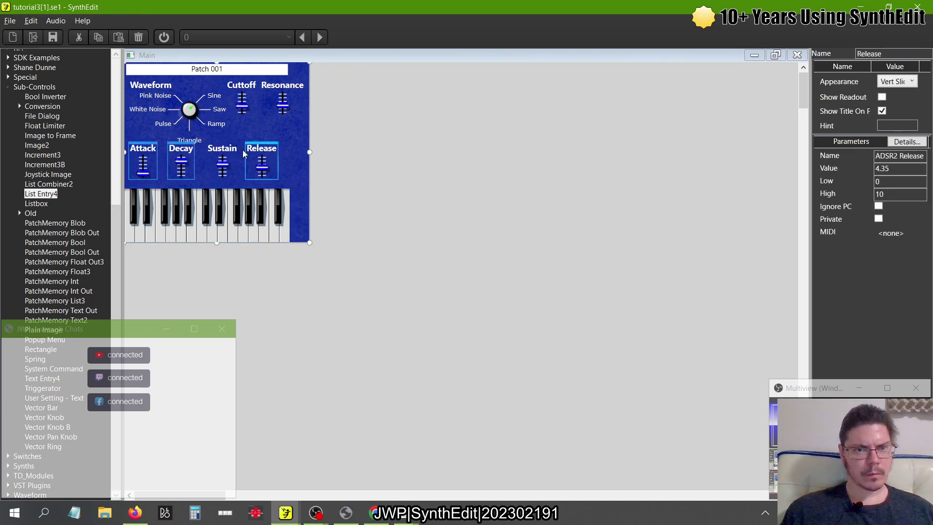
left_click(223, 148, "shift")
left_click_drag(222, 146, 223, 152)
left_click(412, 162)
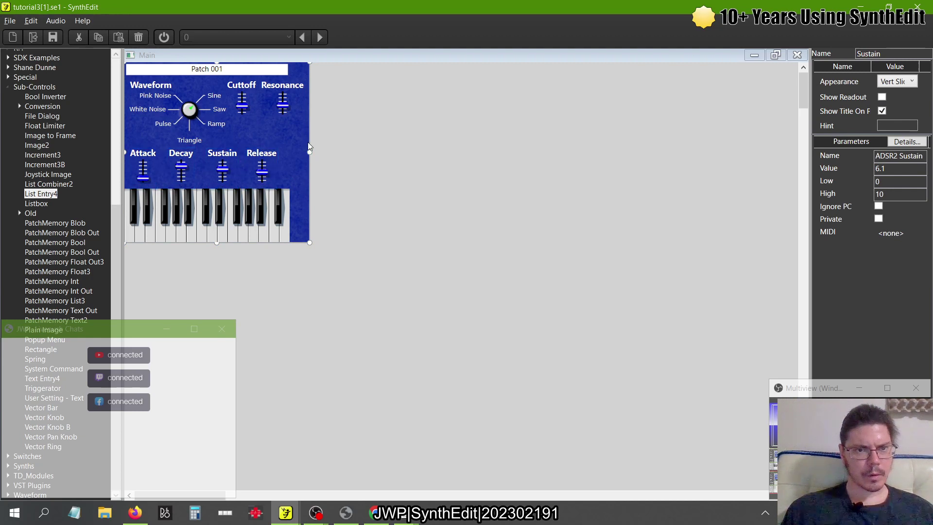
Step: Reposition Cutoff and Resonance beside the Waveform switch, ending slightly higher and further right
left_click(252, 88)
left_click(287, 88, "shift")
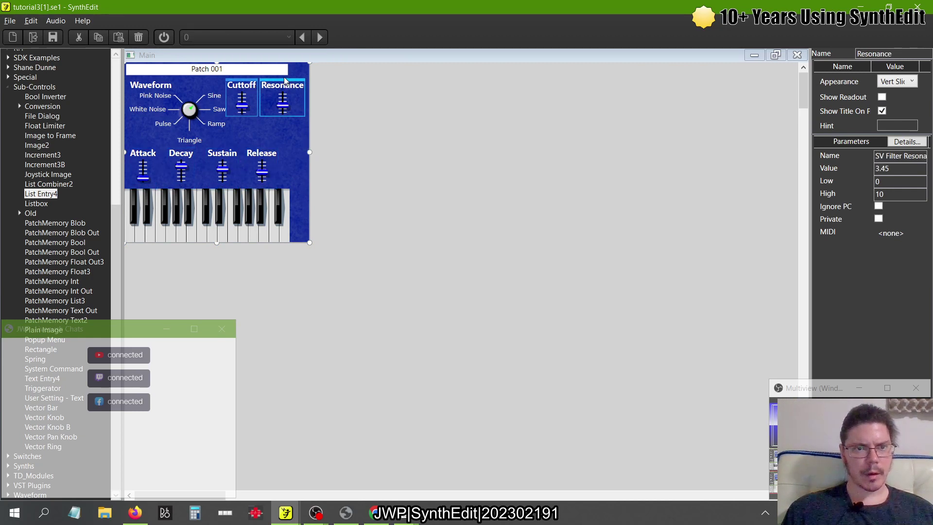
left_click_drag(287, 88, 284, 93)
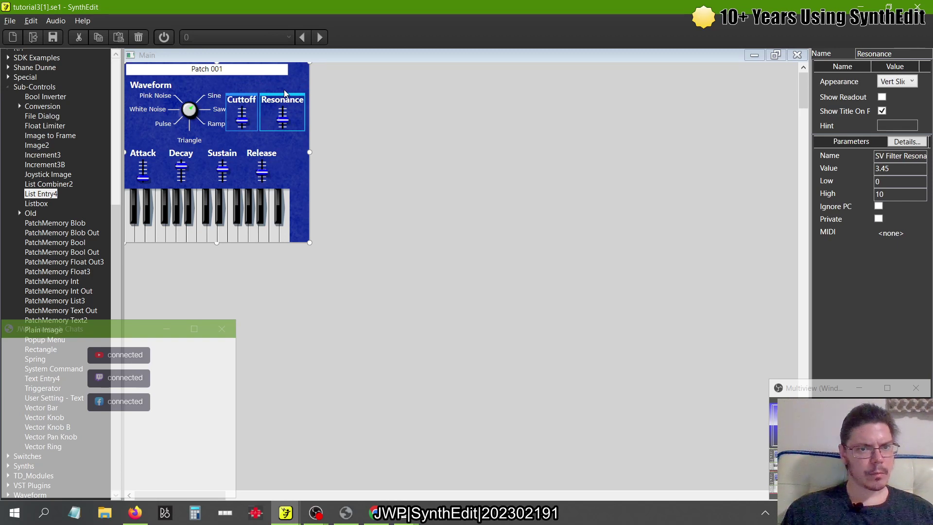
left_click_drag(285, 94, 286, 98)
left_click(364, 116)
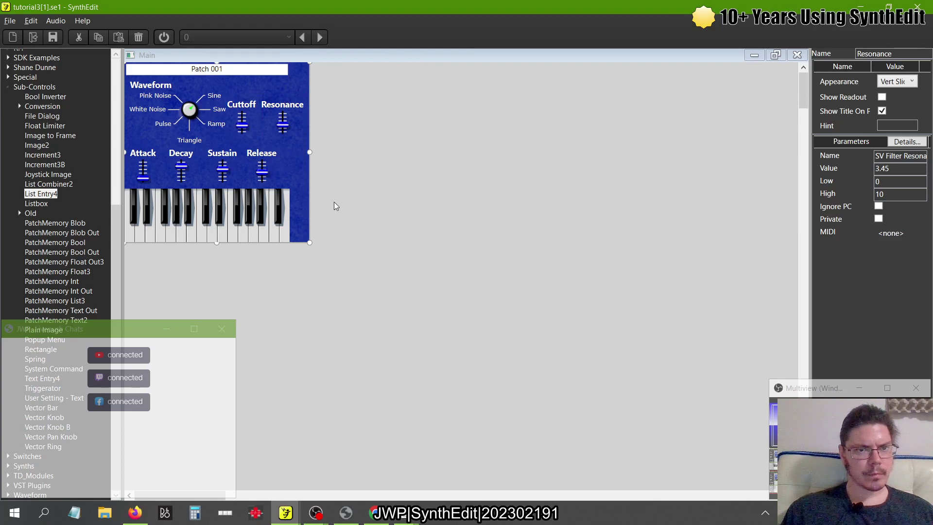
left_click(286, 111)
left_click(251, 104, "ctrl")
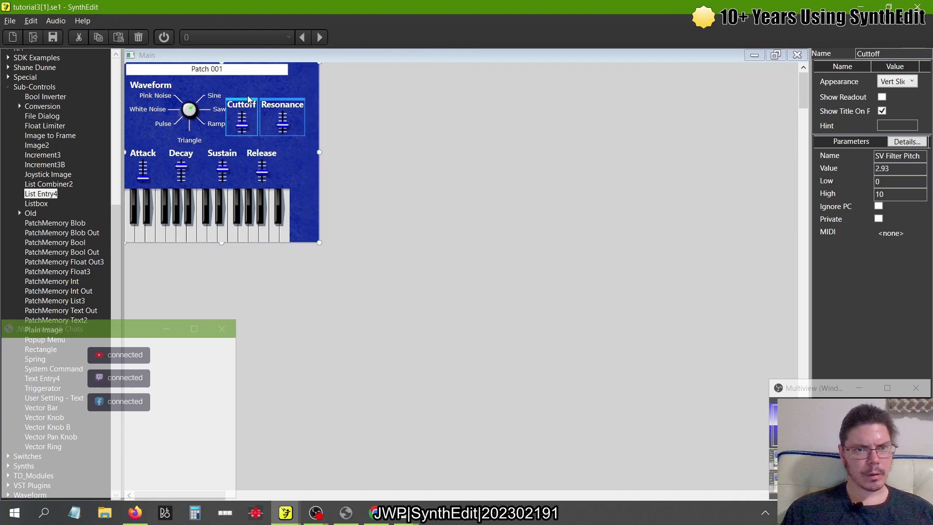
left_click_drag(248, 99, 253, 99)
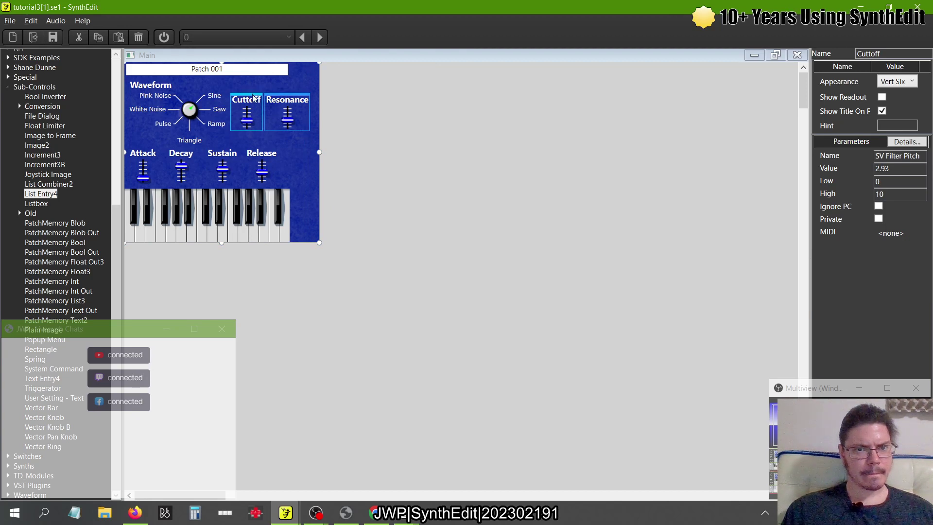
left_click(382, 141)
Step: Pull the background's right edge in and widen the Patch 001 box across the panel
left_click_drag(322, 153, 315, 153)
left_click(231, 75)
left_click(294, 70)
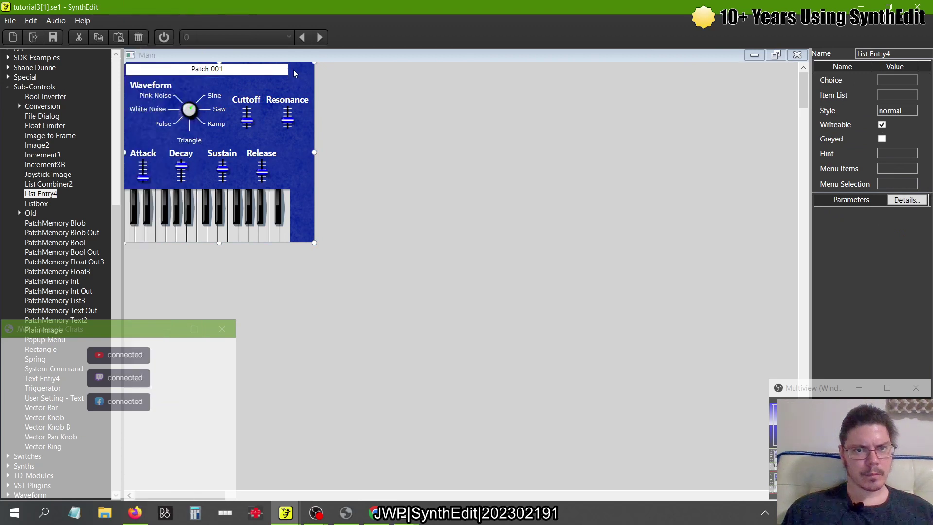
left_click(293, 69)
left_click(291, 72)
left_click_drag(291, 72, 313, 72)
left_click(351, 206)
left_click(242, 219)
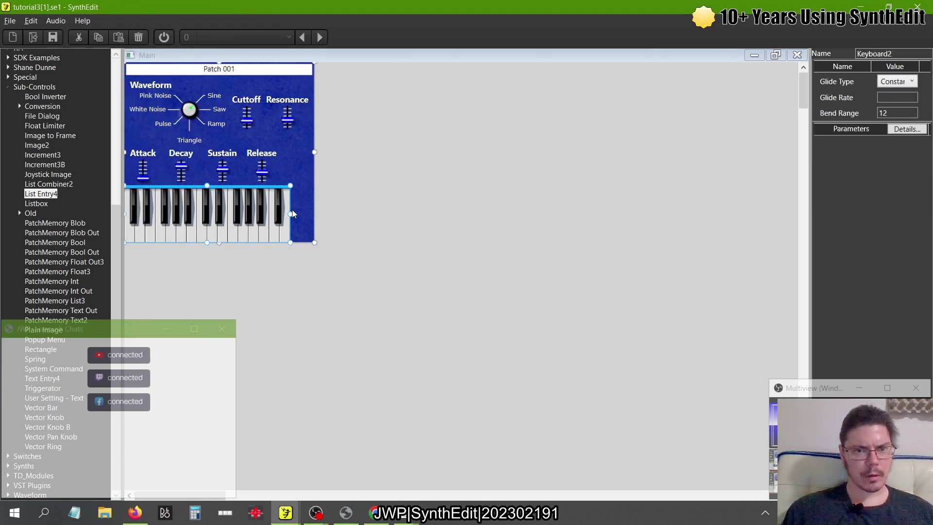
Step: Fit the keyboard to the panel's full width, then return to the tutorial's appearance page
left_click_drag(290, 214, 320, 216)
left_click(324, 215)
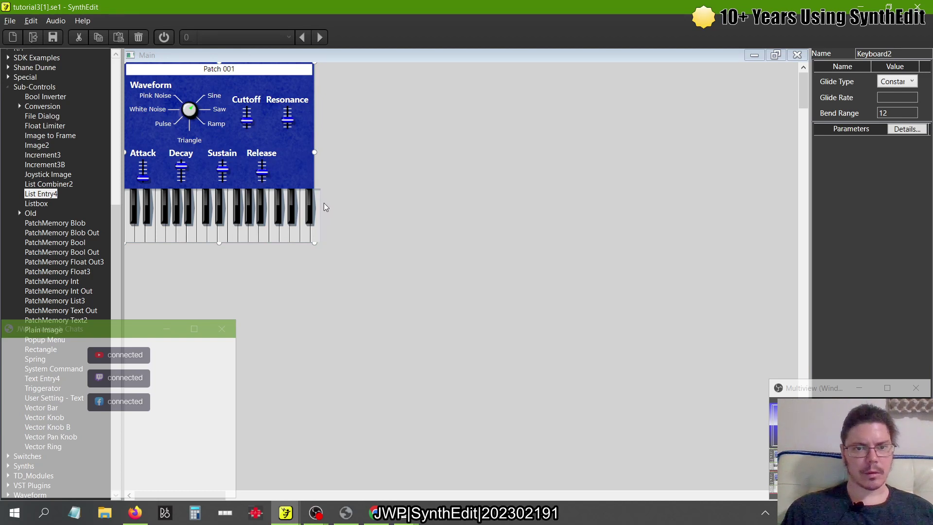
left_click(299, 200)
mouse_move(328, 205)
left_mouse_down()
mouse_move(313, 215)
mouse_move(327, 214)
left_mouse_up()
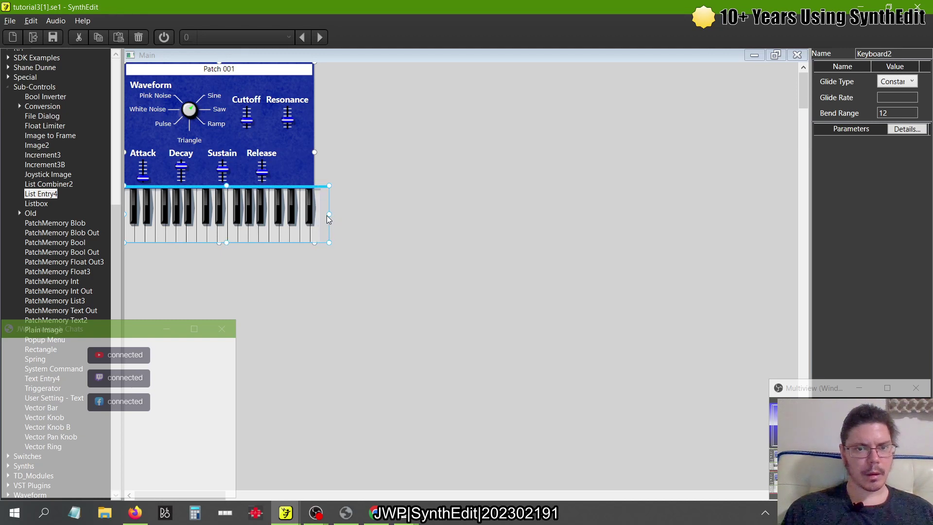
left_click(391, 245)
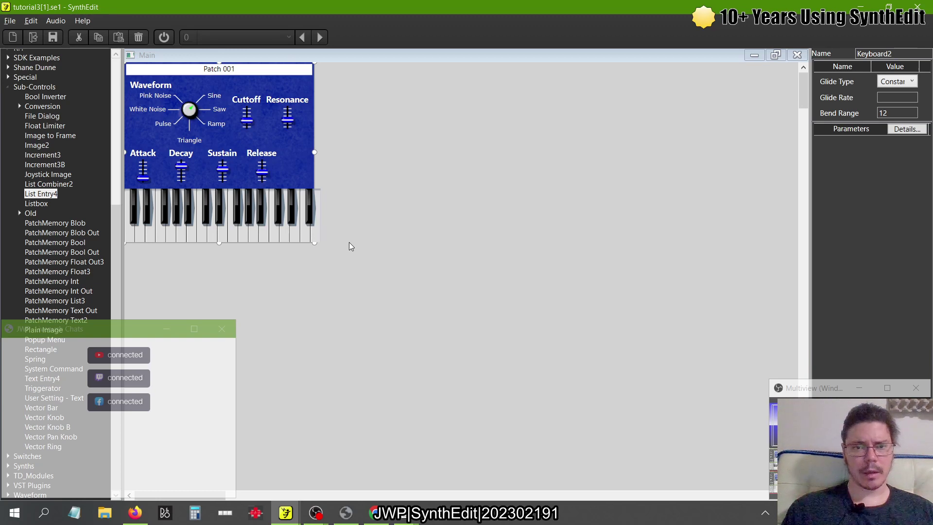
key("alt+Tab")
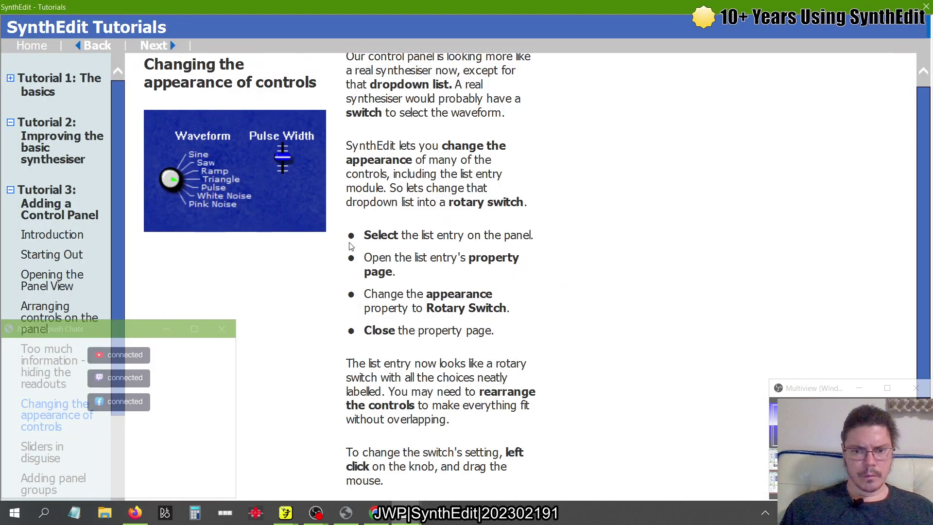
Step: Select the Waveform rotary switch, then advance the tutorial to the Sliders in disguise page
key("alt+Tab")
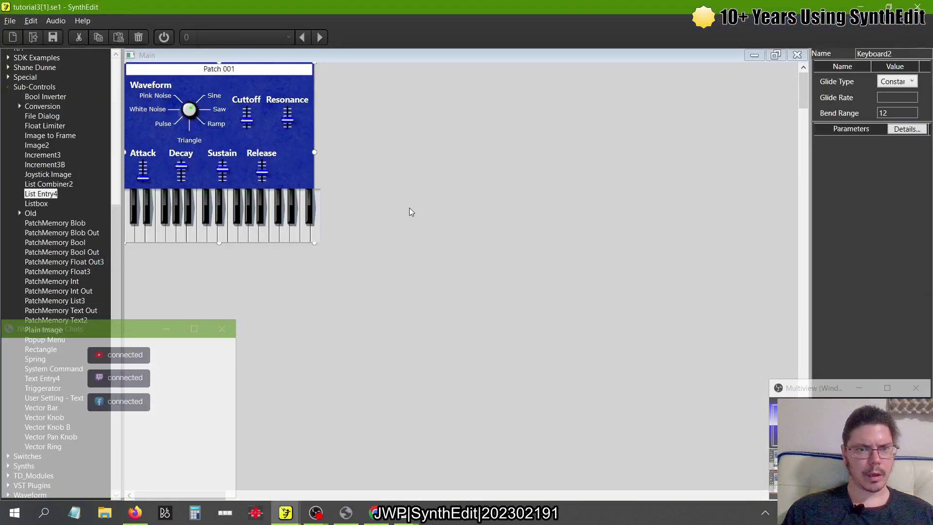
left_click(189, 110)
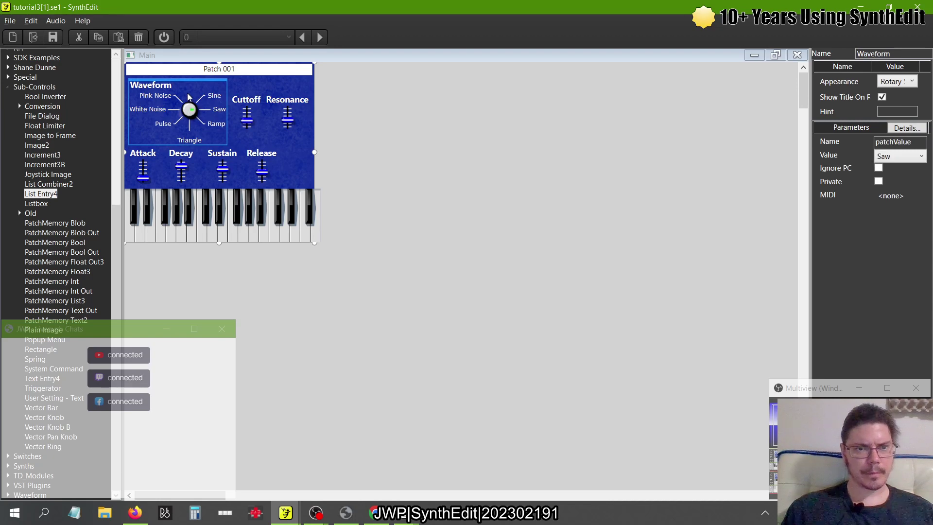
key("alt+Tab")
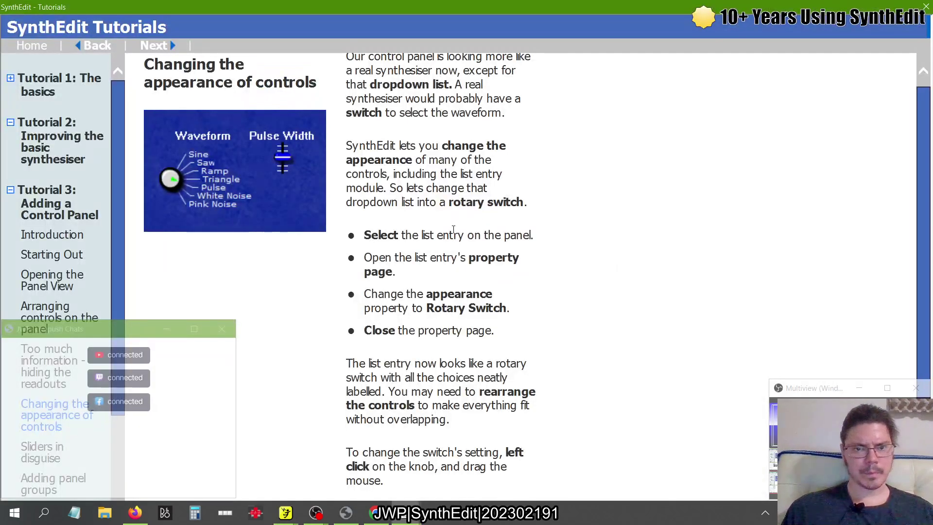
left_click(172, 47)
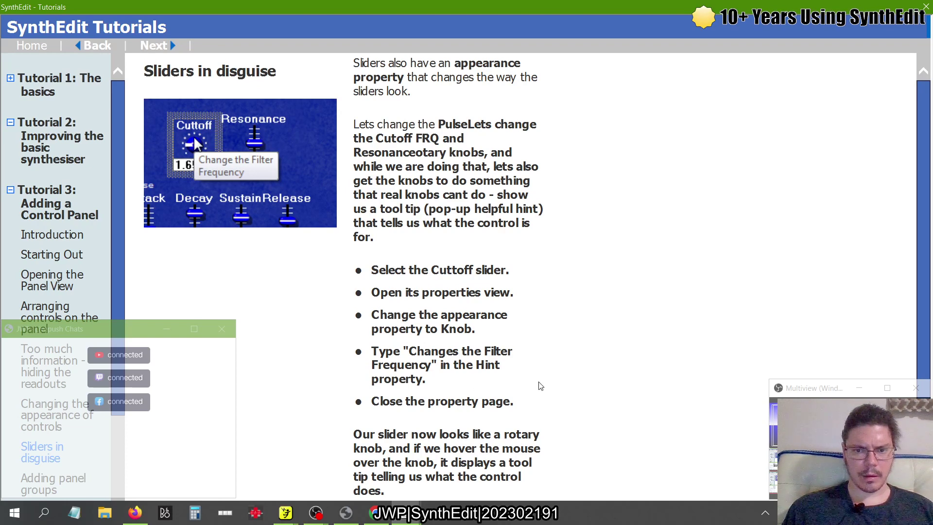
scroll(540, 387, "down", 2)
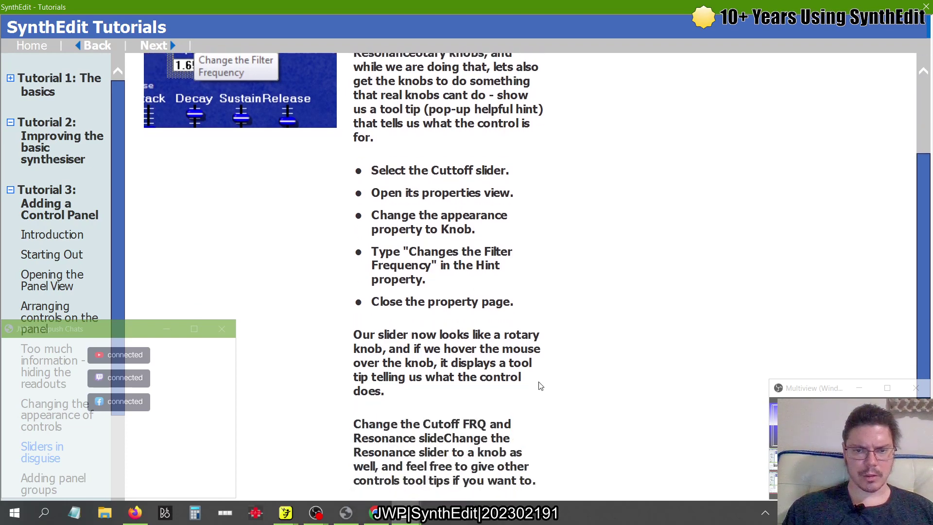
key("alt+Tab")
key("alt+Tab")
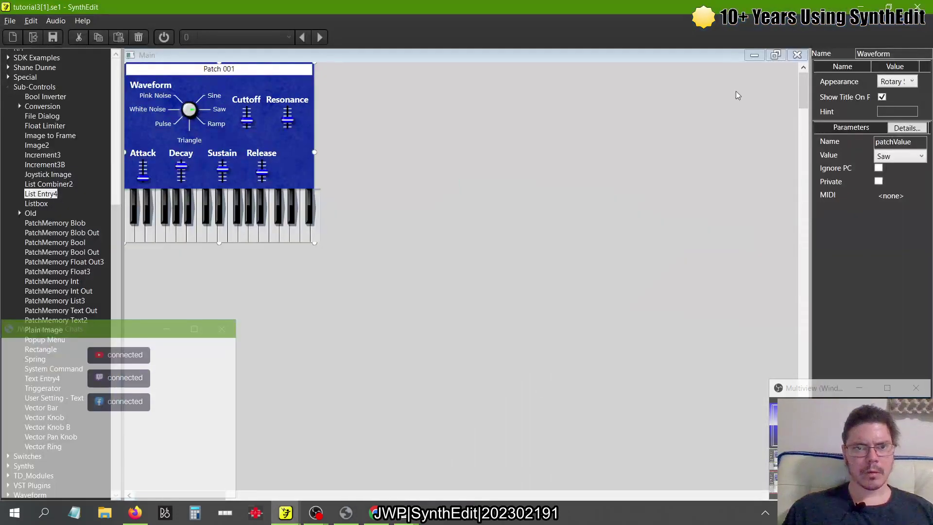
Step: Set the Cutoff control's appearance to Knob
left_click(776, 55)
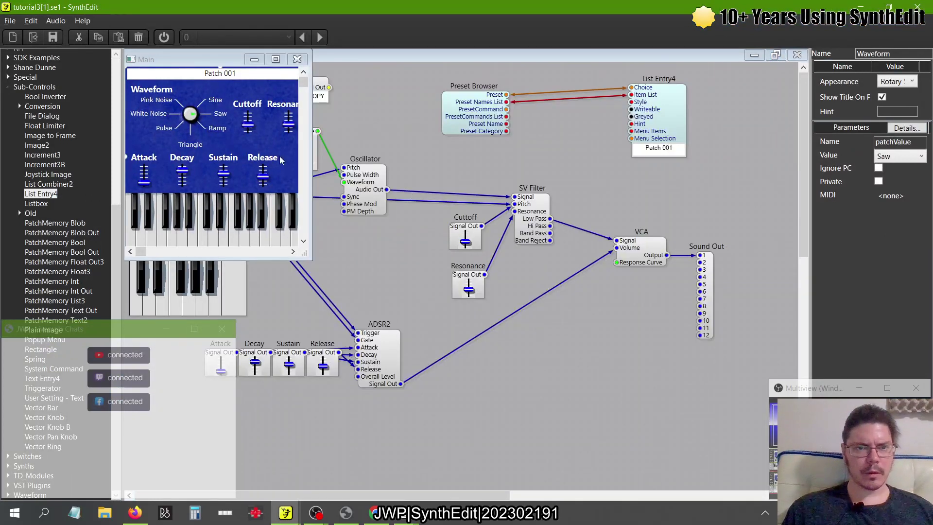
left_click(250, 113)
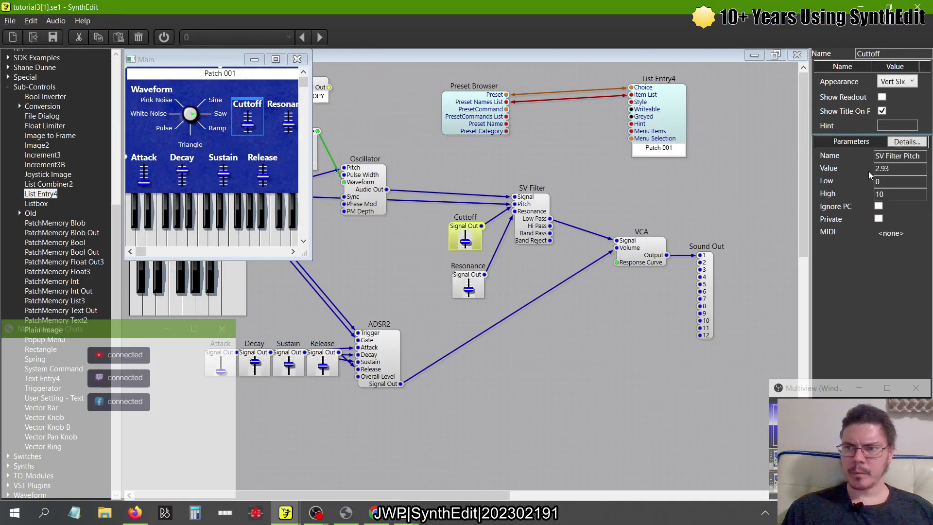
left_click(905, 86)
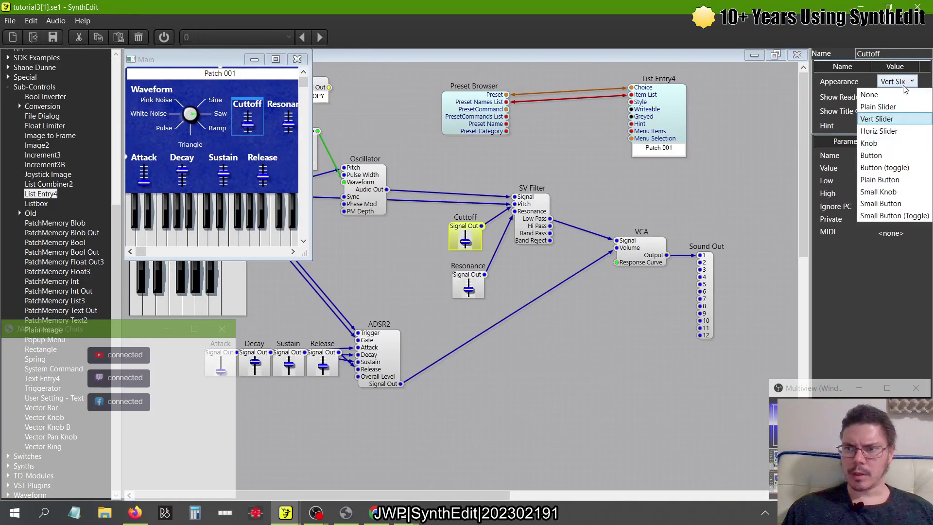
left_click(884, 141)
Step: Copy the phrase 'Changes the Filter Frequency' from the tutorial step
key("alt+Tab")
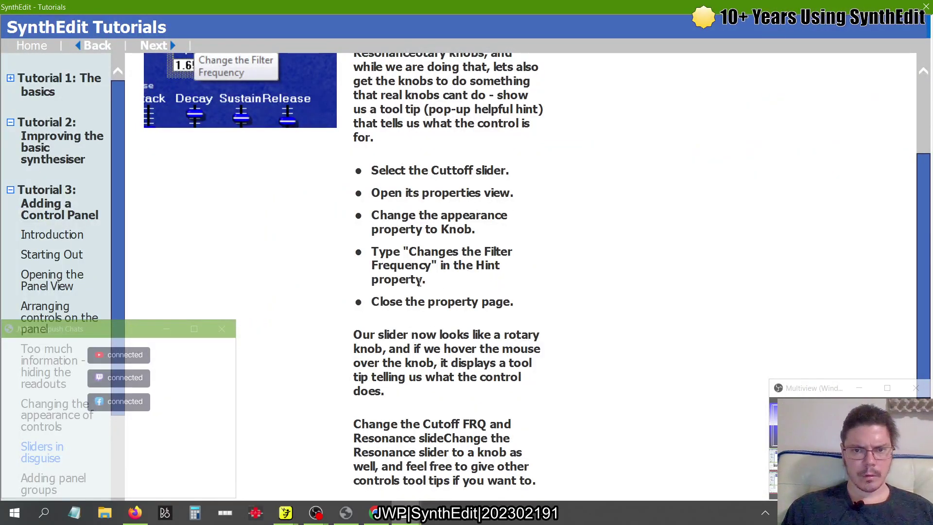
left_click_drag(421, 281, 408, 251)
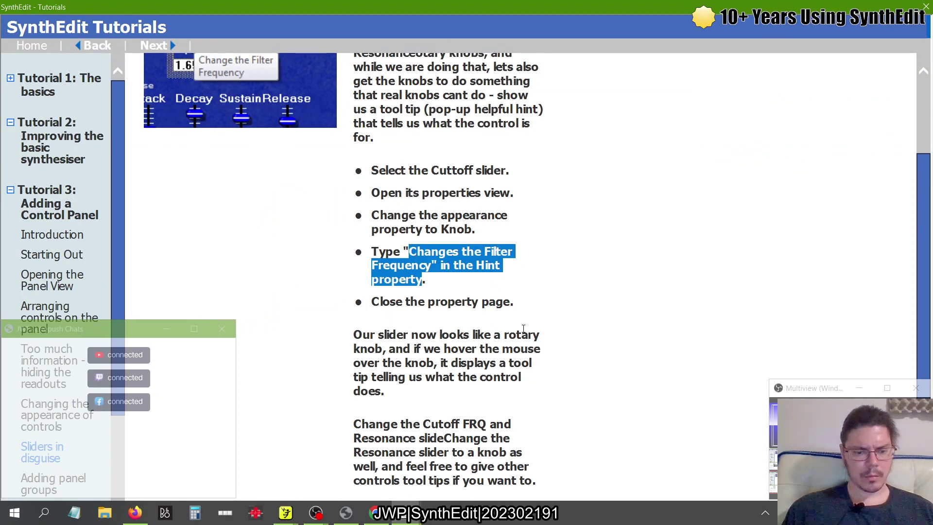
left_click(432, 265)
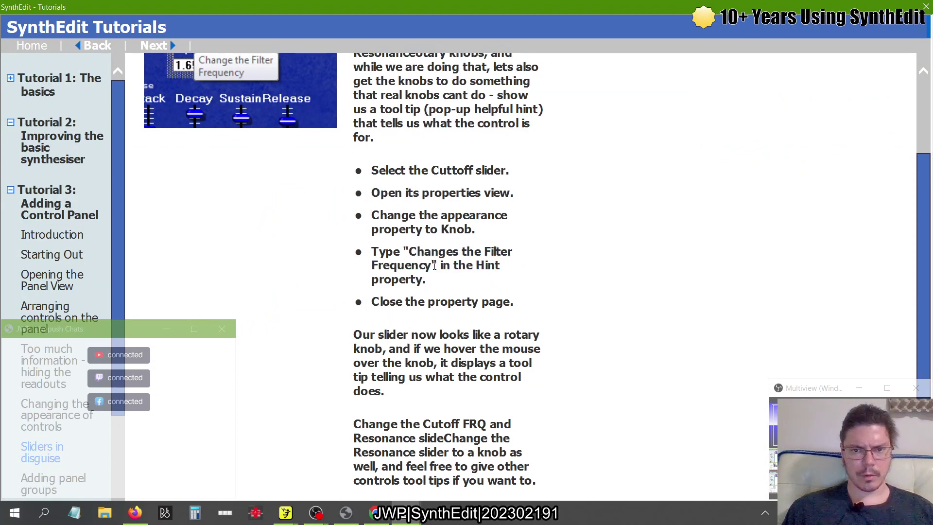
left_click_drag(430, 266, 409, 252)
key("ctrl+c")
key("alt+Tab")
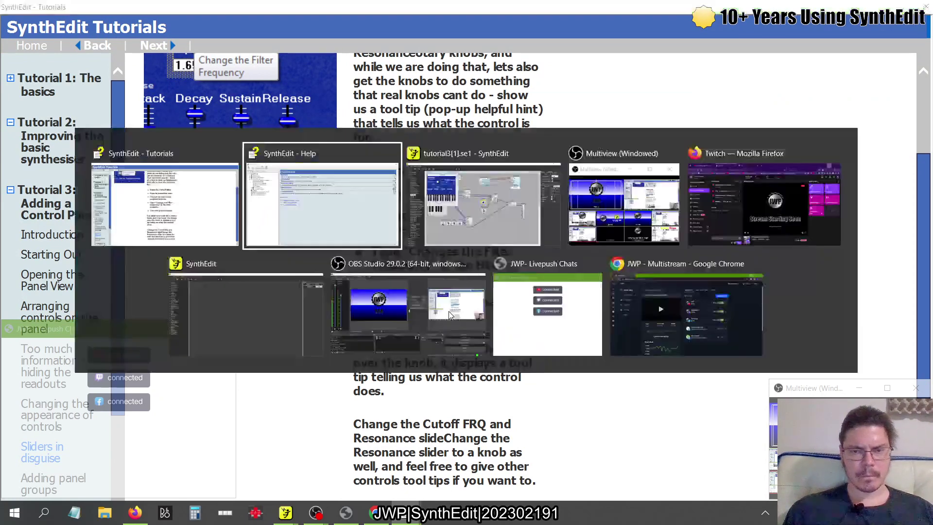
key("alt+Tab")
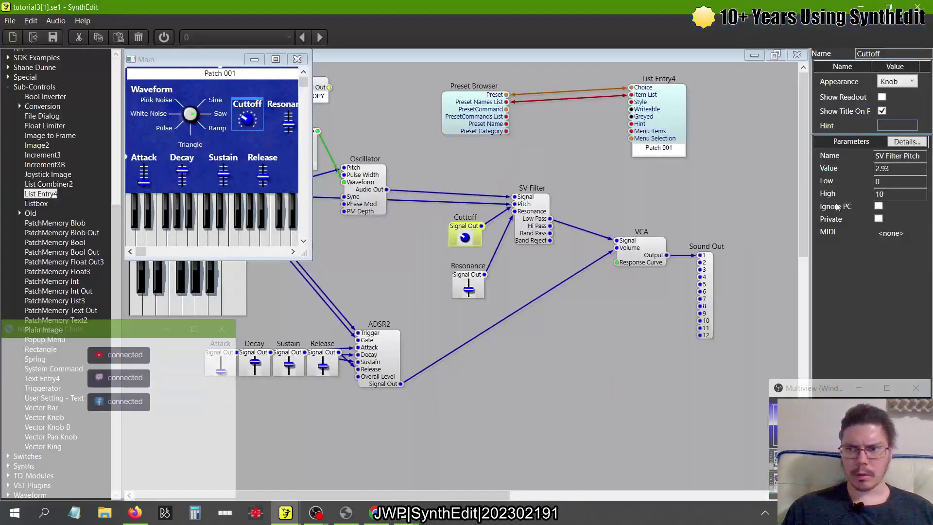
Step: Paste 'Changes the Filter Frequency' into the Cutoff knob's Hint property
key("ctrl+v")
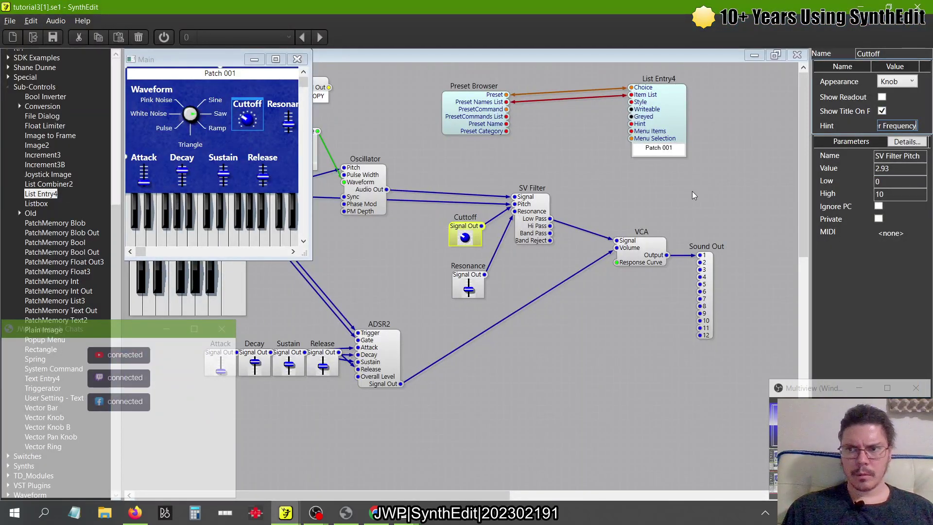
left_click(675, 200)
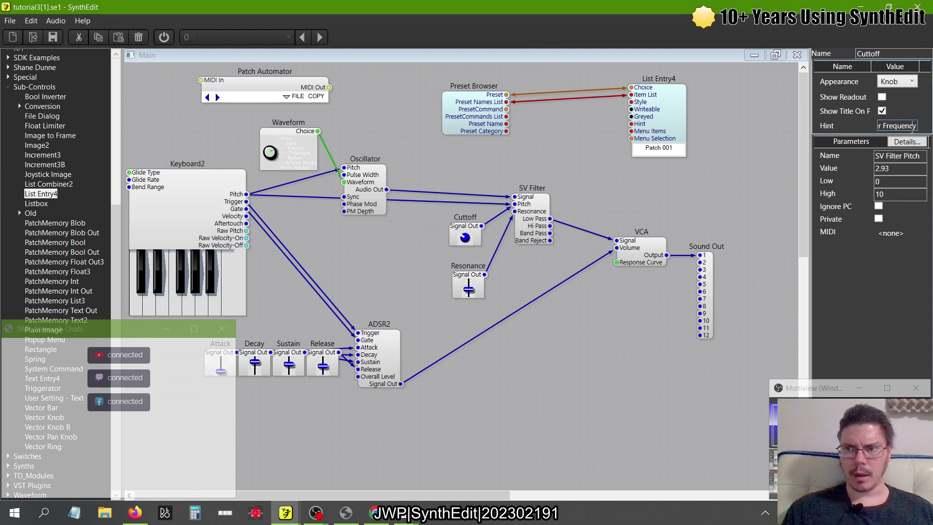
key("Tab")
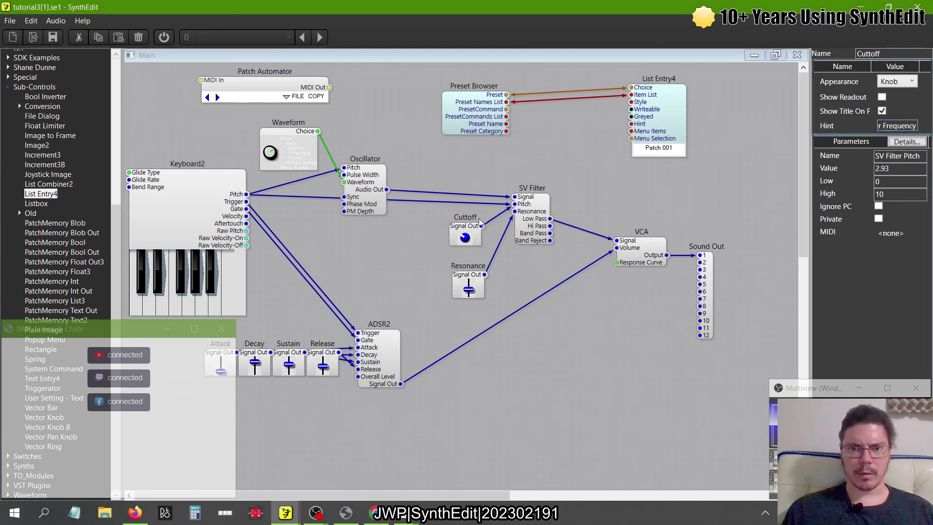
Step: Inspect the Resonance slider and SV Filter module, then confirm the Cutoff knob's hint
left_click(471, 282)
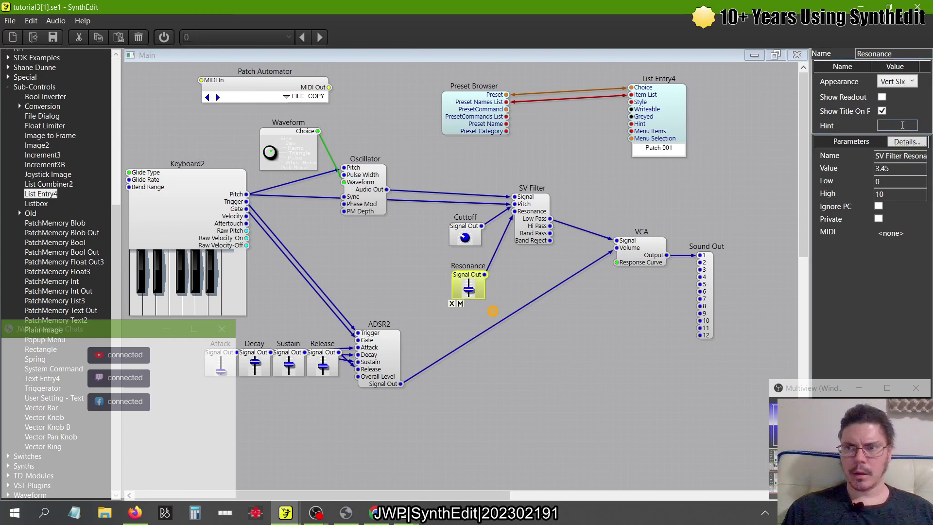
type("r Frequency")
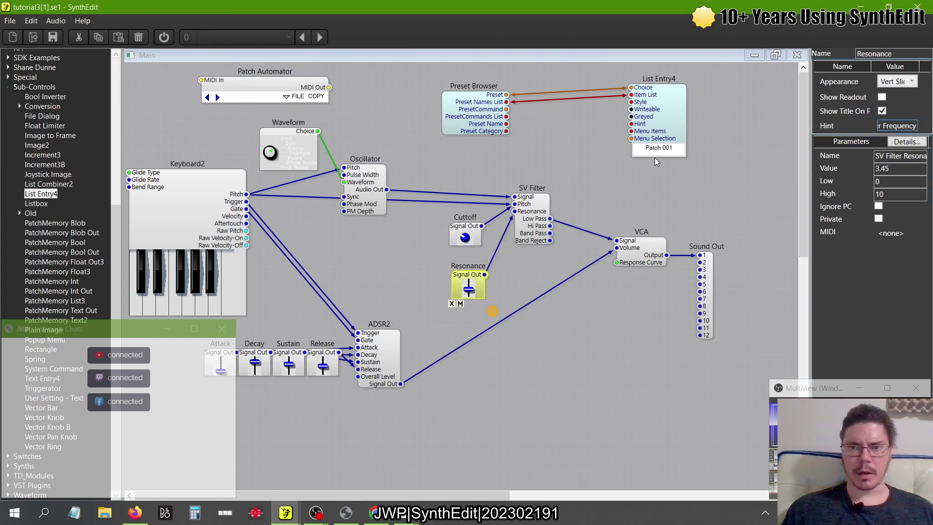
left_click(674, 196)
left_click(534, 205)
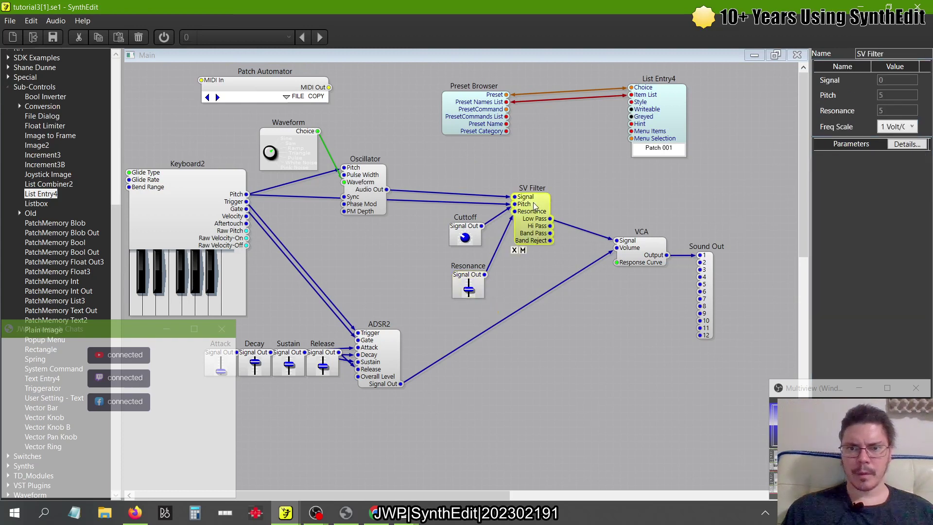
left_click(474, 275)
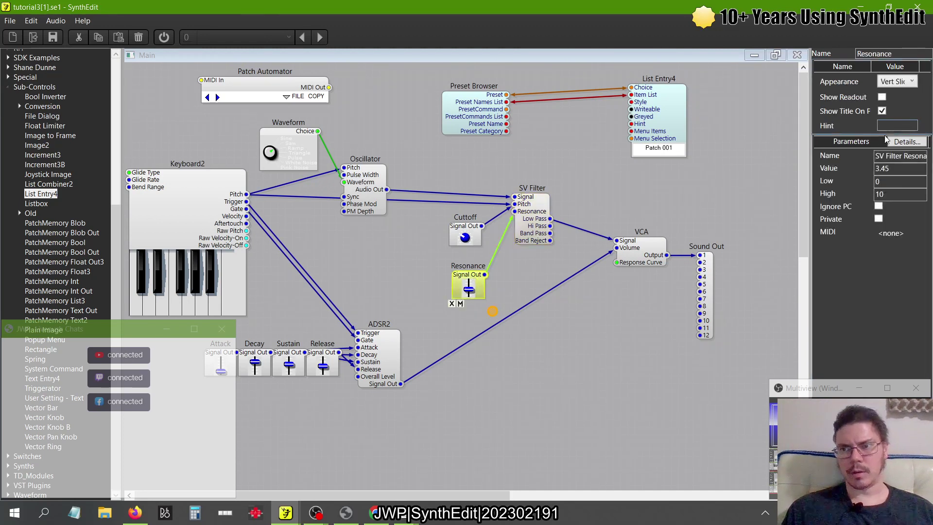
left_click(473, 234)
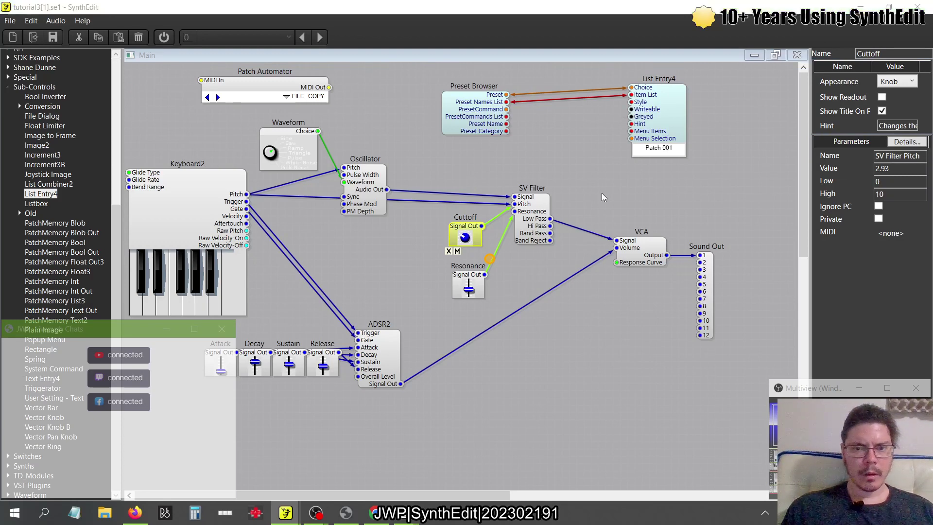
key("alt+Tab")
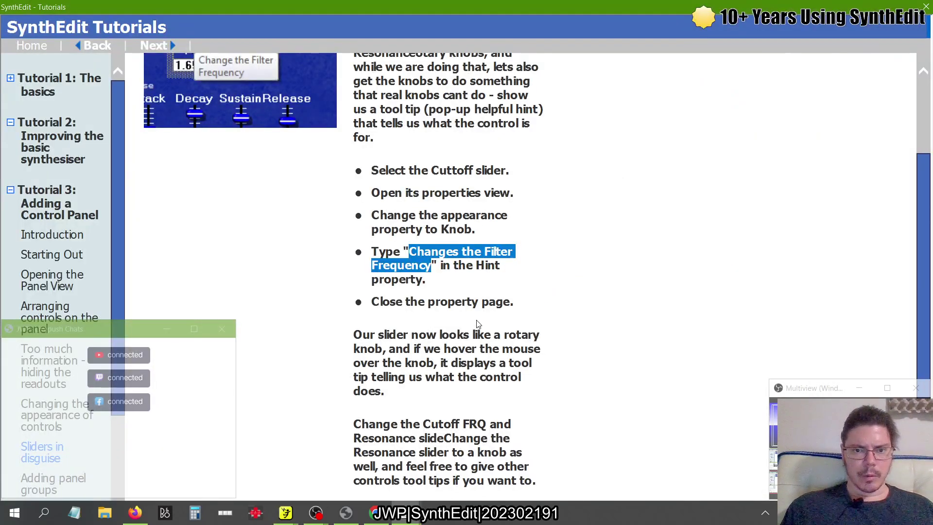
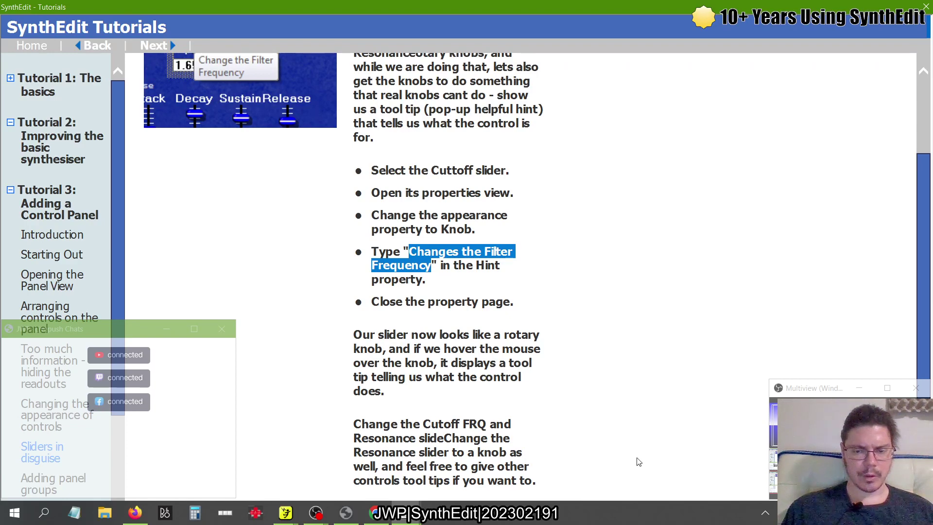
Step: Back in tutorial3, drag a Slider from the Controls category onto the structure below the VCA
key("alt+Tab")
key("alt+Tab")
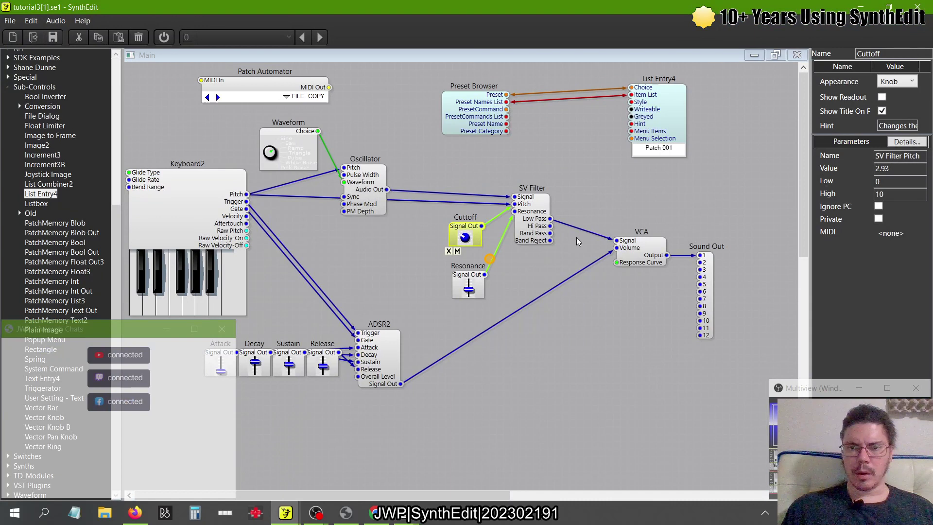
right_click(560, 152)
left_click(589, 263)
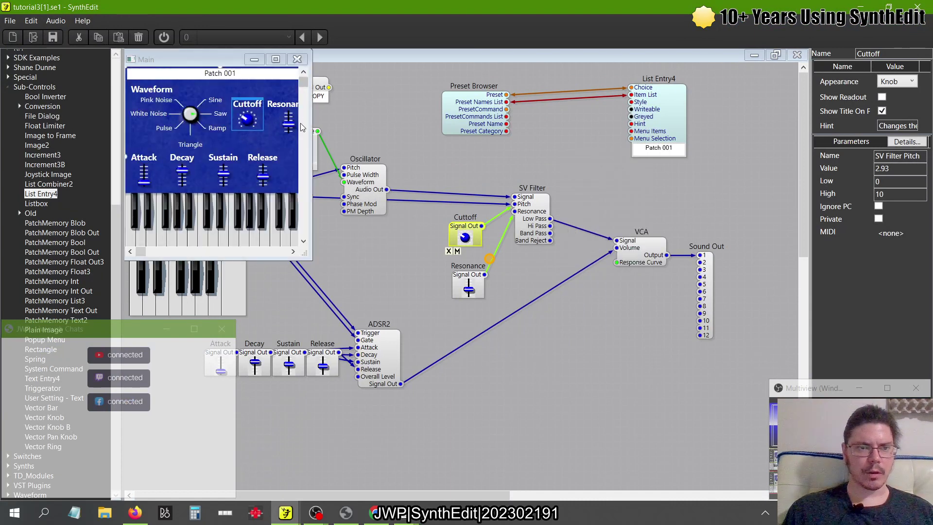
left_click(7, 88)
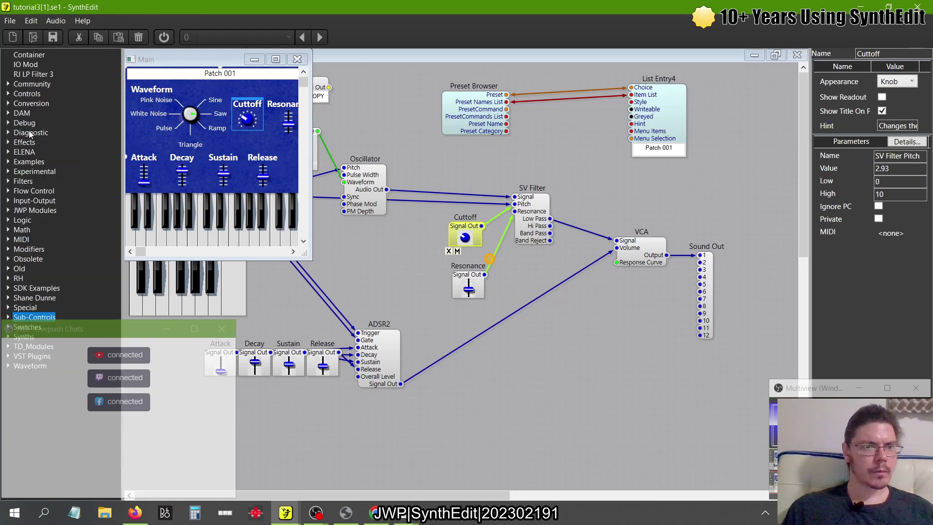
left_click(9, 94)
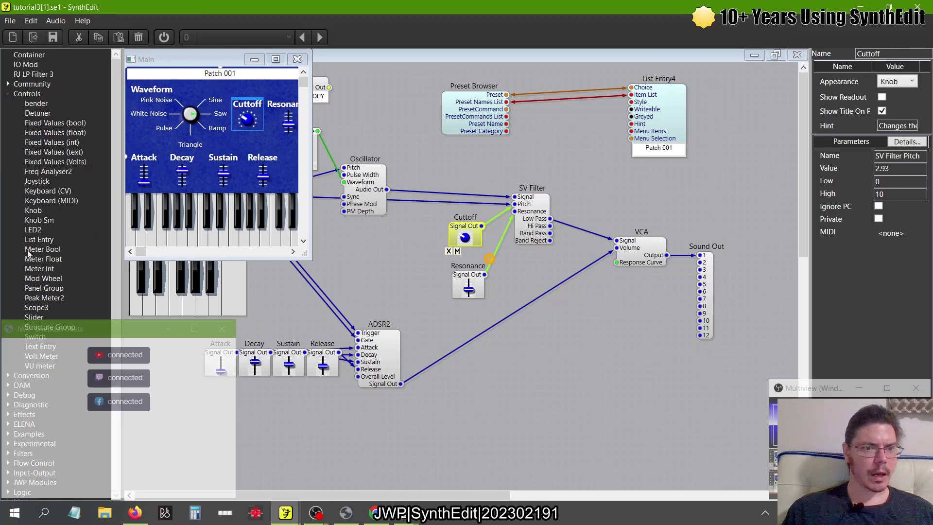
left_click_drag(38, 320, 544, 343)
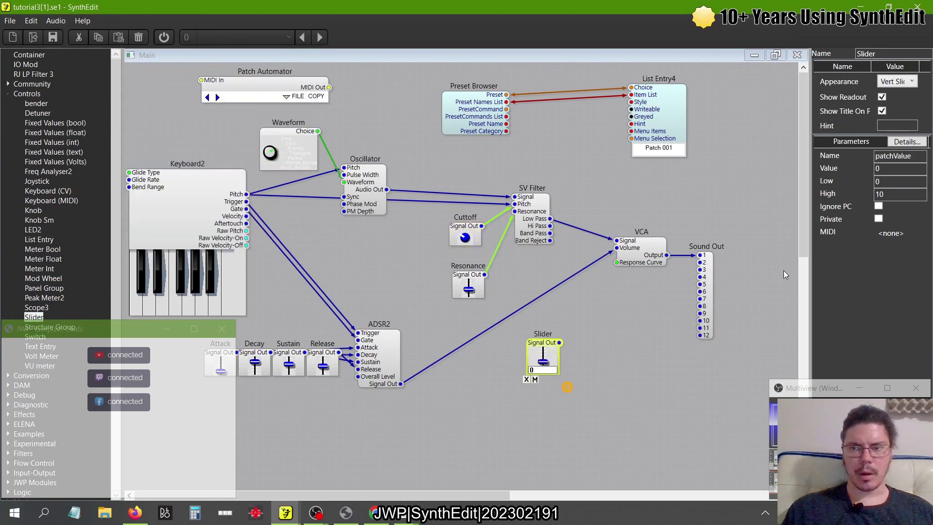
Step: Make the Slider a knob, place it beside Cutoff on the panel and turn it to 10
left_click(896, 81)
left_click(889, 144)
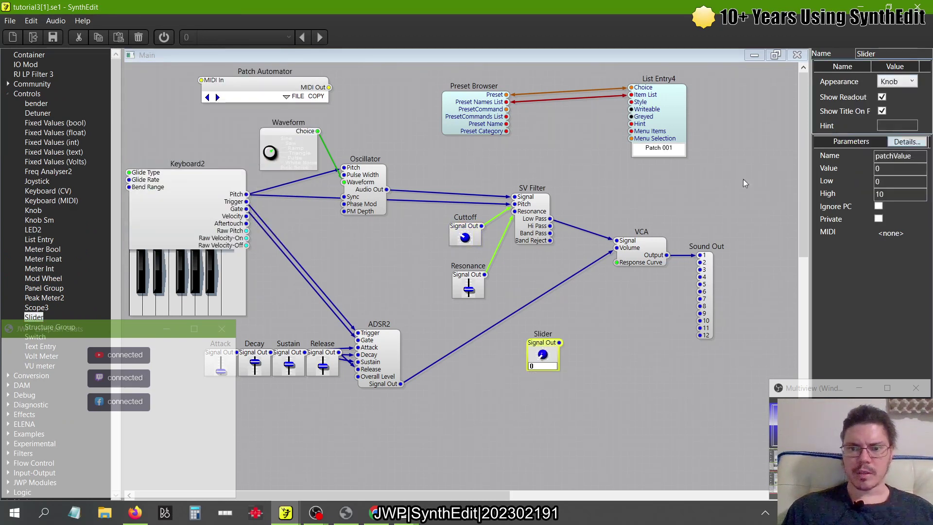
right_click(567, 316)
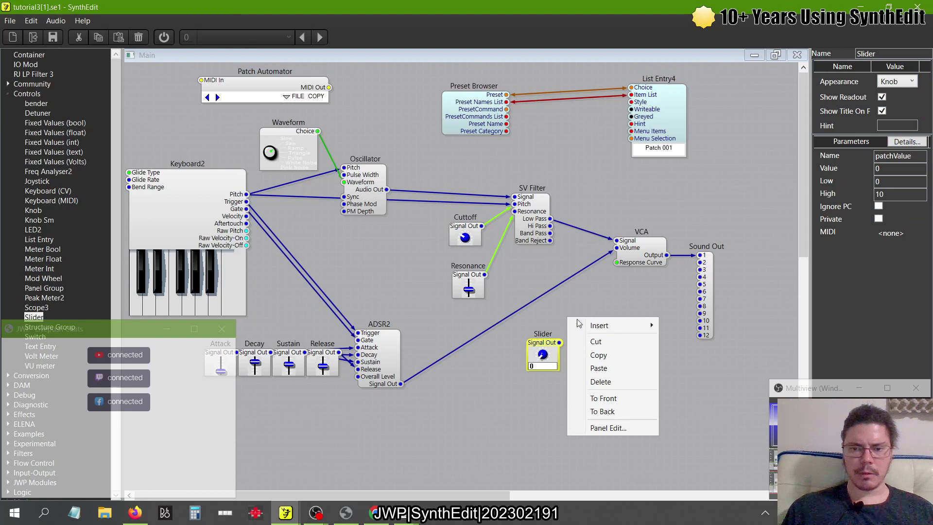
left_click(596, 428)
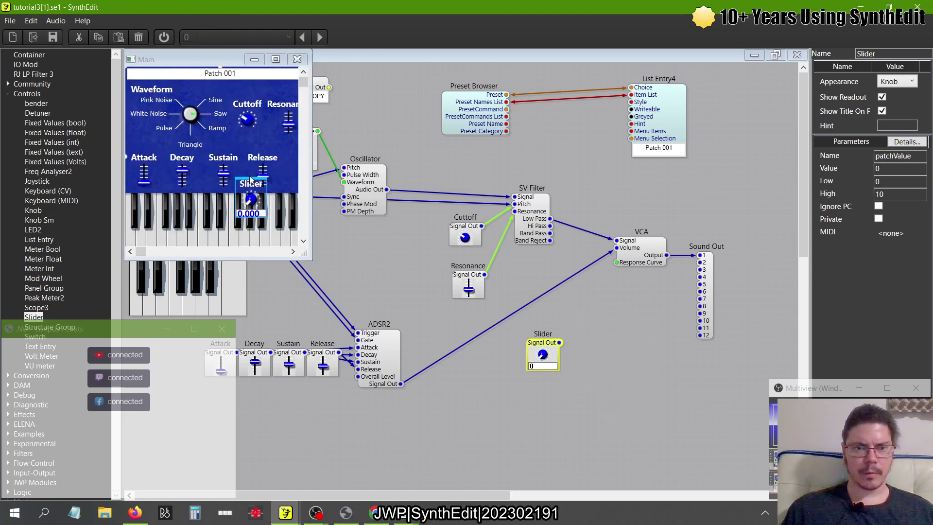
left_click_drag(252, 189, 292, 161)
left_click_drag(222, 152, 221, 124)
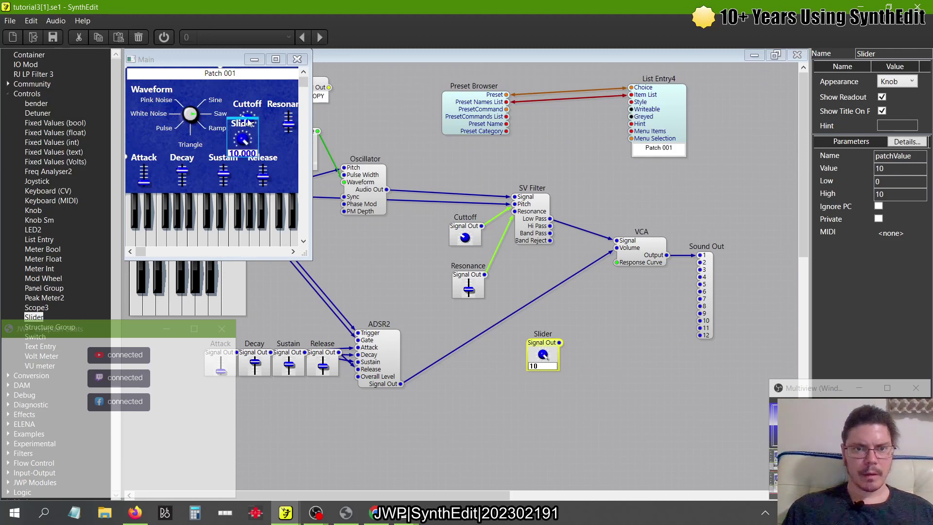
Step: Close the panel view and delete the trial Slider module
left_click(566, 383)
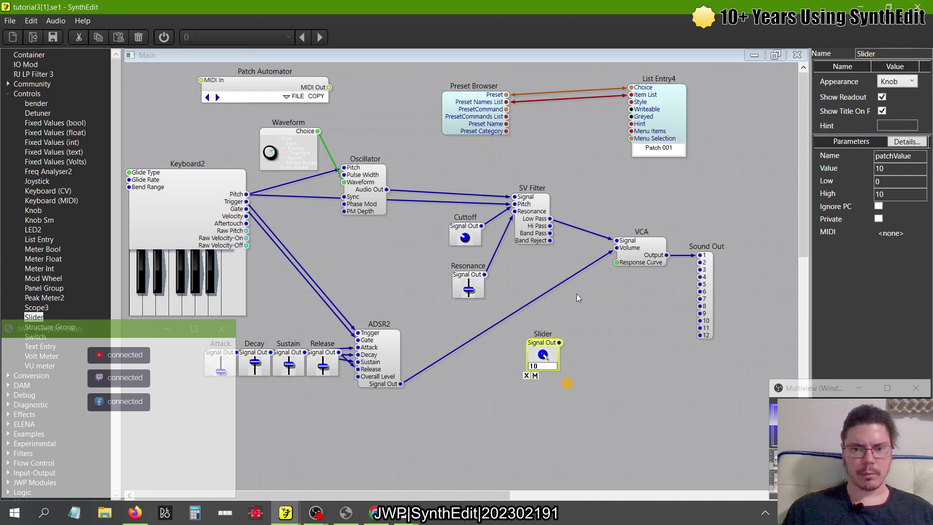
left_click(544, 347)
key("Delete")
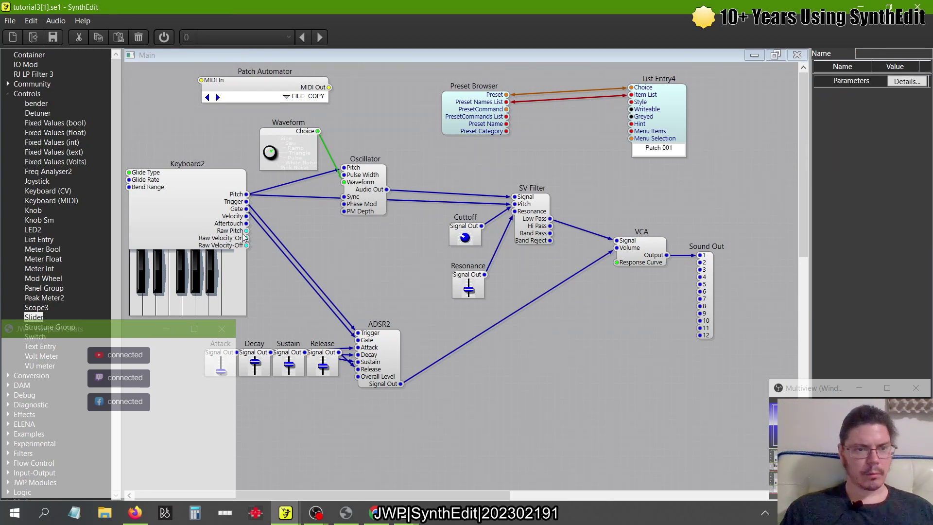
Step: Add an Image2 module from Sub-Controls below the SV Filter
left_click(9, 95)
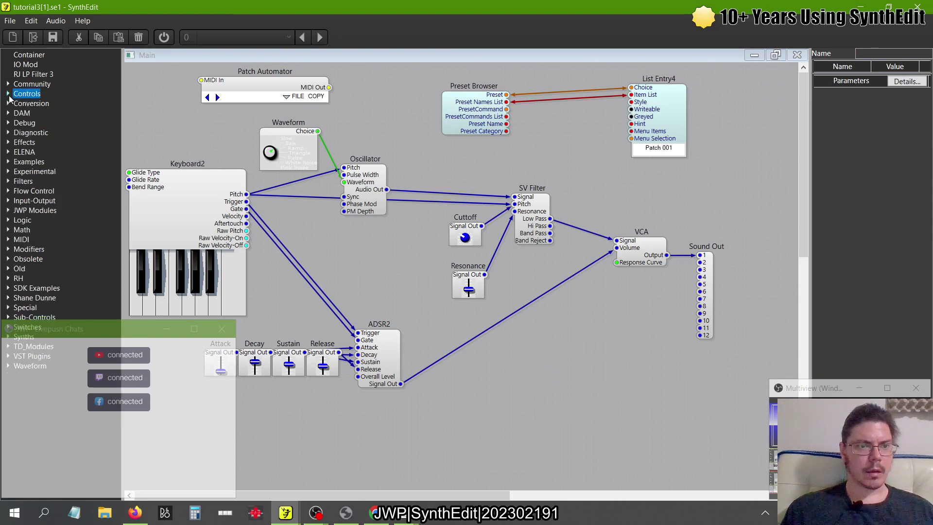
left_click(9, 317)
scroll(69, 285, "down", 8)
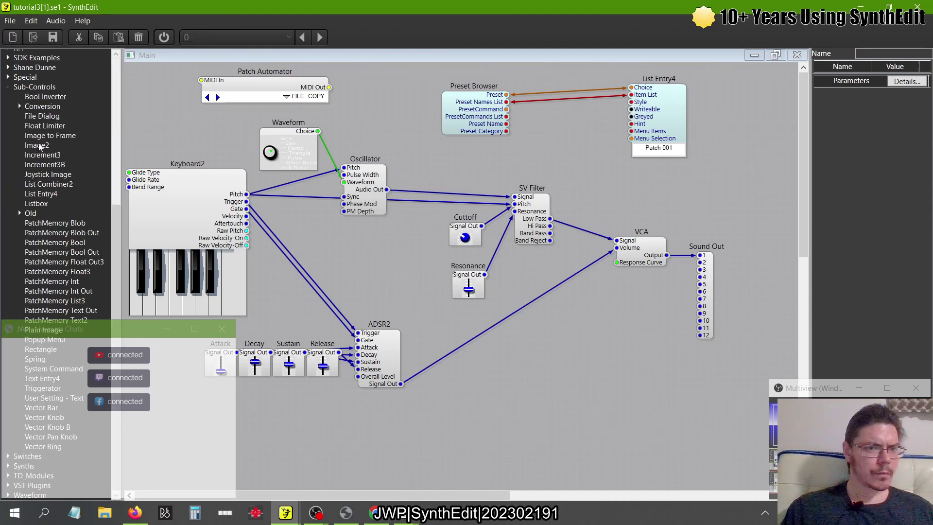
left_click_drag(38, 145, 541, 295)
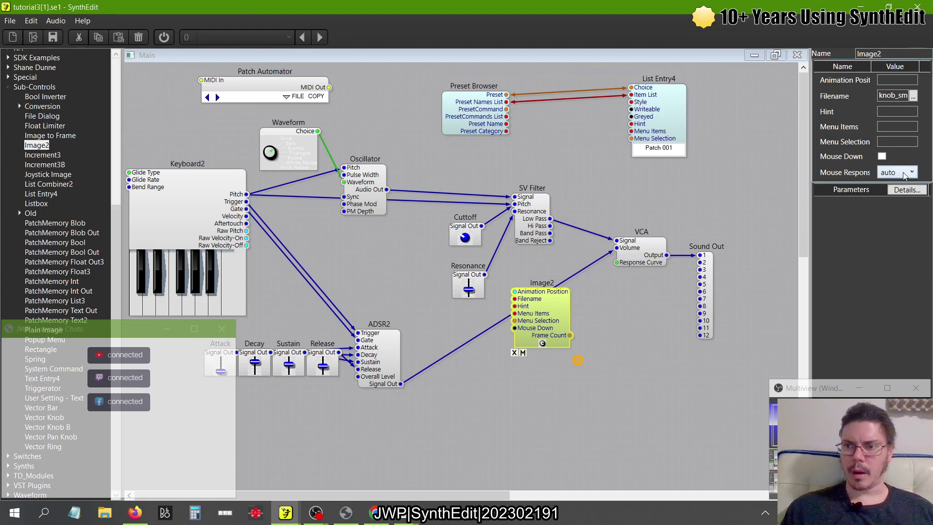
Step: Set Image2's Mouse Response to horizontal and check it in the panel view
left_click(887, 173)
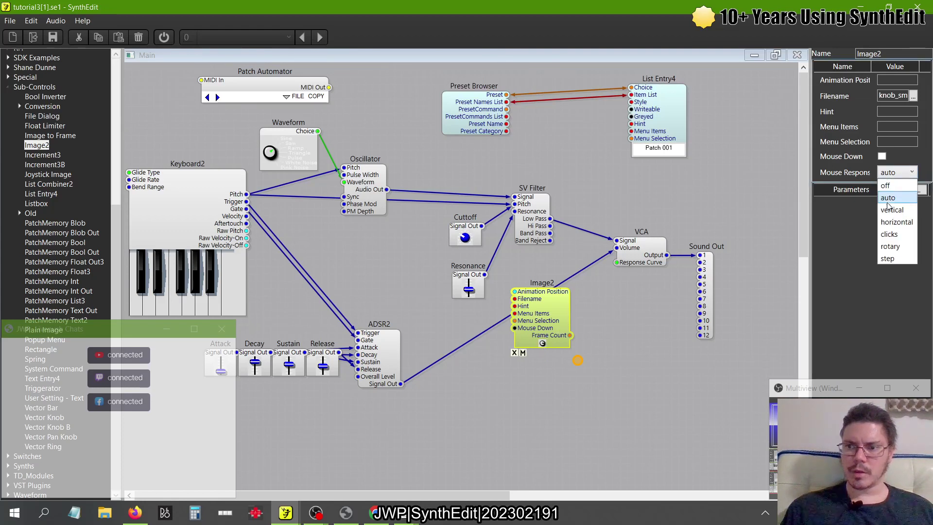
left_click(887, 222)
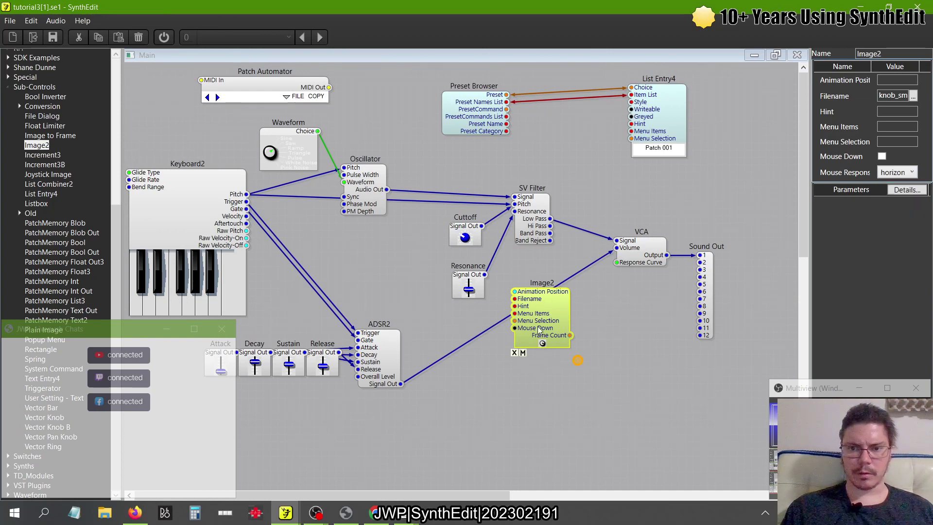
right_click(471, 377)
left_click(505, 487)
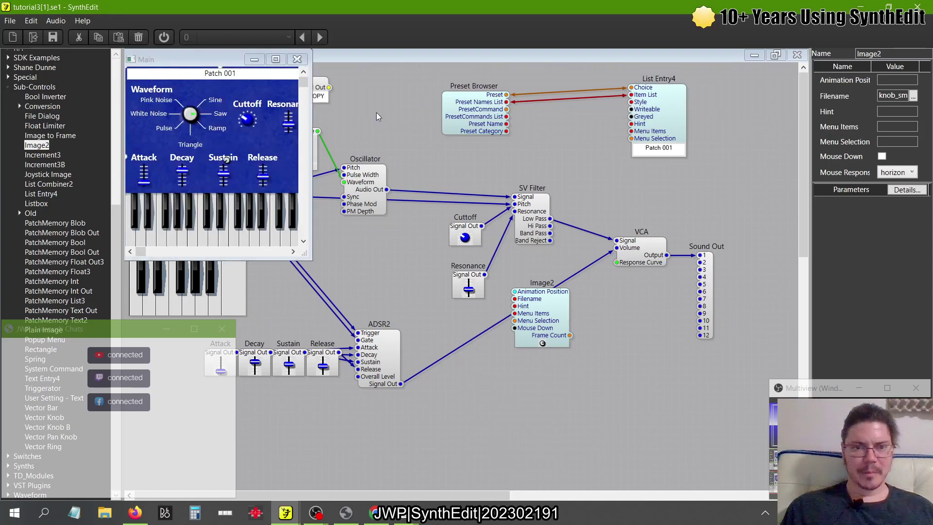
left_click(297, 58)
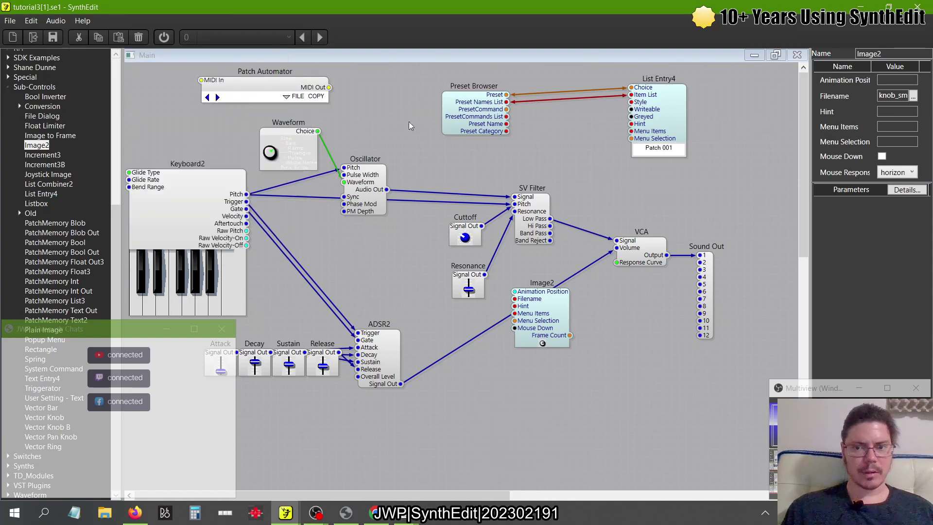
Step: Browse for an Image2 picture, searching the Documents folder for SynthEdit Projects
left_click(913, 95)
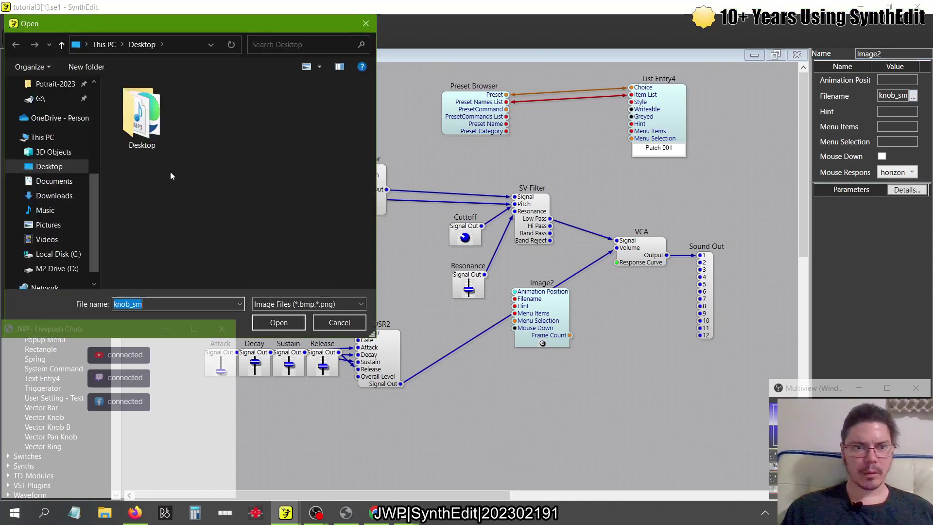
scroll(56, 156, "up", 4)
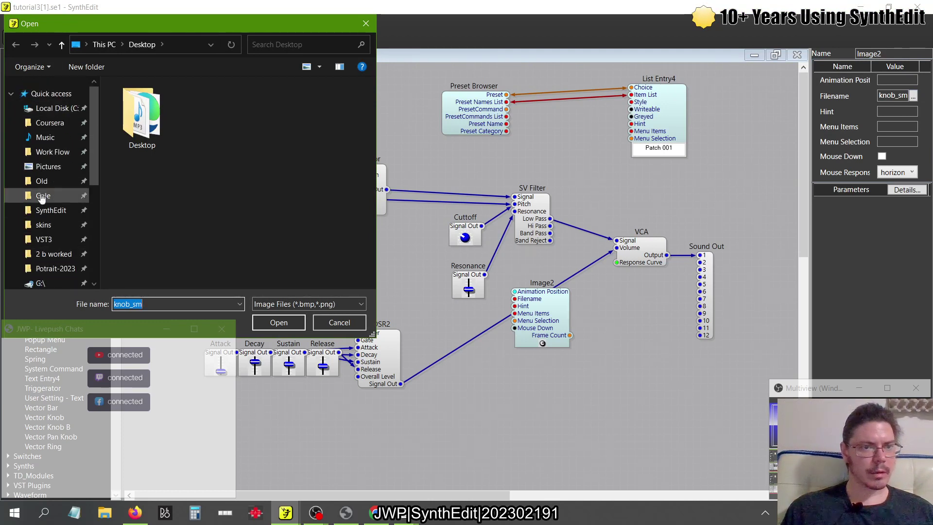
scroll(41, 197, "down", 5)
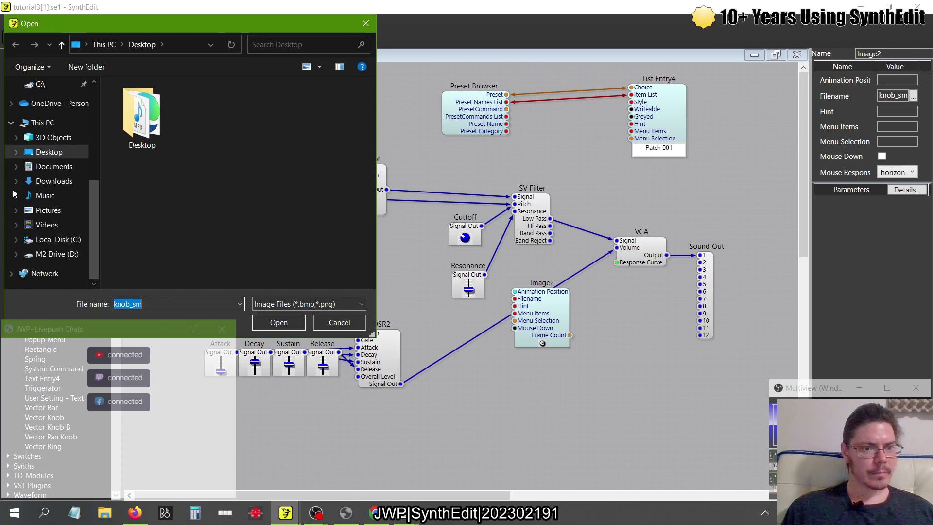
left_click(44, 167)
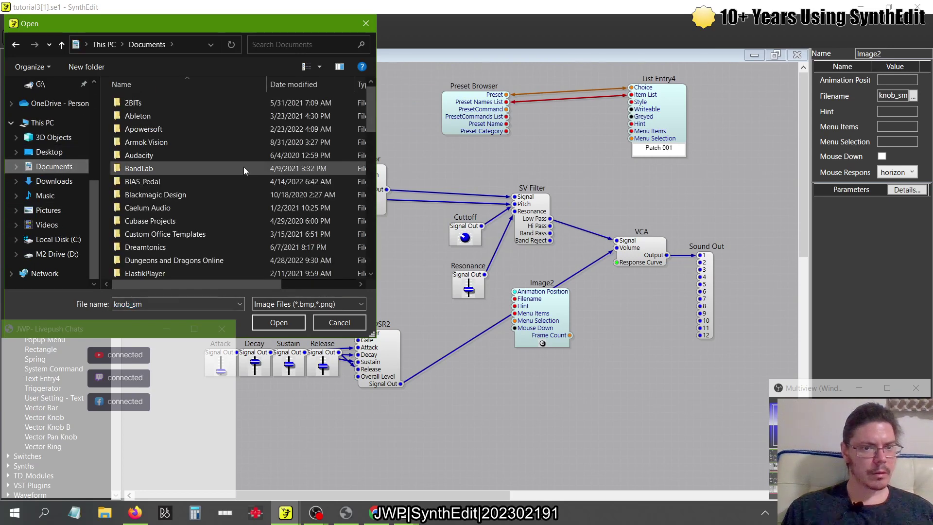
scroll(244, 167, "down", 12)
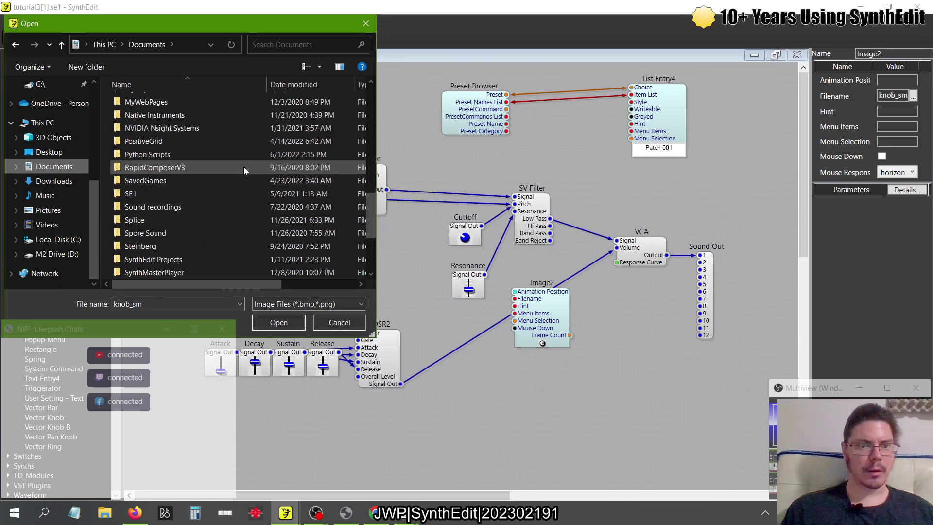
scroll(243, 167, "down", 1)
scroll(173, 175, "down", 2)
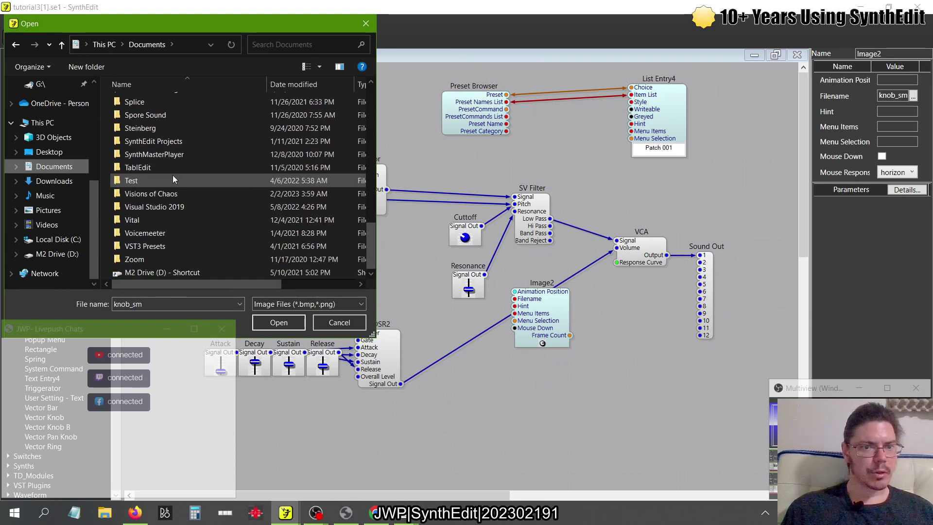
double_click(147, 141)
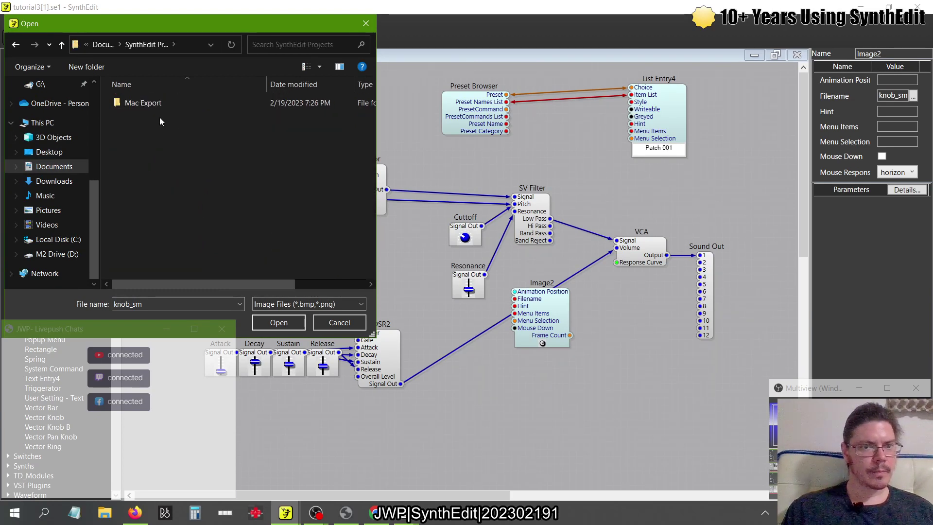
left_click(103, 45)
scroll(225, 228, "down", 3)
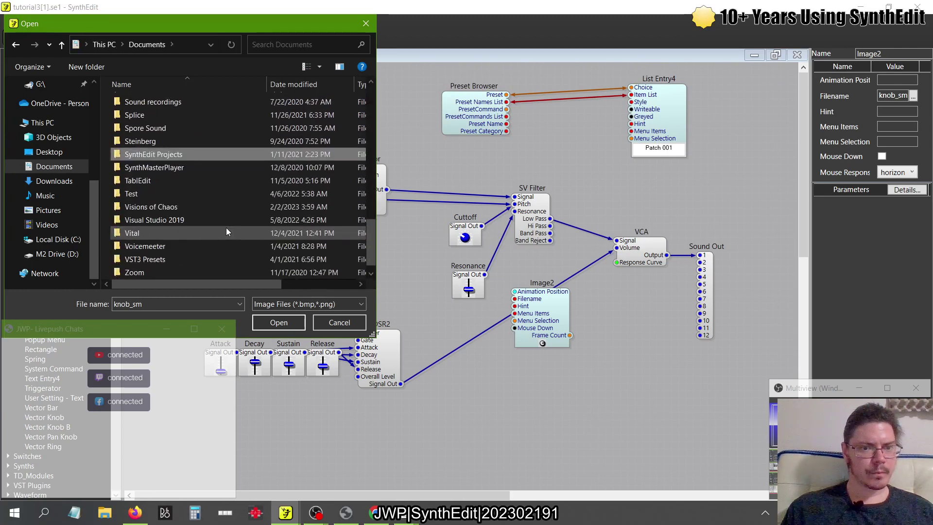
scroll(167, 173, "down", 1)
scroll(167, 173, "up", 5)
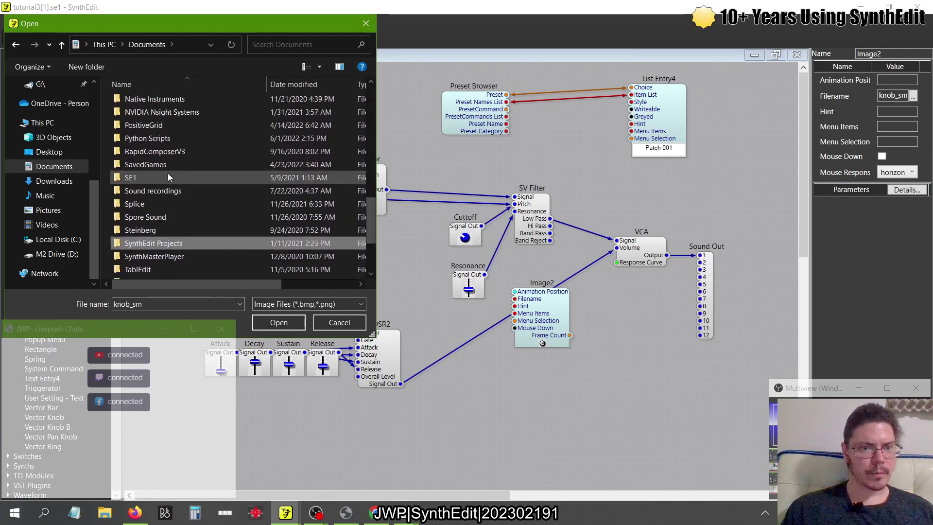
scroll(168, 176, "up", 10)
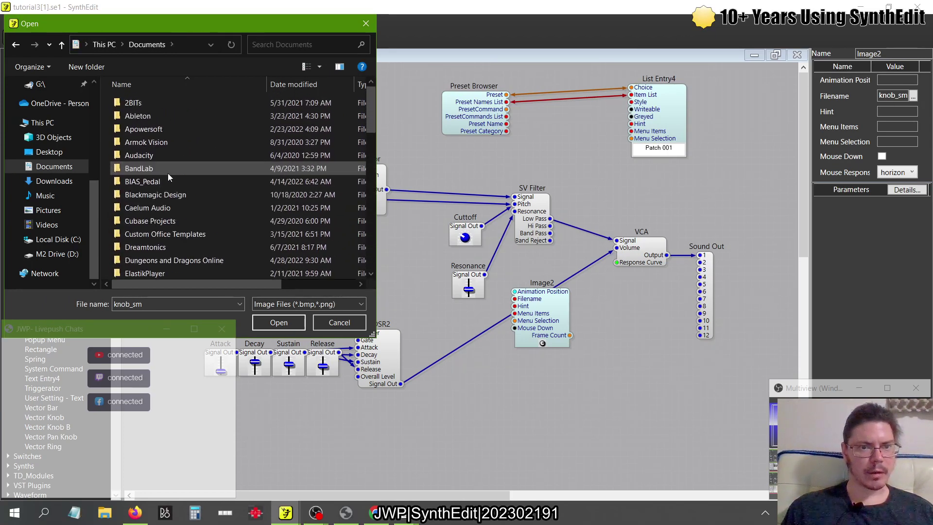
scroll(168, 176, "down", 5)
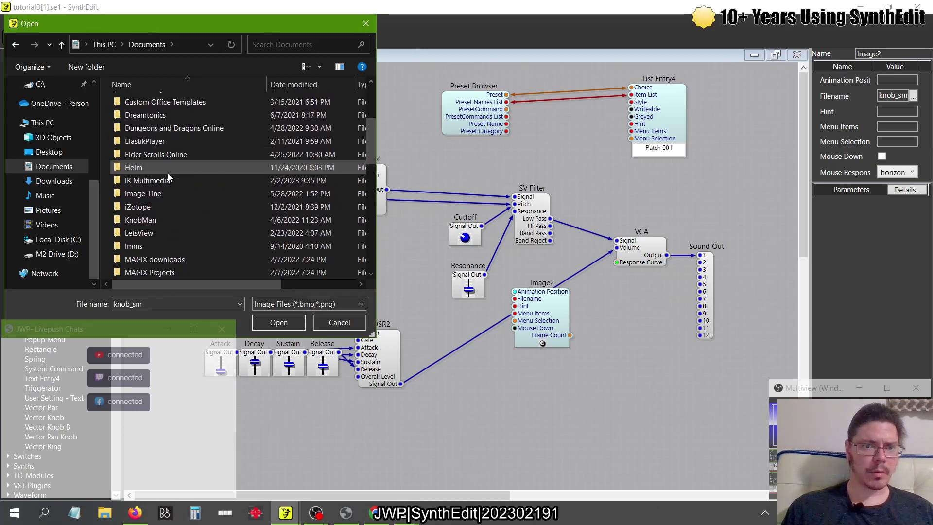
scroll(167, 173, "down", 3)
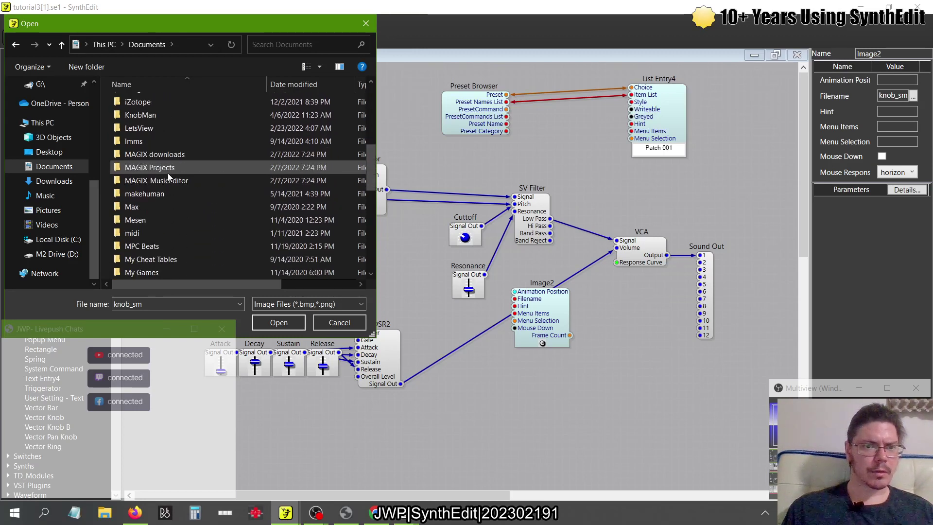
scroll(168, 173, "down", 3)
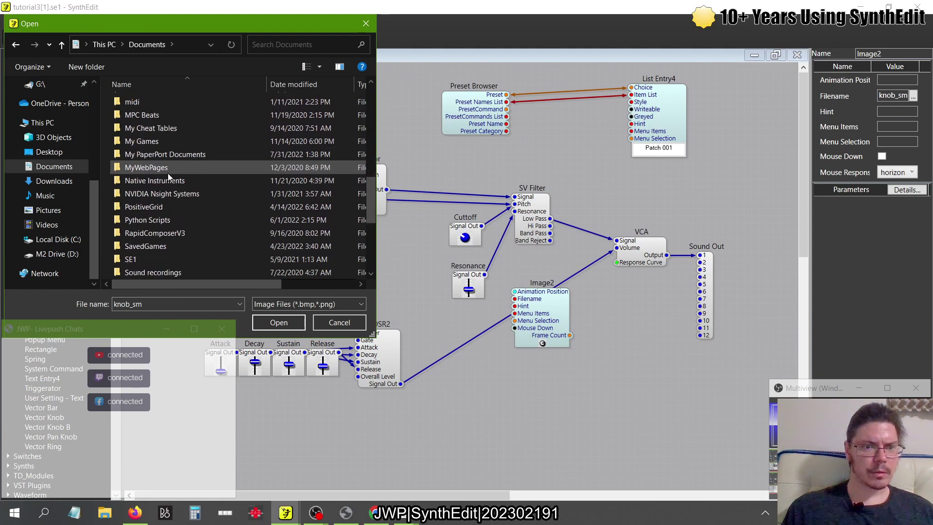
scroll(167, 173, "down", 2)
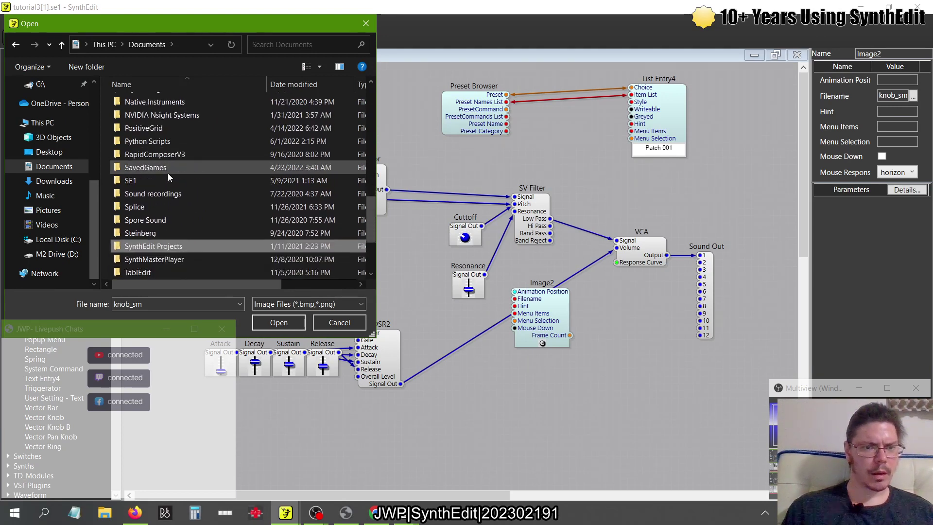
scroll(167, 173, "down", 1)
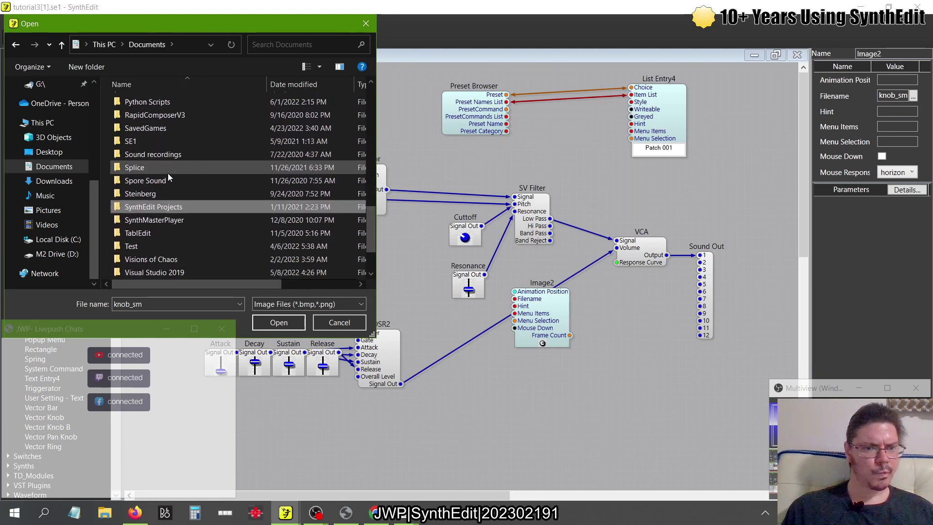
double_click(140, 206)
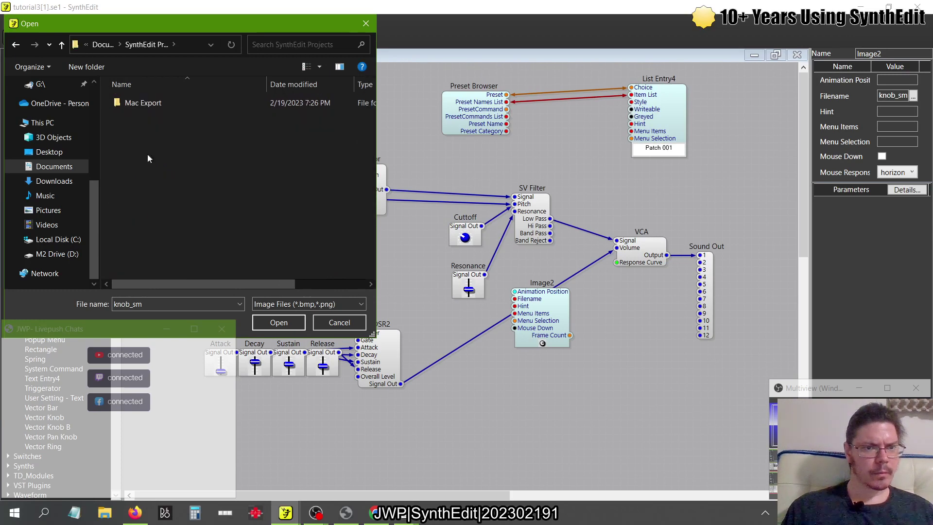
left_click(61, 44)
scroll(169, 200, "down", 3)
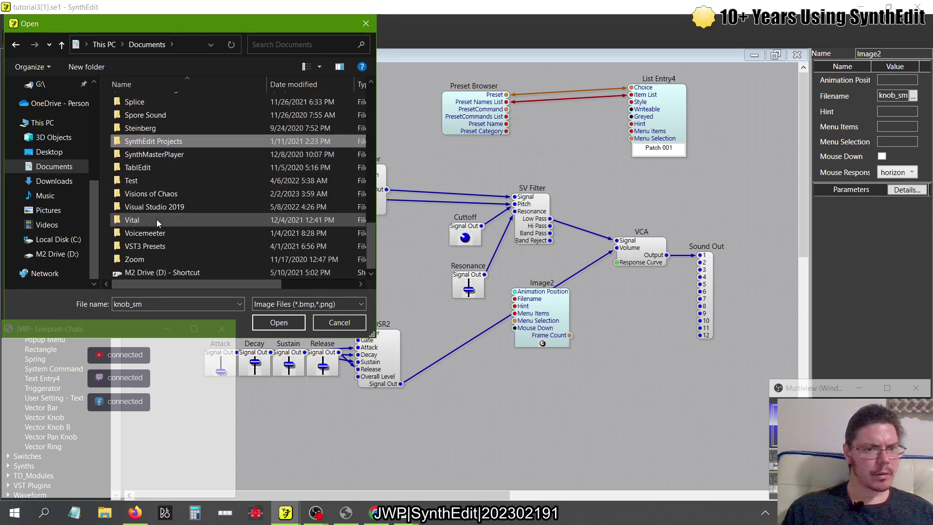
scroll(157, 222, "up", 12)
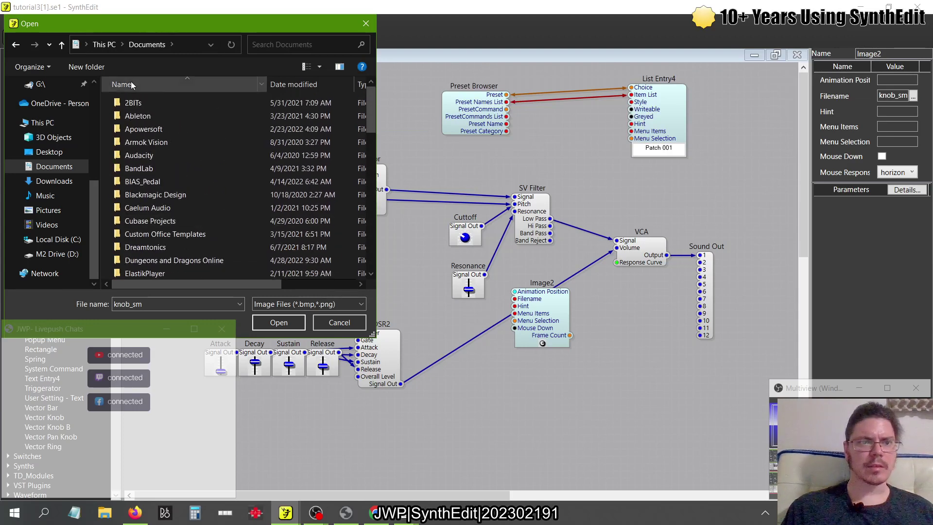
Step: Navigate to C:\Users\Public\Documents\SynthEdit Projects\skins\default
left_click(104, 45)
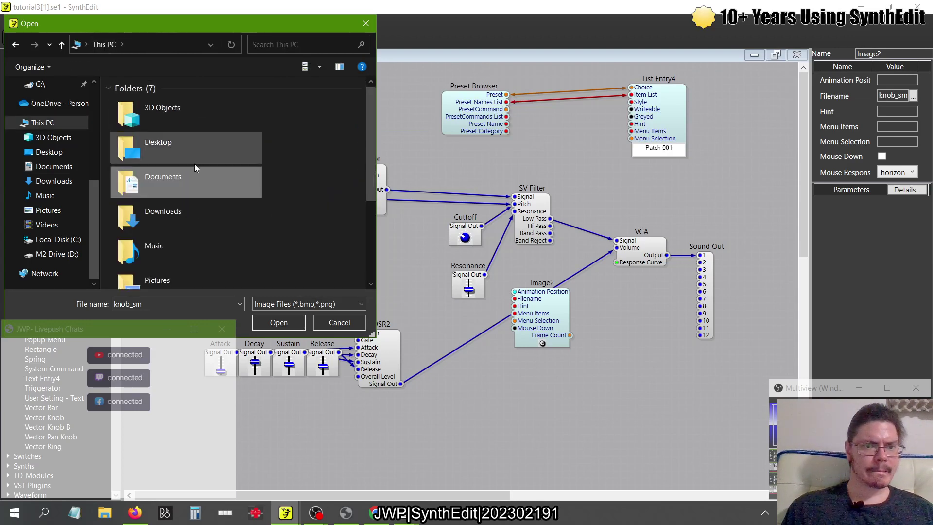
scroll(199, 212, "down", 4)
double_click(162, 226)
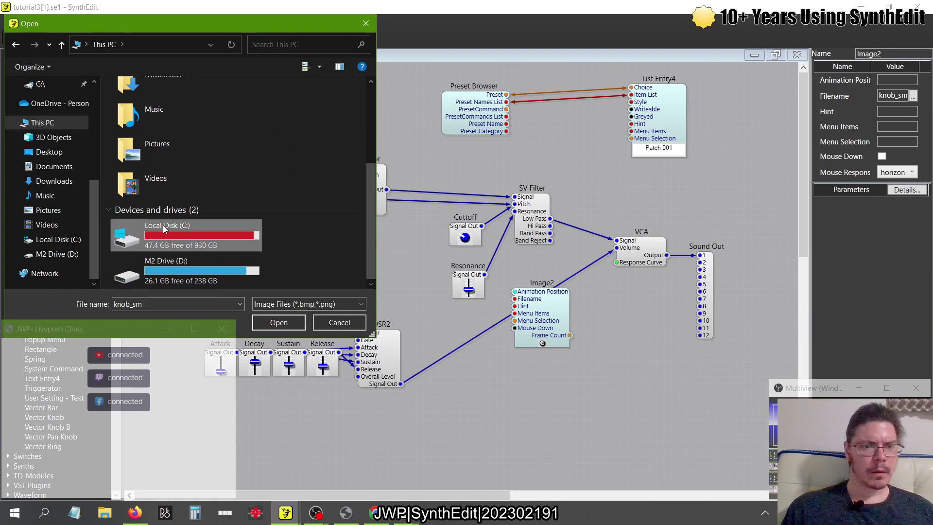
scroll(162, 226, "down", 8)
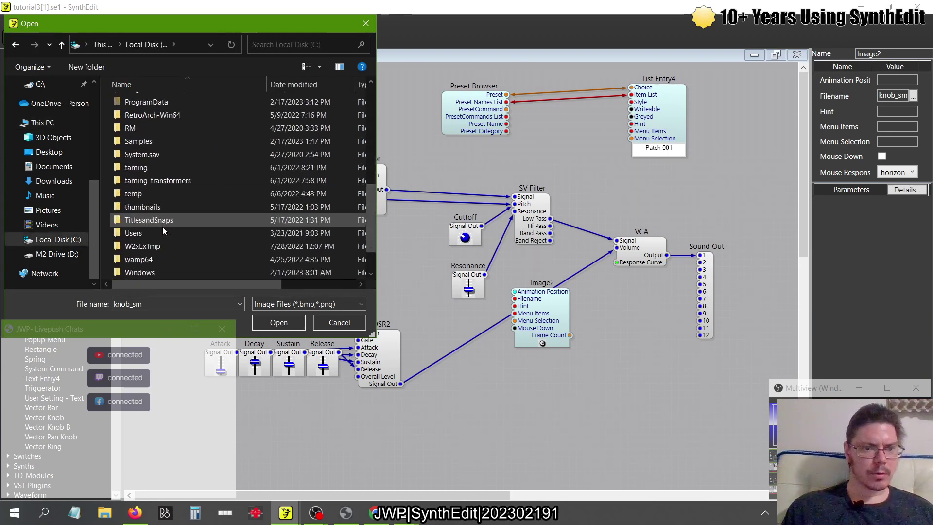
double_click(162, 228)
double_click(148, 106)
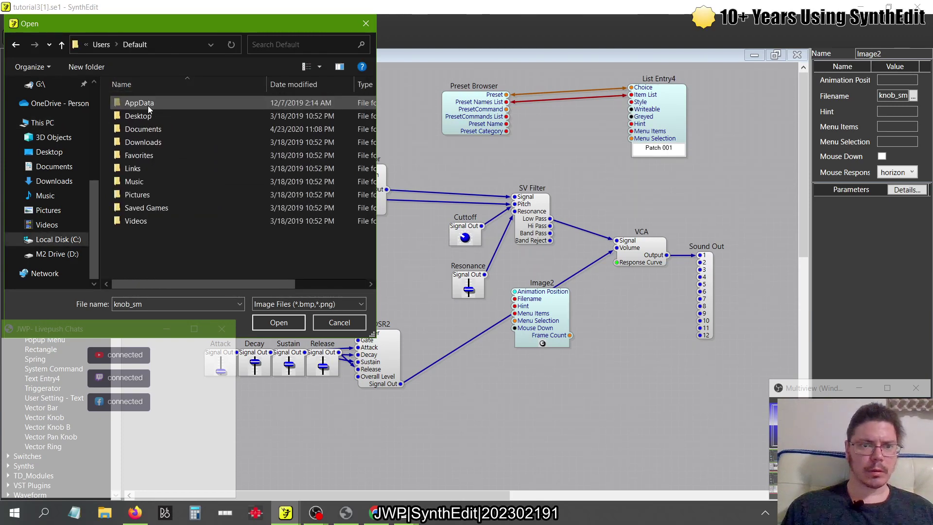
left_click(116, 49)
double_click(146, 142)
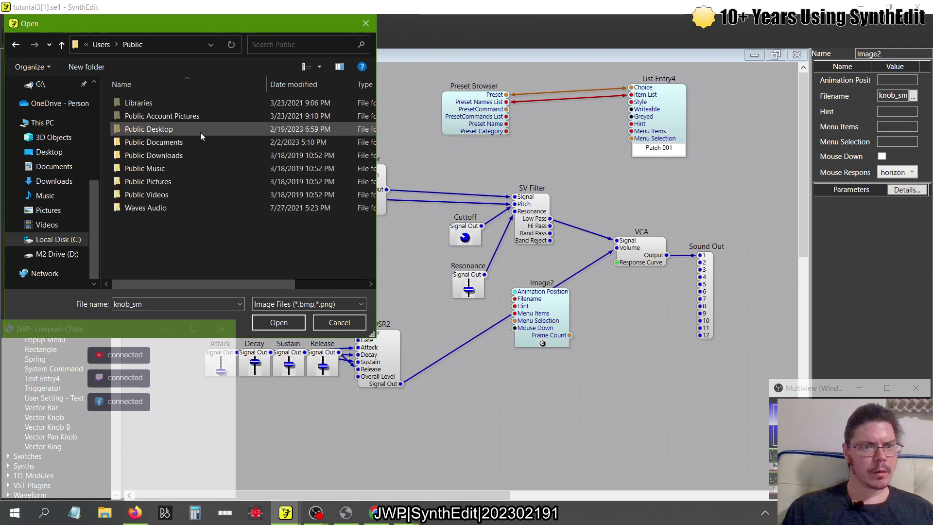
double_click(159, 142)
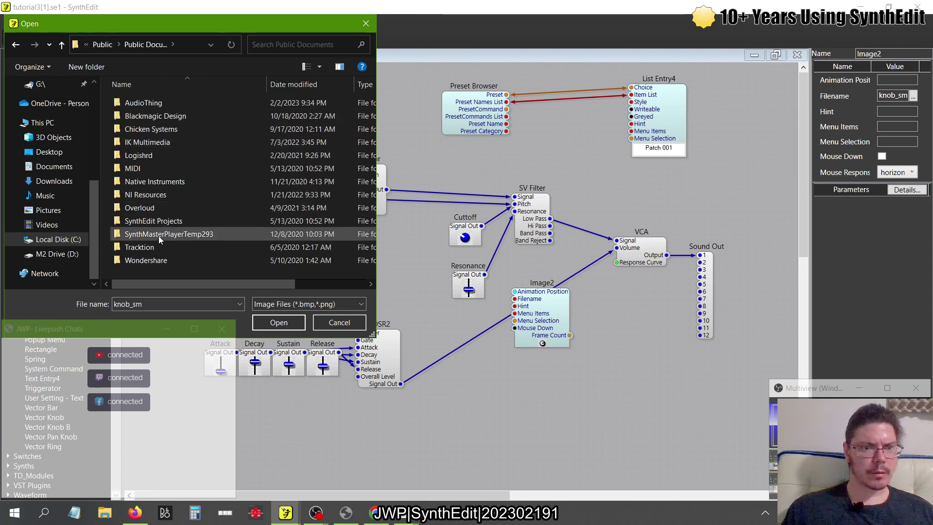
double_click(158, 221)
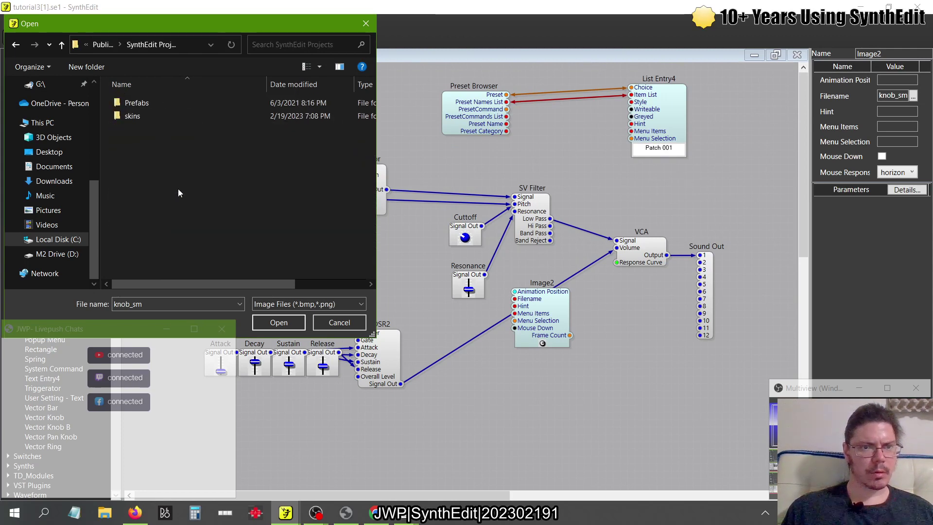
double_click(135, 116)
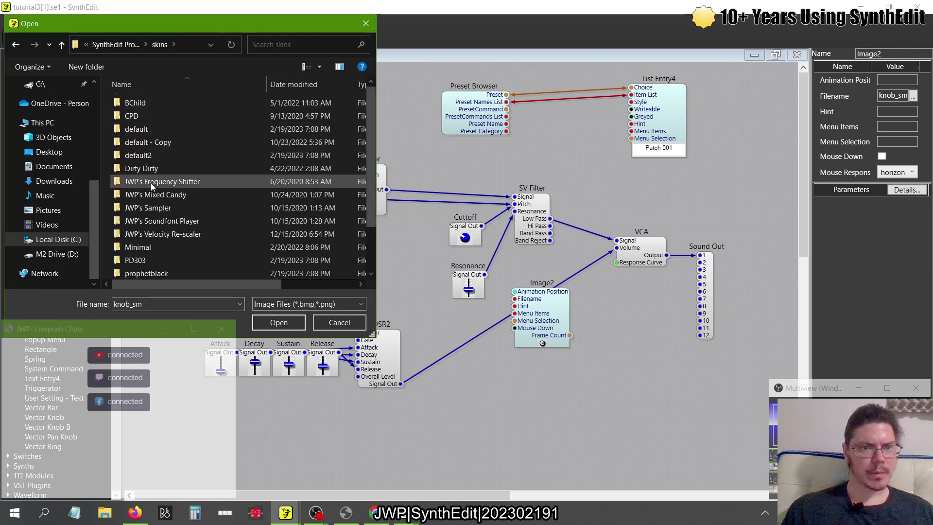
double_click(137, 129)
Step: Load knob_med.png as the Image2 picture
scroll(255, 153, "down", 5)
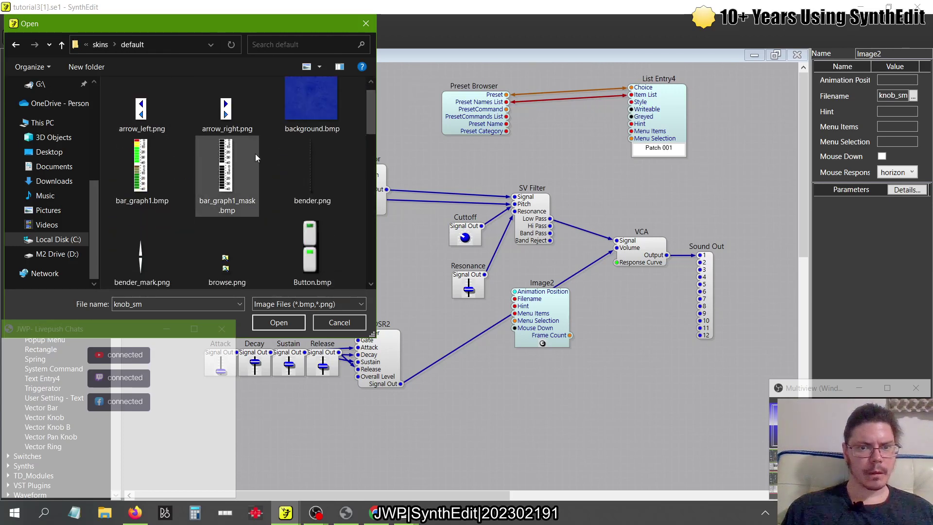
left_click_drag(255, 154, 258, 170)
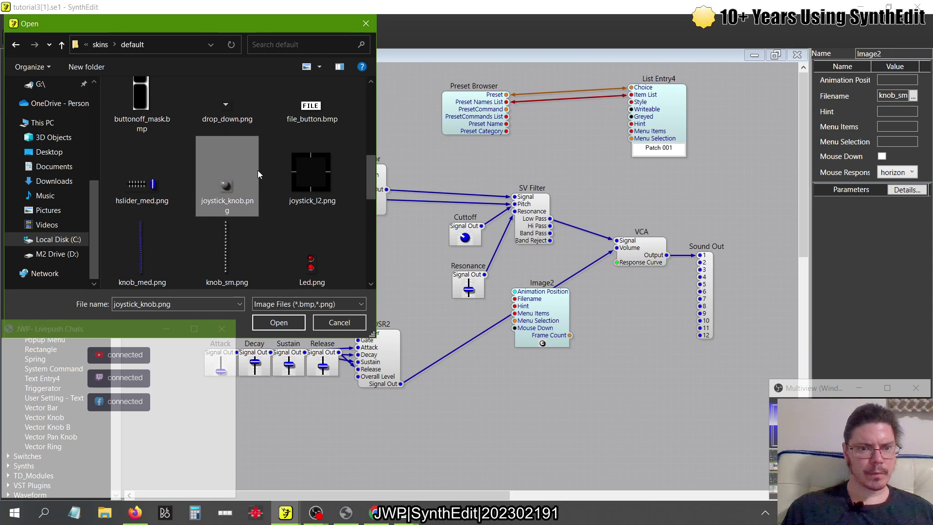
left_click(158, 258)
left_click(287, 326)
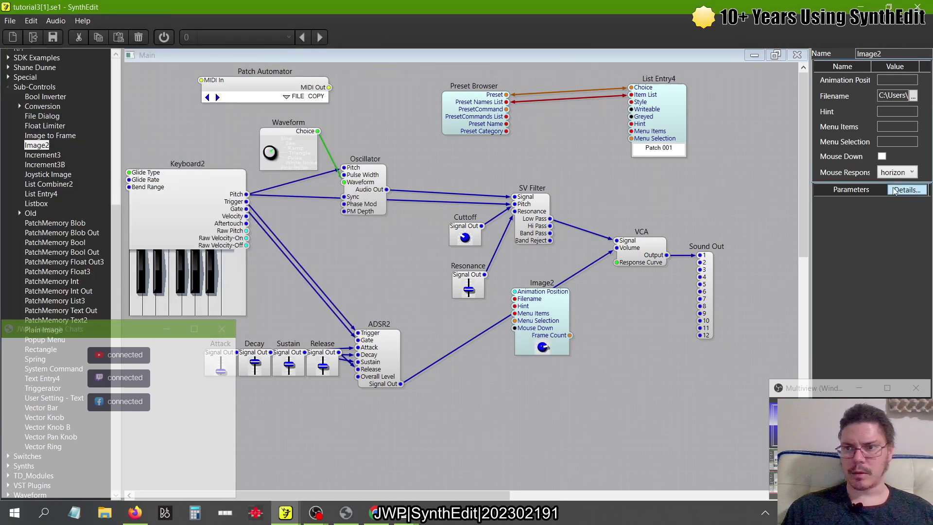
Step: With Image2 selected, launch FL Studio from the Start menu
left_click(547, 348)
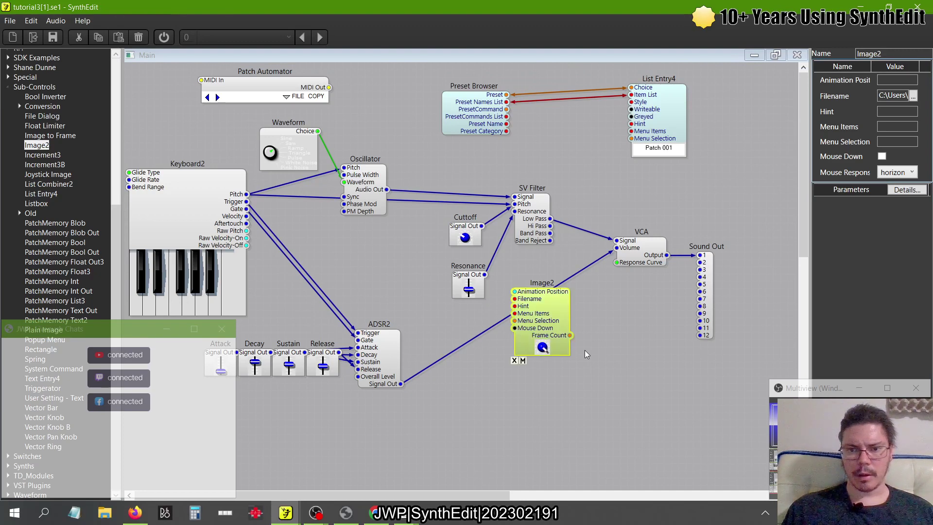
left_click(14, 512)
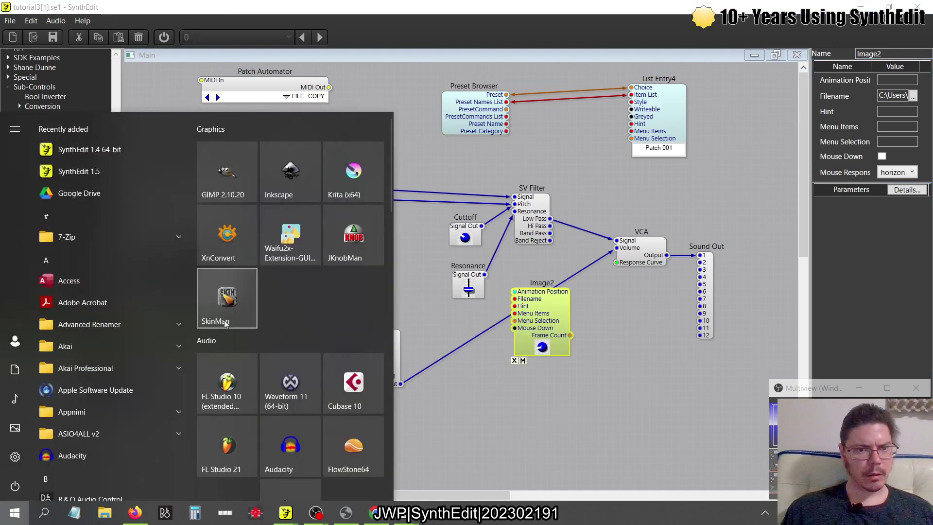
left_click(227, 444)
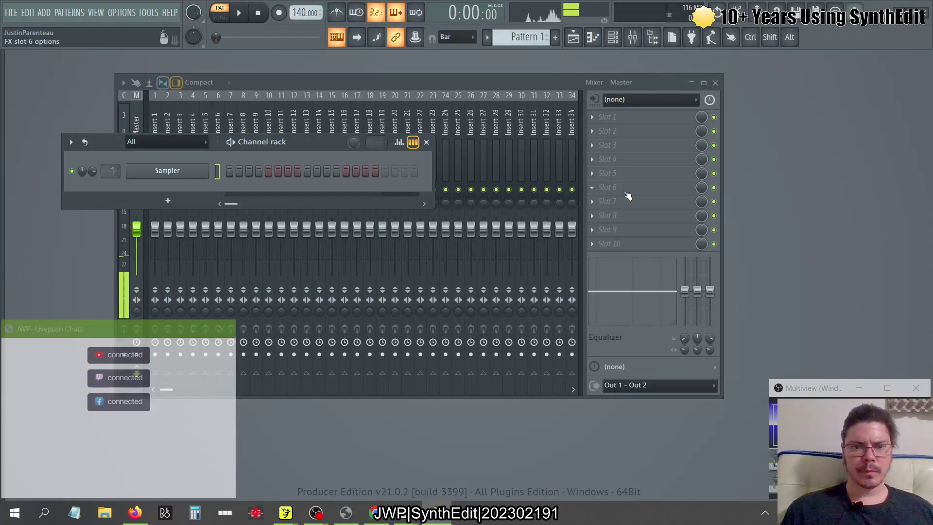
Step: Set Sampler volume to 10%, pan Insert 8 77% right, close the mixer and quit
left_click_drag(82, 171, 82, 178)
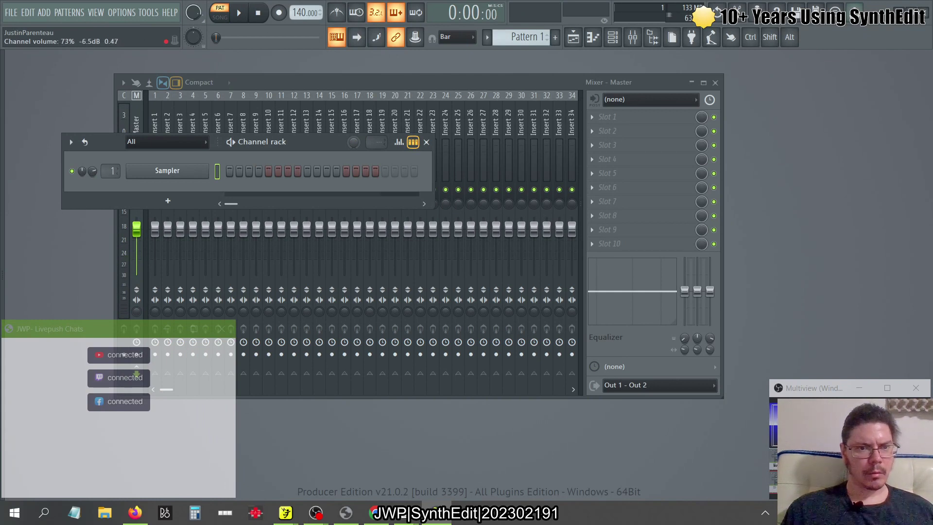
left_click(280, 291)
mouse_move(245, 226)
left_mouse_down()
mouse_move(243, 217)
mouse_move(244, 244)
left_mouse_up()
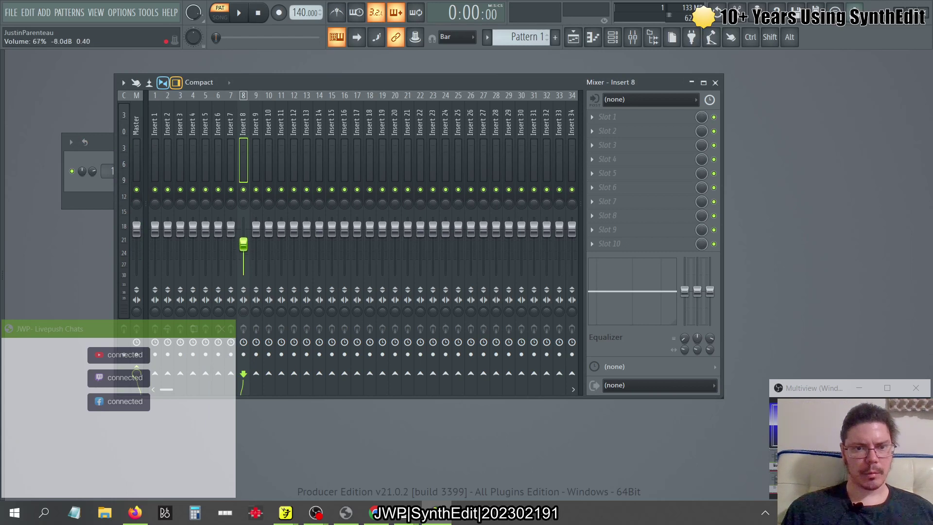
left_click_drag(82, 171, 82, 188)
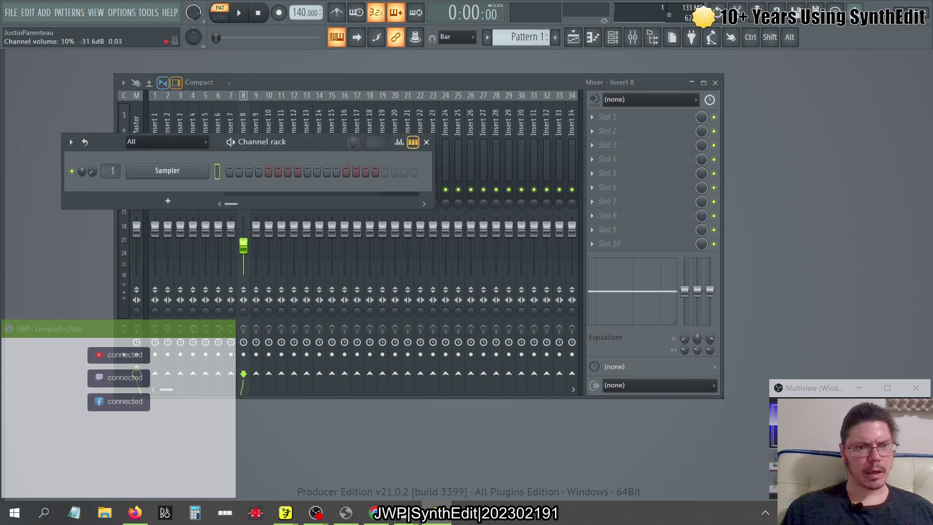
left_click(299, 82)
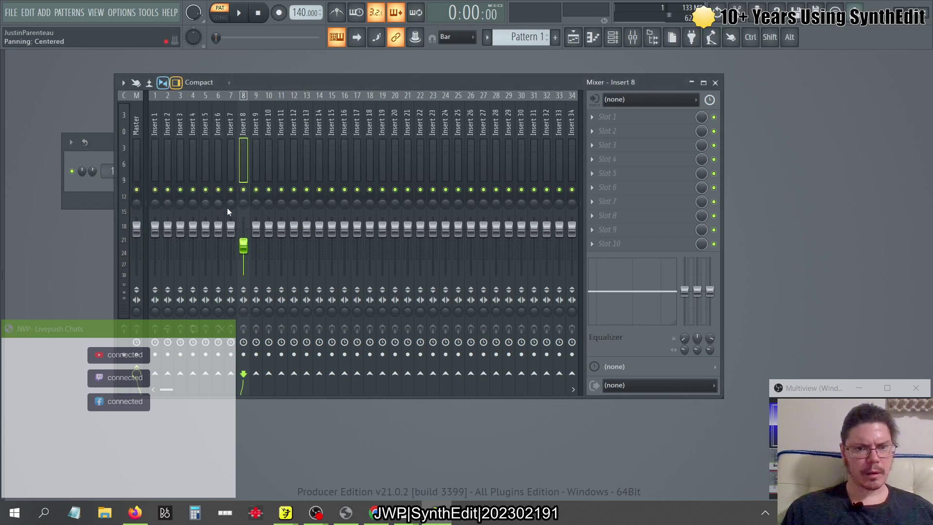
left_click_drag(243, 203, 243, 199)
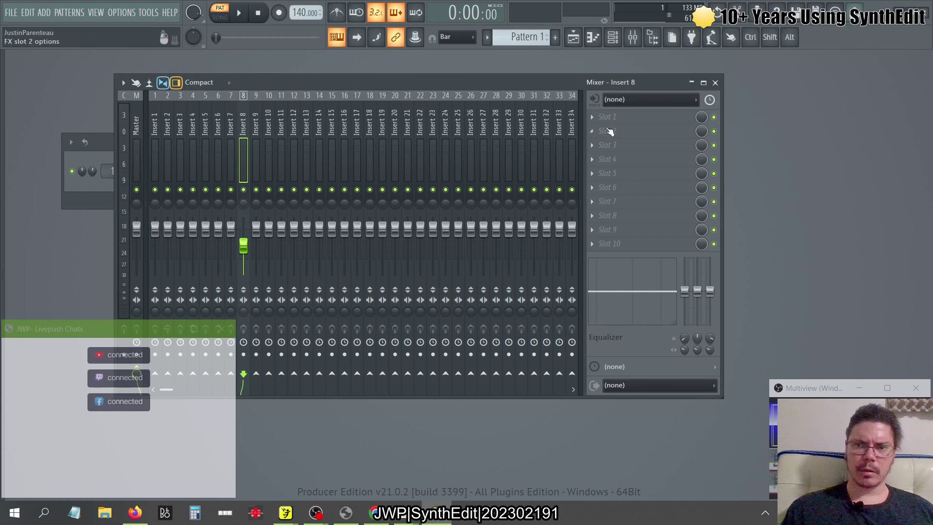
left_click(633, 39)
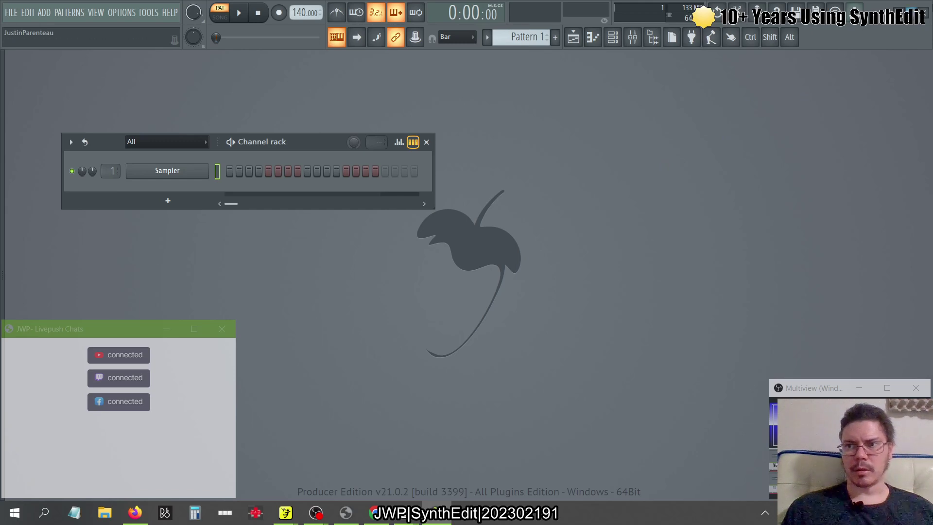
left_click(924, 12)
Step: Discard FL Studio's unsaved project, then test Image2 with vertical and rotary mouse response
left_click(482, 288)
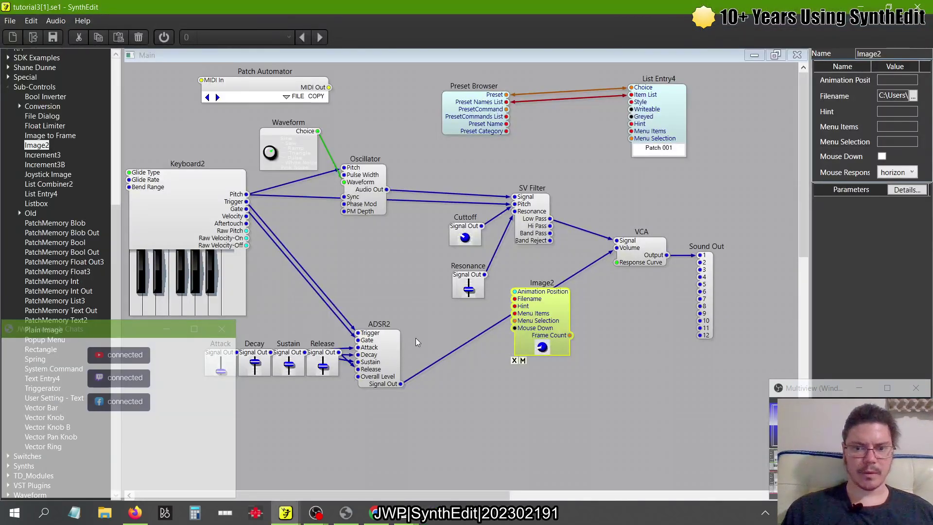
left_click(899, 175)
left_click(897, 214)
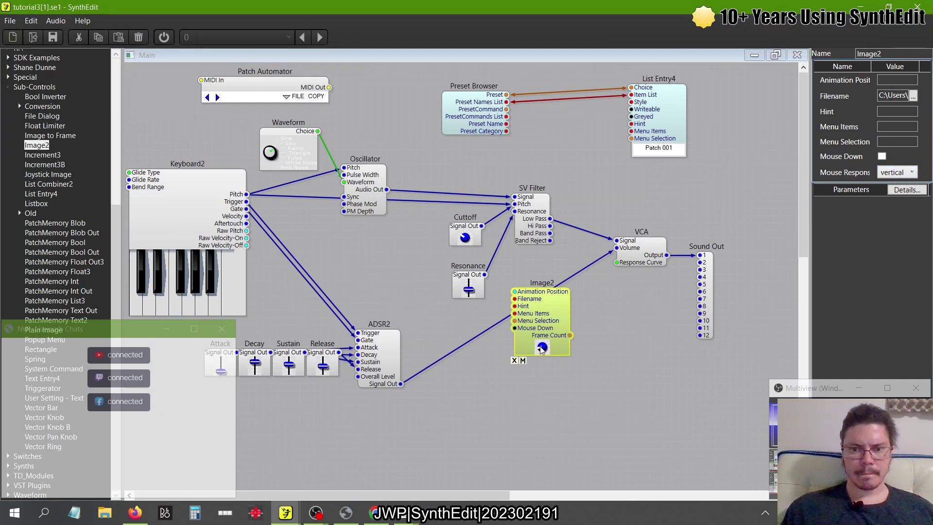
left_click_drag(540, 349, 551, 395)
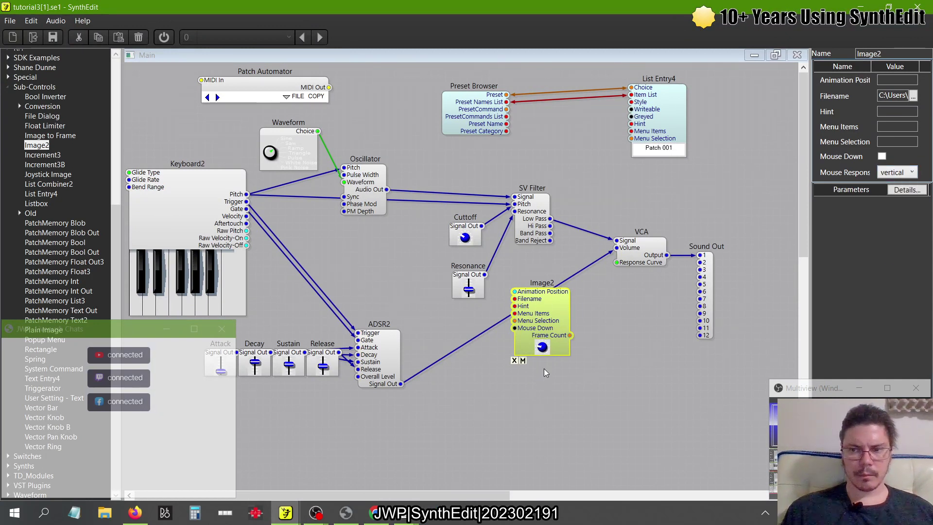
left_click(895, 177)
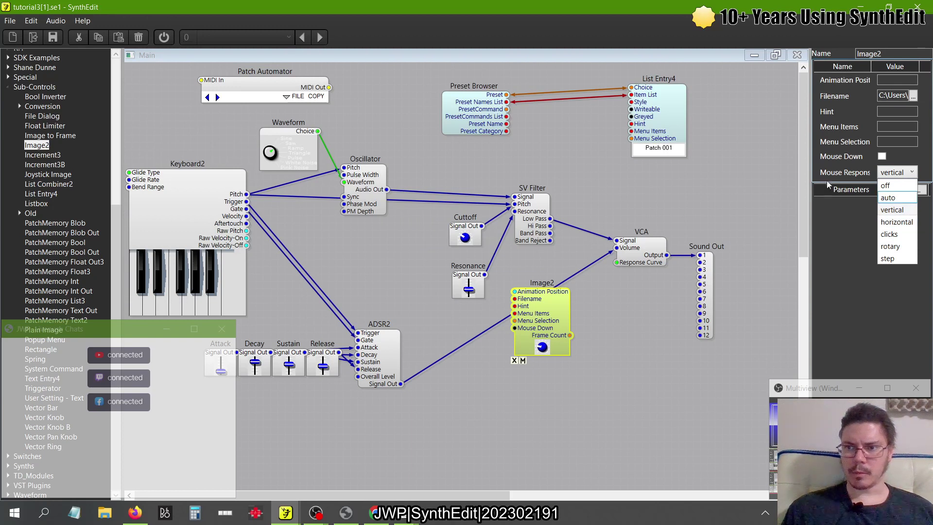
left_click(889, 246)
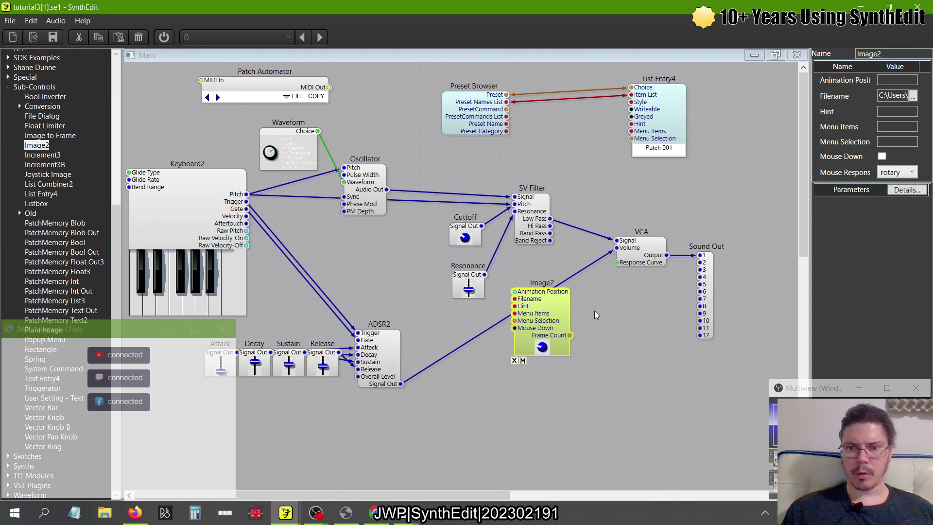
left_click_drag(543, 348, 604, 354)
left_click_drag(587, 403, 520, 362)
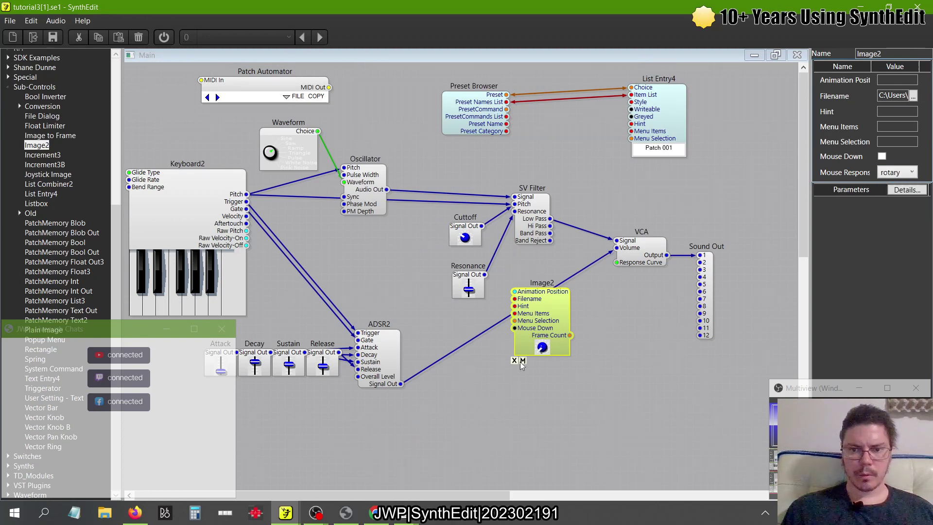
left_click_drag(576, 313, 479, 313)
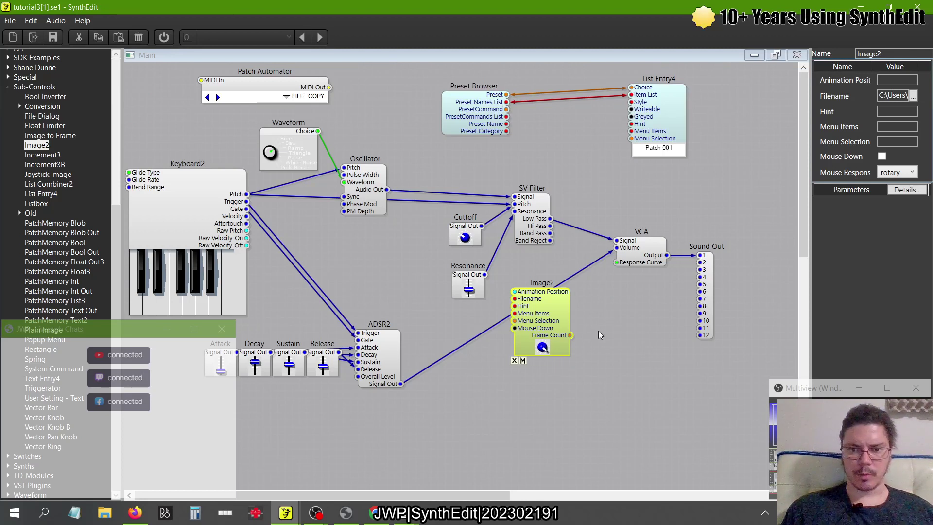
left_click_drag(599, 330, 566, 245)
Step: Try Image2's off, step, clicks and auto mouse responses, then delete the module
left_click(896, 175)
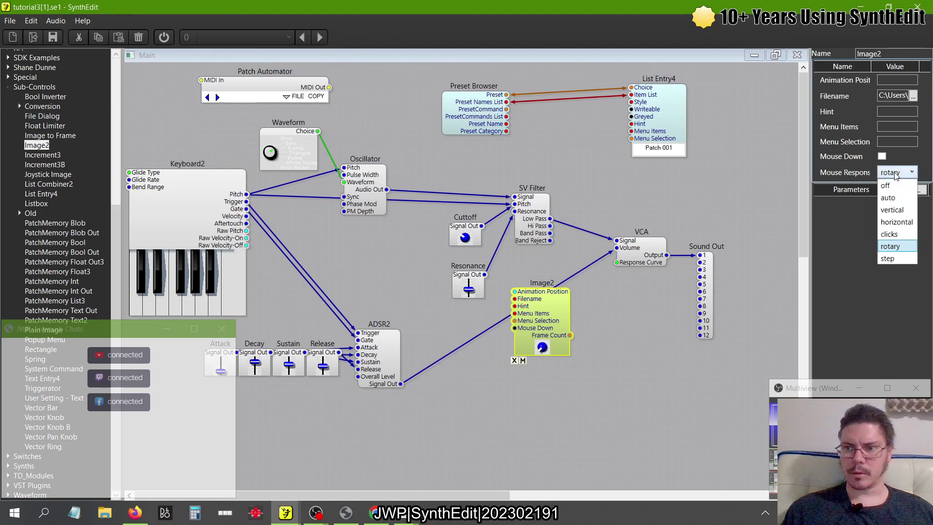
left_click(885, 185)
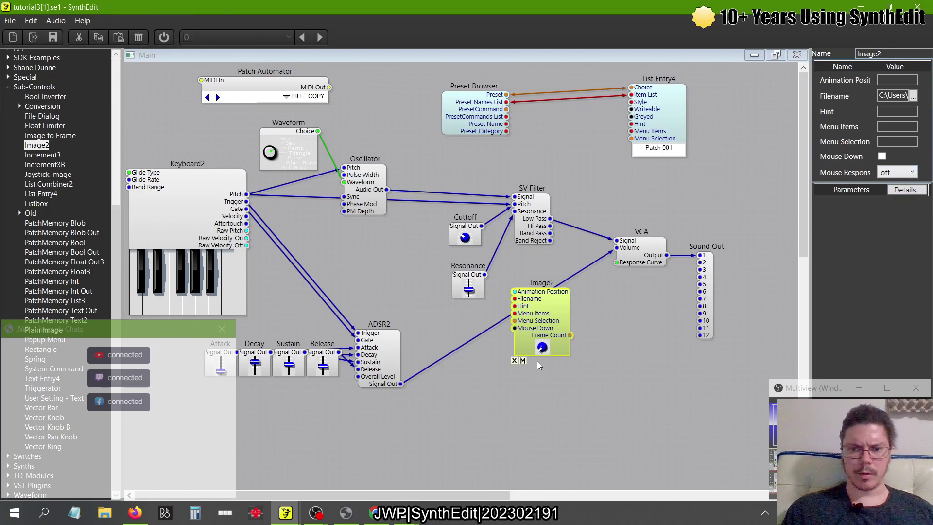
left_click(878, 177)
left_click(888, 257)
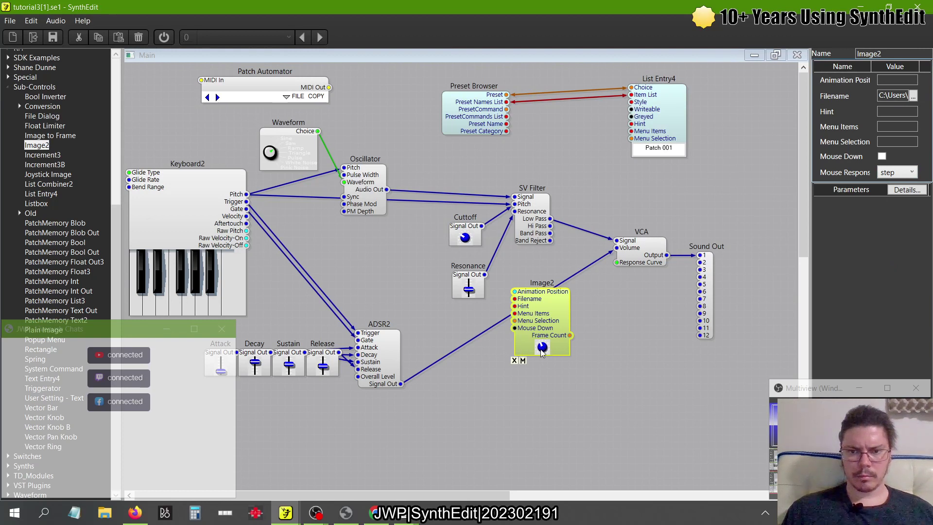
left_click(896, 172)
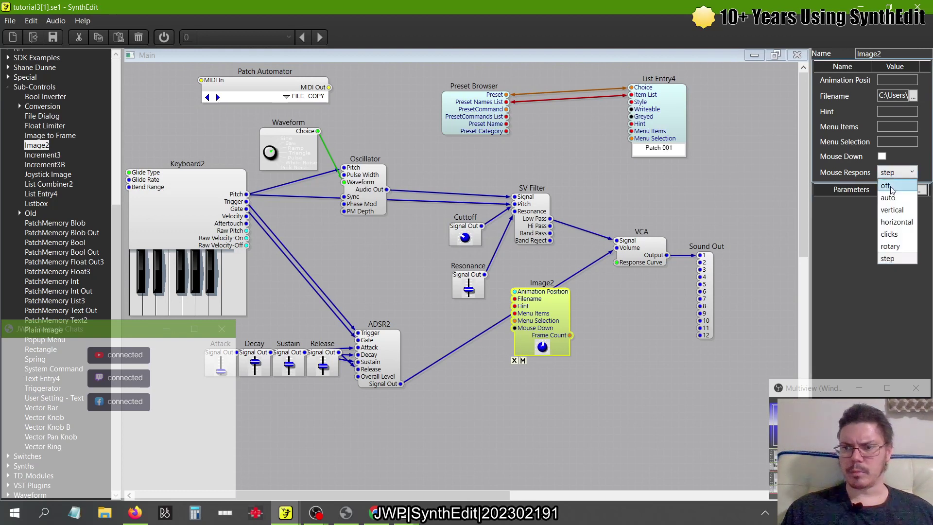
left_click(888, 234)
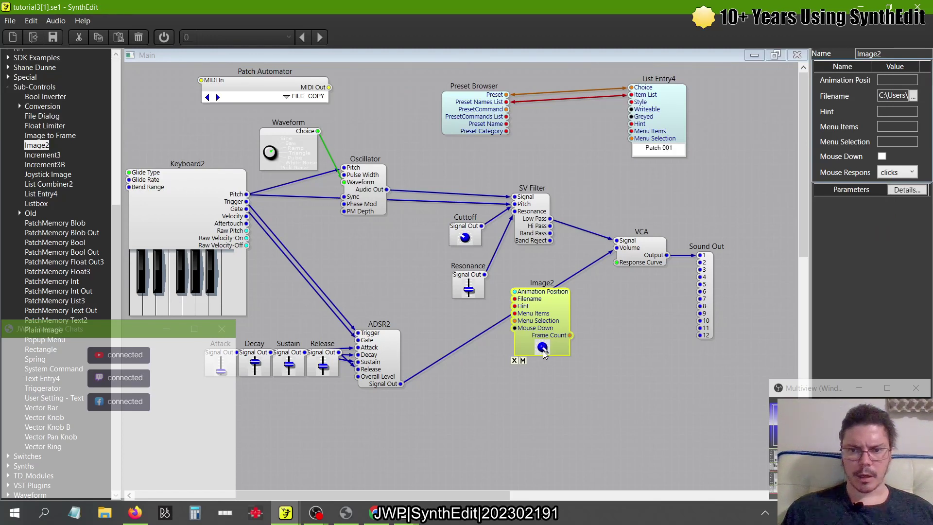
left_click(897, 172)
left_click(887, 198)
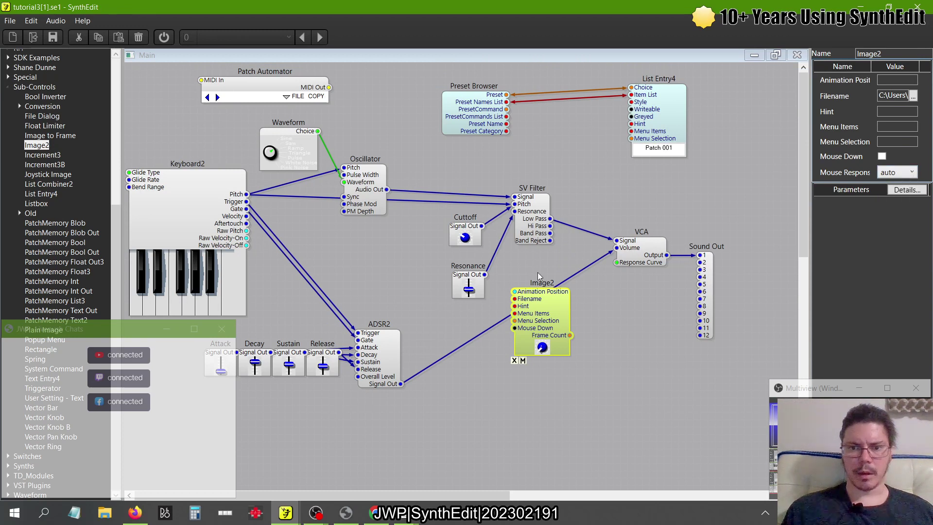
key("Delete")
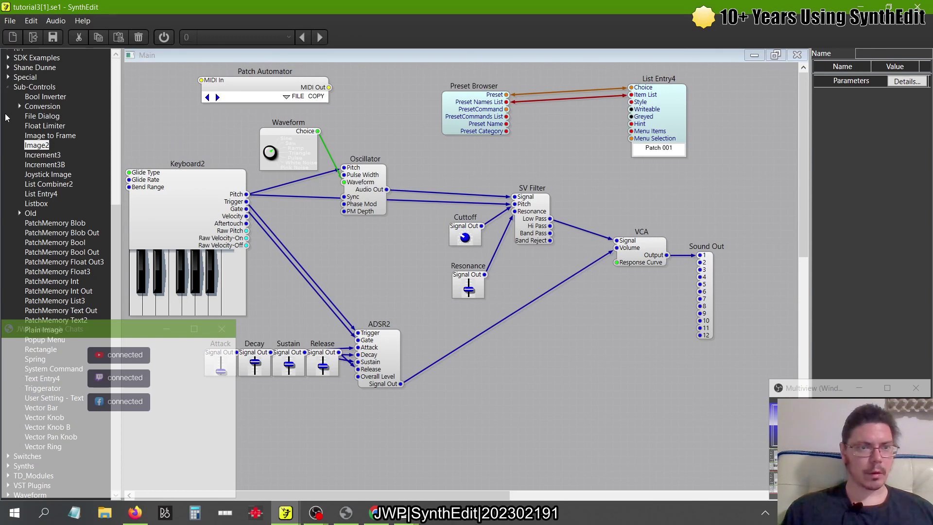
Step: Expand the Controls category and glance at the Tutorials window before returning
left_click(7, 87)
left_click(8, 93)
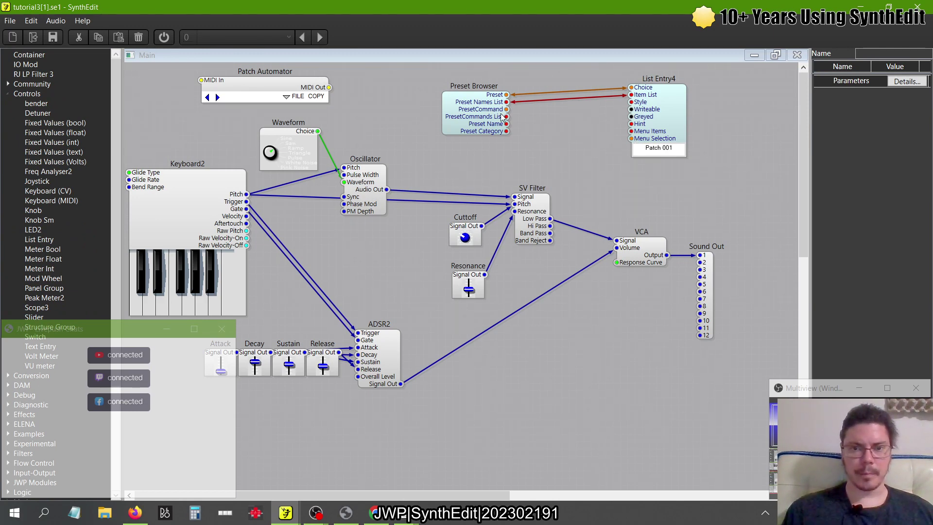
key("alt+Tab")
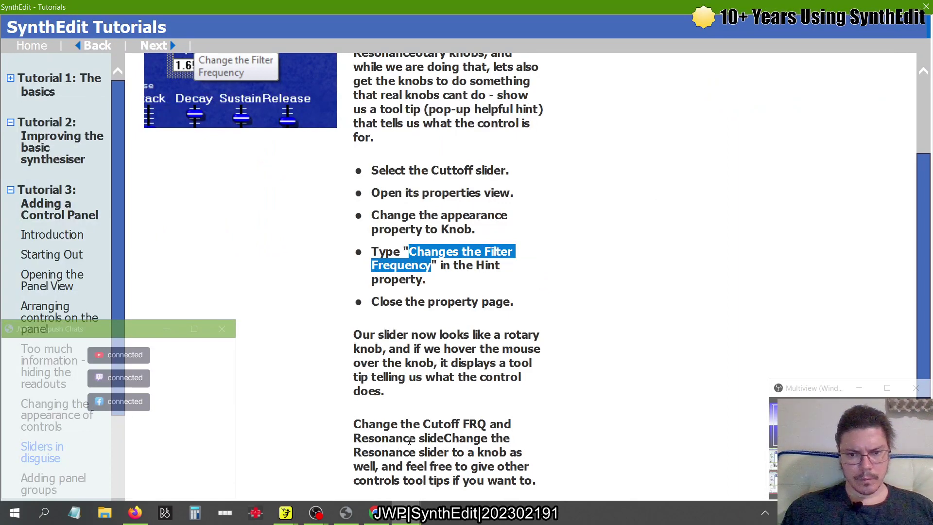
key("alt+Tab")
key("alt+Tab")
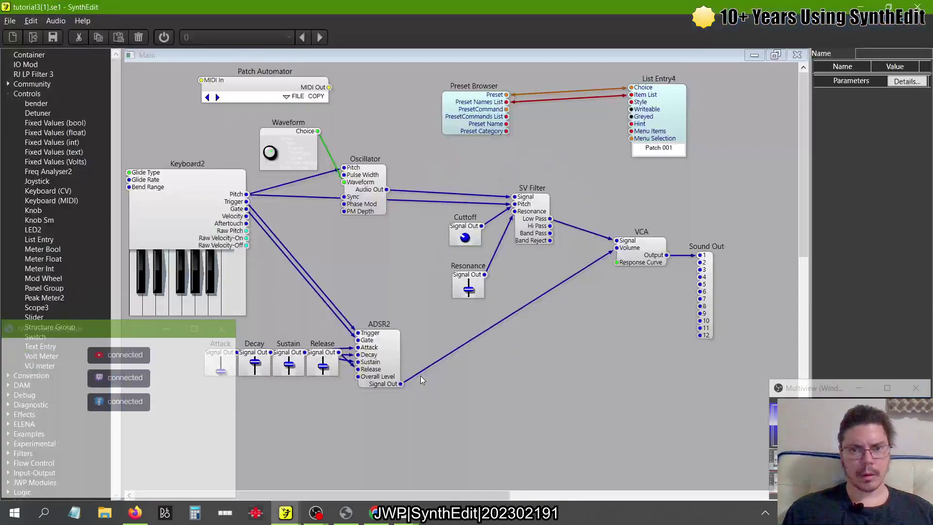
Step: Turn the Resonance slider into a knob set to about 4.98, then show the Tutorials
left_click(471, 276)
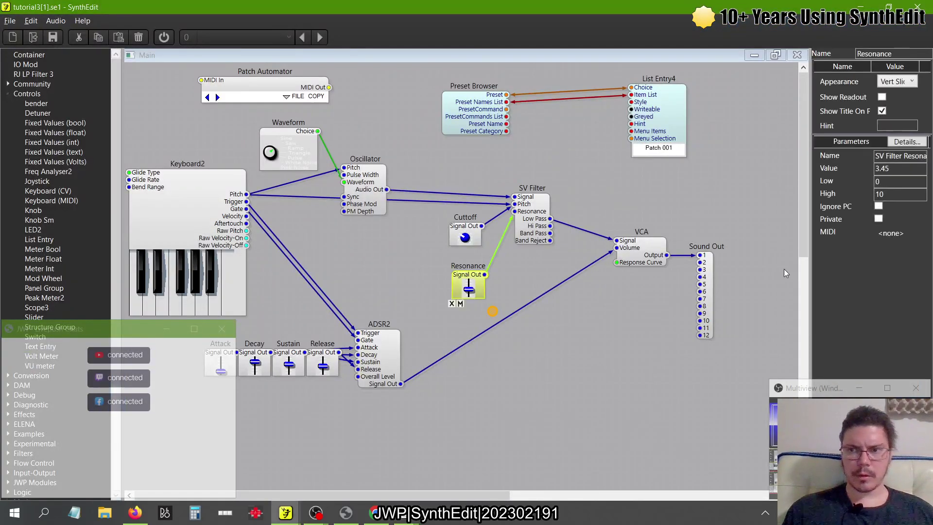
left_click(900, 81)
left_click(886, 145)
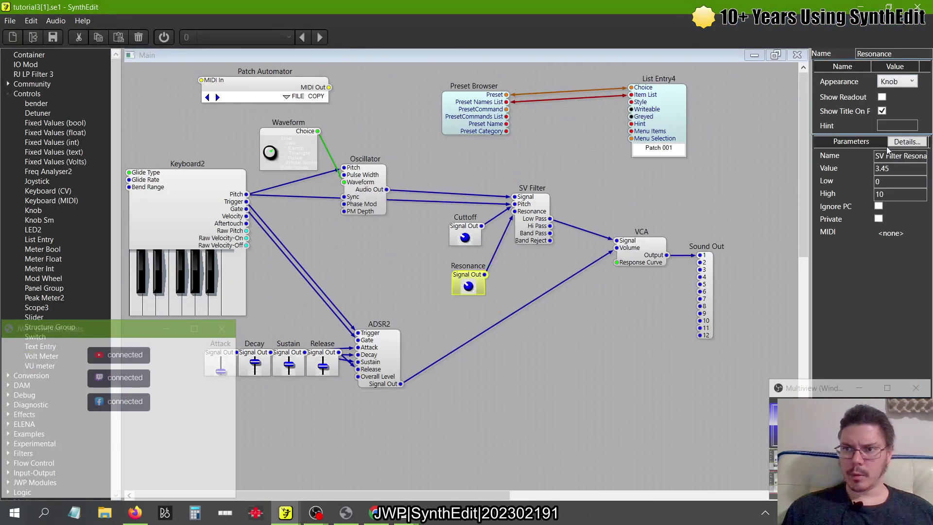
right_click(401, 256)
left_click(439, 368)
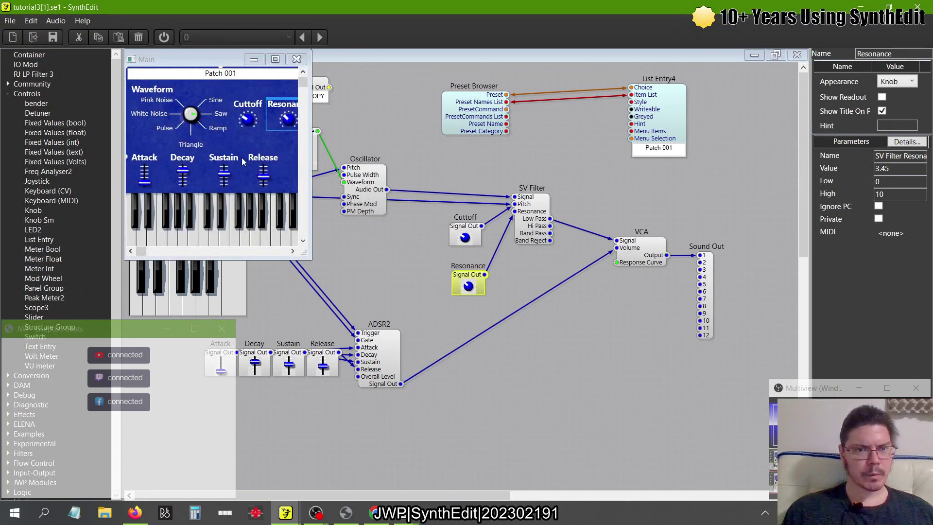
mouse_move(293, 124)
left_mouse_down()
mouse_move(261, 122)
mouse_move(307, 113)
left_mouse_up()
left_click(405, 101)
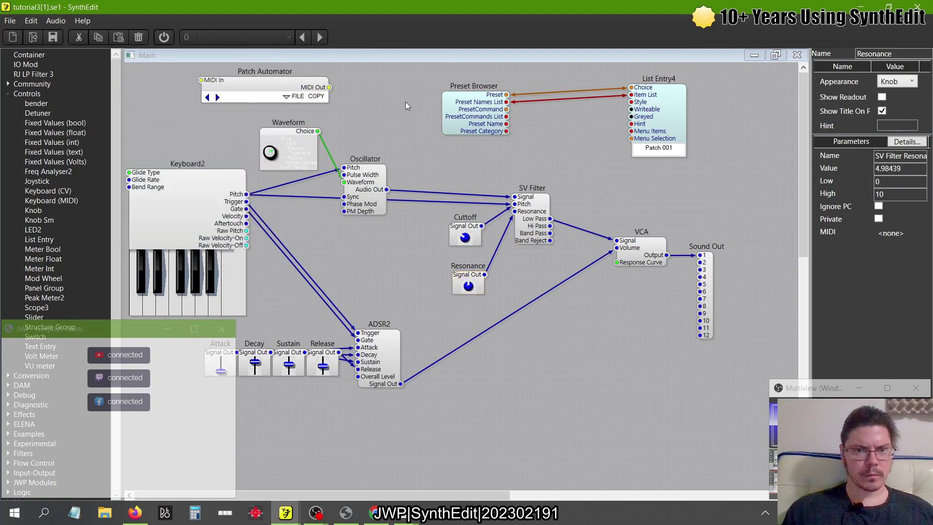
key("alt+Tab")
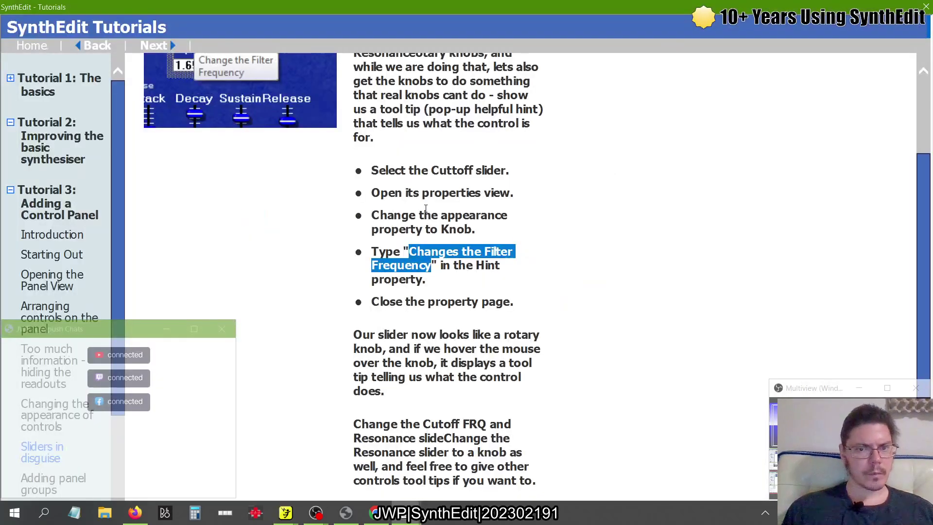
Step: Read the 'Adding panel groups' tutorial page, then return to the SynthEdit editor
left_click(160, 46)
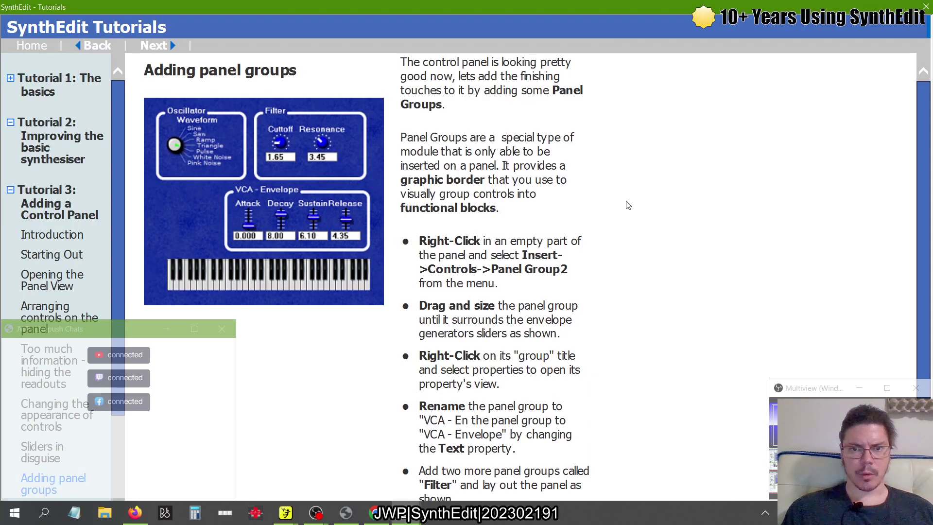
scroll(627, 205, "down", 2)
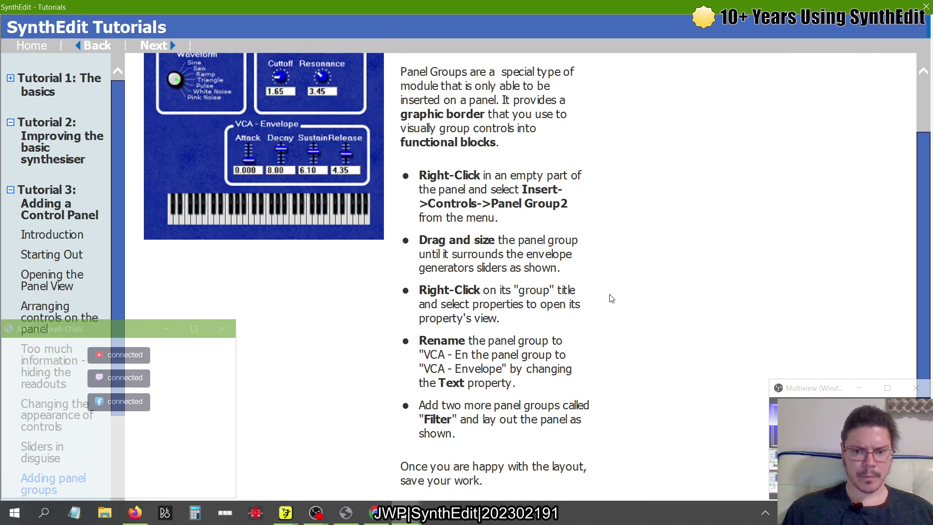
scroll(636, 314, "up", 3)
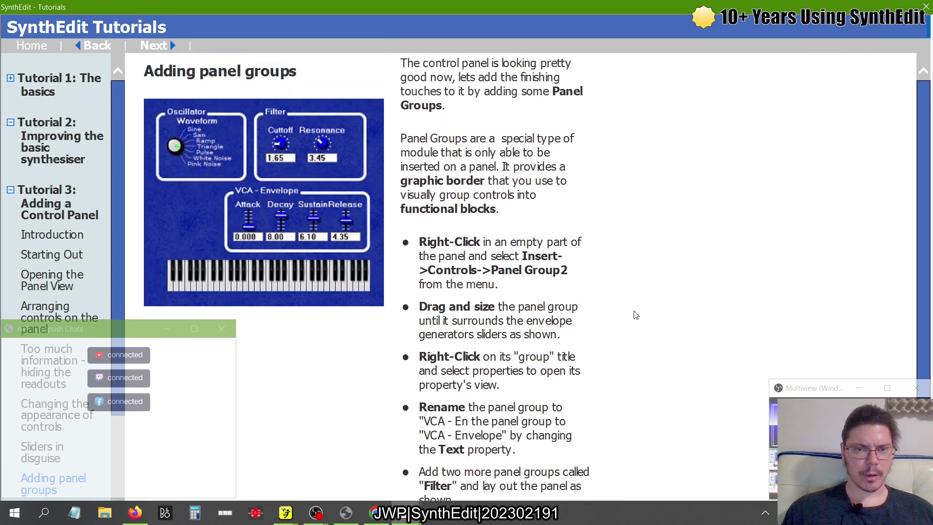
key("alt+Tab")
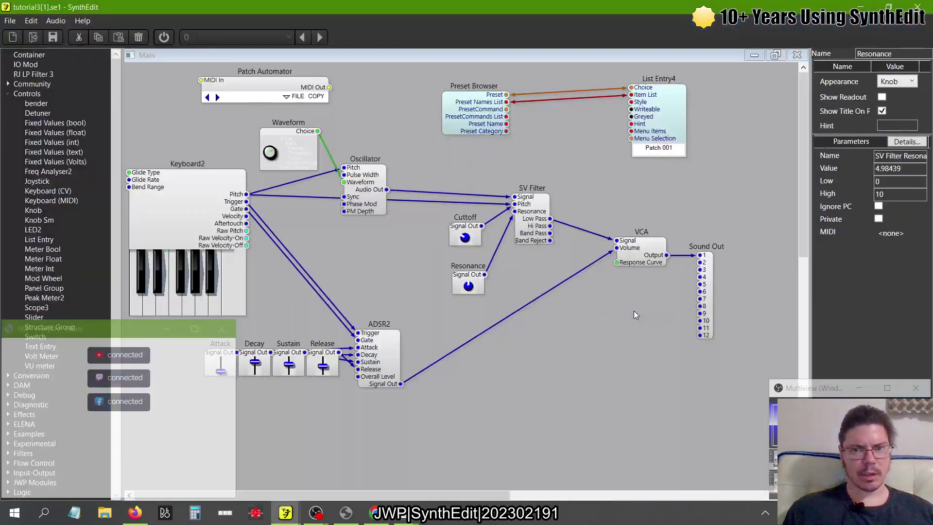
Step: Add a Panel Group module to the structure and open the panel view
left_click(8, 95)
left_click(8, 94)
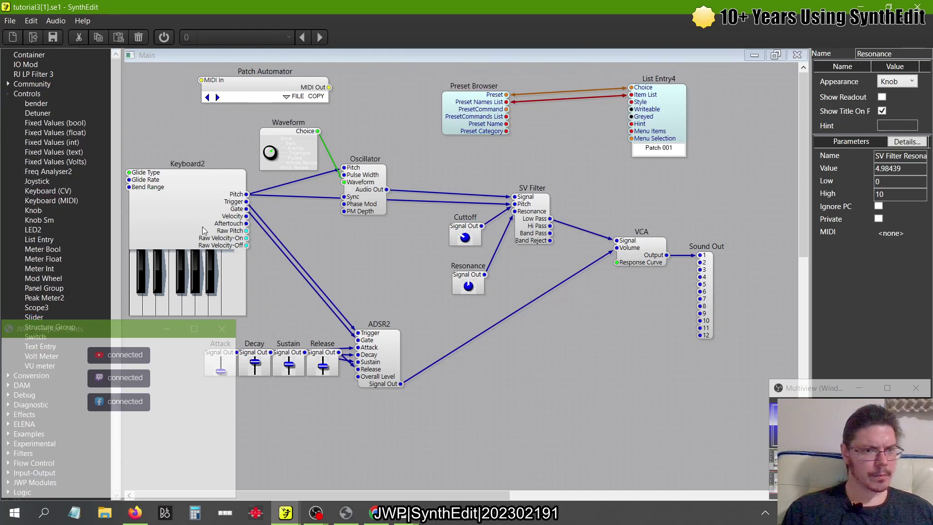
left_click_drag(46, 289, 183, 416)
right_click(488, 378)
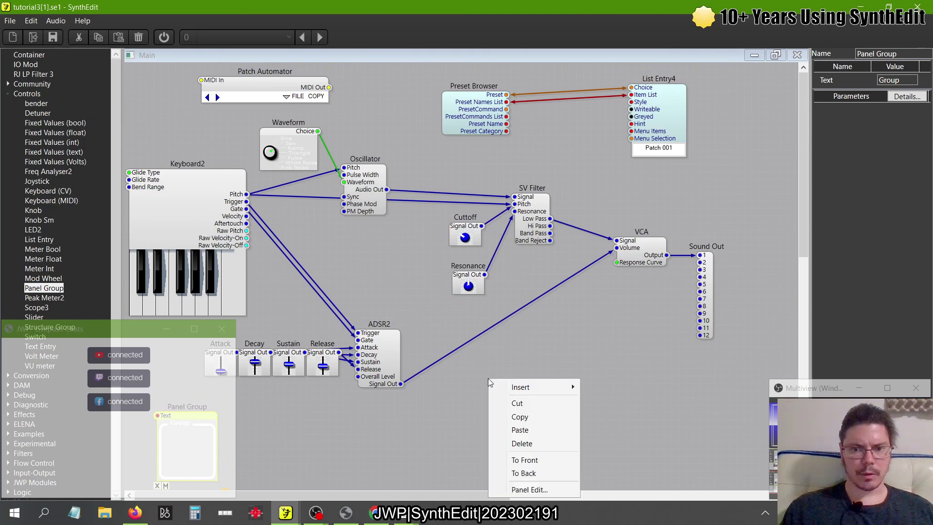
right_click(492, 371)
left_click(535, 482)
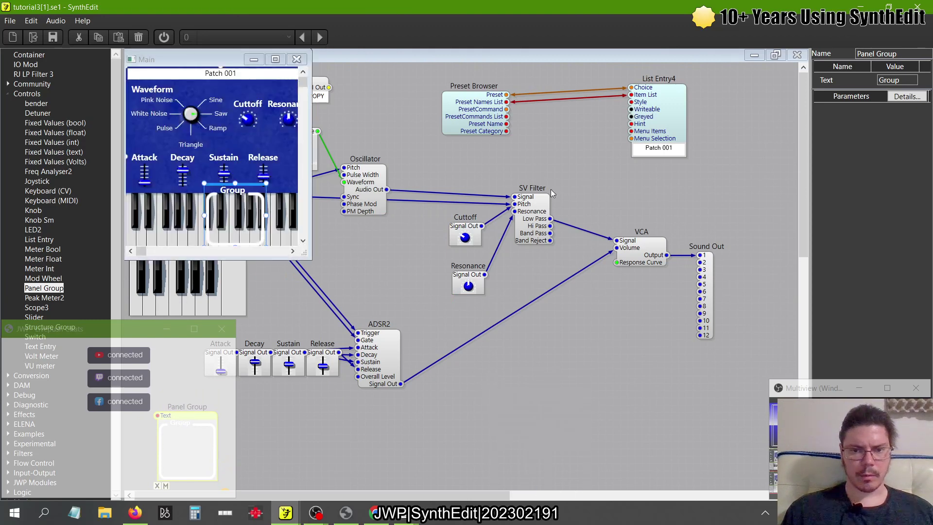
left_click_drag(224, 64, 640, 114)
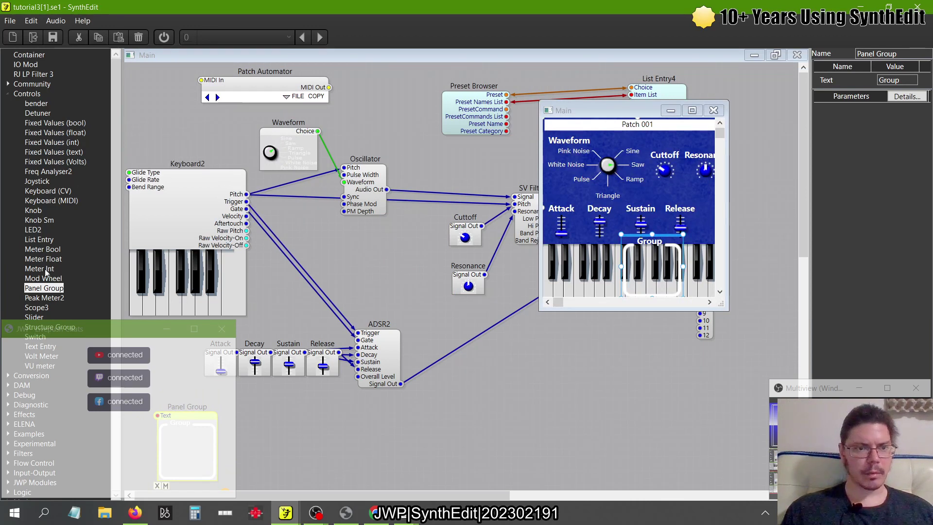
Step: Drop a Panel Group frame onto the panel and delete the spare Panel Group module
right_click(555, 189)
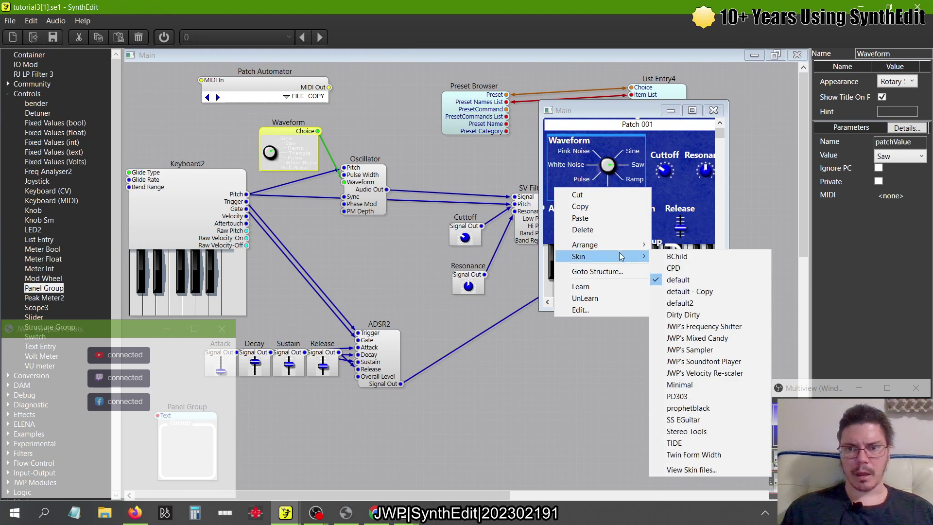
right_click(703, 210)
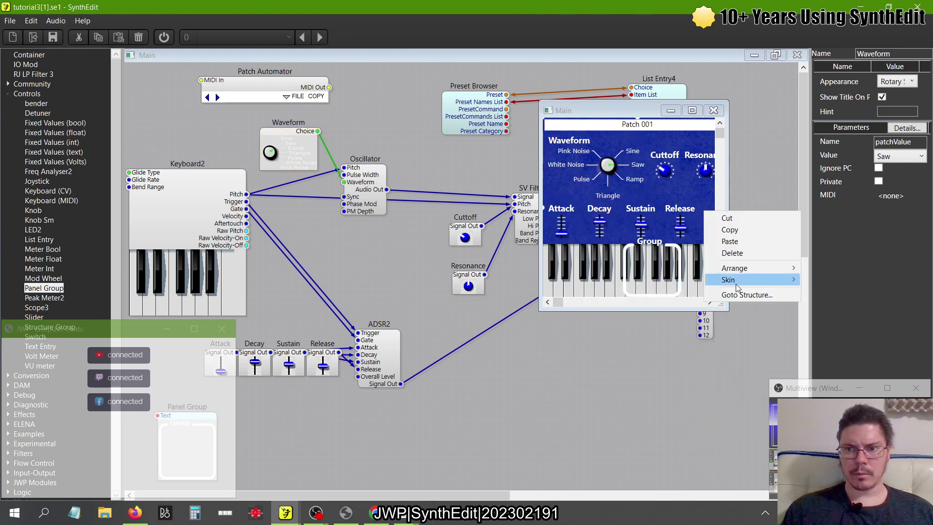
left_click(633, 114)
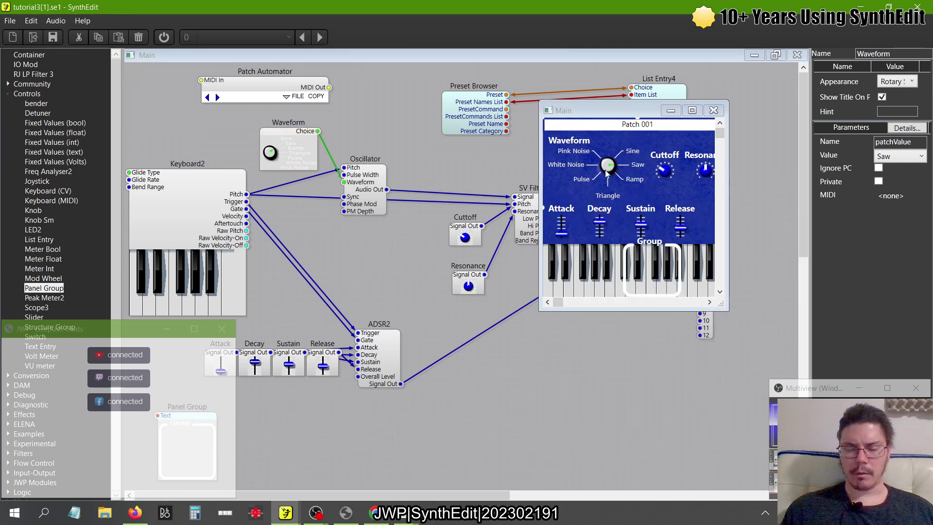
left_click_drag(45, 289, 646, 243)
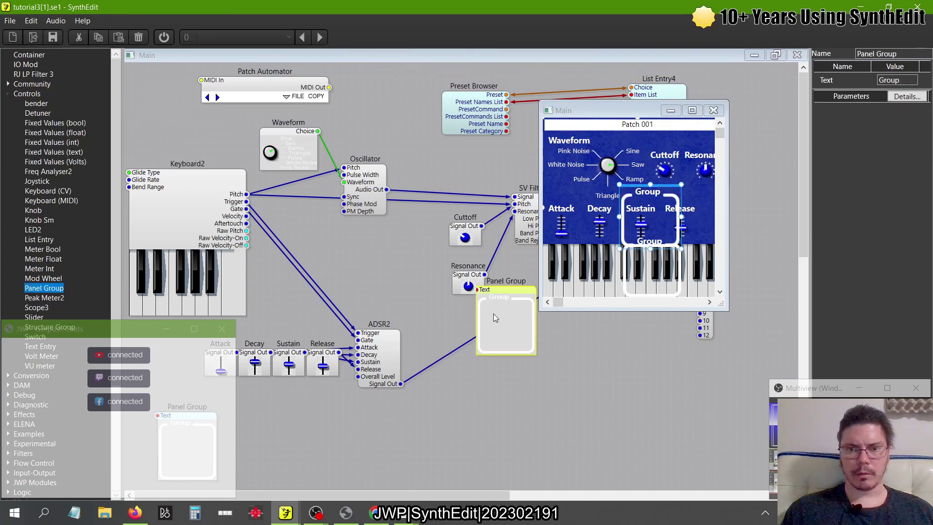
left_click_drag(498, 295, 492, 369)
left_click(572, 353)
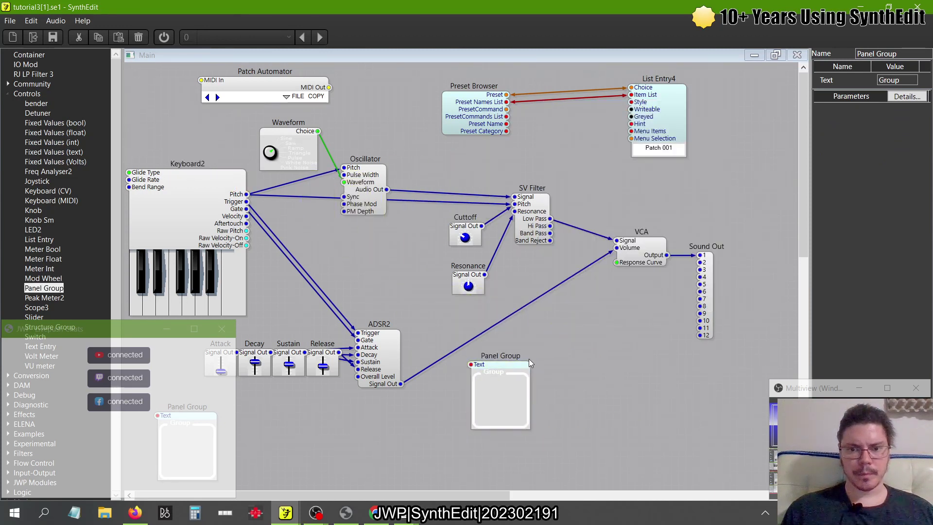
left_click(513, 369)
key("Delete")
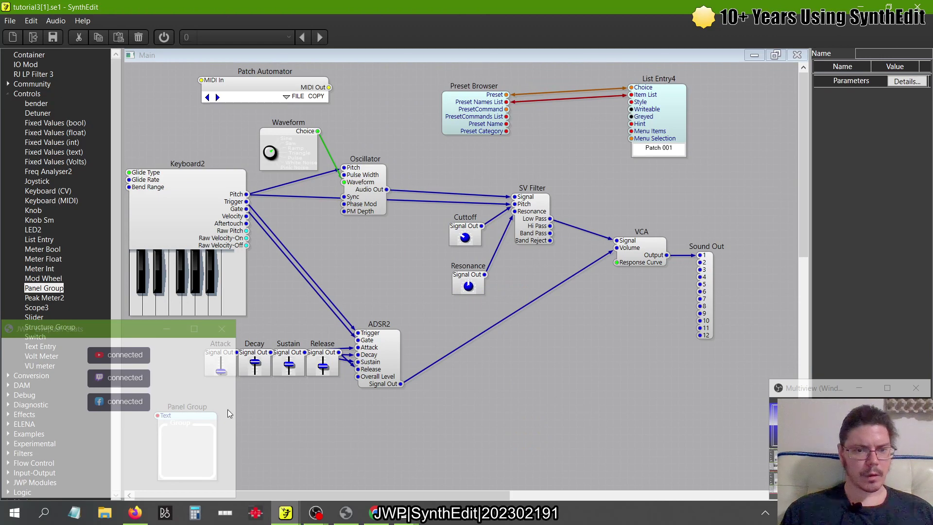
Step: In the maximized panel editor, move the Group frame to the top-left around Waveform
right_click(407, 289)
left_click(453, 397)
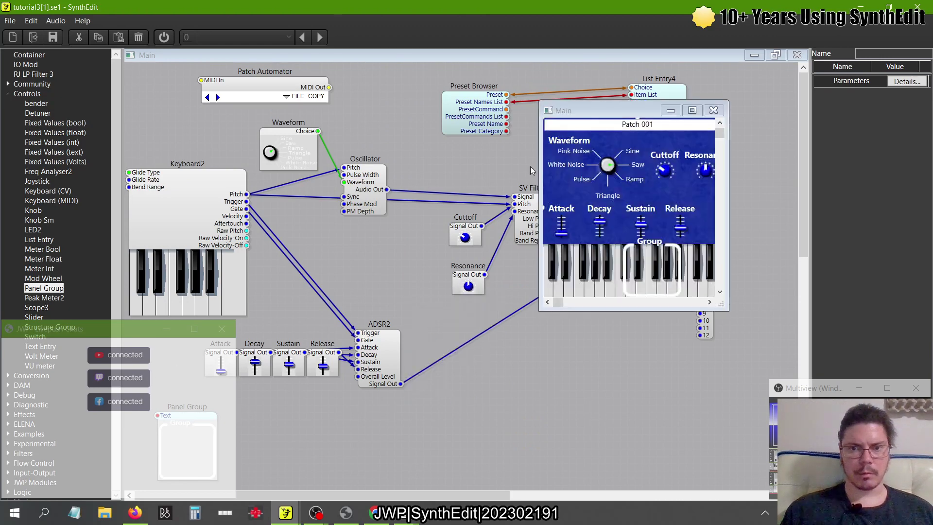
left_click(692, 111)
left_click(238, 190)
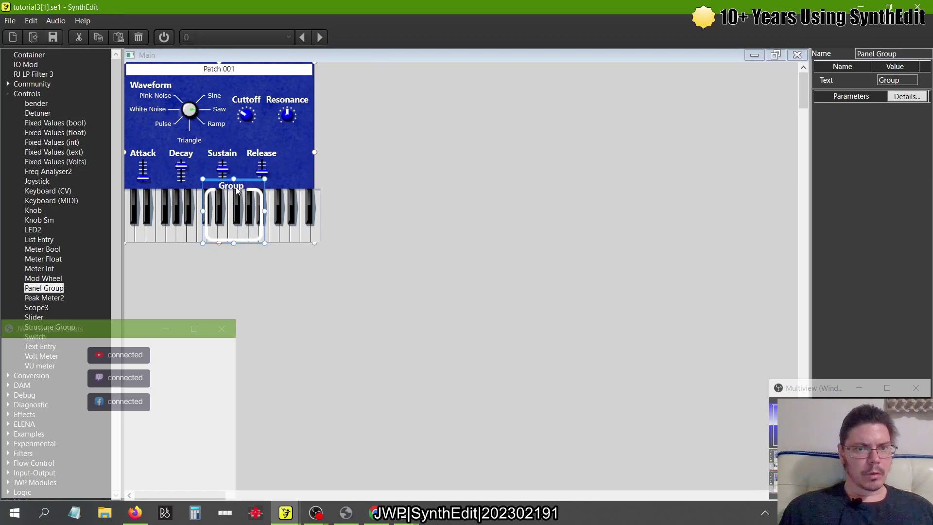
left_click_drag(245, 183, 167, 73)
key("alt+Tab")
key("alt+Tab")
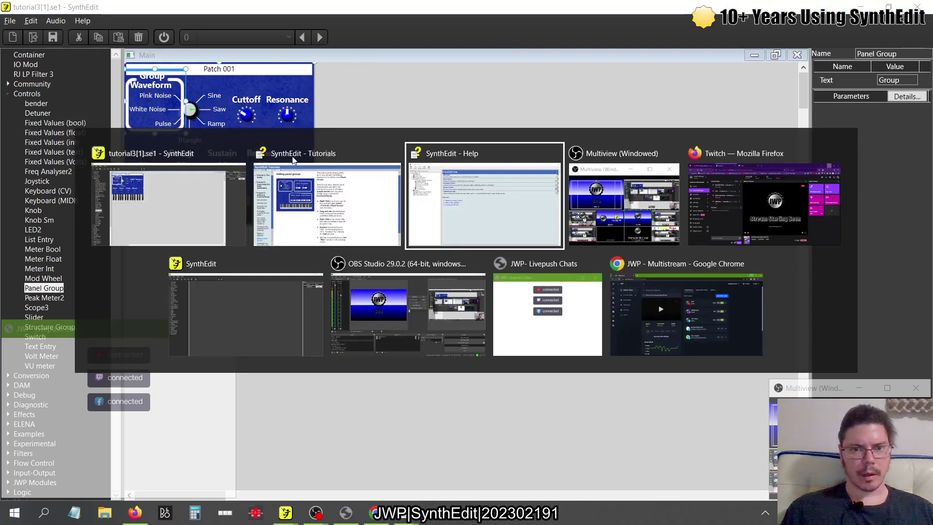
key("alt+Tab")
key("alt+Tab")
key("alt+Tab")
key("alt+Tab")
key("alt+Tab")
key("alt+Tab")
key("alt+Tab")
key("alt+Tab")
key("alt+Tab")
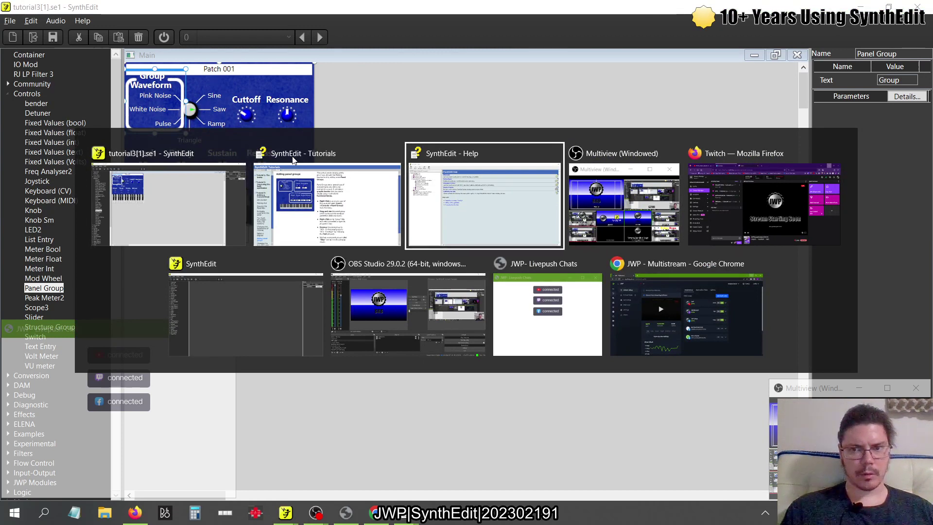
key("alt+Tab")
key("alt+Tab")
key("alt+Tab")
key("alt+Tab")
key("alt+Tab")
key("alt+Tab")
key("alt+Tab")
key("alt+Tab")
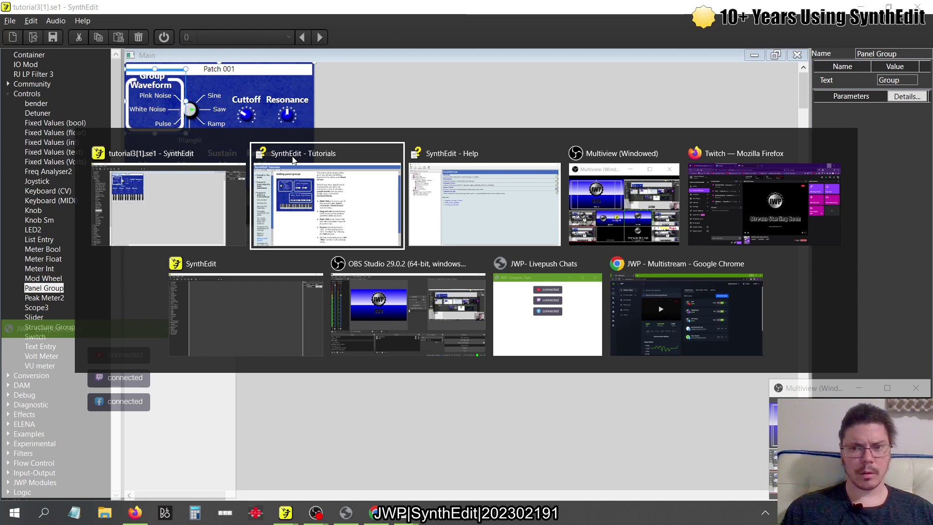
key("alt+Tab")
key("alt+Tab")
key("alt+Tab")
key("alt+Tab")
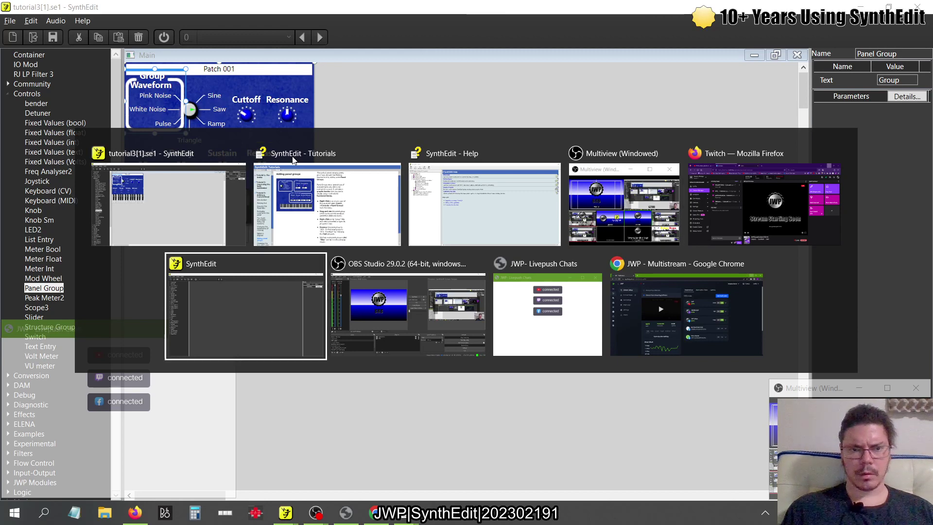
key("alt+Tab")
key("alt+shift+Tab")
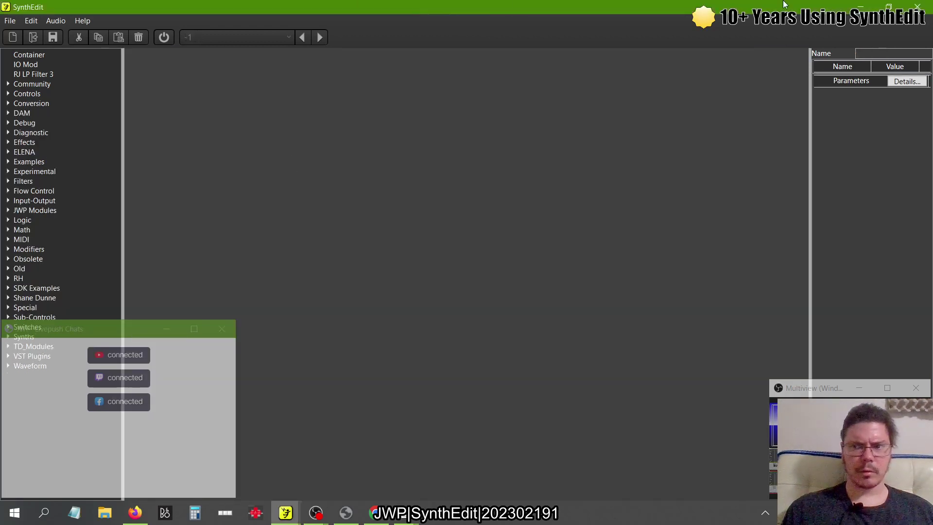
key("alt+Tab")
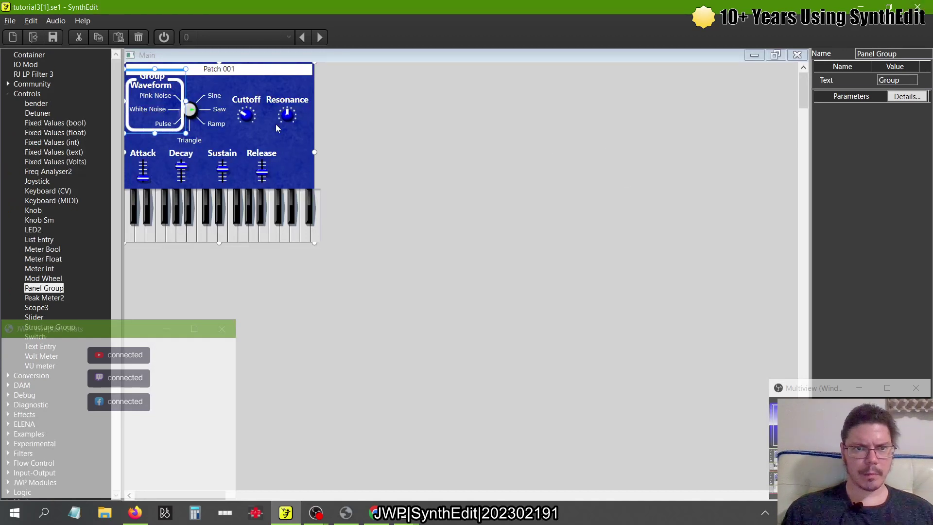
Step: Enlarge the blue panel, lower the ADSR sliders and keyboard, and shift Cutoff and Resonance right
left_click_drag(315, 243, 469, 341)
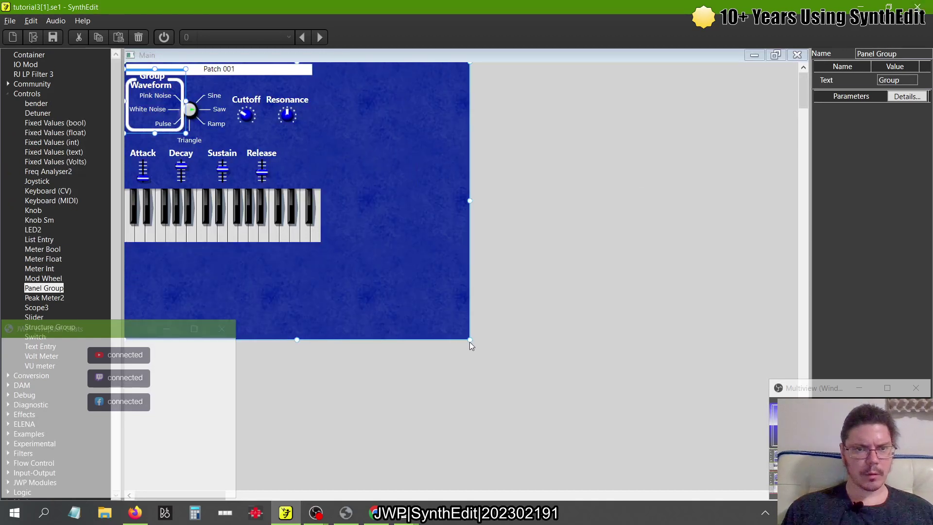
left_click_drag(349, 280, 125, 125)
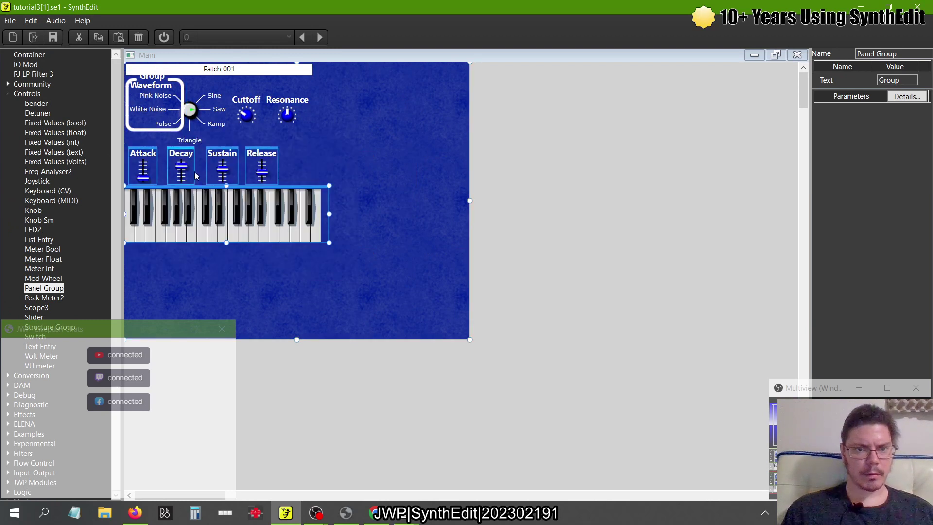
left_click_drag(195, 176, 273, 244)
left_click_drag(391, 187, 406, 129)
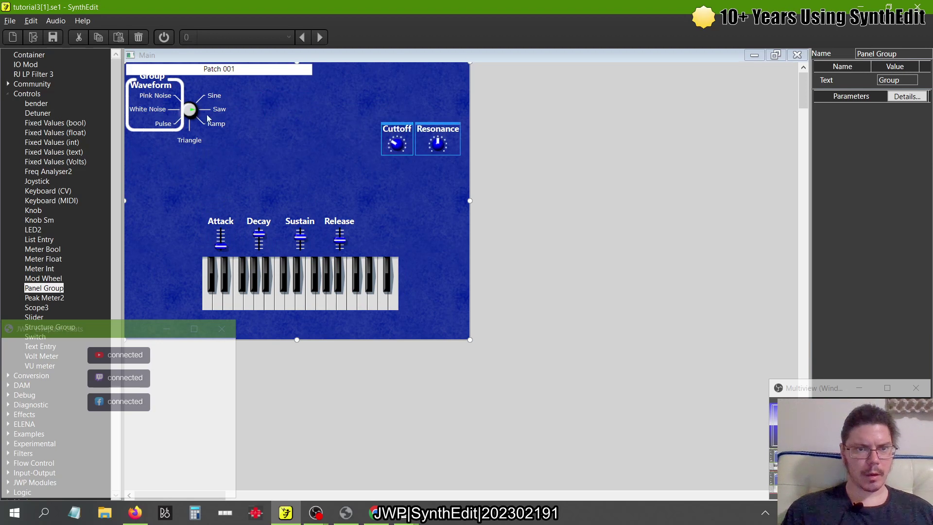
Step: Park the empty Group frame top-left and move the Waveform selector beside the keyboard
left_click(189, 83)
left_click_drag(179, 69, 307, 124)
left_click(191, 91)
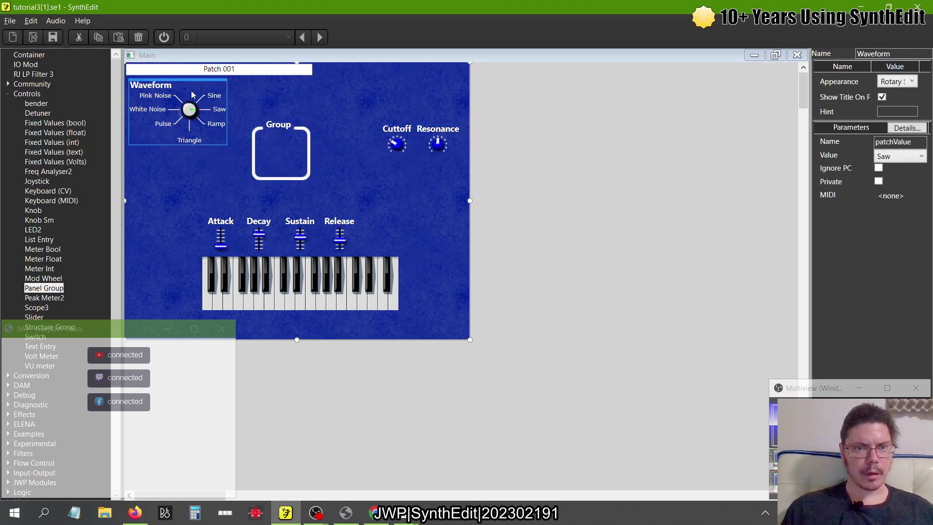
left_click_drag(187, 80, 230, 113)
left_click(291, 117)
left_click_drag(292, 117, 178, 81)
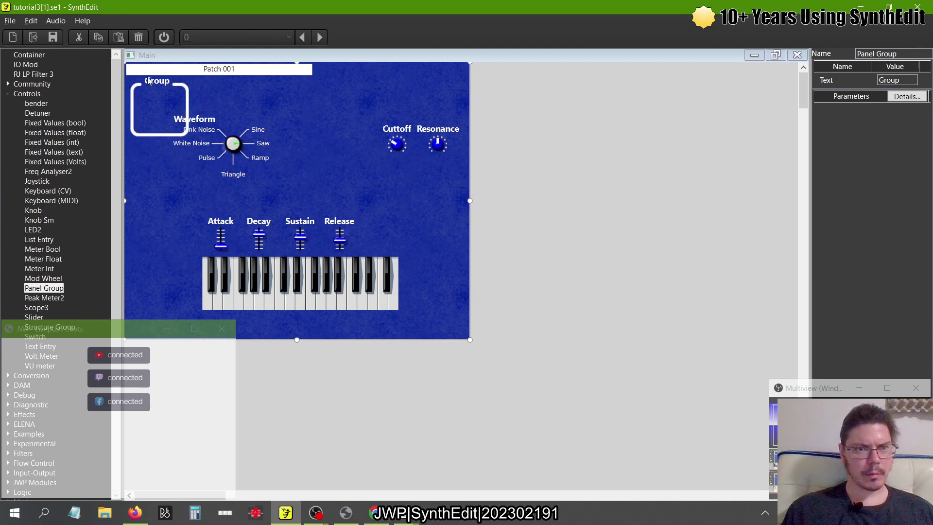
left_click_drag(156, 83, 156, 88)
left_click(255, 91)
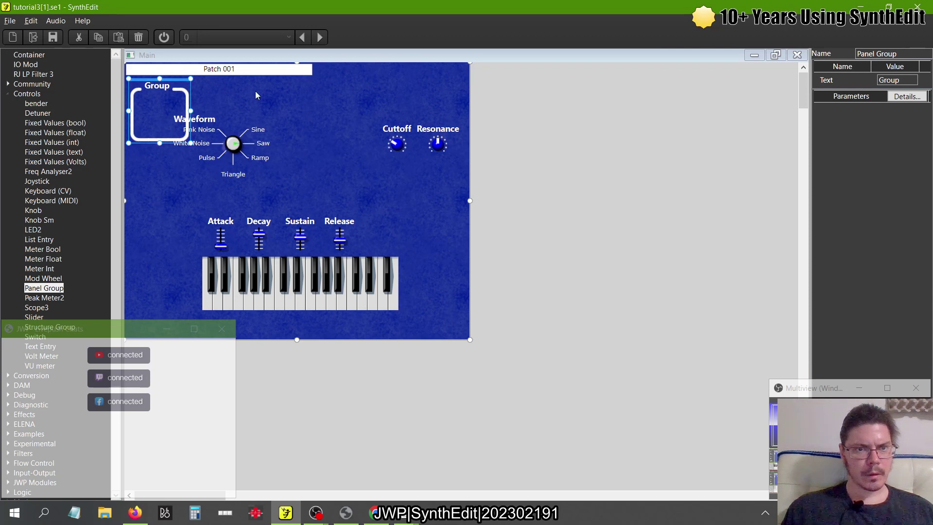
left_click(233, 144)
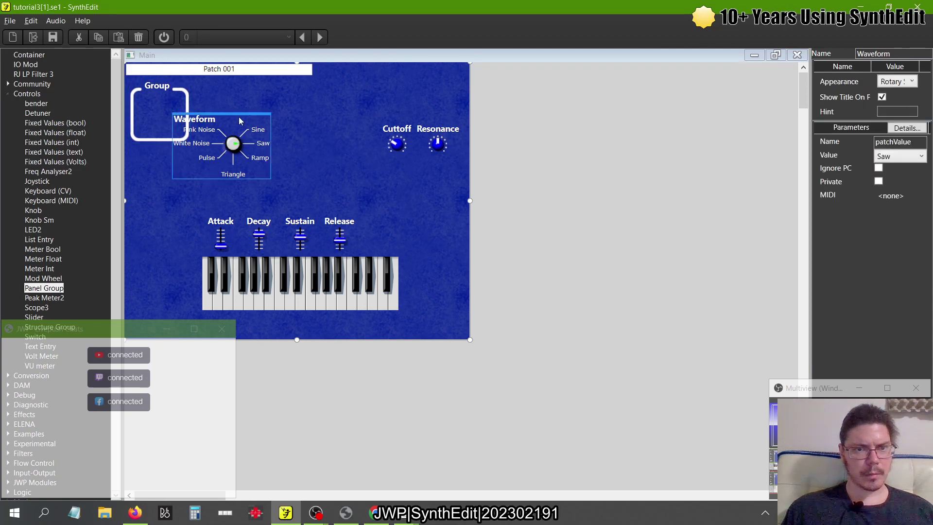
left_click_drag(240, 115, 430, 183)
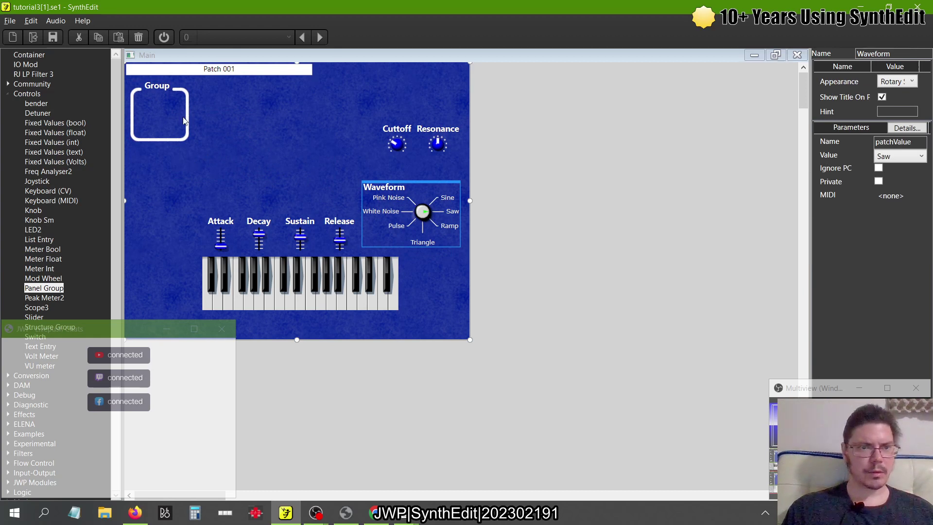
left_click(161, 84)
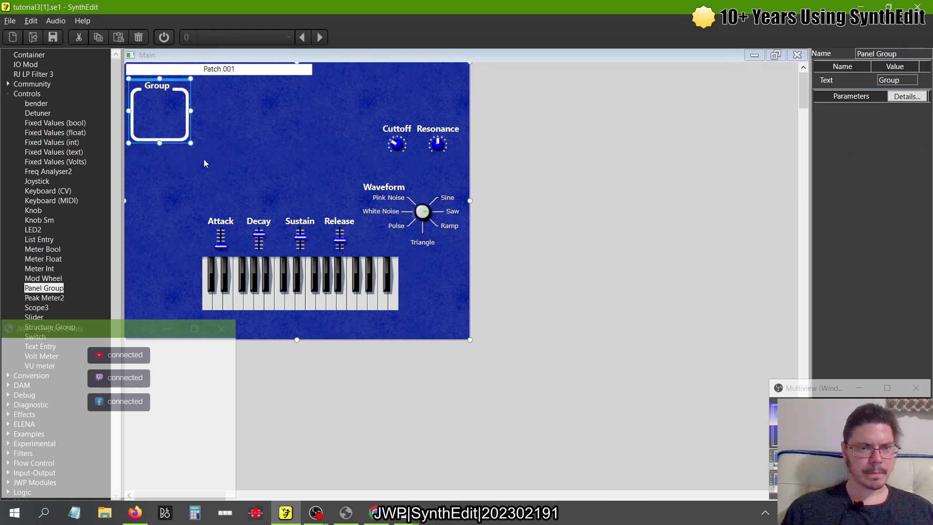
Step: Enlarge the Group frame in two passes
left_click_drag(191, 143, 246, 168)
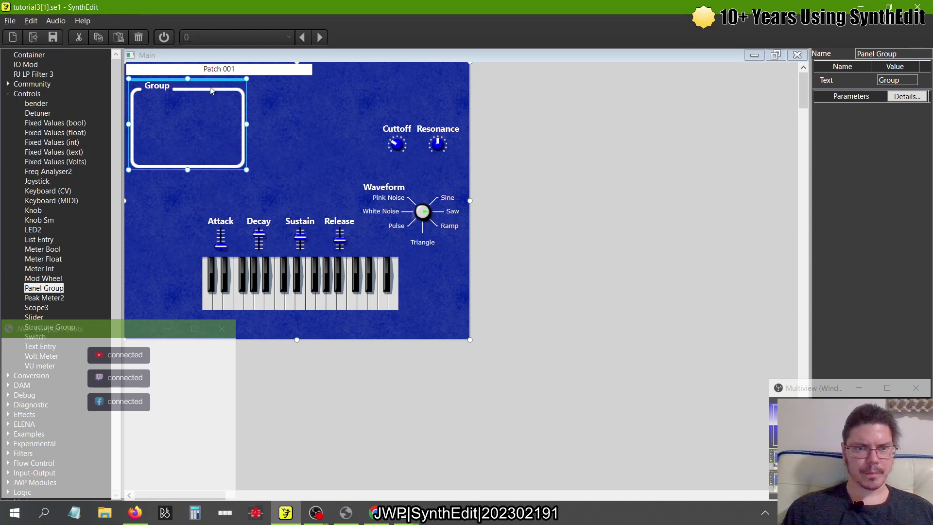
left_click(286, 157)
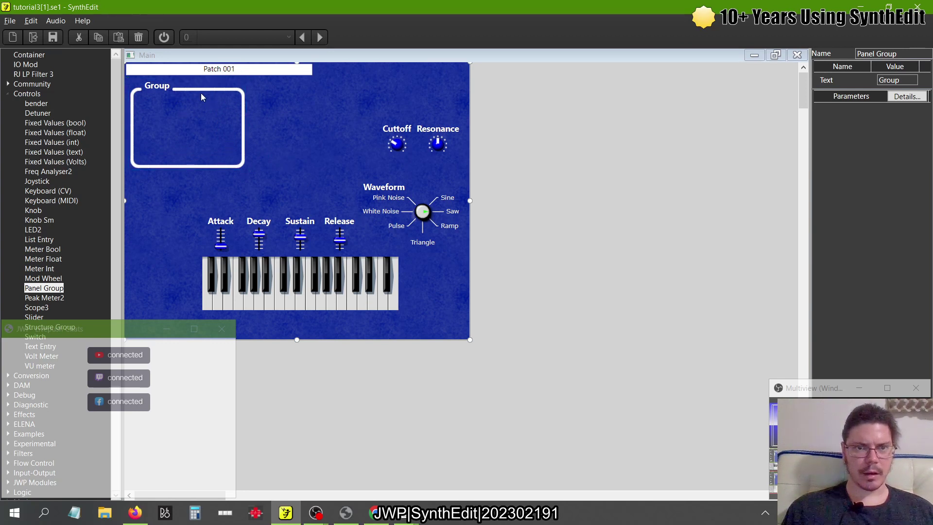
left_click(179, 88)
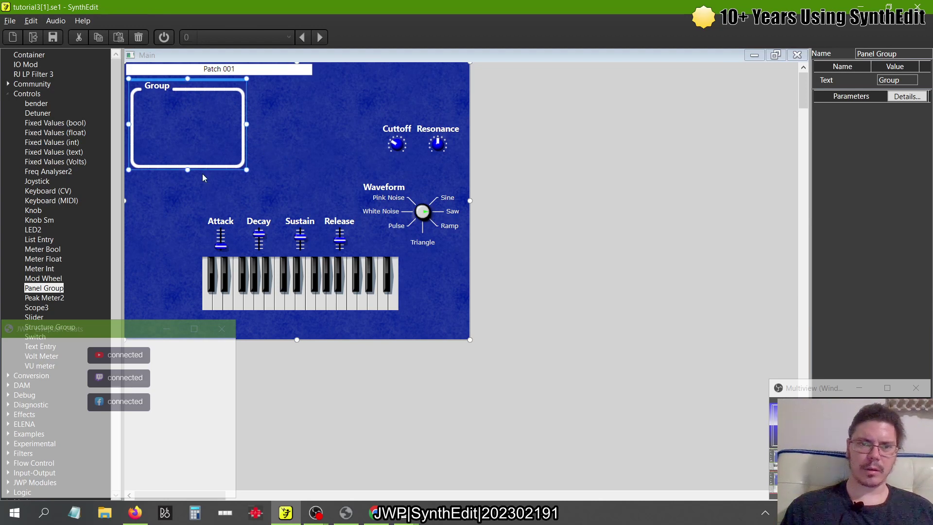
left_click(321, 171)
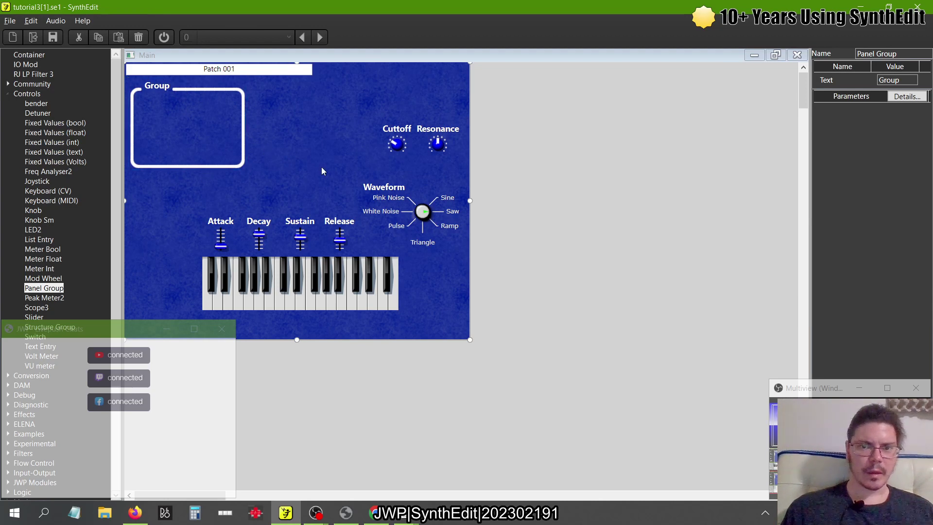
left_click(244, 125)
left_click_drag(246, 170, 298, 205)
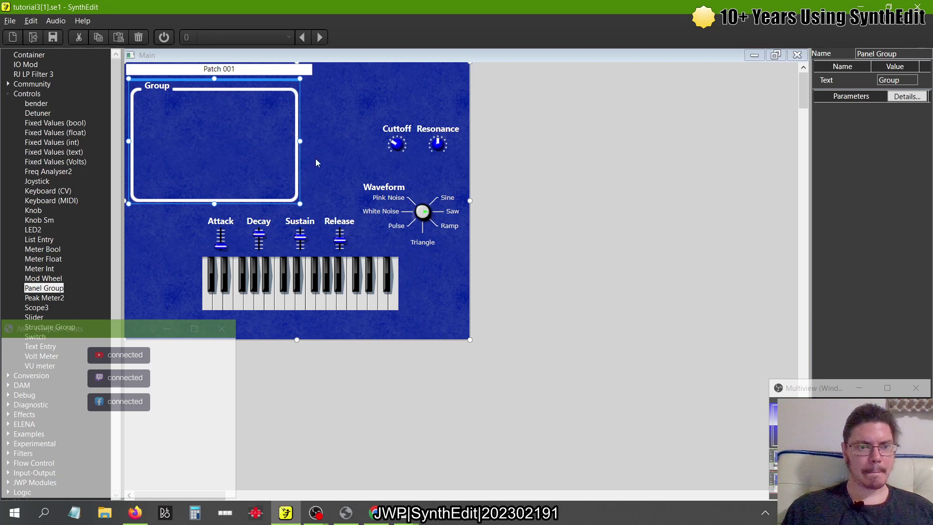
Step: Move the Waveform selector into the Group frame and resize the frame snugly around it
left_click_drag(380, 185, 165, 99)
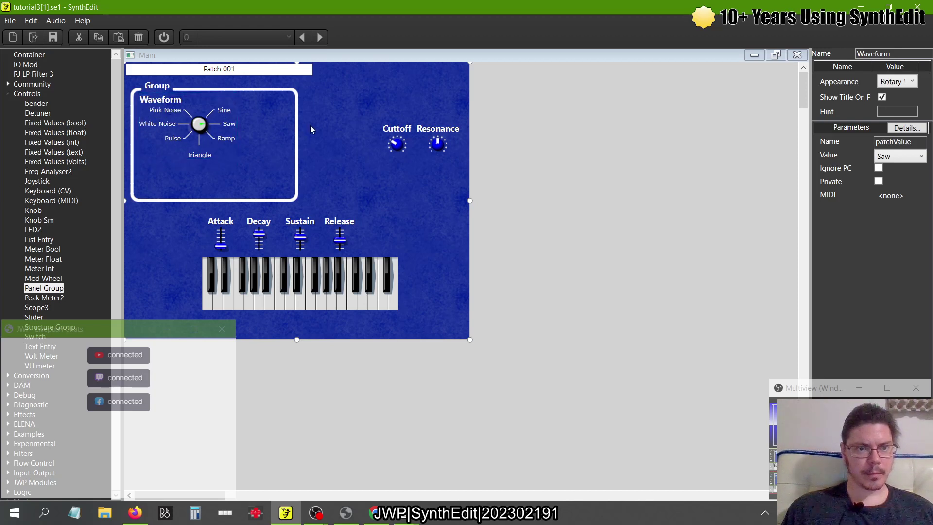
left_click(289, 197)
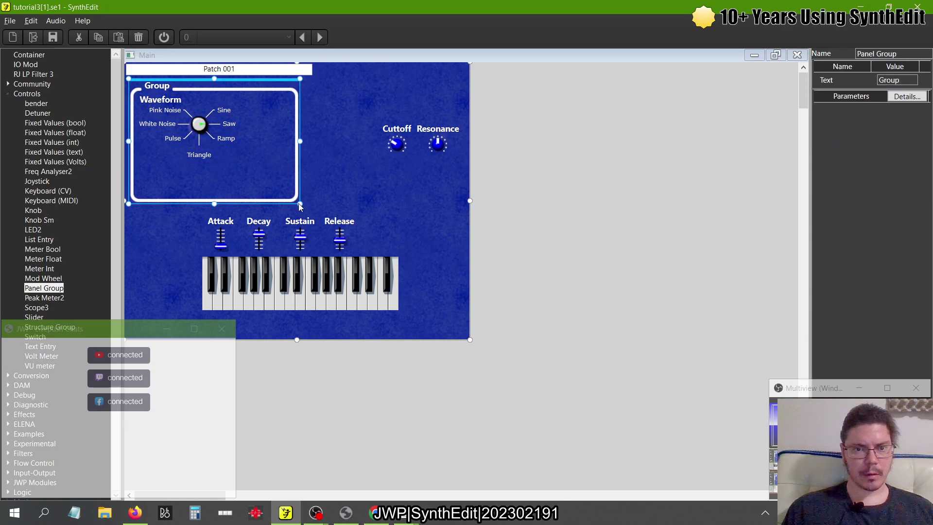
left_click_drag(298, 201, 243, 170)
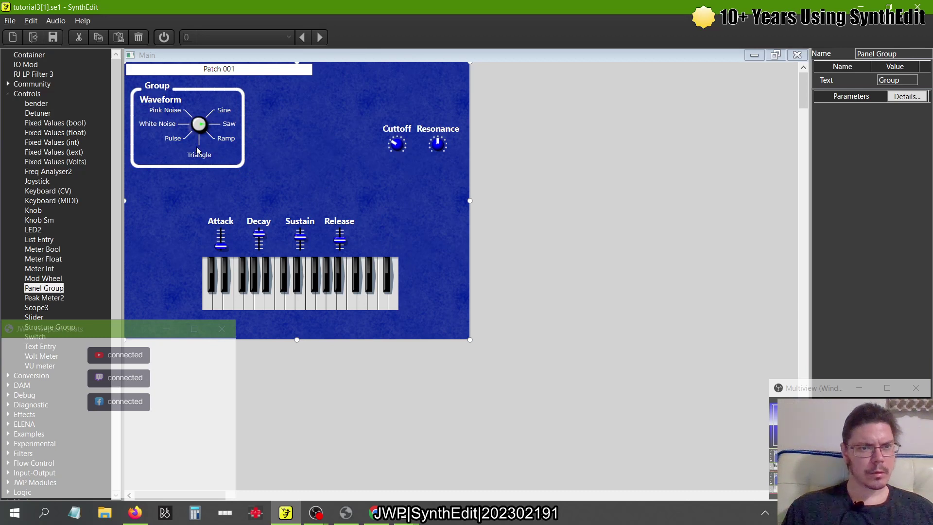
left_click(184, 115)
left_click_drag(169, 96, 170, 101)
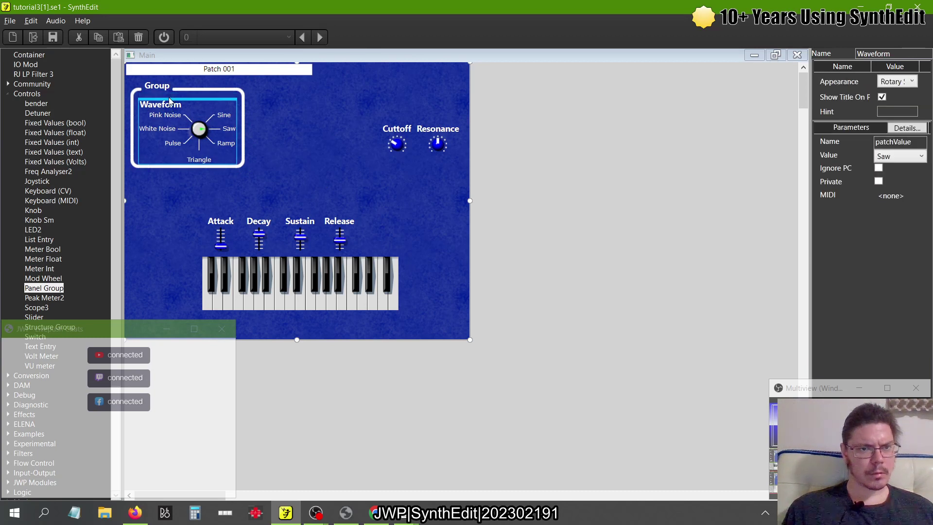
left_click(242, 164)
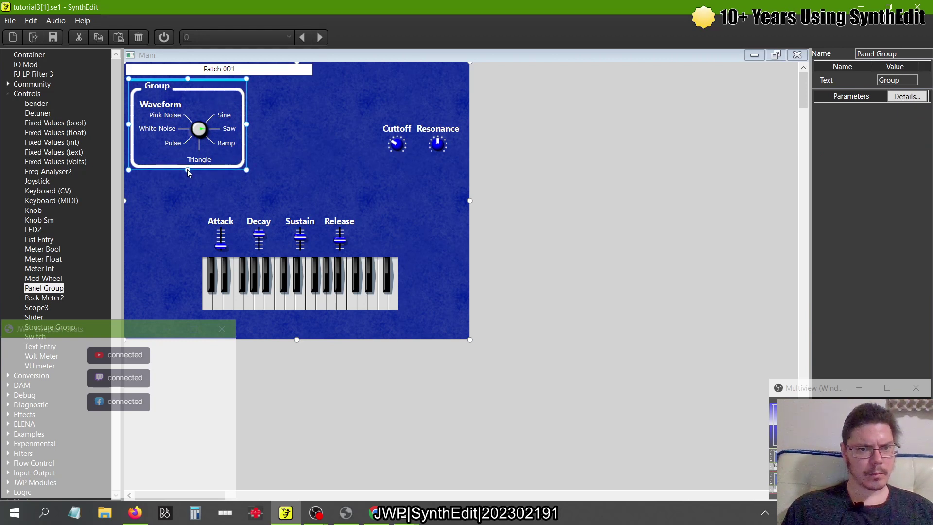
left_click_drag(187, 170, 187, 173)
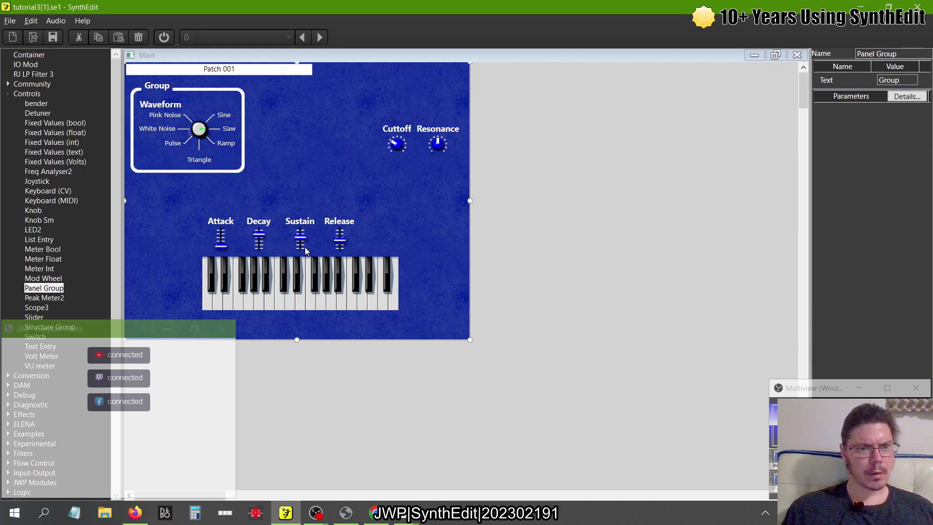
left_click(219, 90)
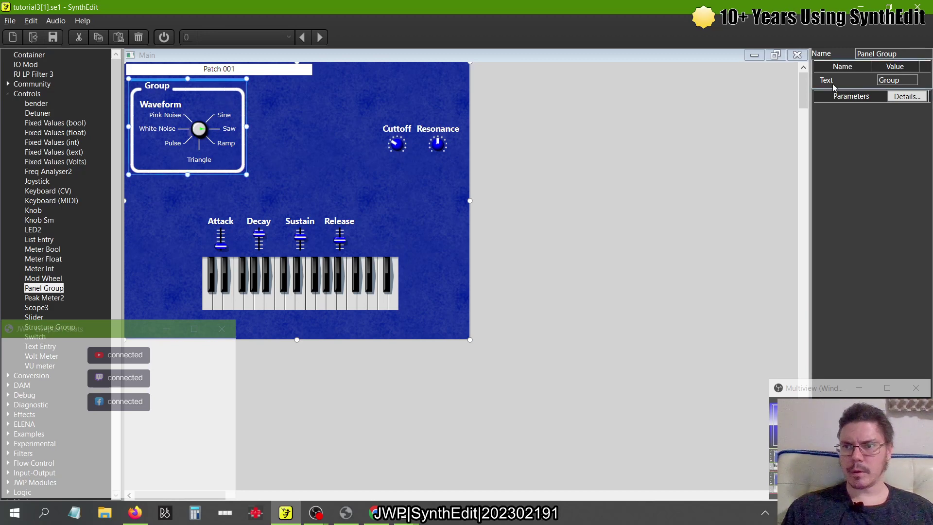
Step: Retitle the group 'Oscillator' and tighten its frame around the Waveform knob
key("alt+Tab")
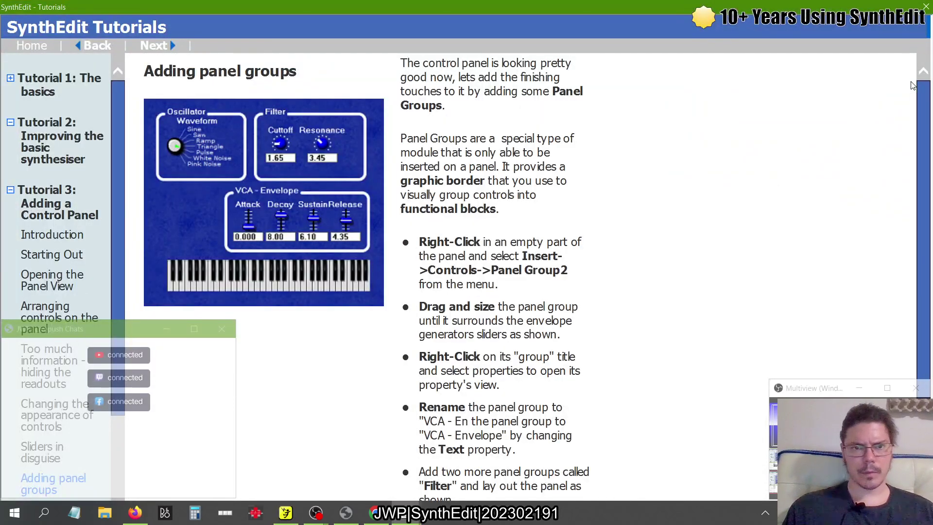
key("alt+Tab")
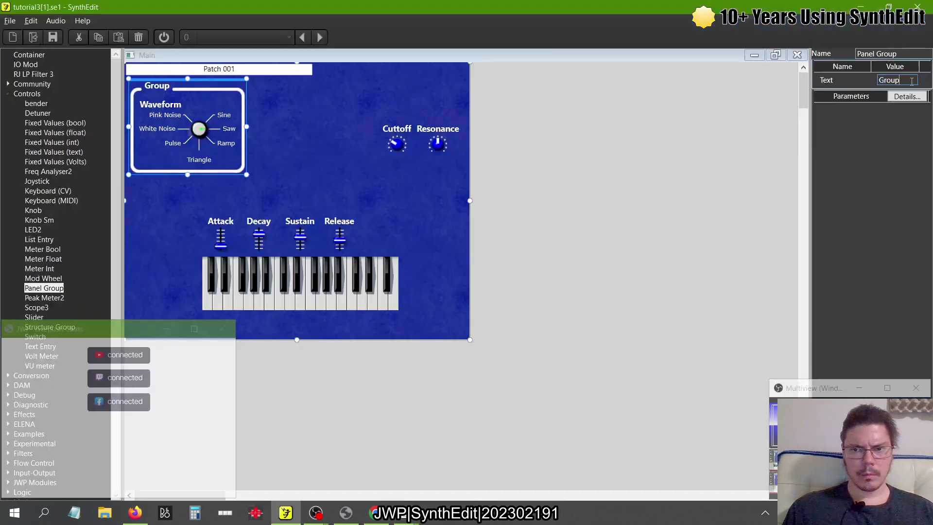
key("BackSpace")
key("BackSpace")
key("BackSpace")
key("BackSpace")
key("BackSpace")
type("Os")
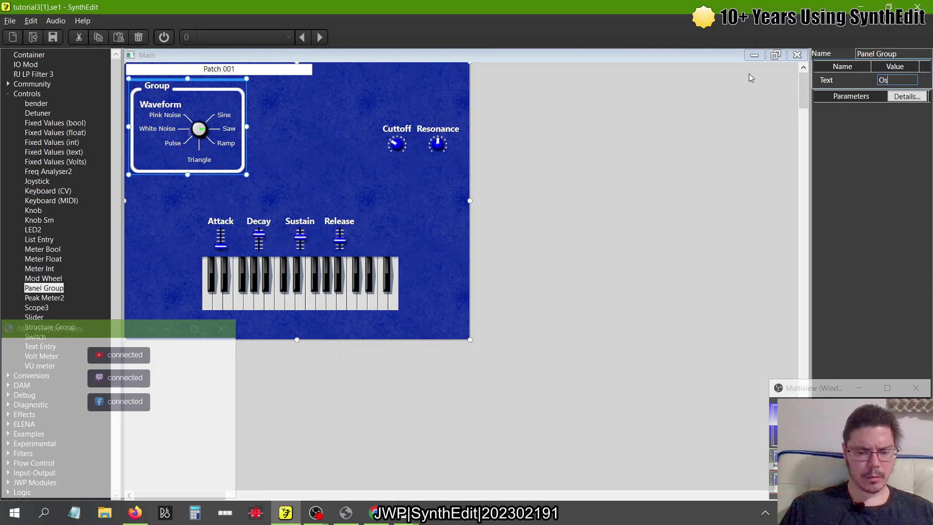
type("cillator")
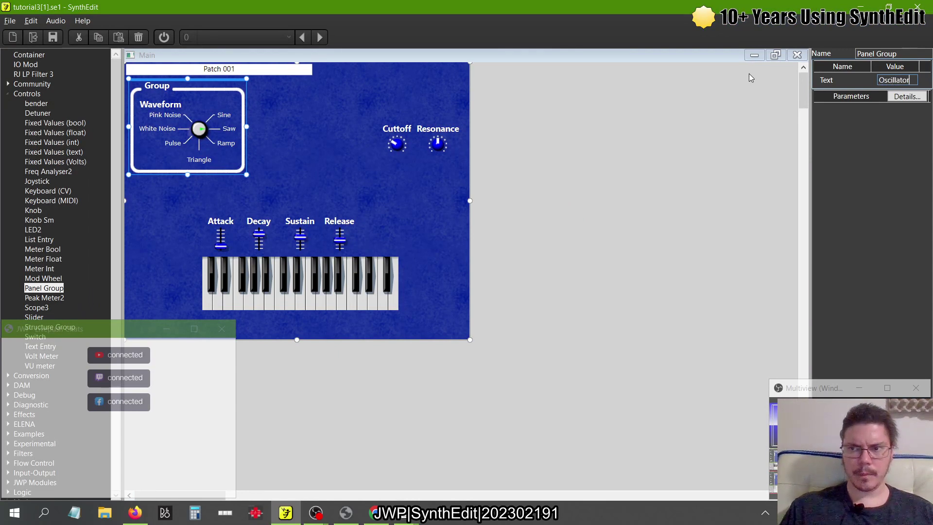
key("Tab")
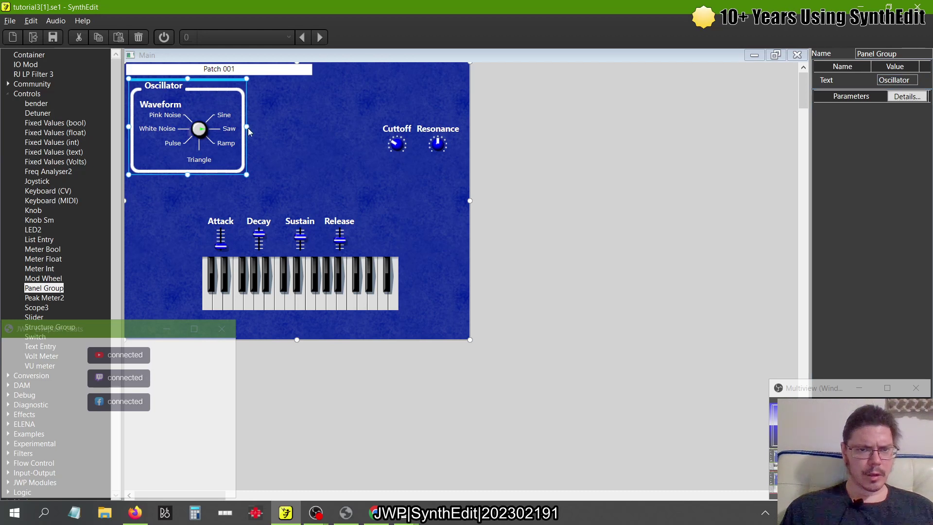
mouse_move(246, 127)
left_mouse_down()
mouse_move(169, 128)
mouse_move(247, 129)
left_mouse_up()
left_click(298, 139)
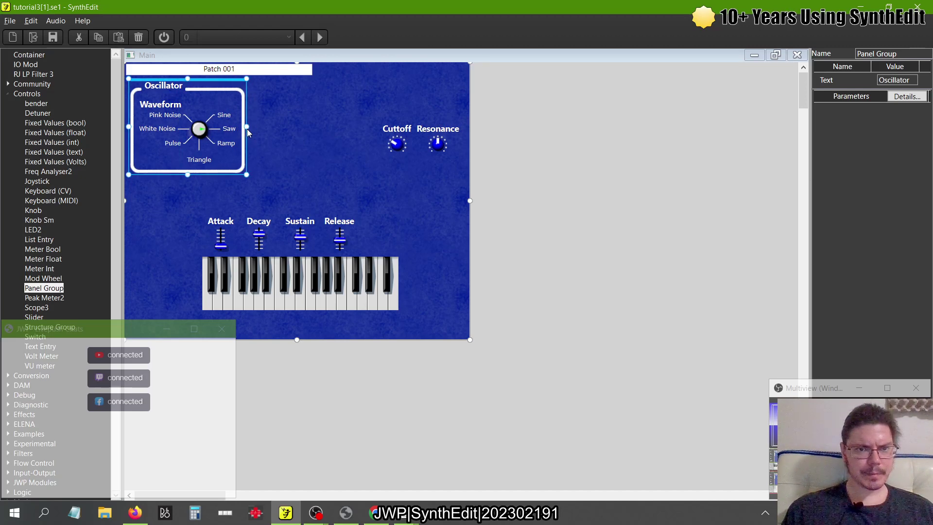
Step: Check the tutorial layout, then shrink the panel window to reveal the structure
key("alt+Tab")
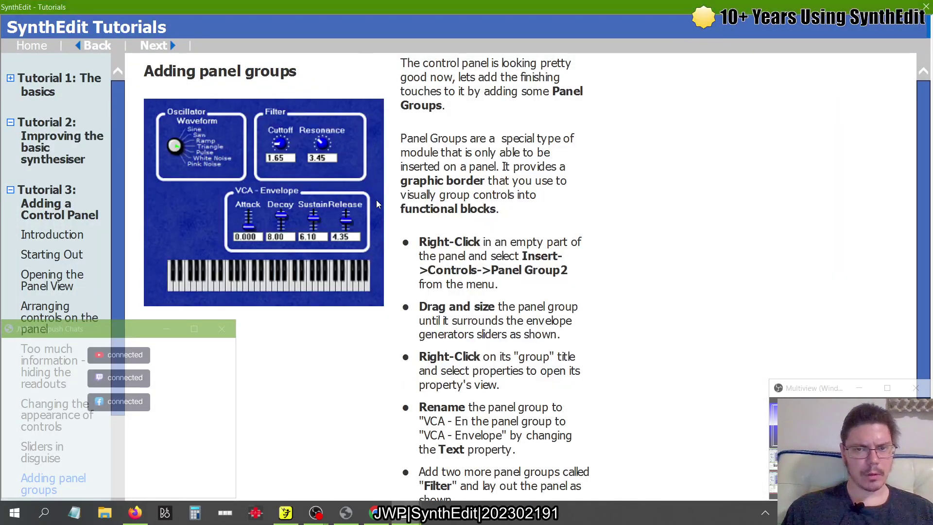
key("alt+Tab")
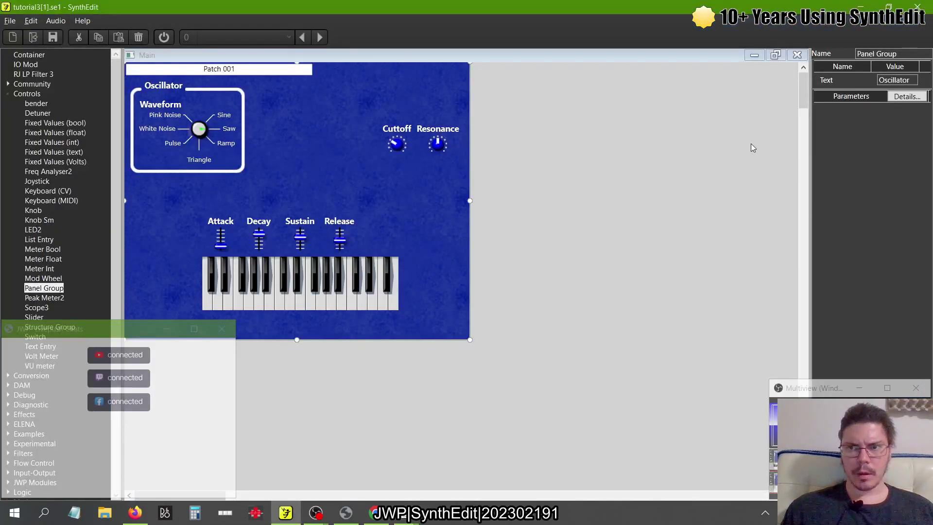
left_click(775, 55)
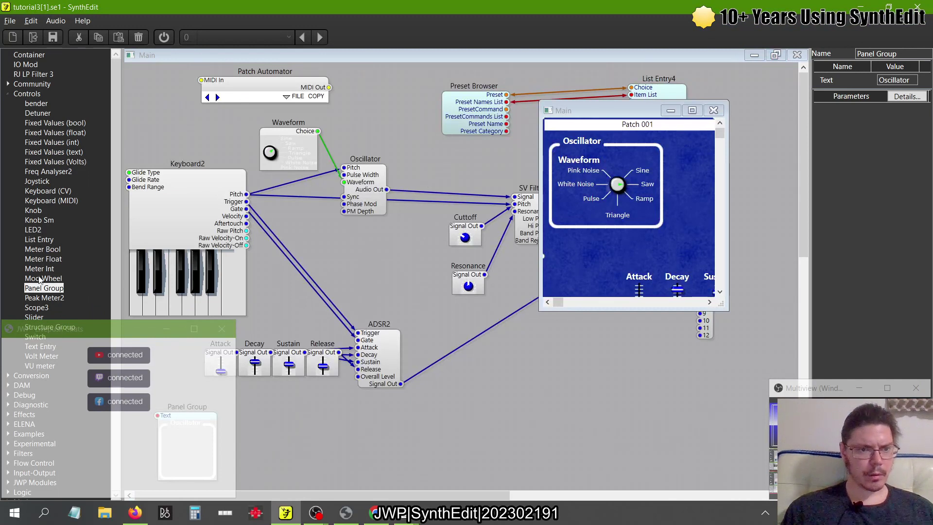
Step: Add a new panel group module to the structure and title it 'Filter'
left_click_drag(43, 288, 273, 433)
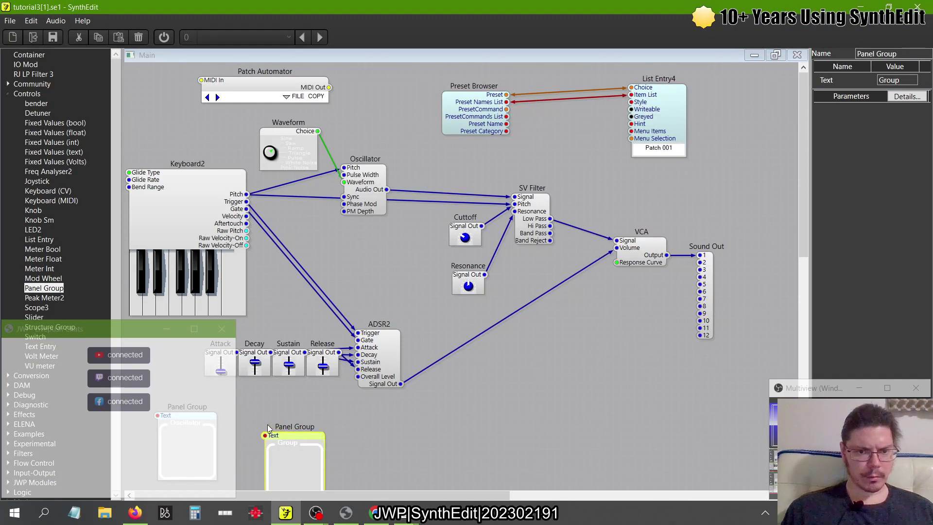
left_click_drag(284, 434, 250, 415)
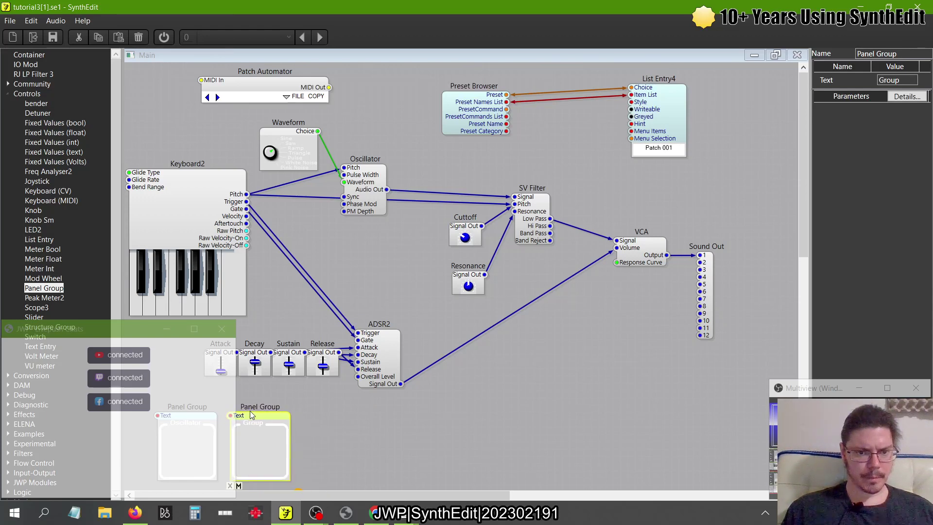
key("alt+Tab")
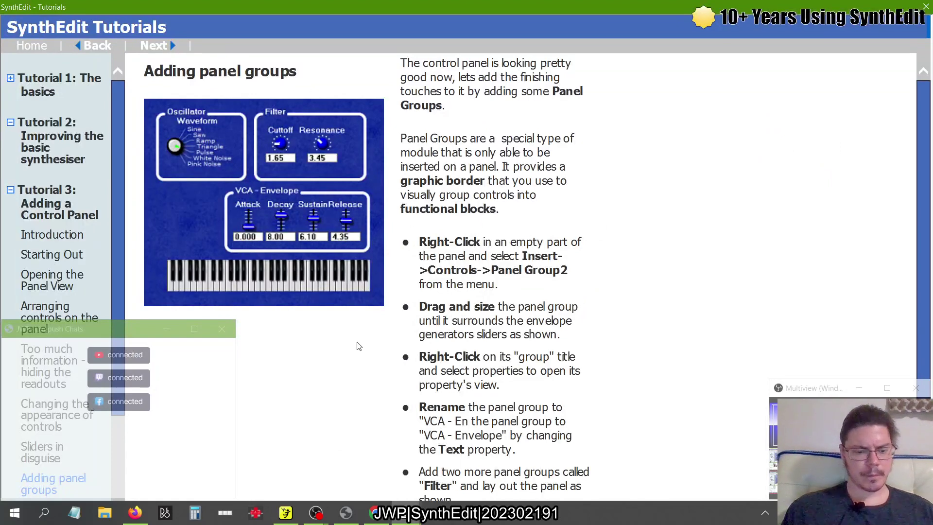
key("alt+Tab")
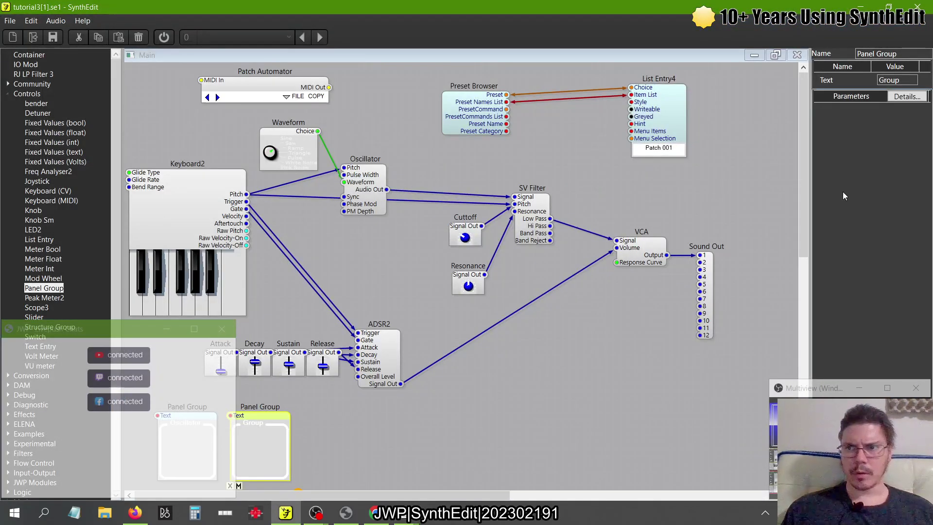
double_click(896, 79)
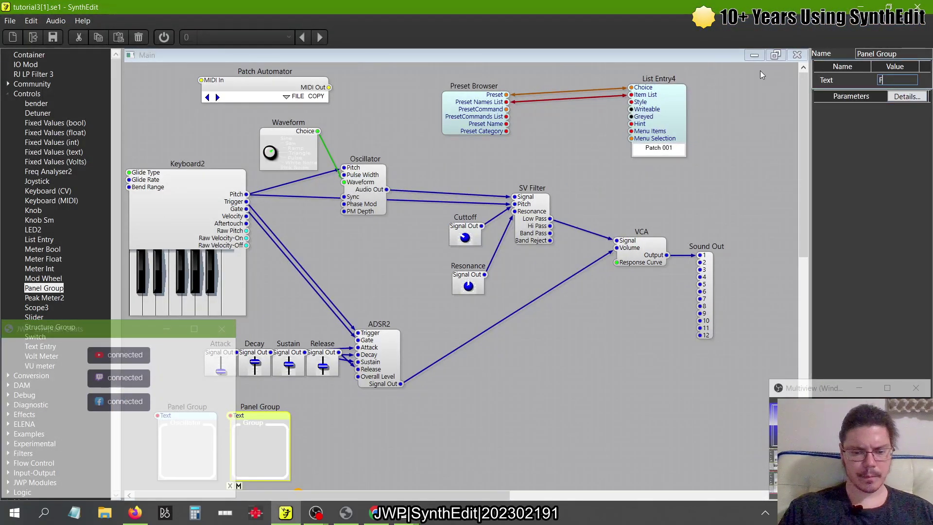
type("Filter")
key("Tab")
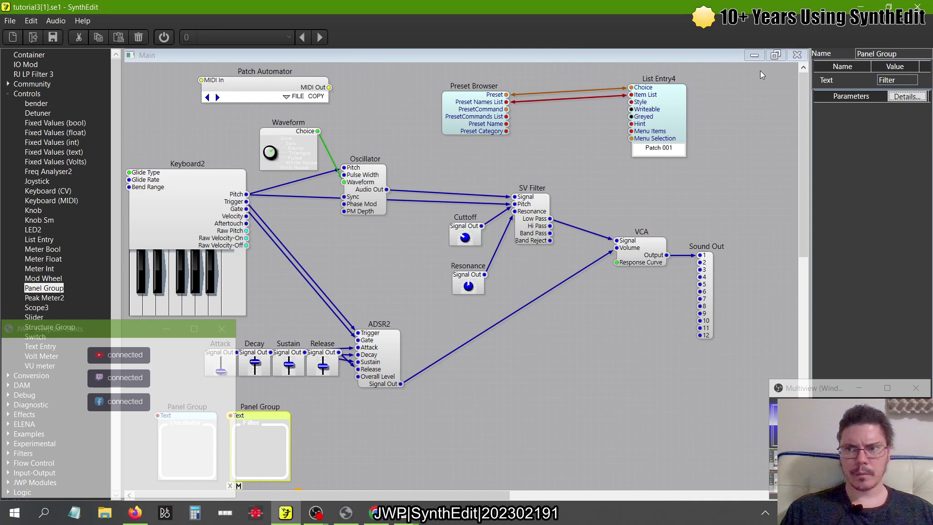
Step: Open the panel view full-size and move the Filter group beside the Oscillator group
right_click(521, 148)
left_click(559, 258)
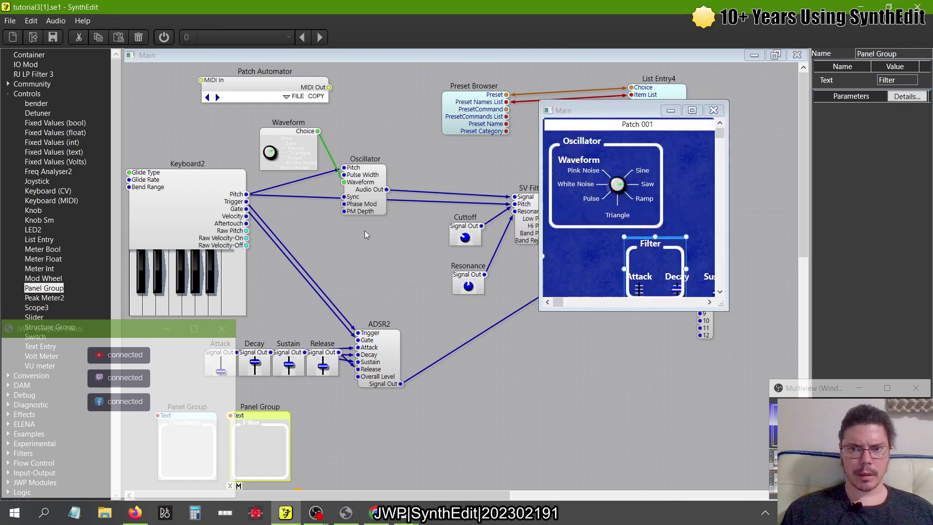
left_click(691, 110)
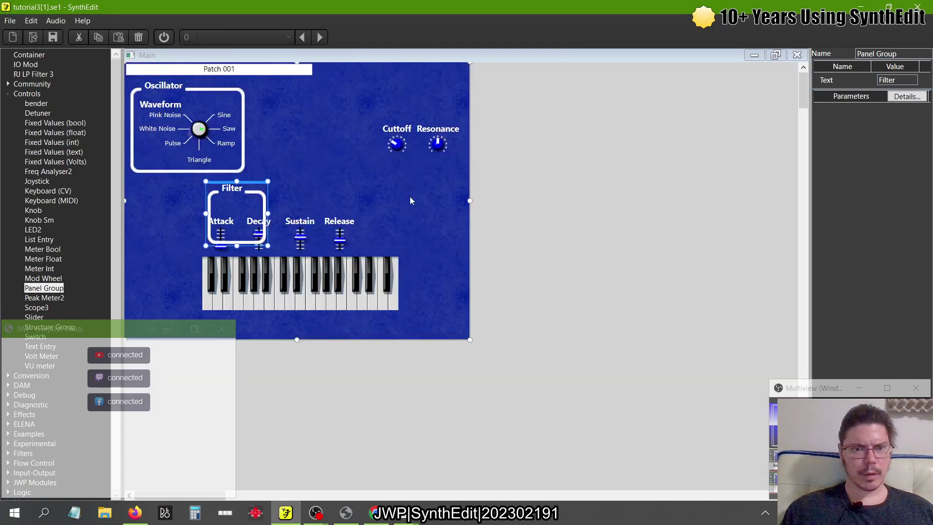
left_click_drag(243, 181, 287, 85)
key("alt+Tab")
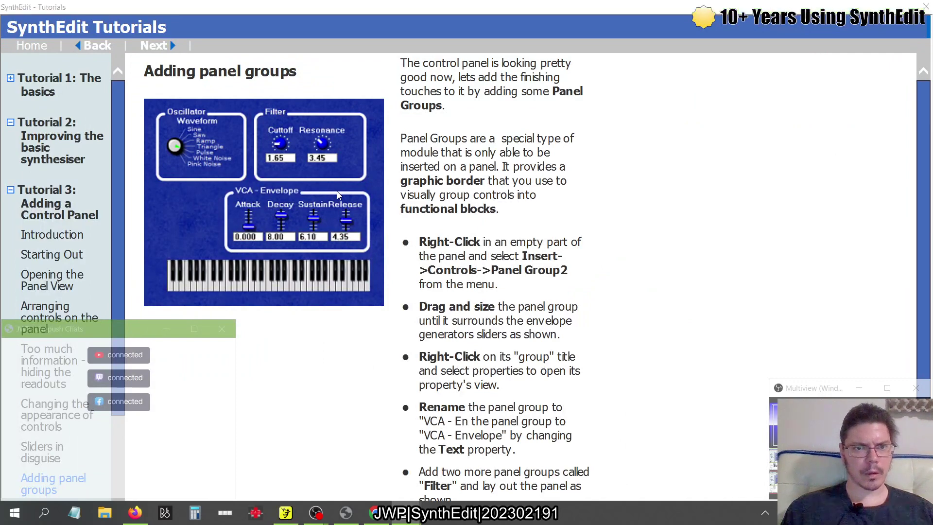
key("alt+Tab")
key("Tab")
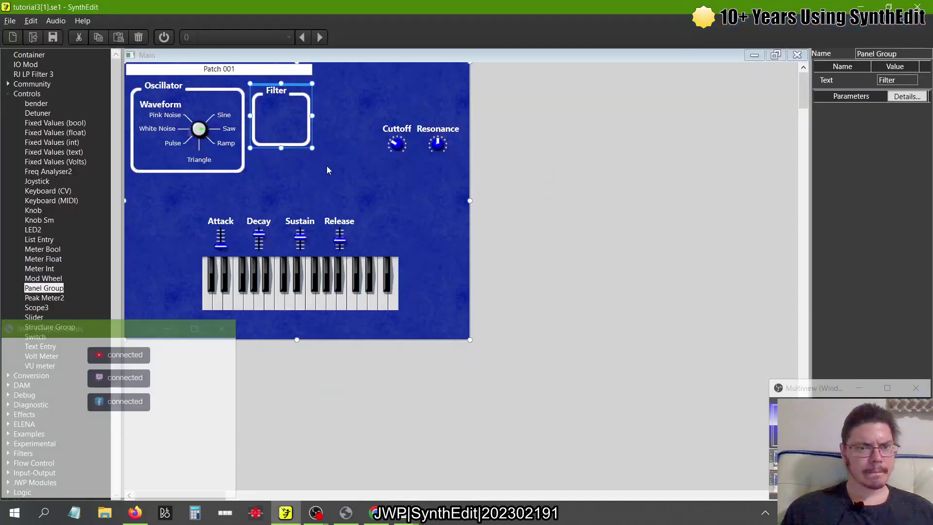
Step: Resize the Filter group and move the Cutoff and Resonance knobs inside it
left_click_drag(281, 147, 282, 172)
left_click_drag(317, 129, 408, 129)
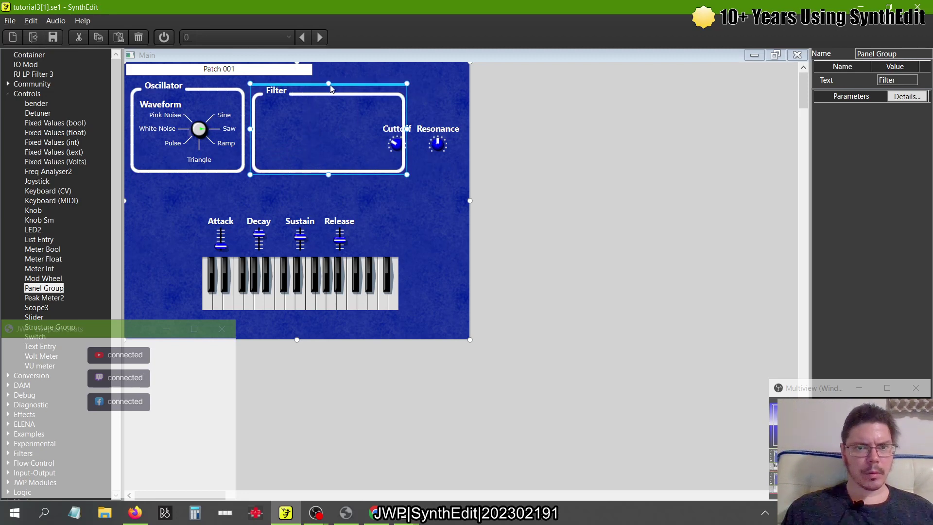
left_click_drag(334, 85, 330, 81)
left_click(439, 141)
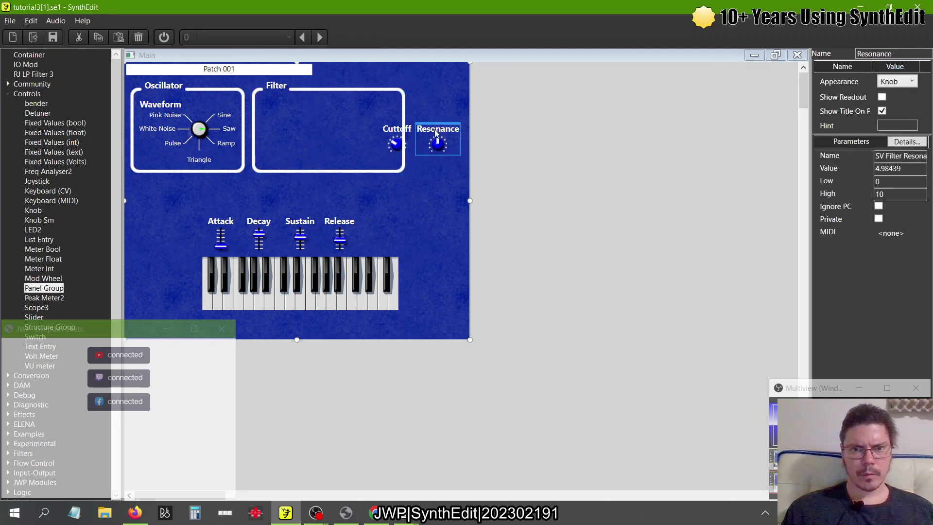
left_click(406, 127)
left_click(388, 127)
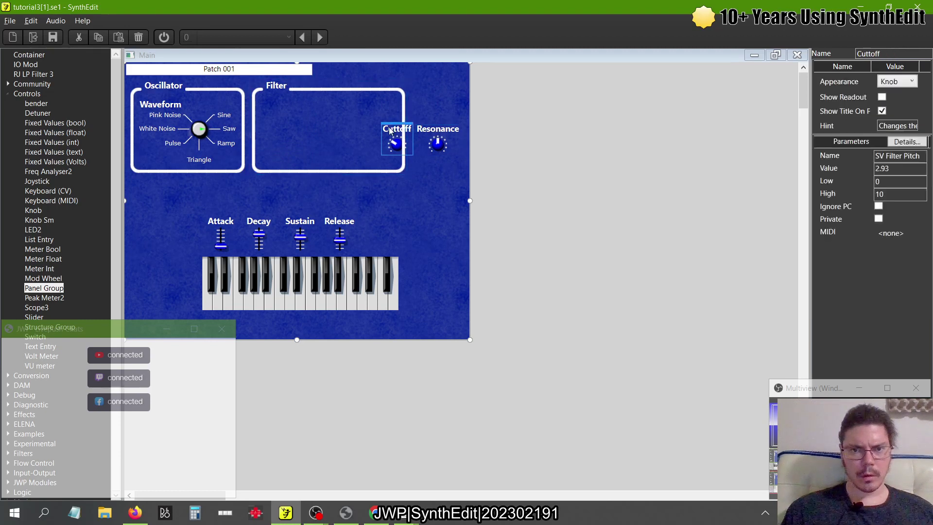
left_click(436, 129)
left_click_drag(436, 128, 313, 102)
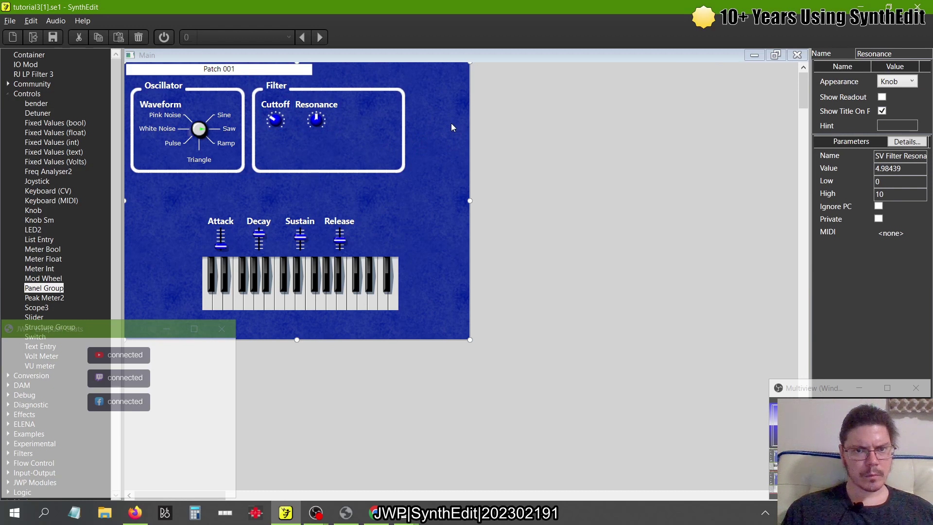
left_click(403, 130)
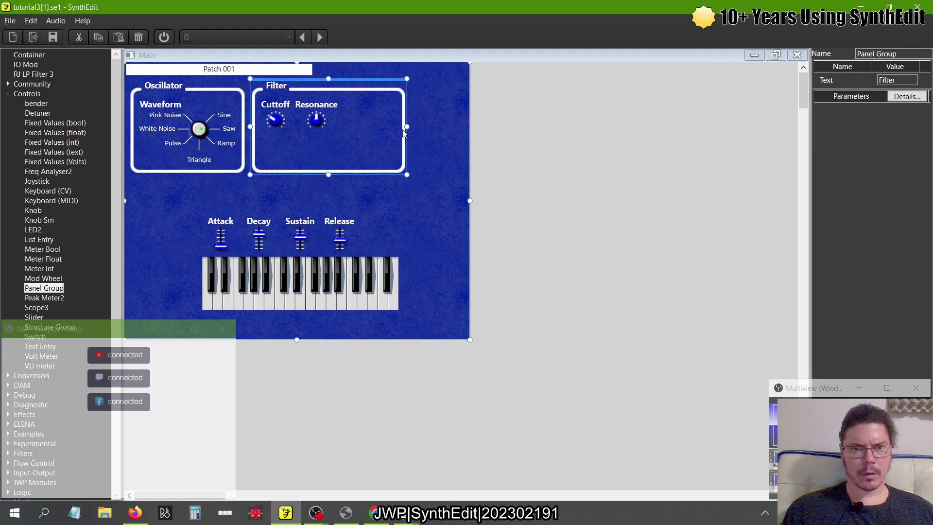
left_click_drag(405, 127, 348, 128)
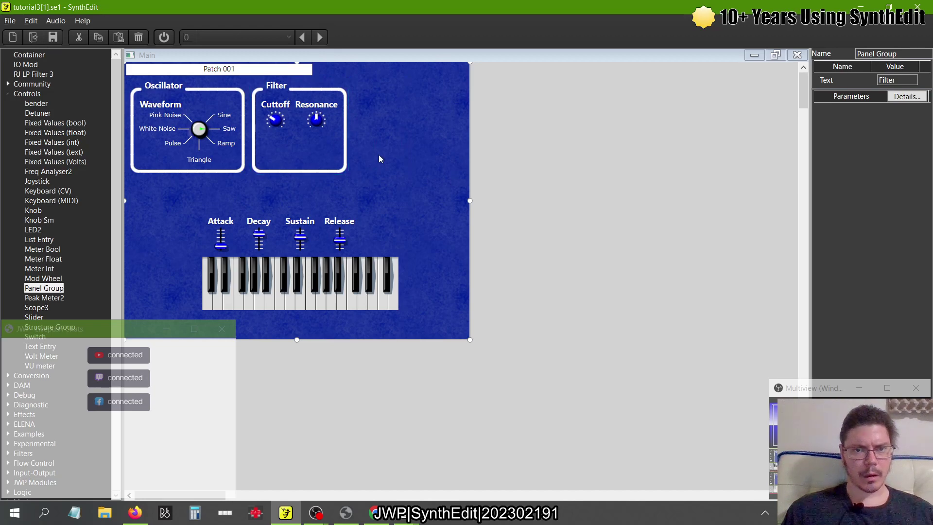
Step: Lower the Cutoff and Resonance knobs together within the Filter group
key("alt+Tab")
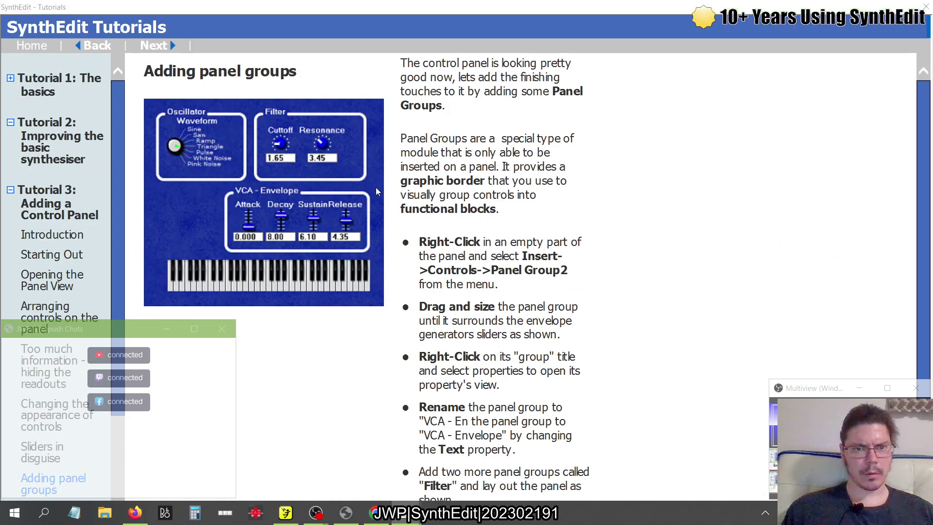
key("alt+Tab")
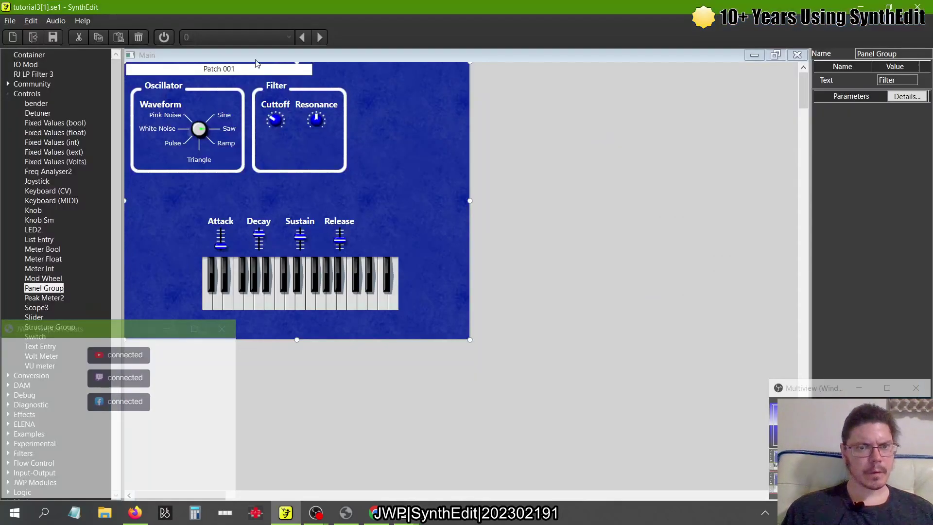
left_click(271, 109)
left_click(319, 107)
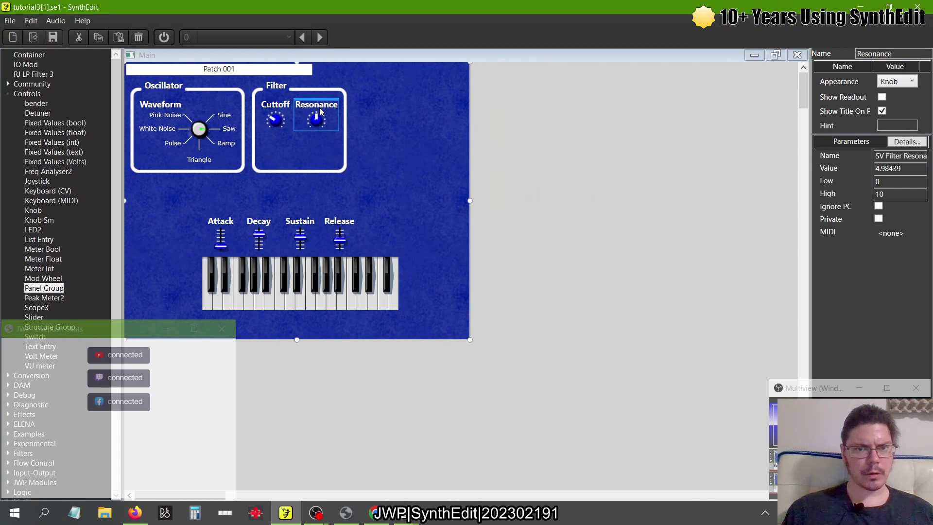
left_click(274, 105)
left_click(322, 103, "ctrl")
left_click_drag(322, 103, 323, 116)
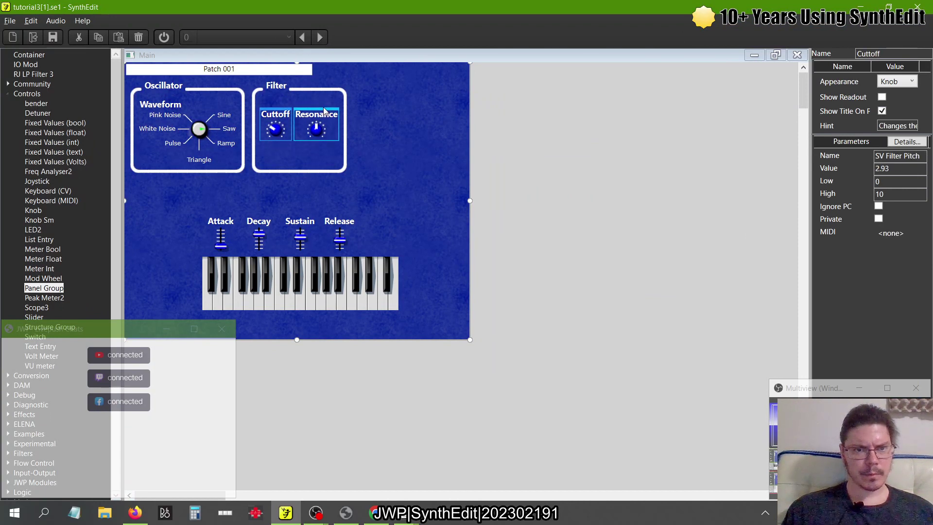
left_click(401, 139)
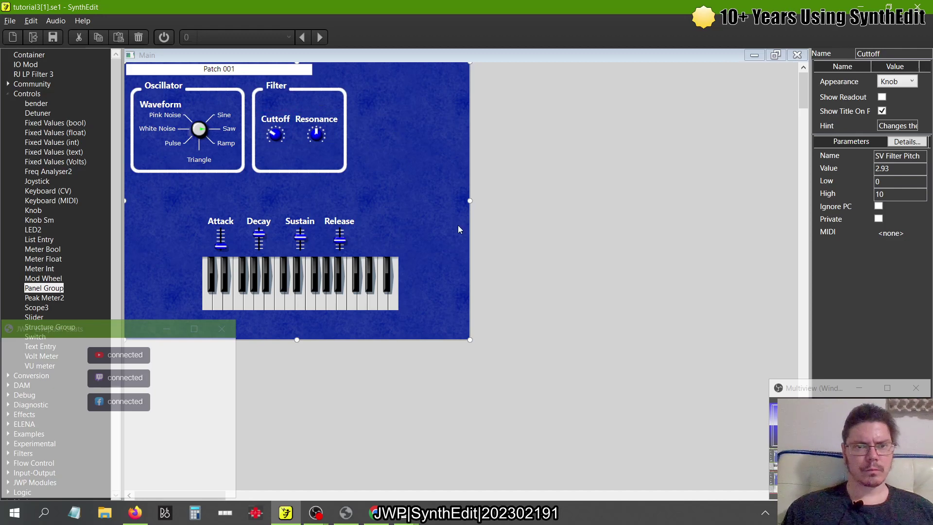
Step: Review the tutorial page, then return to the synth editor
key("alt+Tab")
key("alt+Tab")
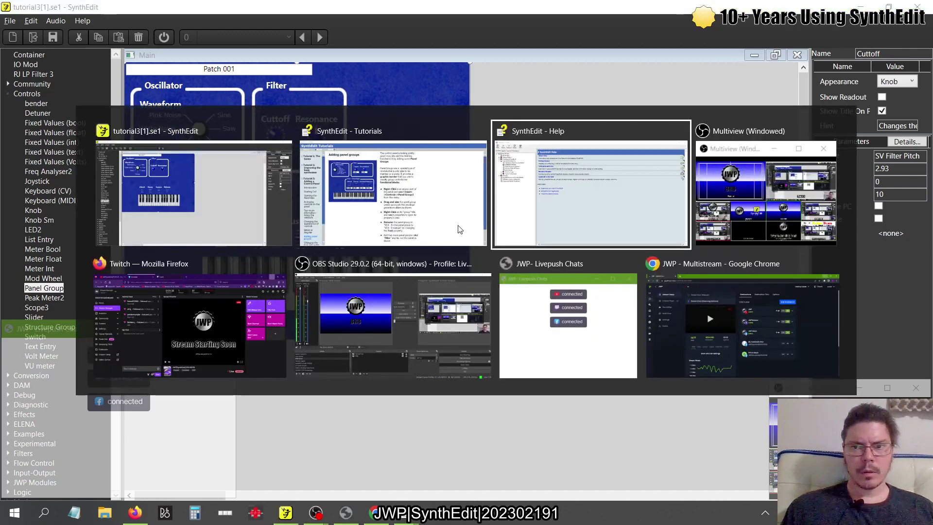
key("alt+shift+Tab")
key("alt+shift+Tab")
left_click(459, 229)
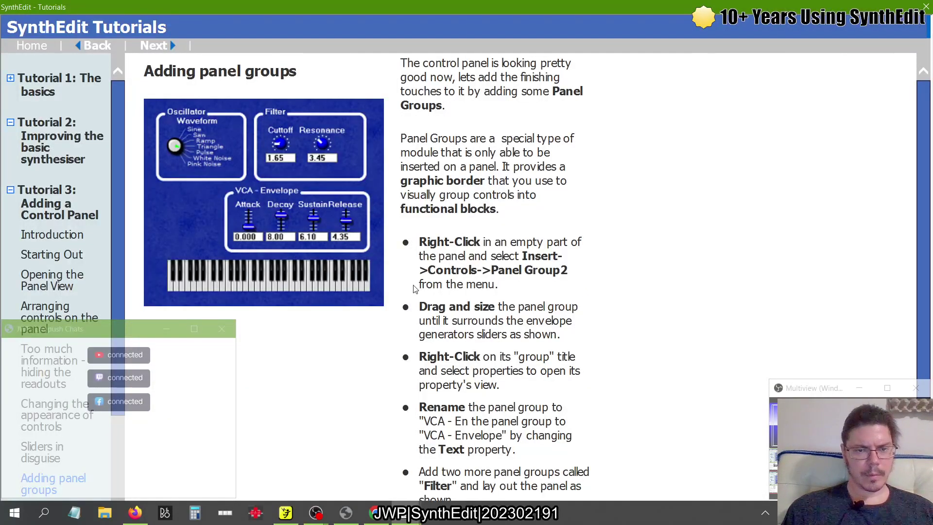
key("alt+Tab")
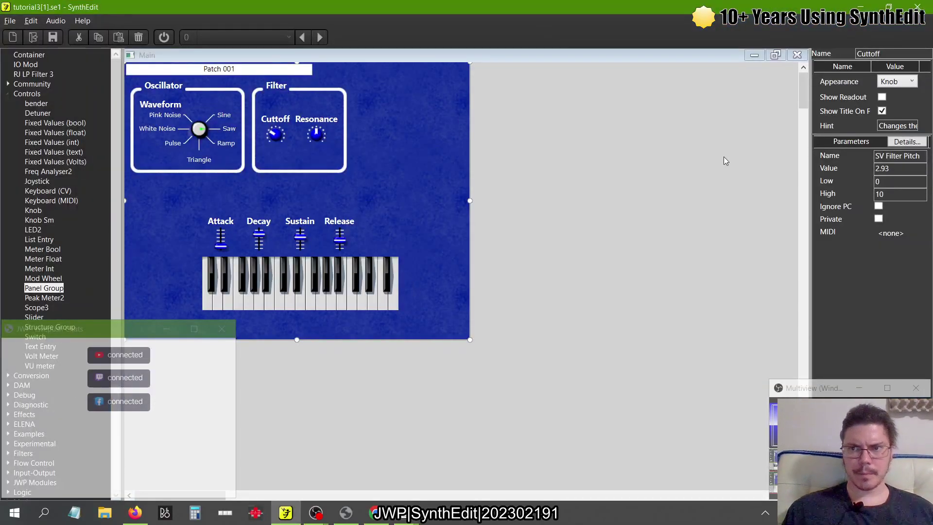
Step: Copy the Filter panel group in the structure and paste the duplicate beside it
left_click(775, 54)
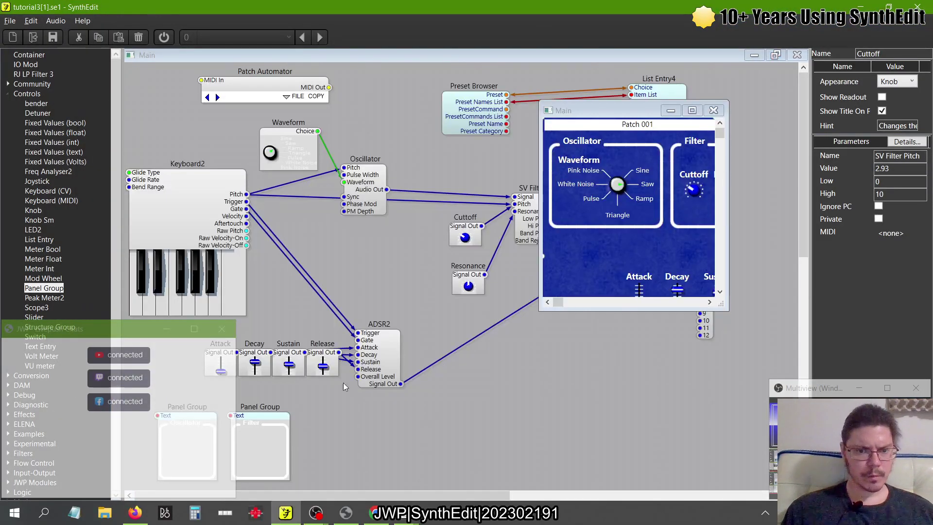
right_click(285, 414)
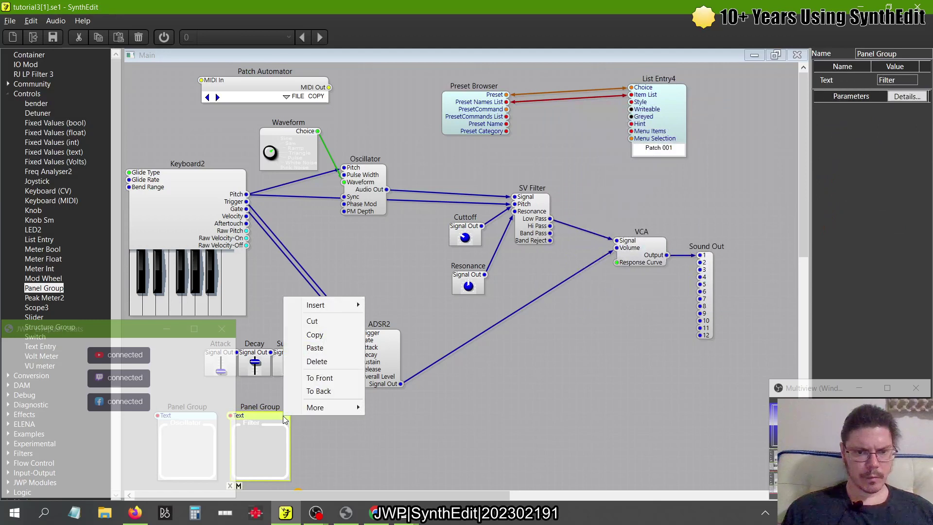
left_click(314, 335)
right_click(331, 412)
left_click(365, 342)
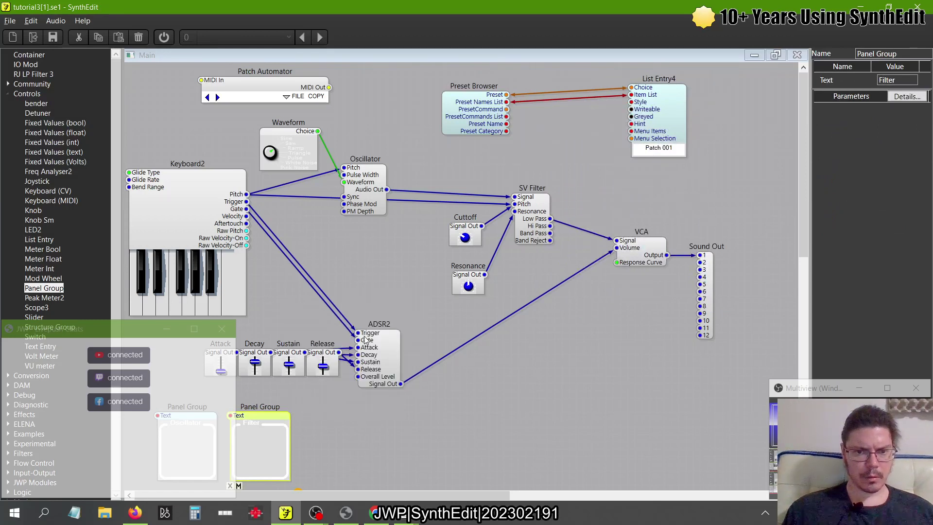
right_click(319, 420)
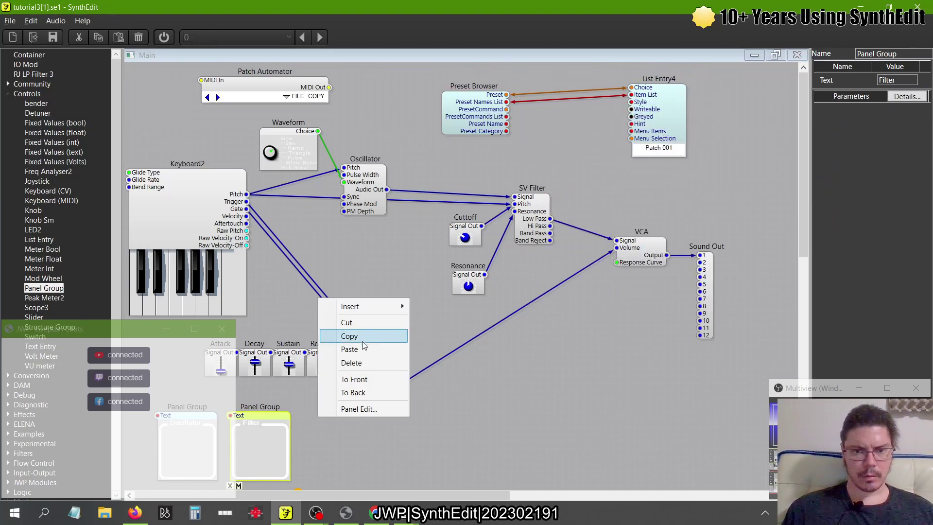
left_click(340, 349)
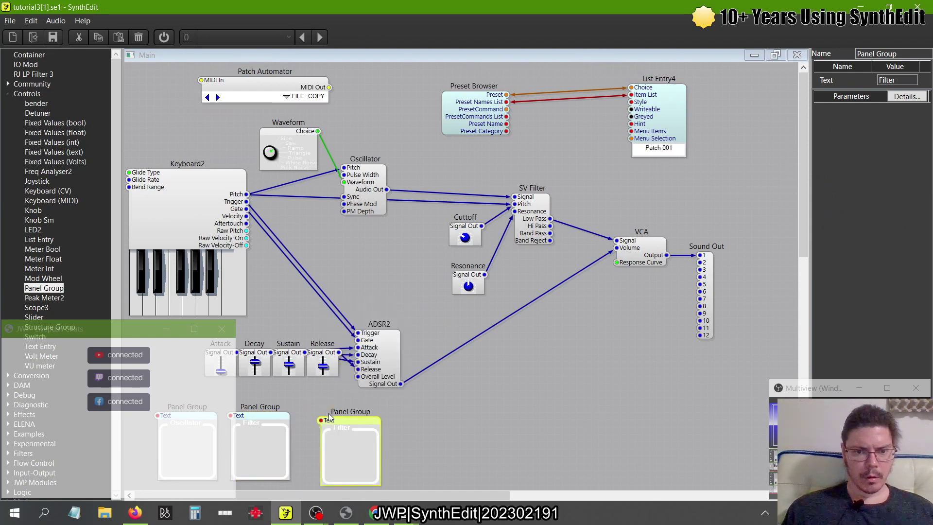
mouse_move(328, 412)
left_mouse_down()
mouse_move(303, 408)
mouse_move(325, 417)
left_mouse_up()
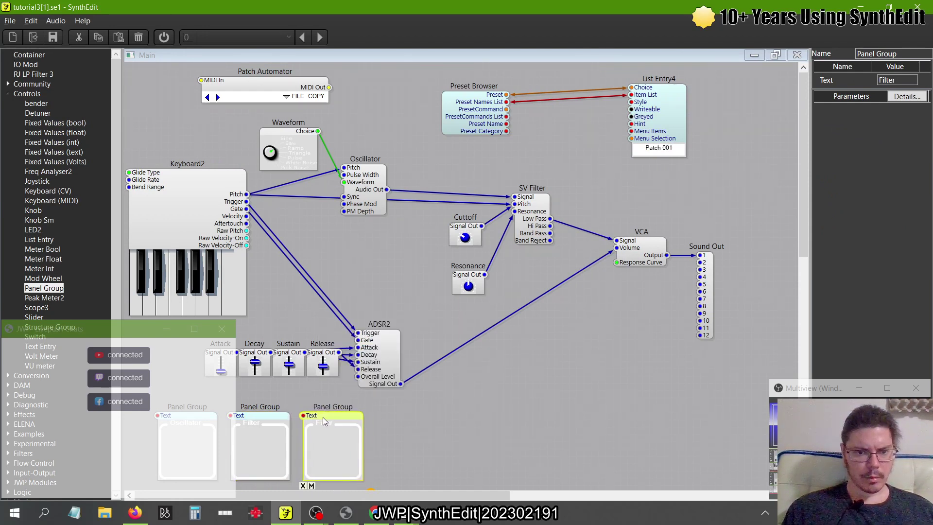
Step: Label the pasted group 'VCA - Envelope'
left_click(896, 79)
type("VCA - ")
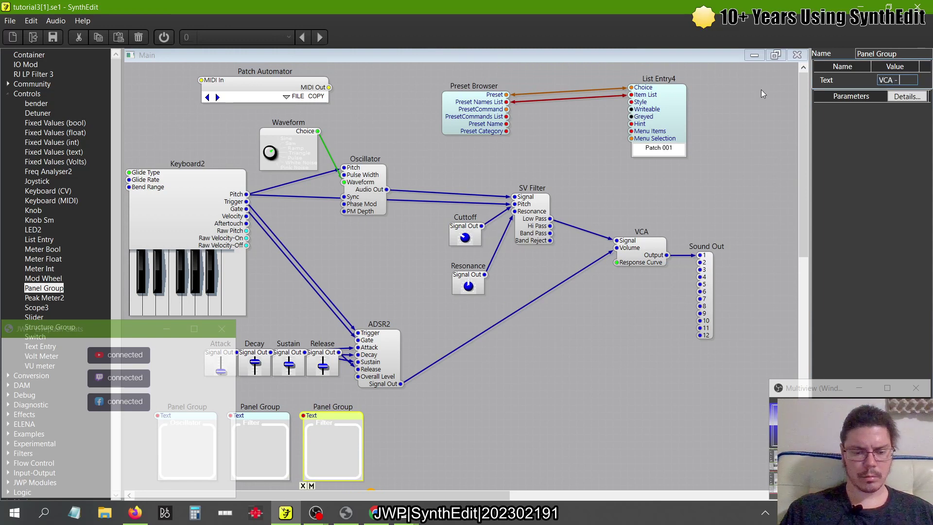
type("Envelope")
key("Return")
key("alt+Tab")
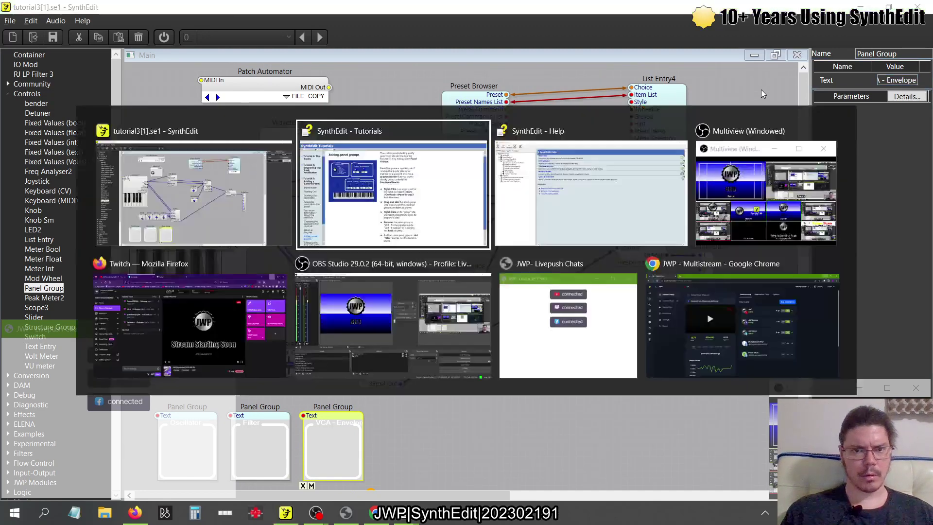
key("alt+Tab")
key("Escape")
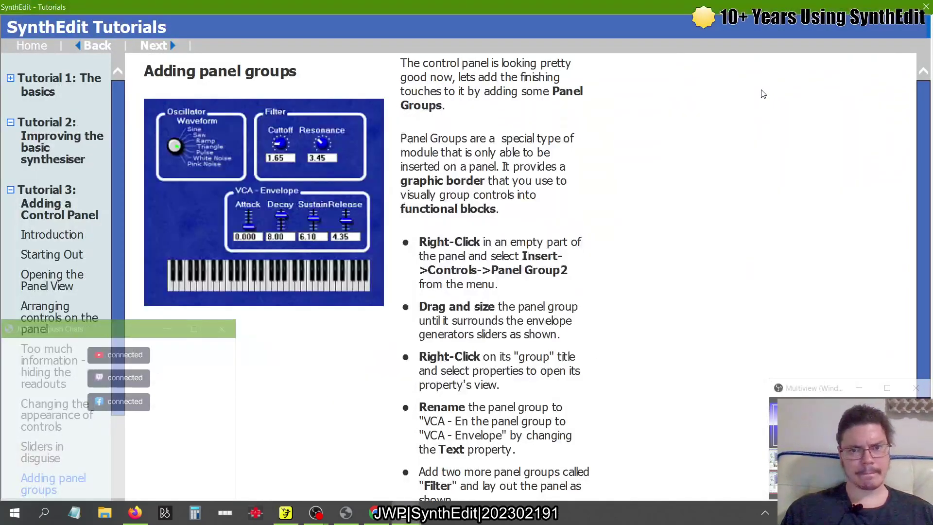
key("alt+Tab")
Step: Open the synth's panel edit view at full size
right_click(468, 159)
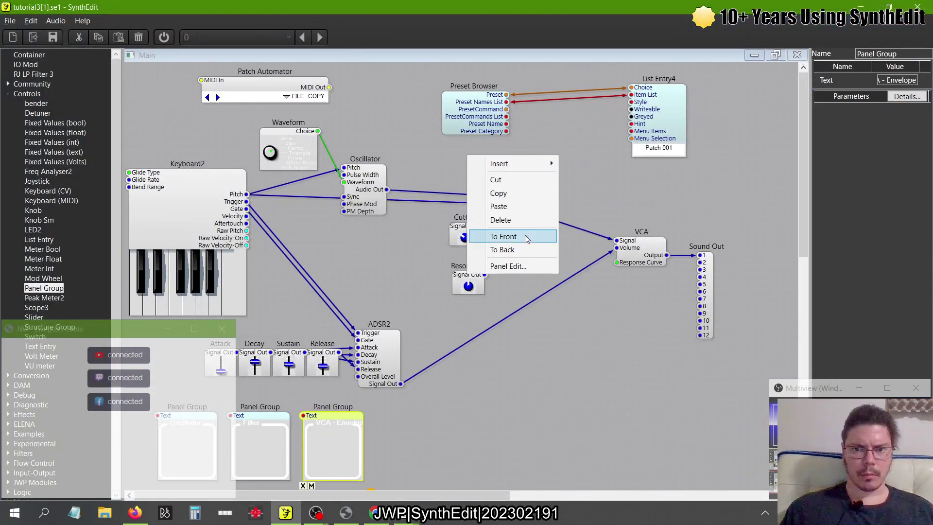
left_click(508, 266)
left_click(691, 111)
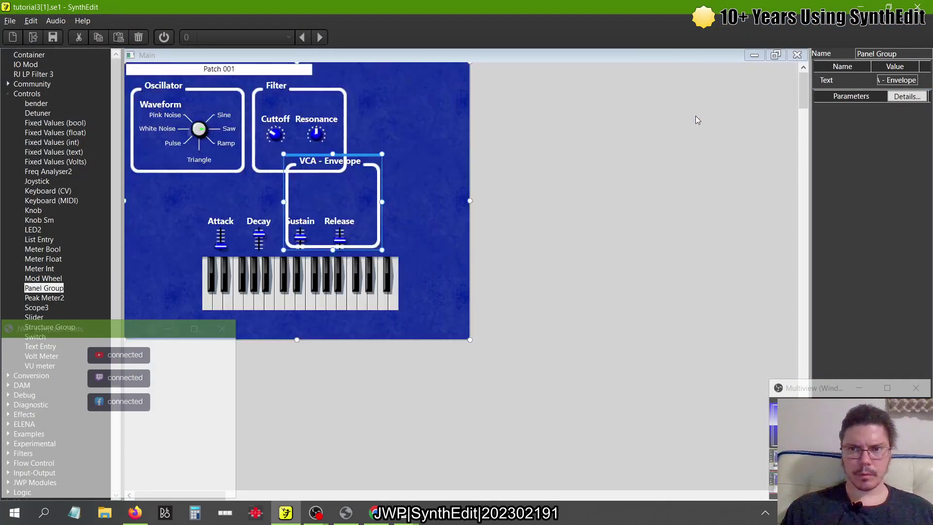
Step: Move the VCA - Envelope group below the Oscillator group and further left
key("alt+Tab")
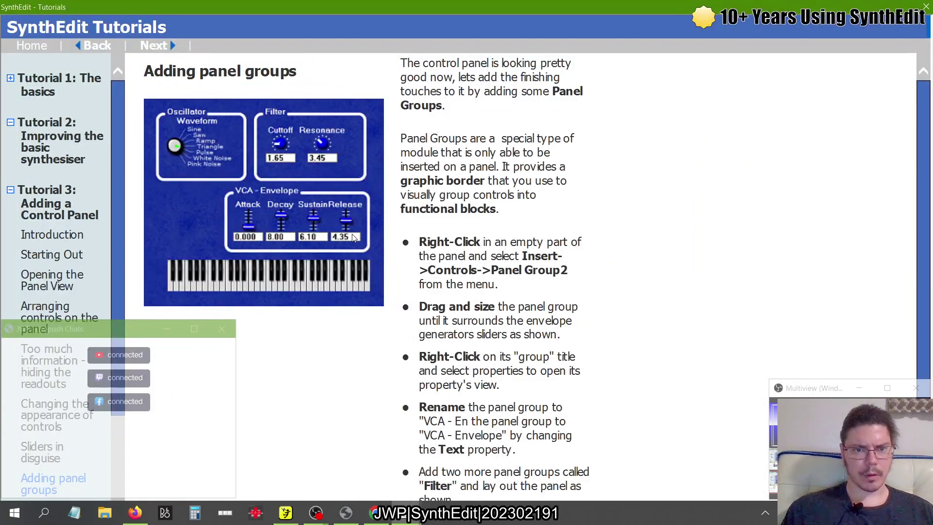
key("alt+Tab")
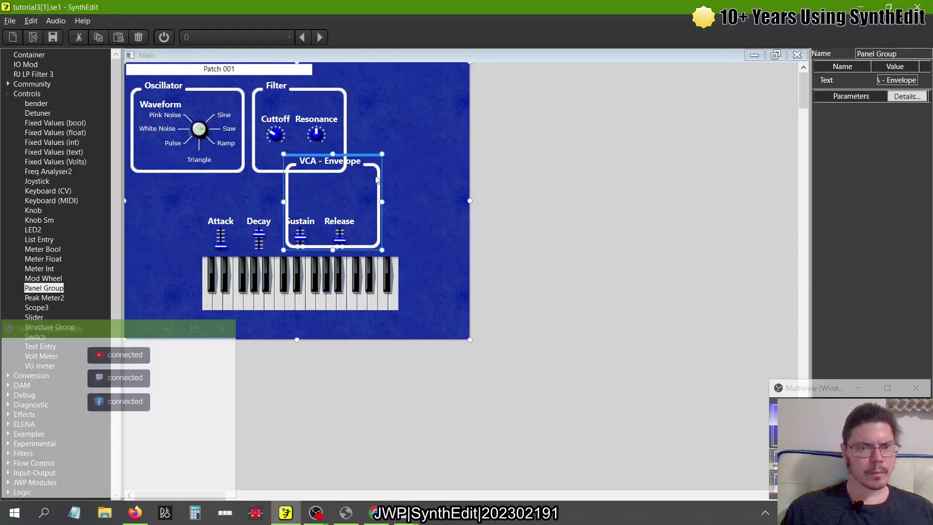
left_click_drag(354, 154, 320, 177)
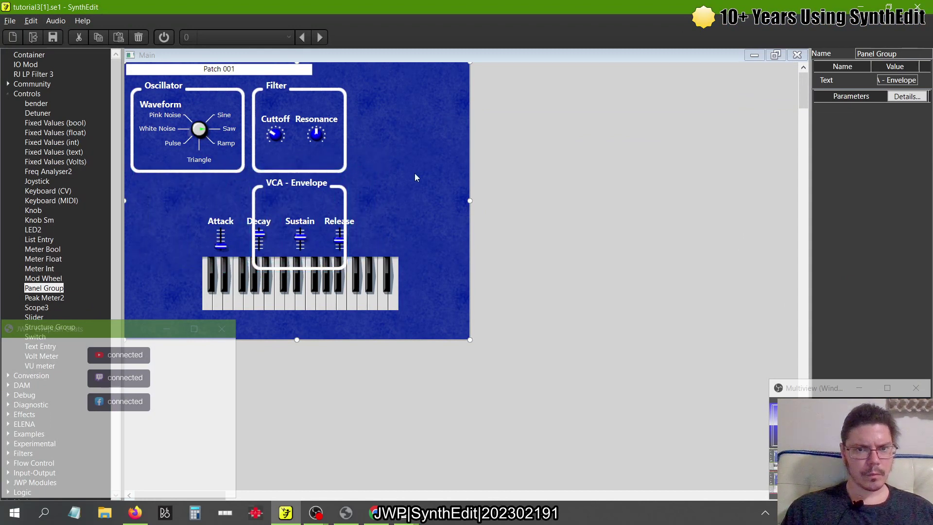
key("alt+Tab")
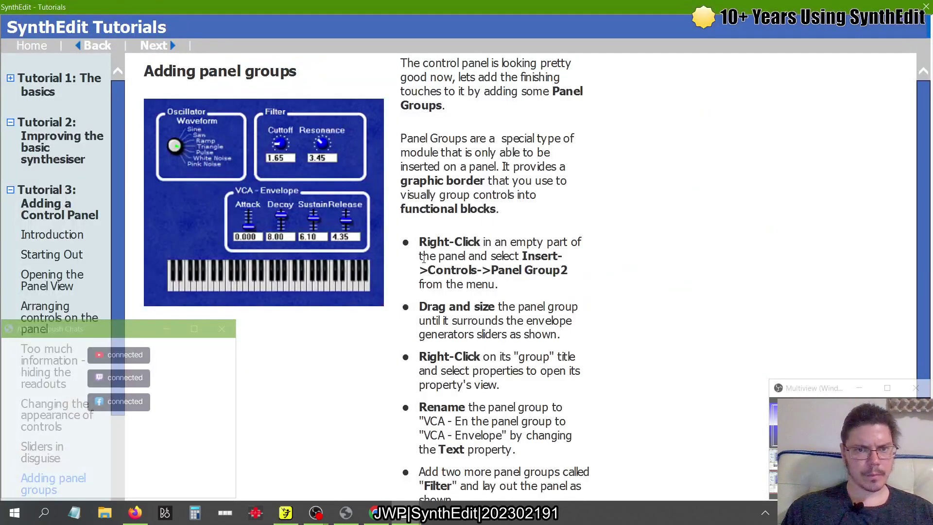
key("alt+Tab")
key("alt+Tab")
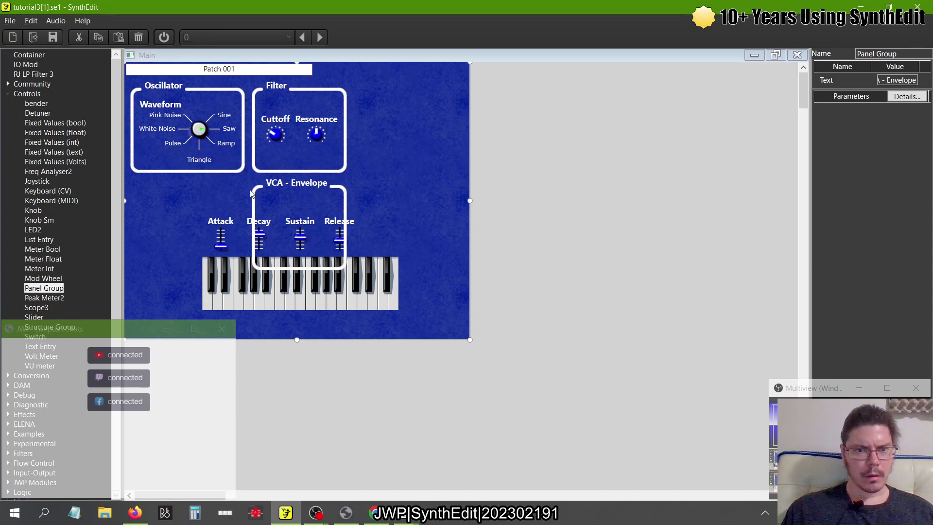
left_click_drag(249, 226, 139, 223)
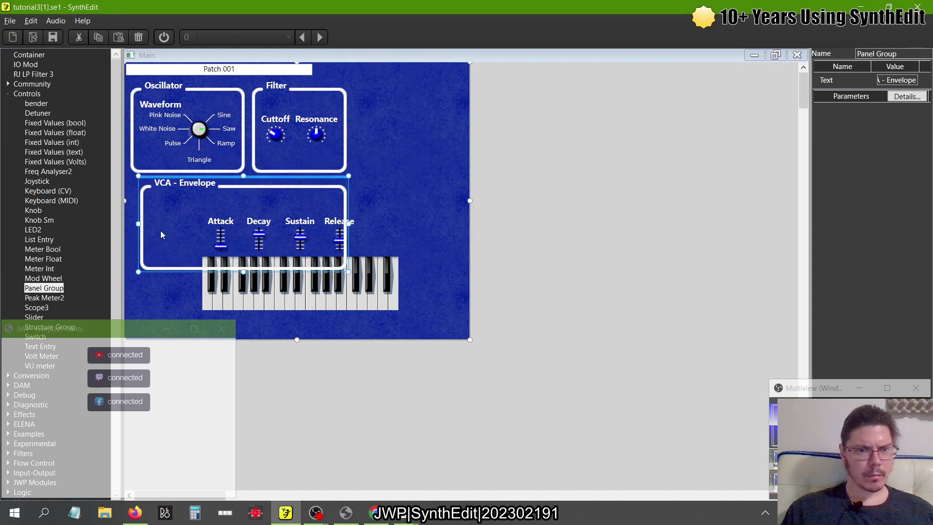
left_click(427, 192)
Step: Select the four ADSR sliders and move them inside the VCA - Envelope group
left_click(227, 224)
left_click(267, 224)
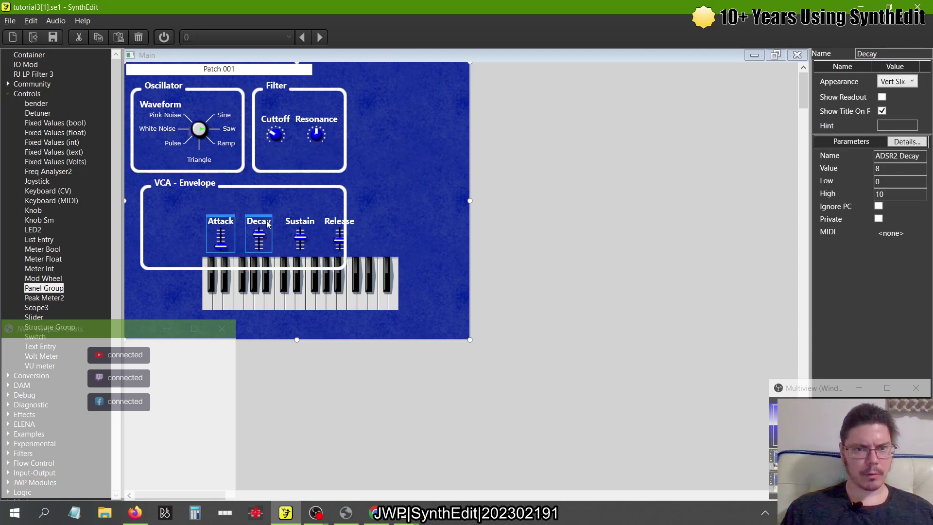
left_click(296, 222)
left_click(335, 224)
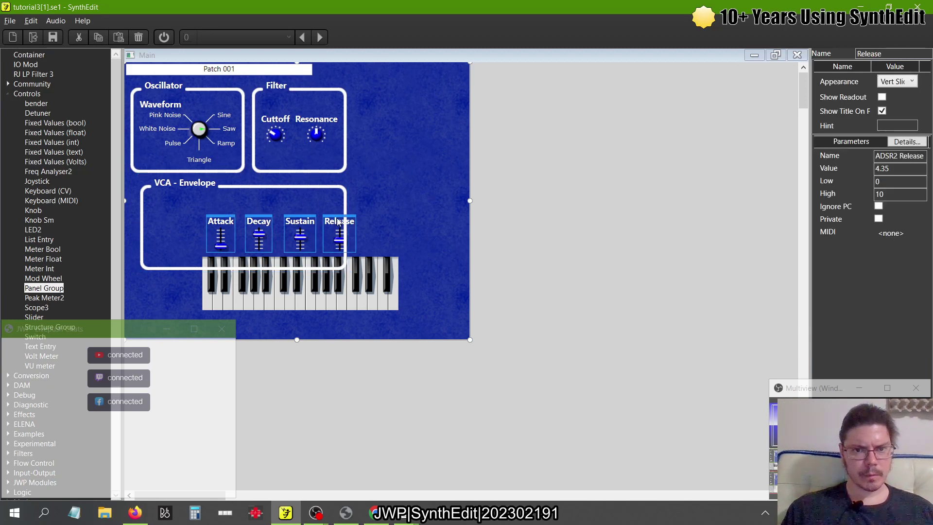
mouse_move(338, 222)
left_mouse_down()
mouse_move(263, 200)
mouse_move(318, 206)
mouse_move(326, 93)
mouse_move(322, 216)
left_mouse_up()
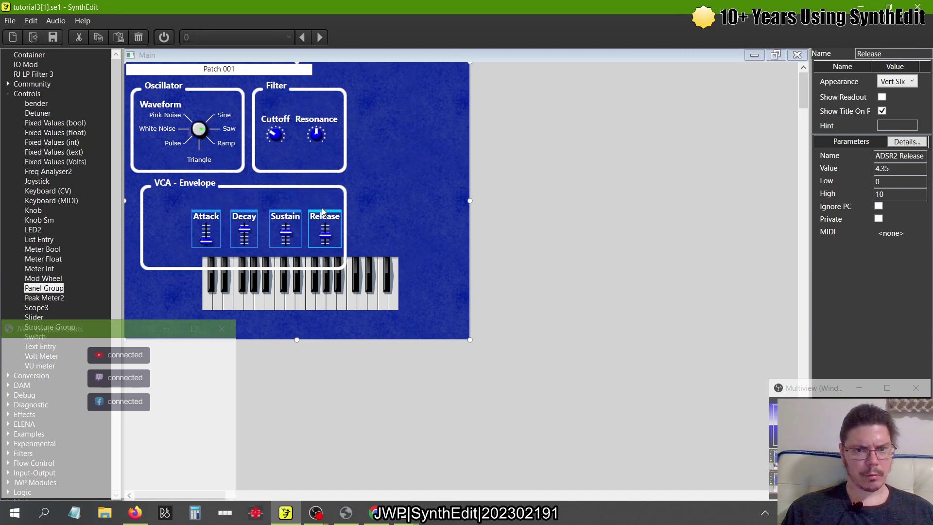
left_click(374, 208)
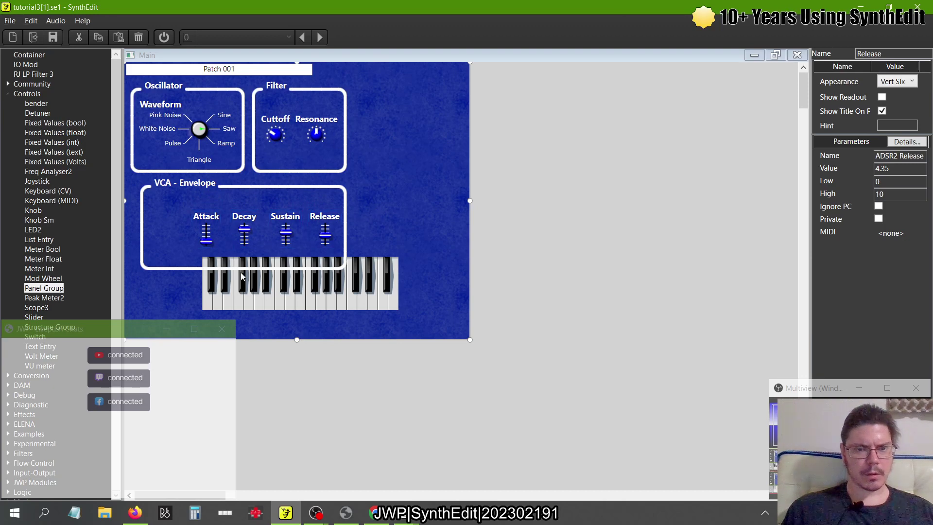
key("alt+Tab")
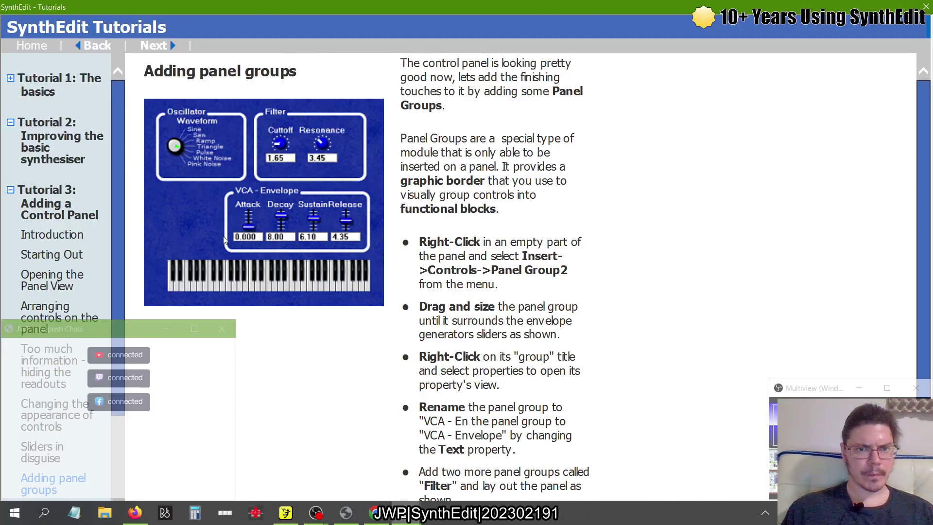
key("alt+Tab")
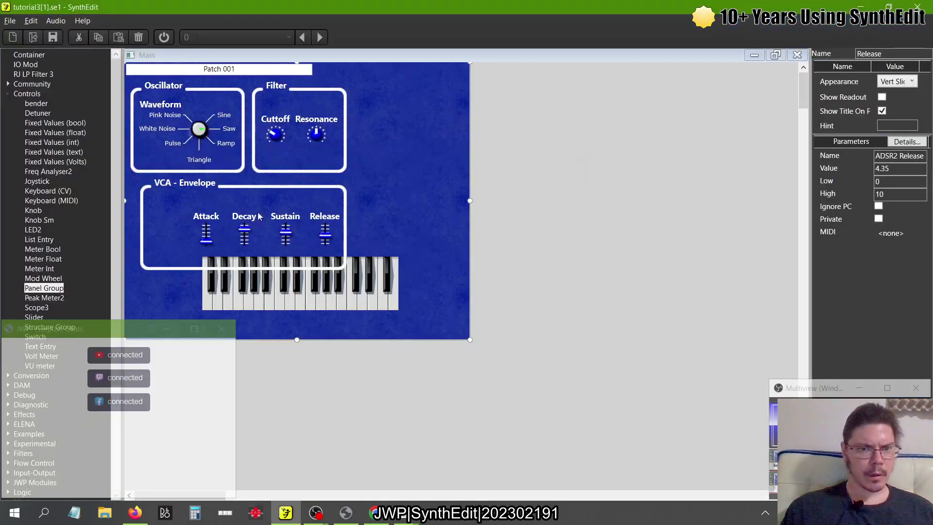
Step: Raise the Attack, Decay, Sustain and Release sliders together higher in the group
left_click(195, 225)
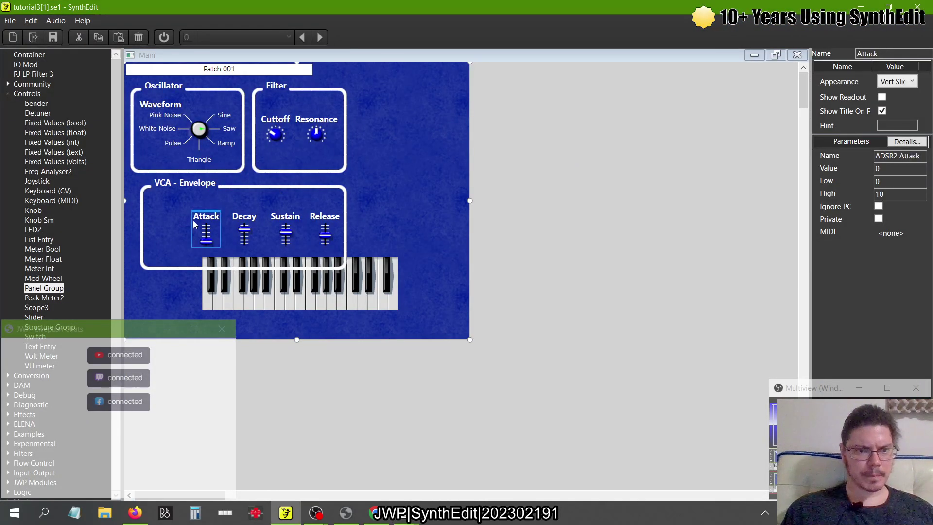
left_click(246, 226, "ctrl")
left_click(299, 226, "ctrl")
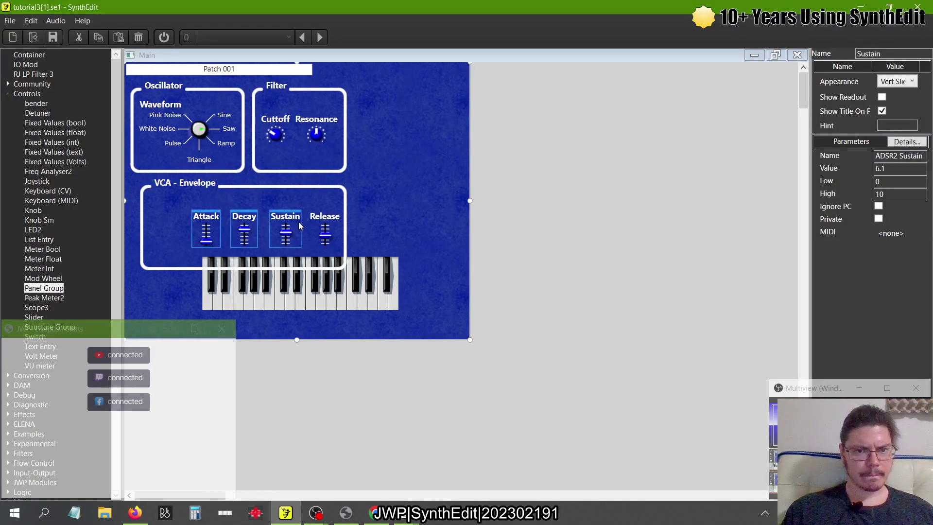
left_click(324, 226, "ctrl")
left_click_drag(298, 216, 294, 197)
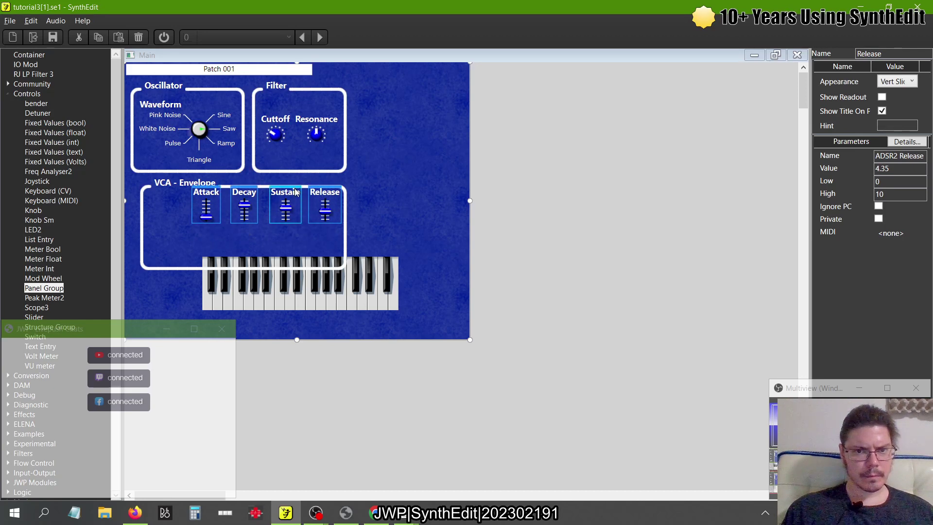
key("alt+Tab")
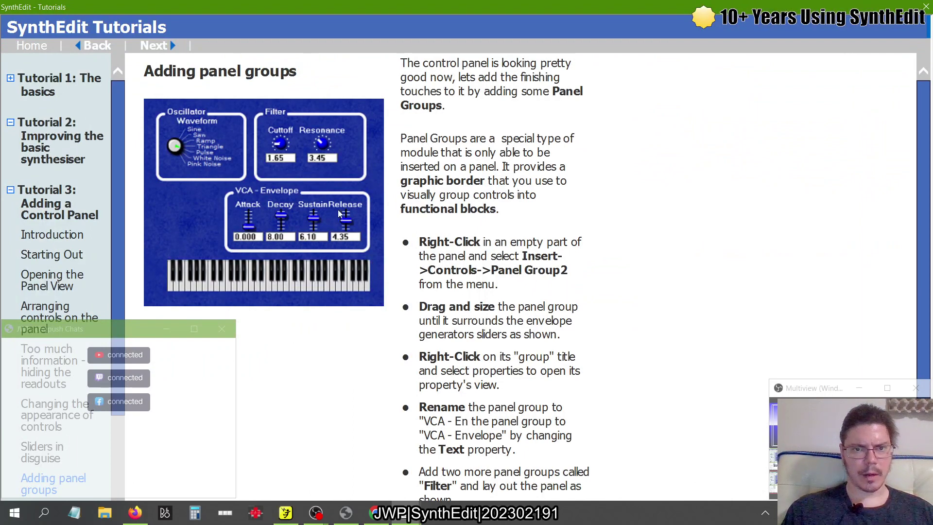
key("alt+Tab")
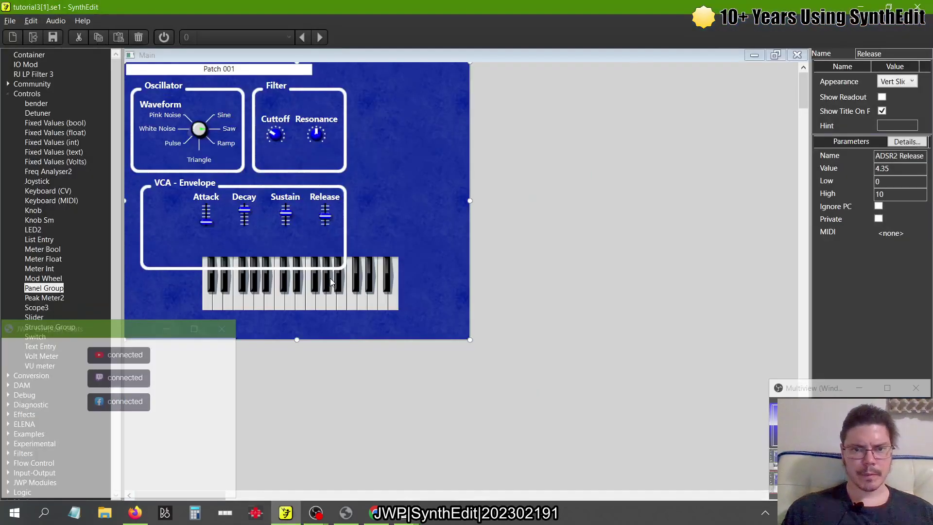
Step: Turn on value readouts for the Attack, Decay, Sustain and Release sliders
left_click(217, 204)
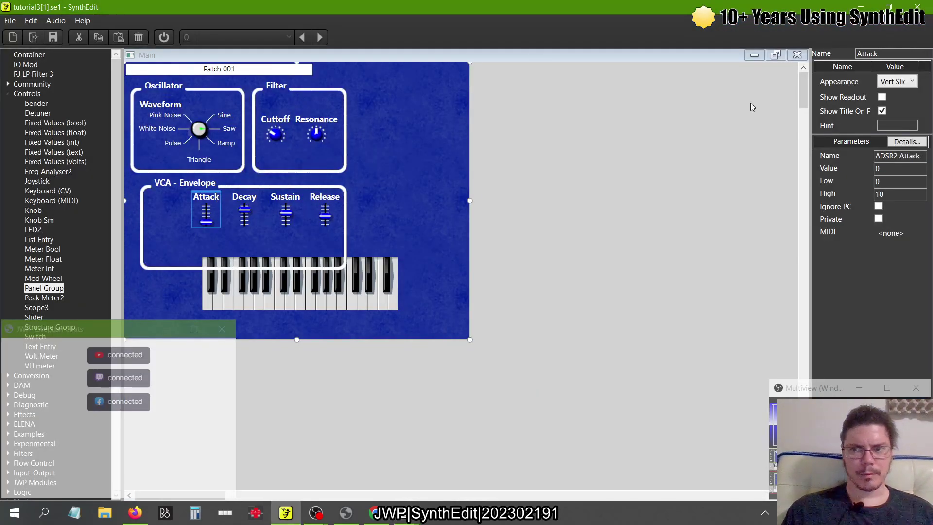
left_click(881, 97)
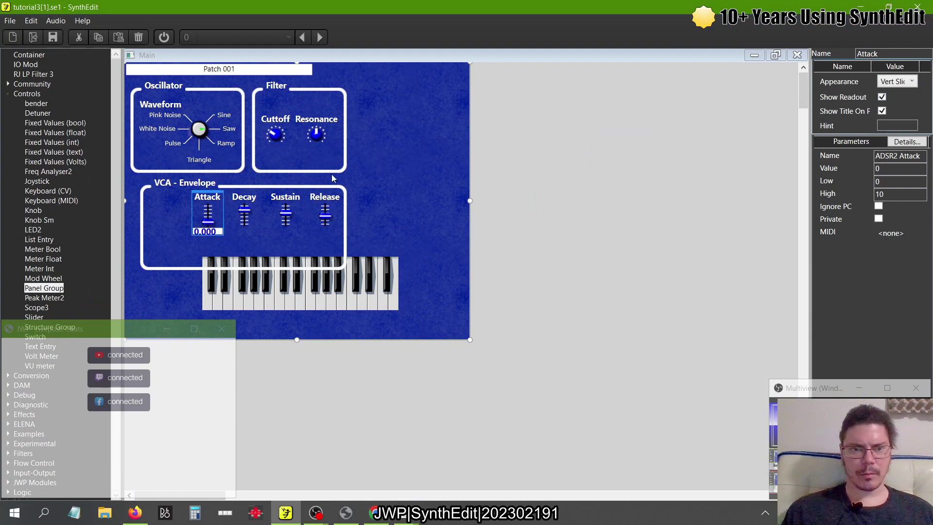
left_click(250, 204)
left_click(882, 97)
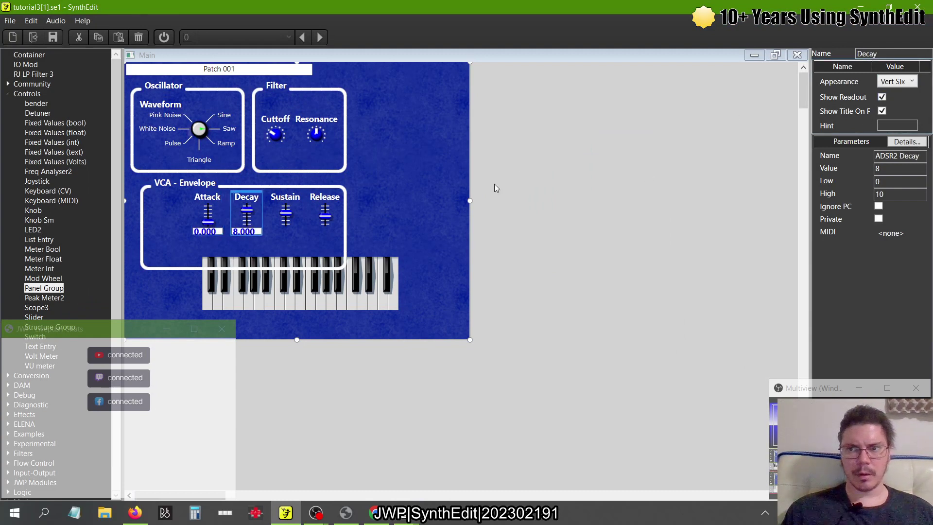
left_click(287, 203)
left_click(881, 97)
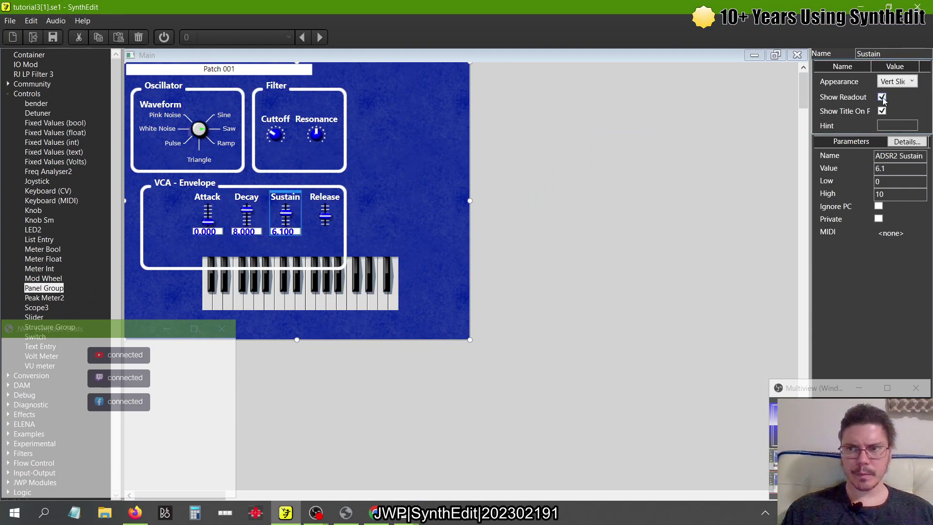
left_click(325, 209)
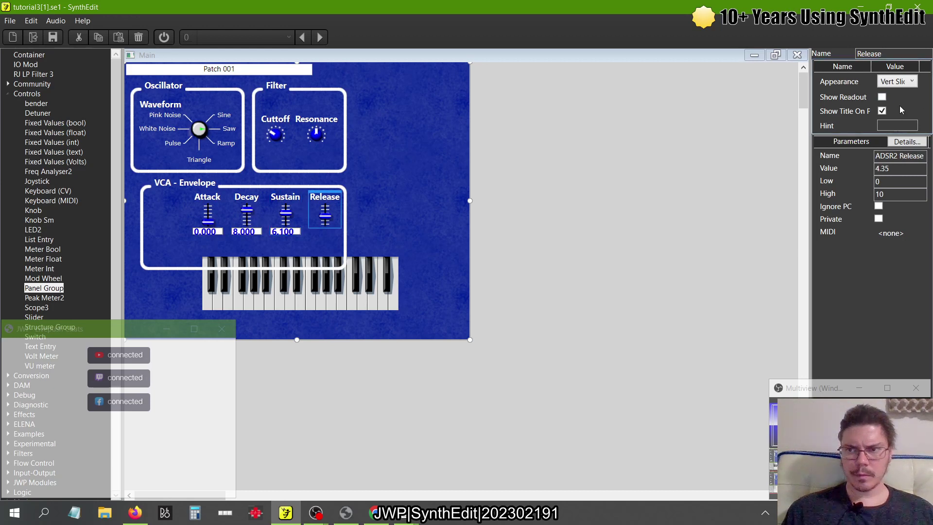
left_click(881, 97)
Step: Turn on value readouts for the Cutoff and Resonance knobs
left_click(274, 132)
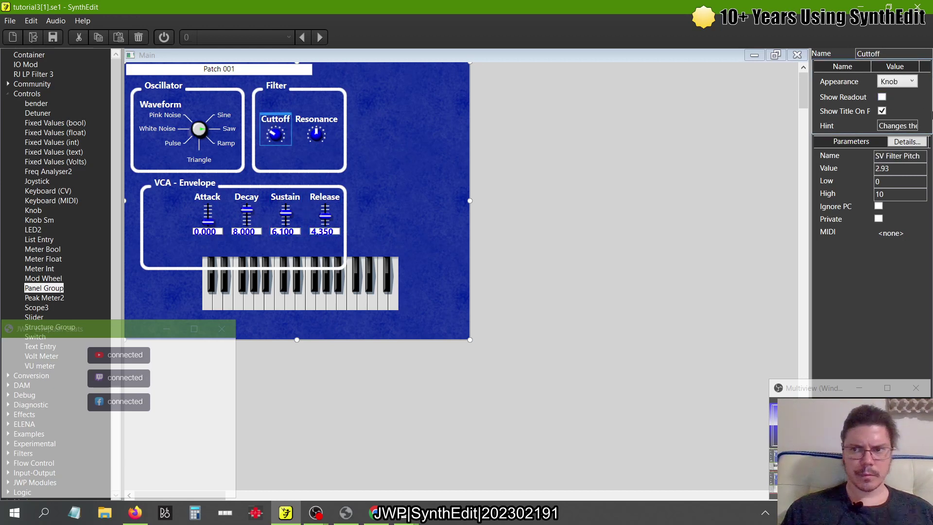
left_click(882, 97)
left_click(316, 133)
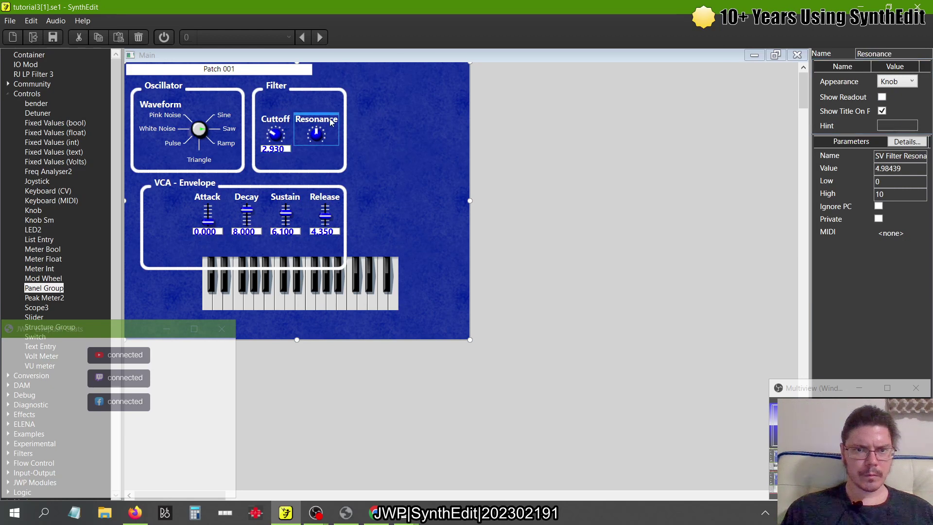
left_click(881, 97)
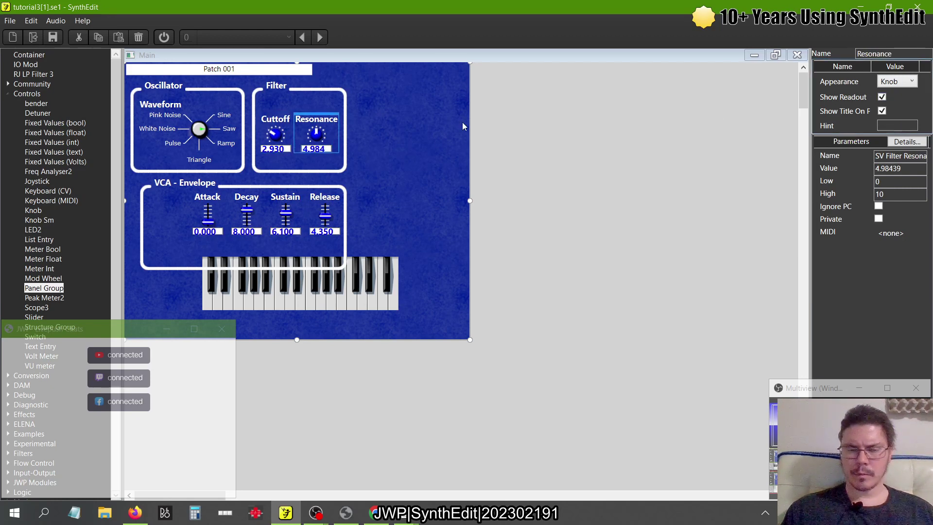
left_click(279, 122)
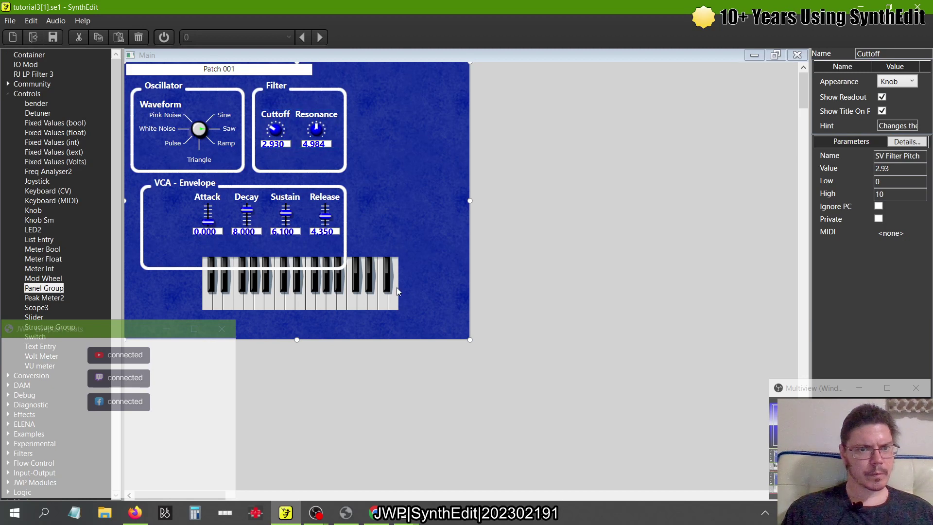
Step: Raise the VCA - Envelope group's bottom edge so it sits clear of the keyboard
left_click(197, 269)
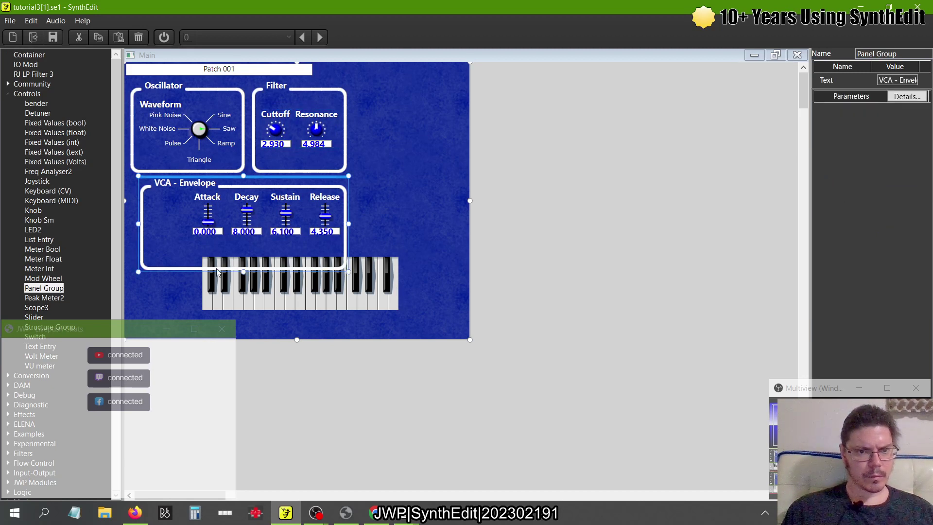
left_click_drag(242, 273, 246, 249)
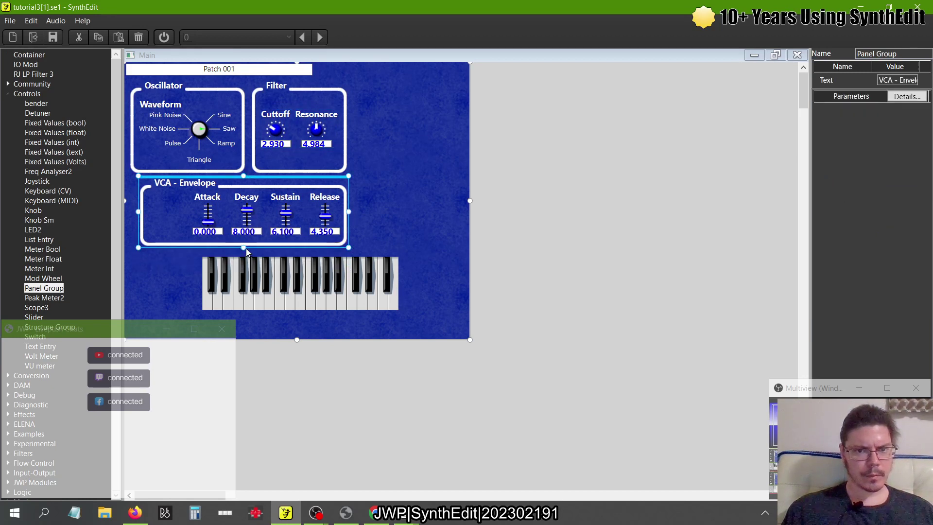
key("alt+Tab")
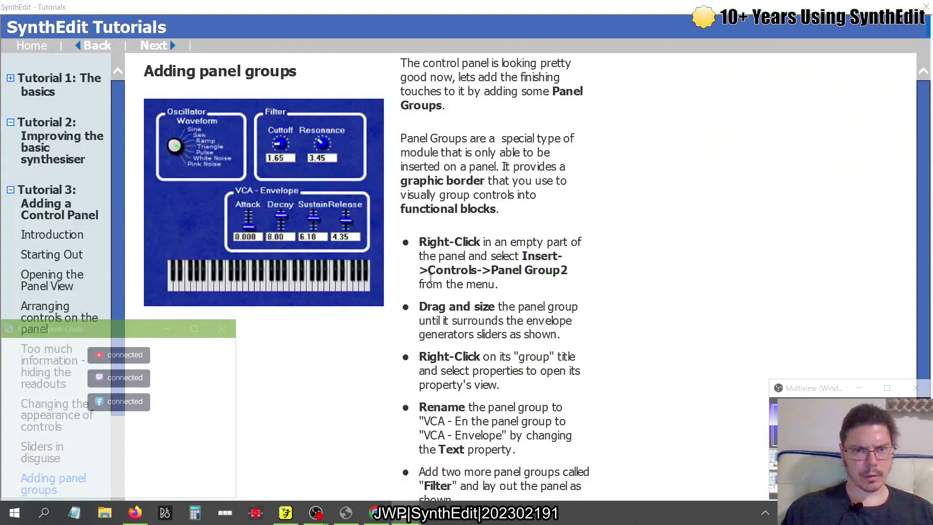
key("alt+Tab")
key("alt+Tab")
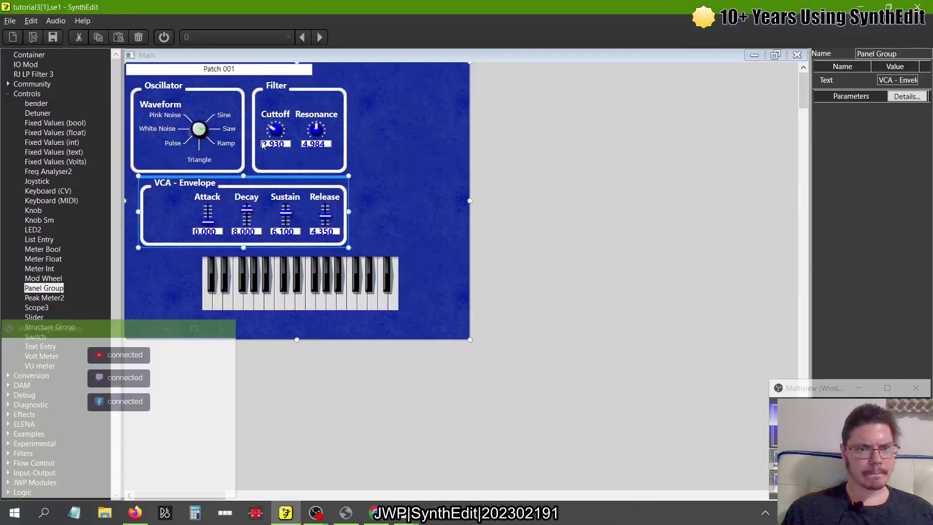
Step: Move the Sustain slider toward Release and shift the VCA - Envelope group right under Filter
left_click(216, 200)
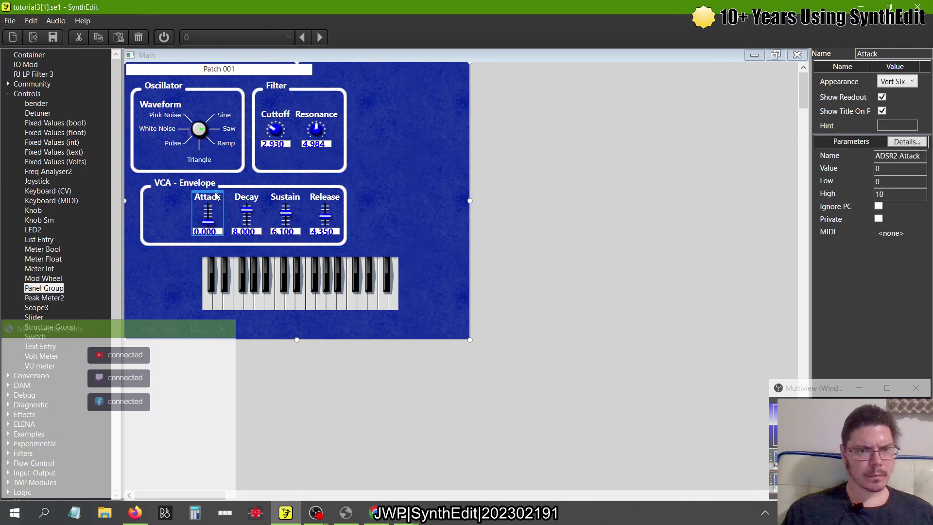
left_click(292, 208)
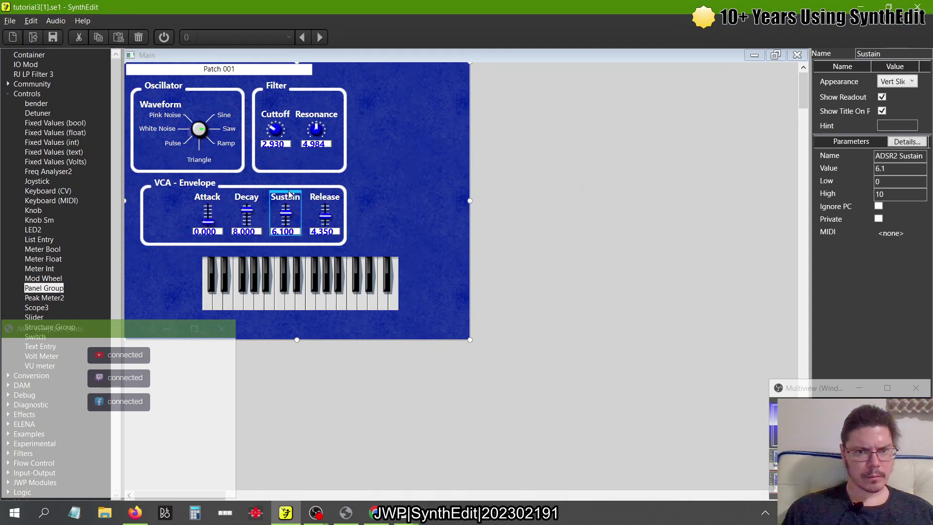
left_click_drag(290, 197, 227, 195)
left_click(254, 197)
left_click(212, 194)
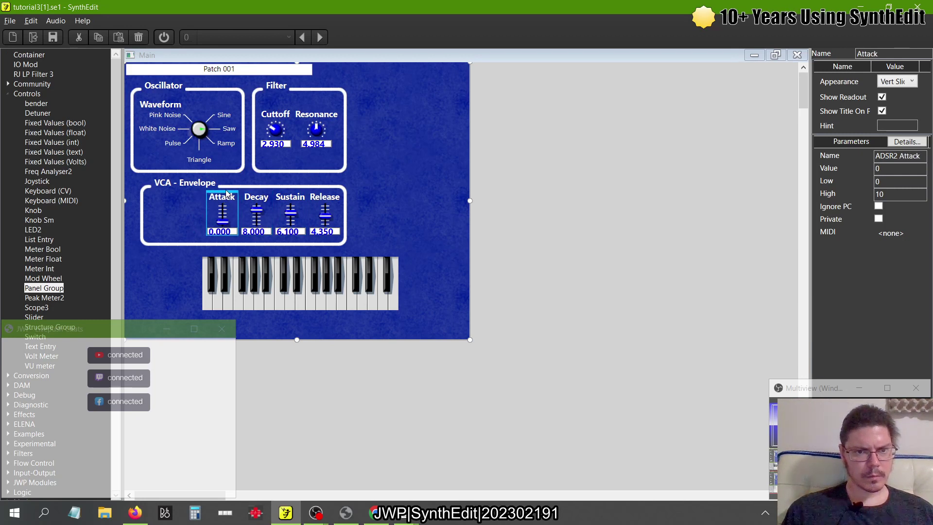
left_click_drag(140, 214, 196, 221)
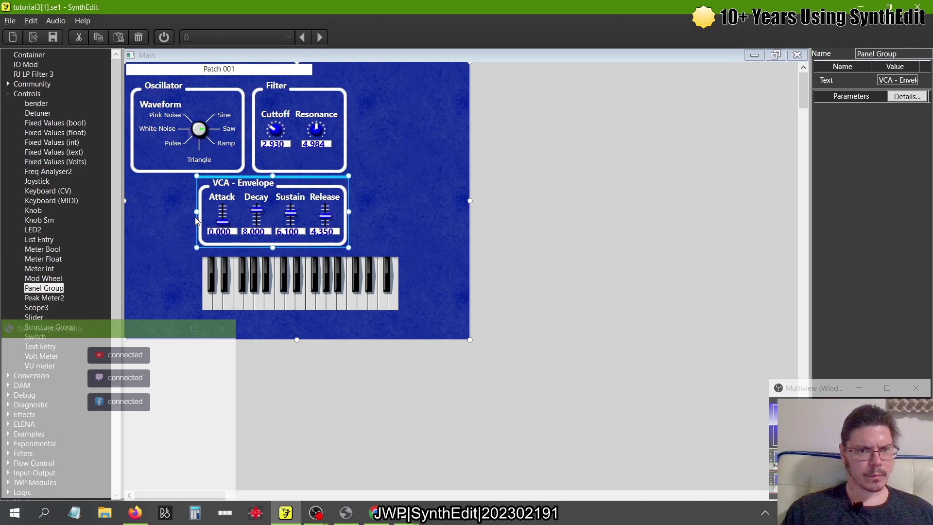
Step: Narrow the blue panel to just past Filter and move the keyboard left onto it
left_click(615, 316)
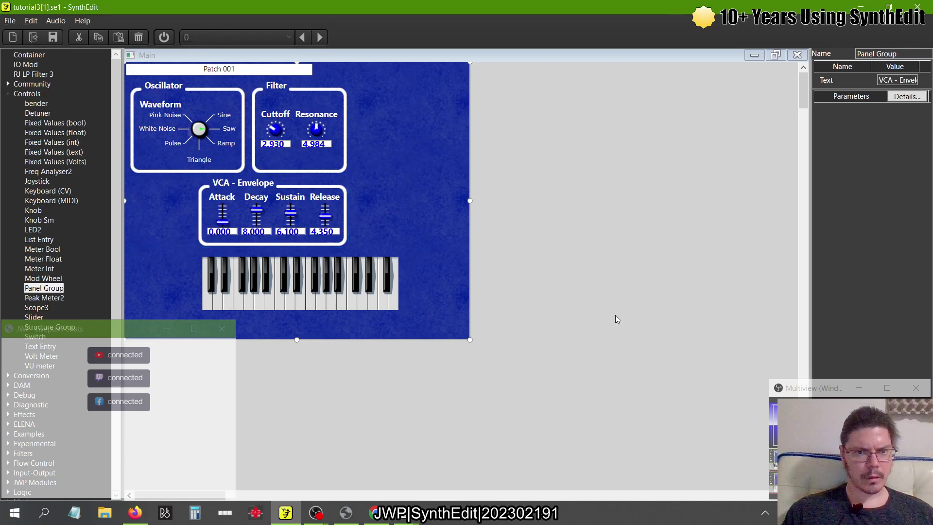
key("alt+Tab")
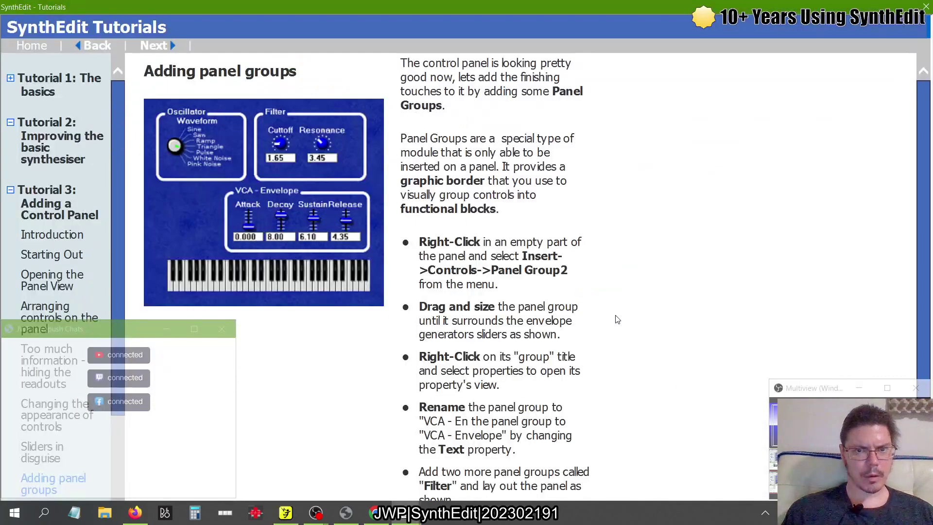
key("alt+Tab")
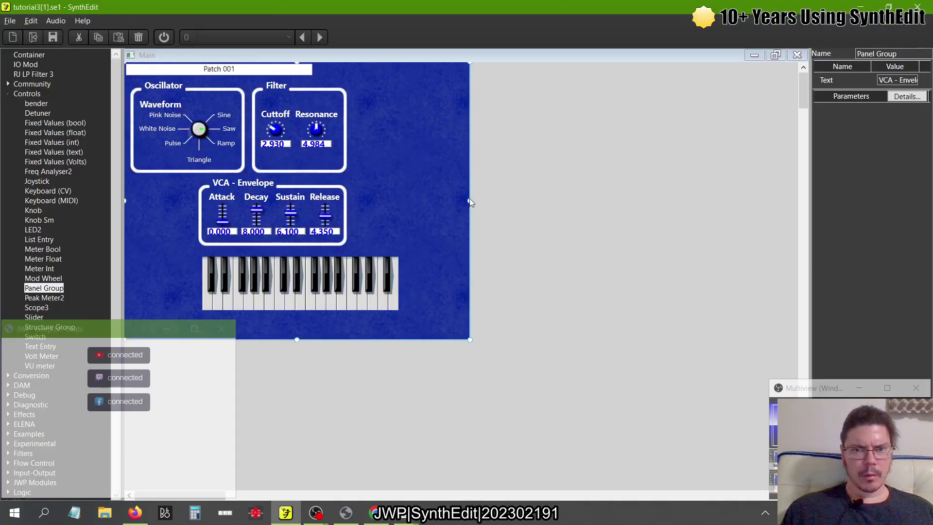
left_click_drag(469, 199, 355, 203)
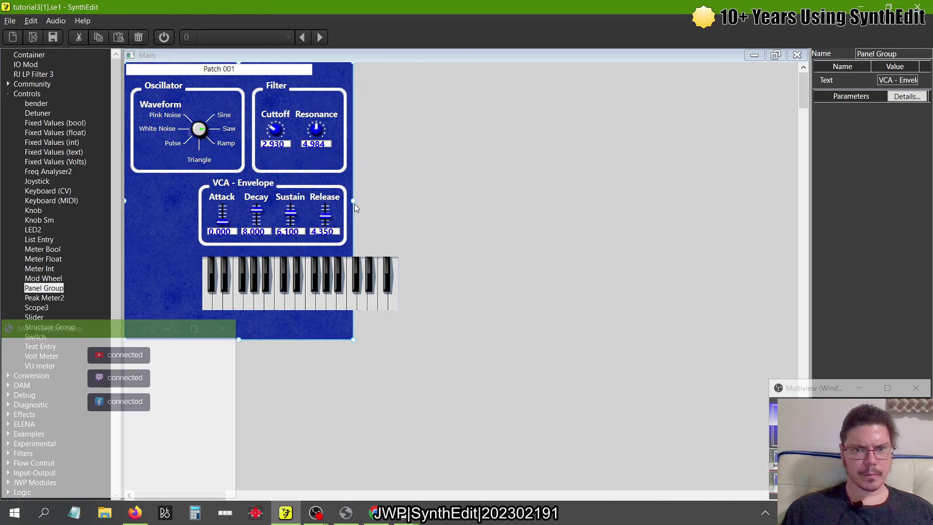
left_click(300, 261)
left_click_drag(302, 255, 248, 251)
Step: Align the keyboard to the panel's left edge, widen it, and raise the panel bottom to match
key("super+Tab")
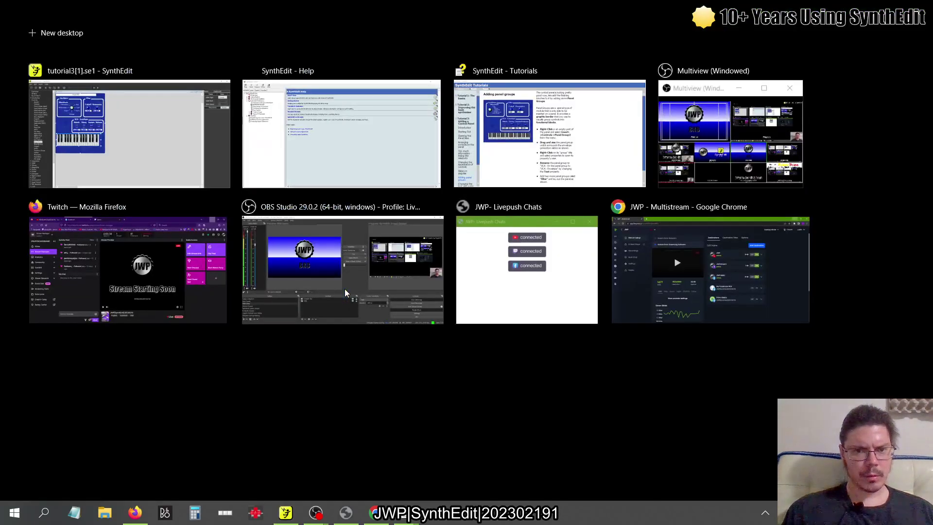
key("Right")
key("Return")
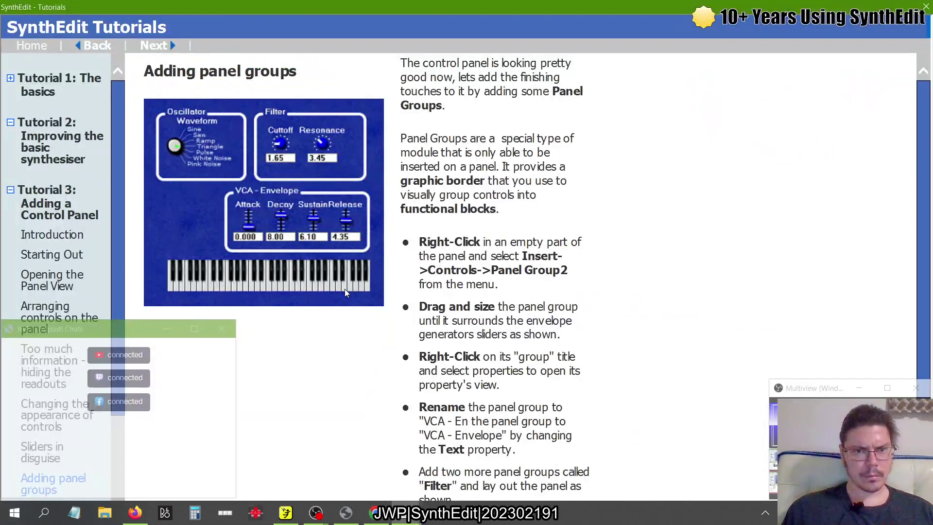
key("alt+Tab")
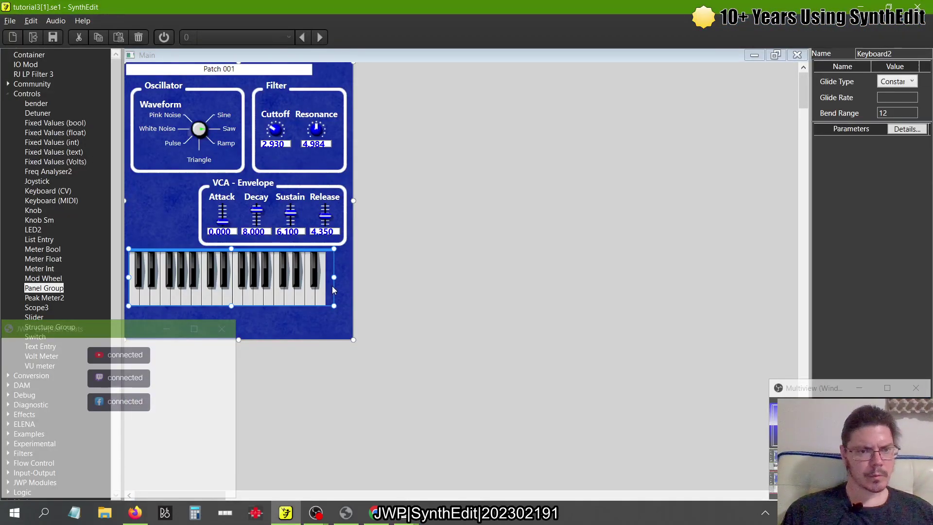
left_click_drag(180, 248, 165, 255)
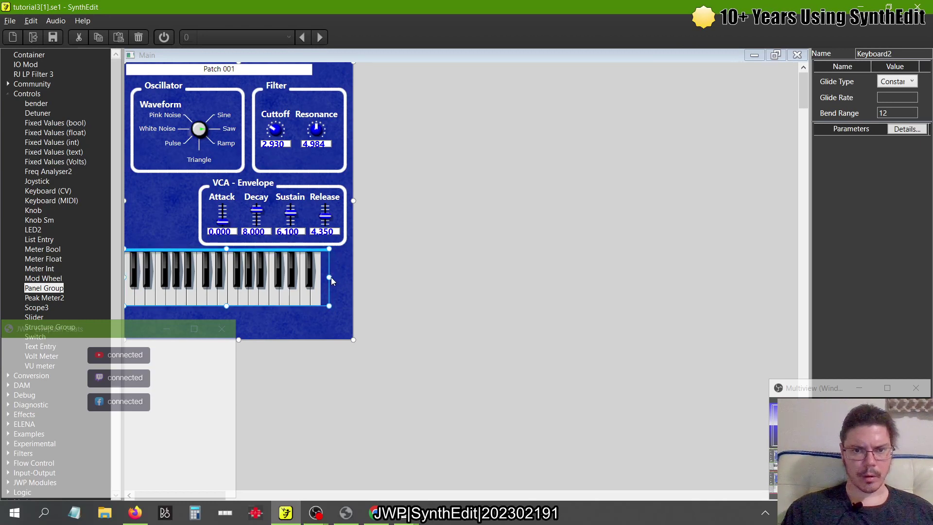
left_click_drag(330, 277, 363, 284)
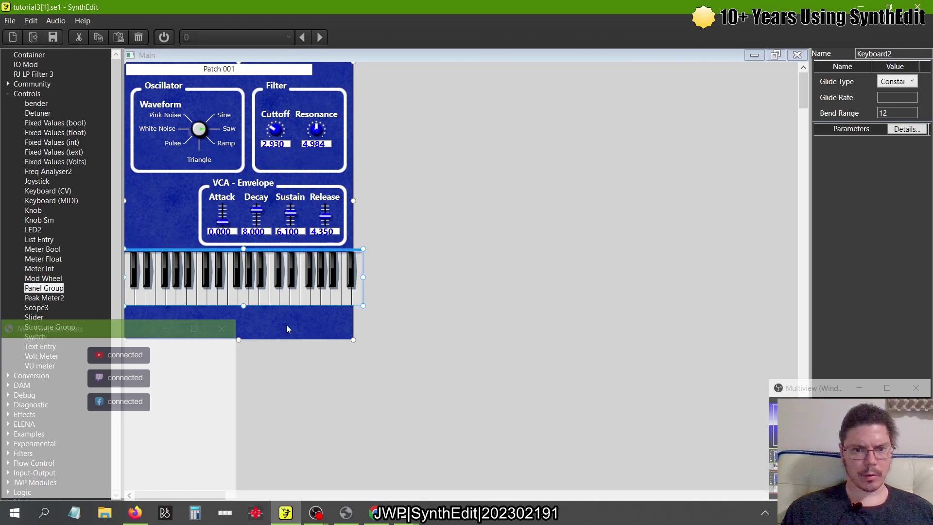
left_click_drag(242, 344, 246, 307)
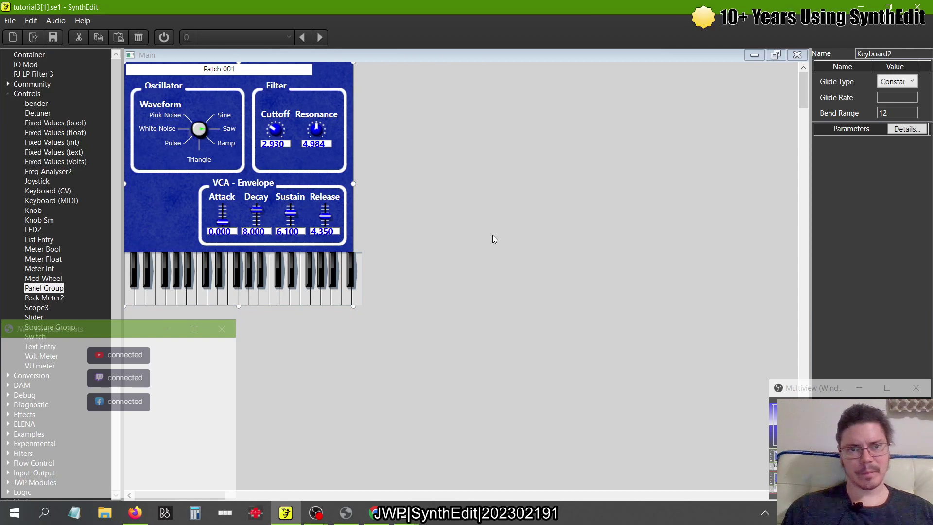
Step: Stretch the Patch 001 list at the panel top out to the panel's right edge
key("alt+Tab")
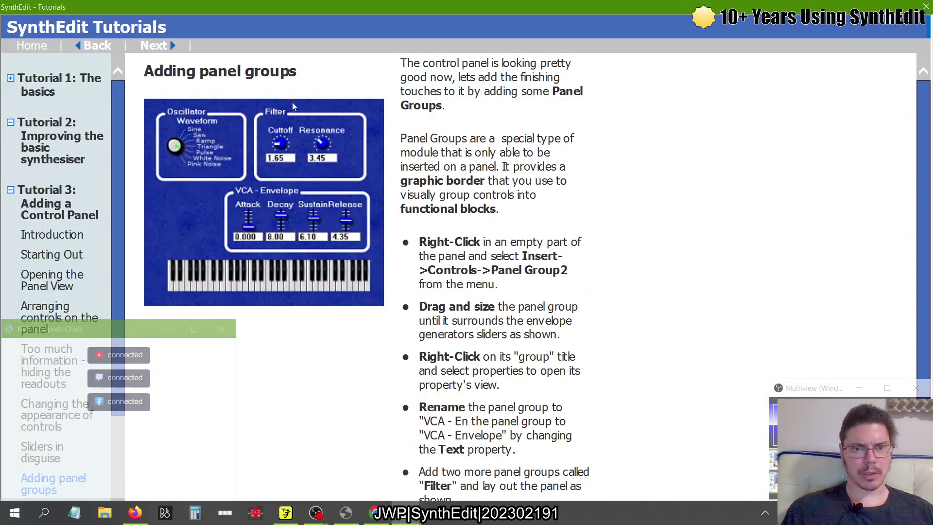
key("alt+Tab")
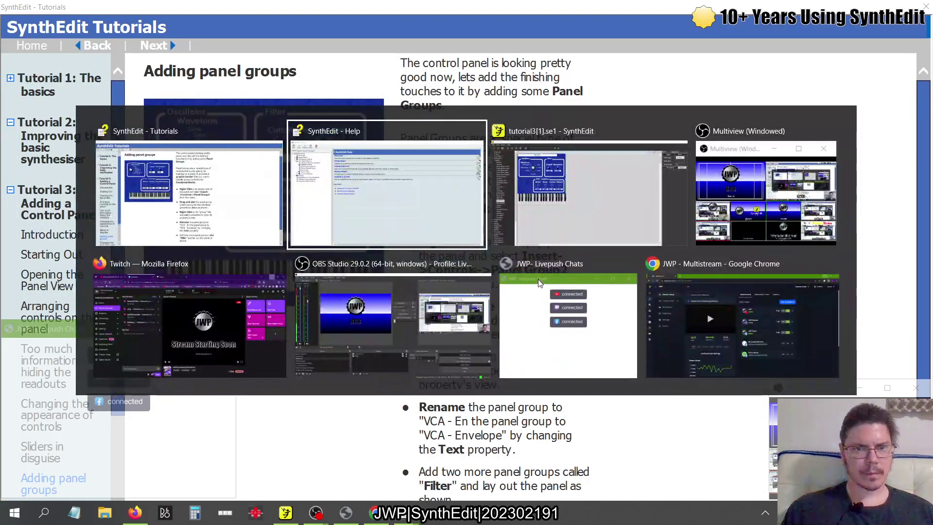
key("alt+Tab")
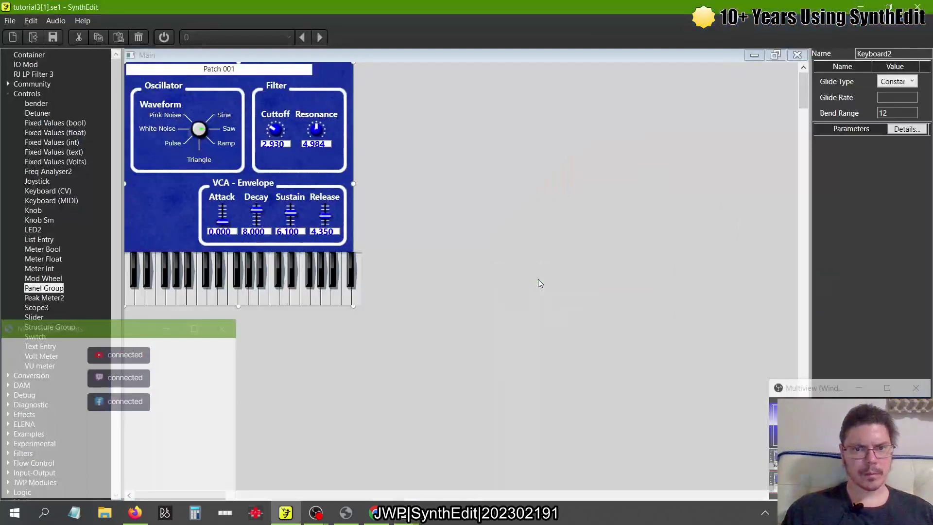
left_click(281, 74)
left_click(314, 73)
left_click_drag(312, 72, 354, 70)
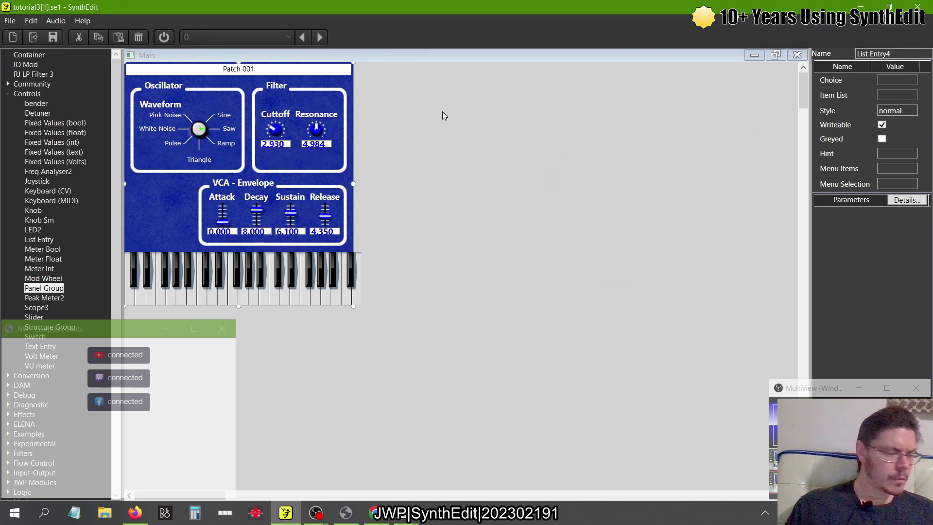
key("alt+Tab")
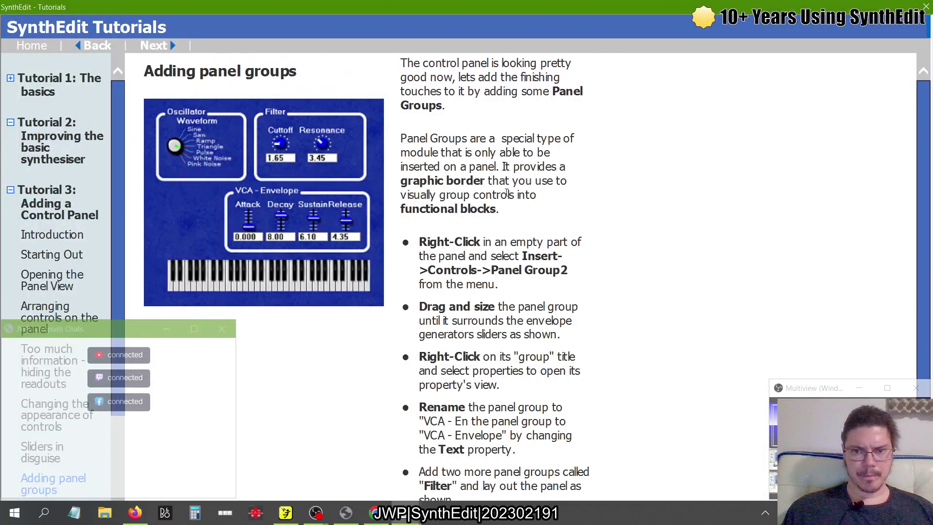
Step: Save the synth project from the File menu
scroll(529, 239, "down", 3)
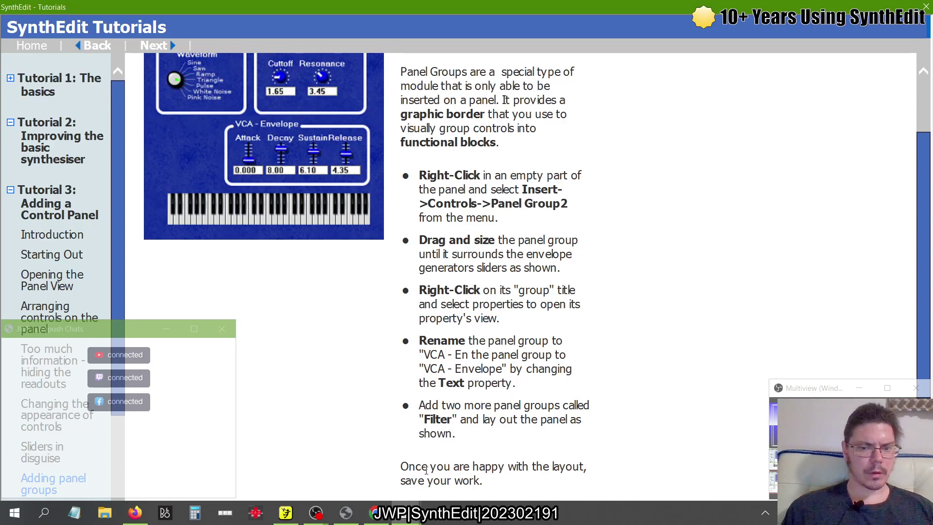
key("alt+Tab")
key("alt+Tab")
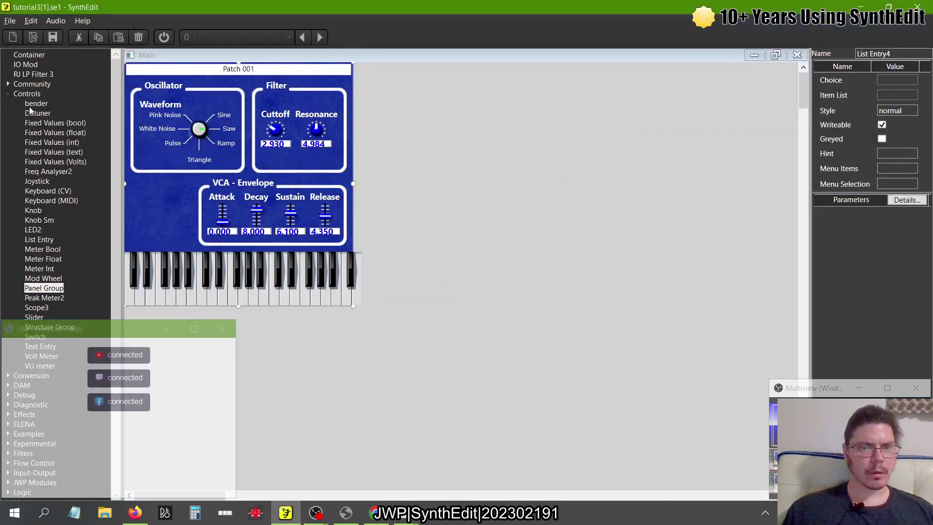
left_click(15, 25)
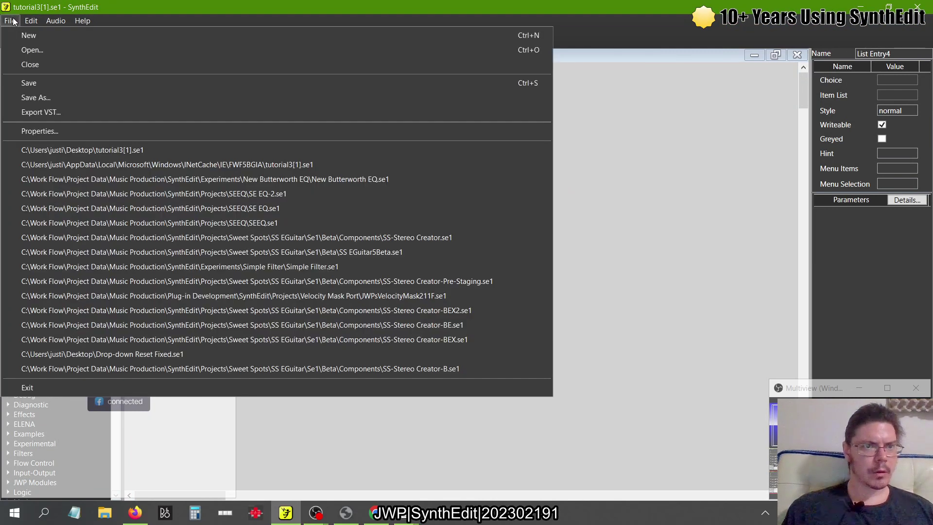
left_click(25, 84)
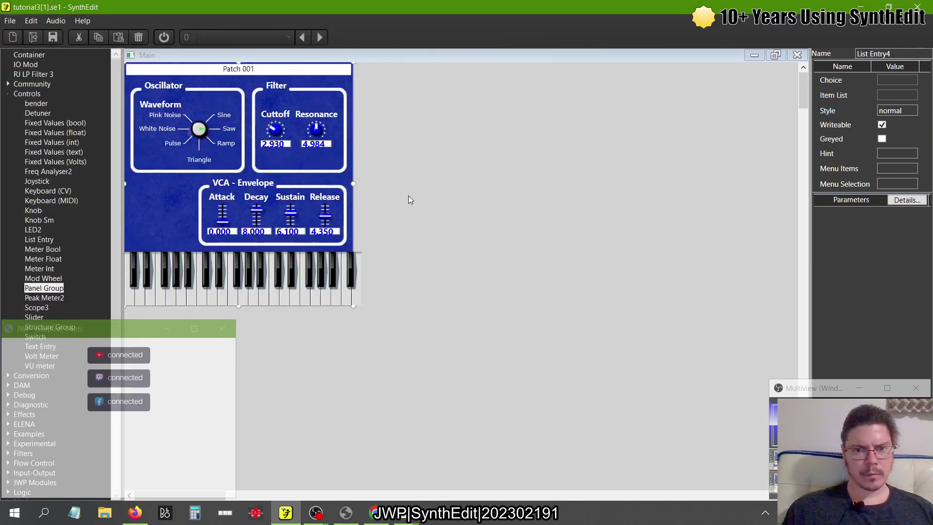
Step: Advance the tutorials window to the 'Changing the look with a skin' page
key("alt+Tab")
key("alt+Tab")
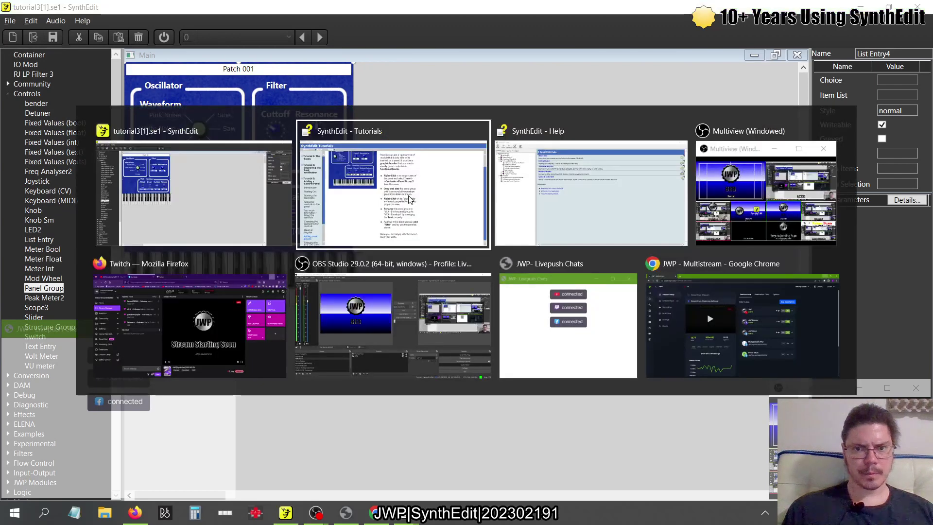
left_click(408, 195)
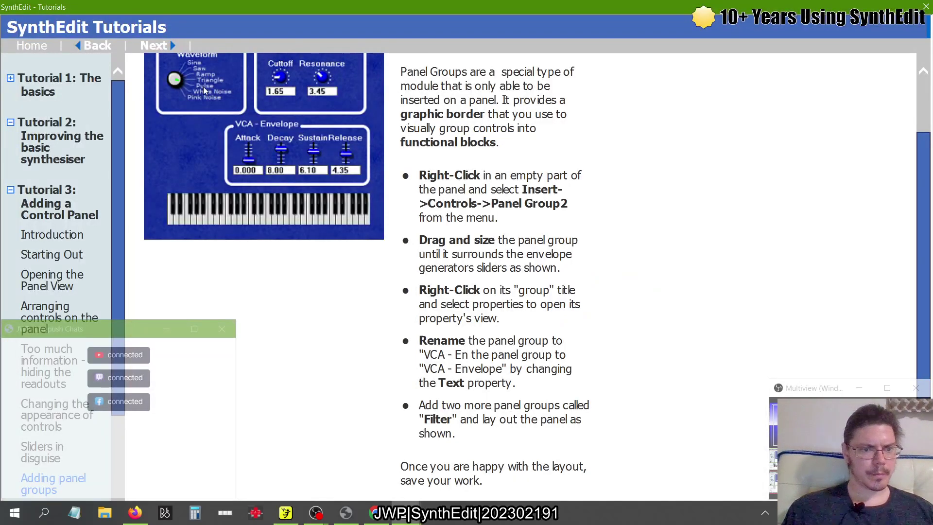
left_click(154, 45)
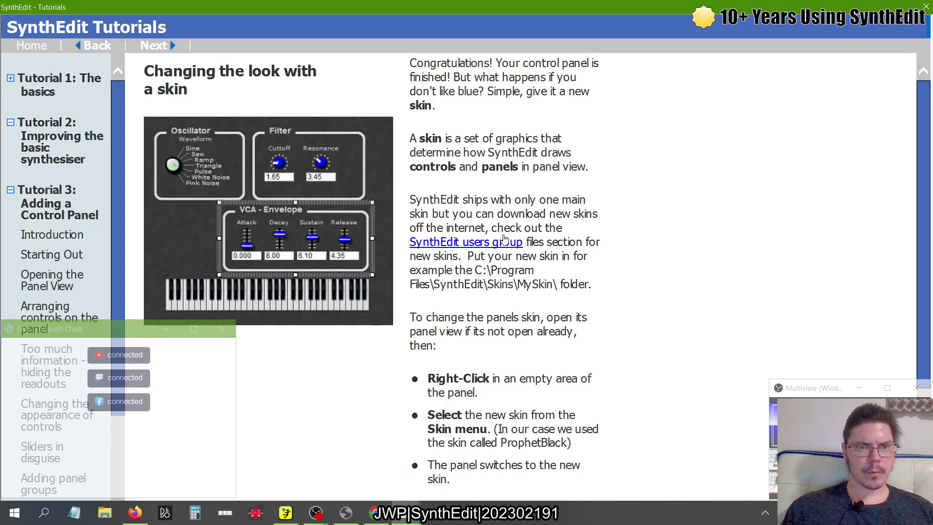
left_click(504, 240)
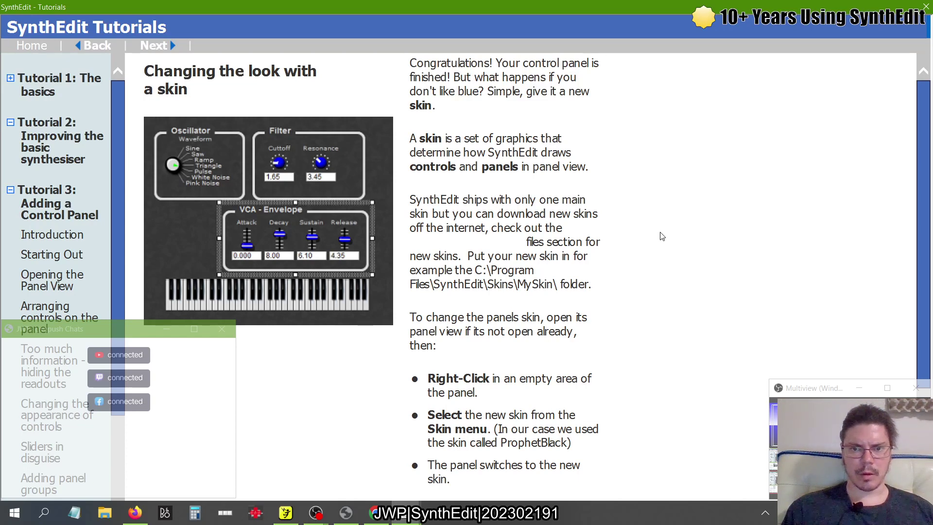
scroll(660, 236, "down", 1)
scroll(660, 236, "down", 2)
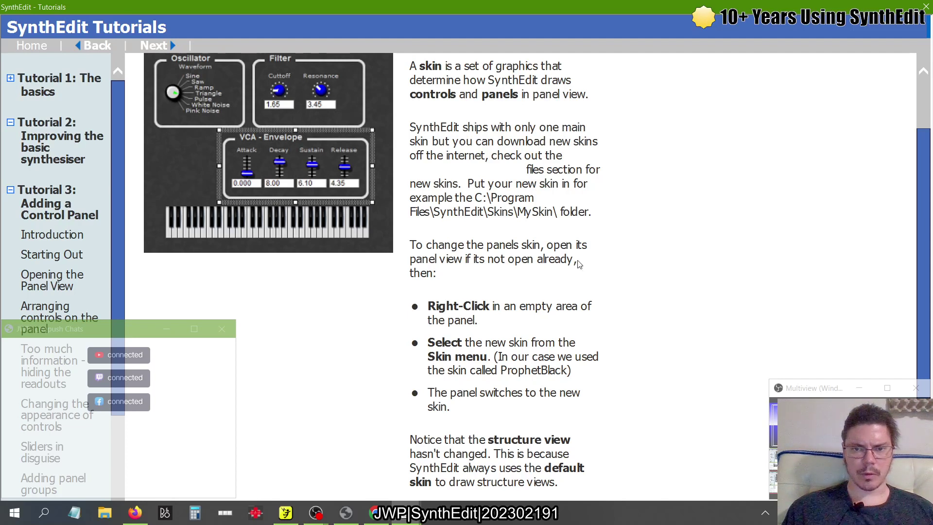
left_click(105, 513)
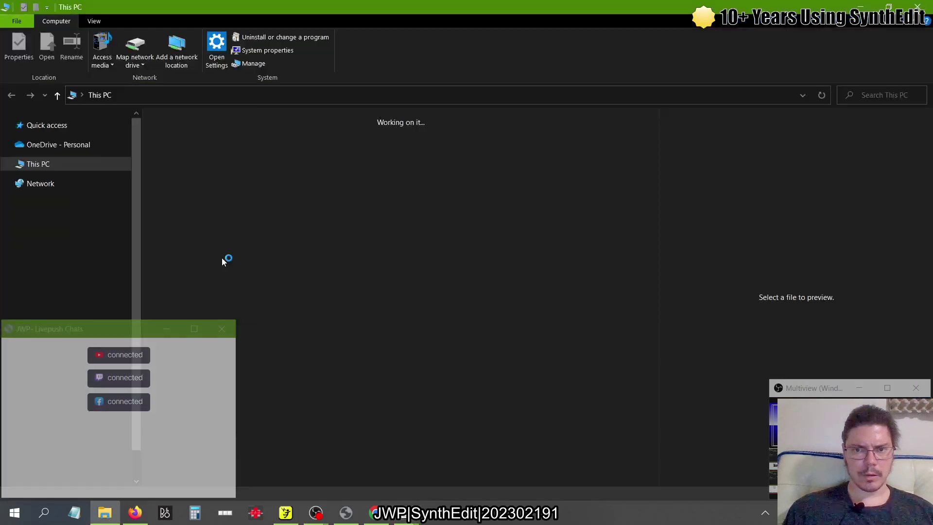
Step: Browse to C:\Users\Public\Public Documents\SynthEdit Projects\skins, confirm prophetblack is there, and close Explorer
double_click(166, 210)
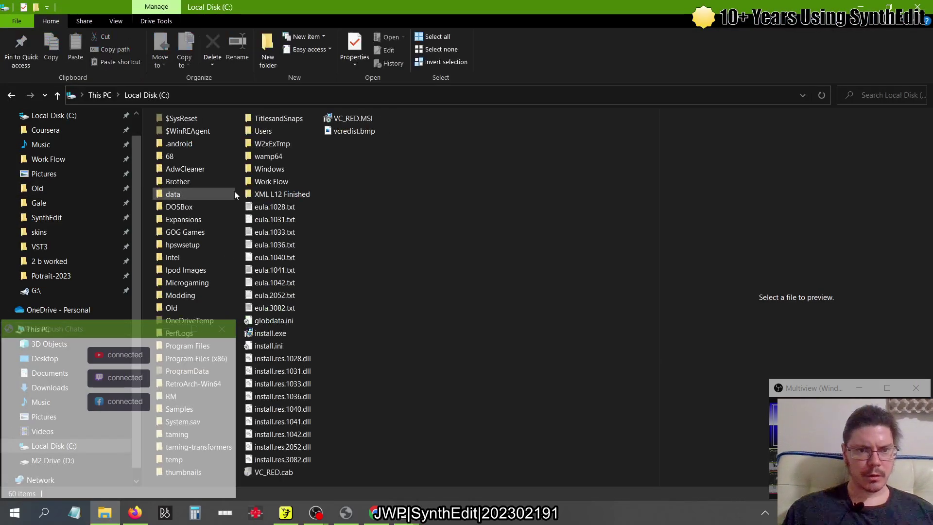
double_click(263, 132)
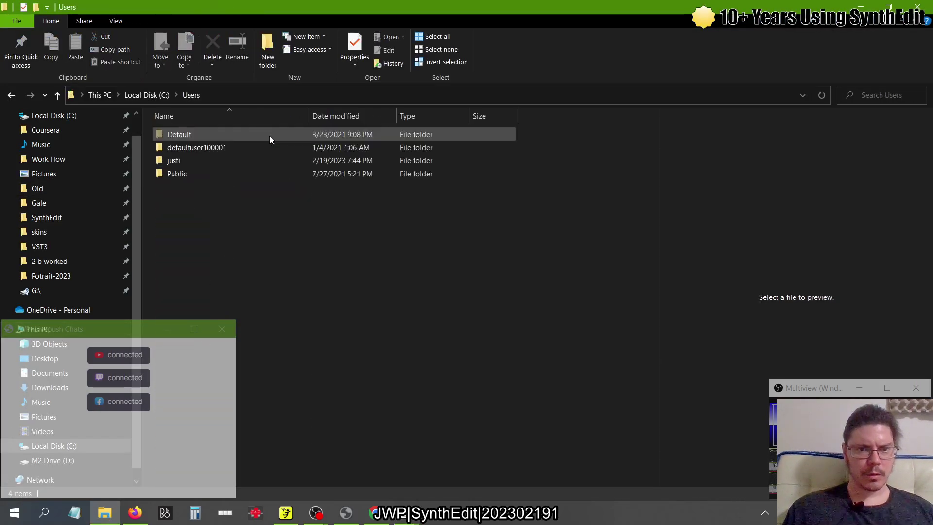
double_click(186, 176)
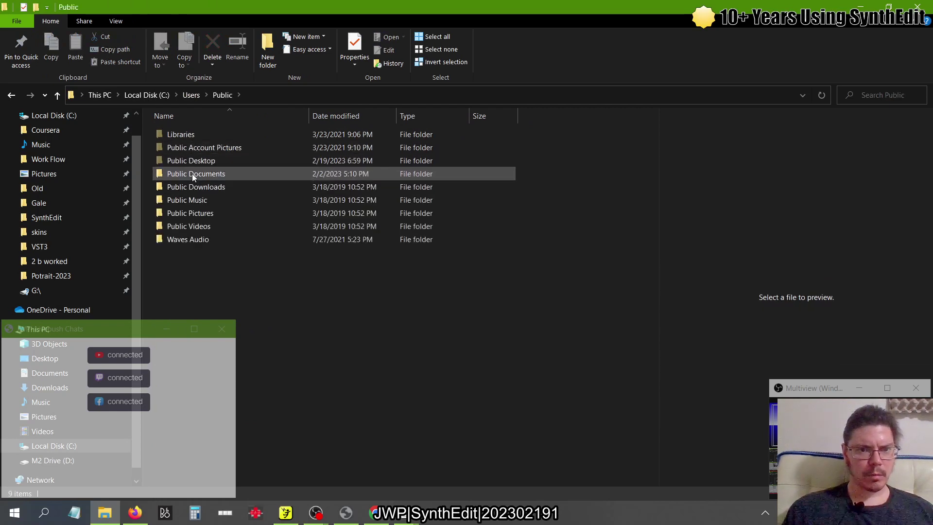
double_click(217, 170)
double_click(199, 250)
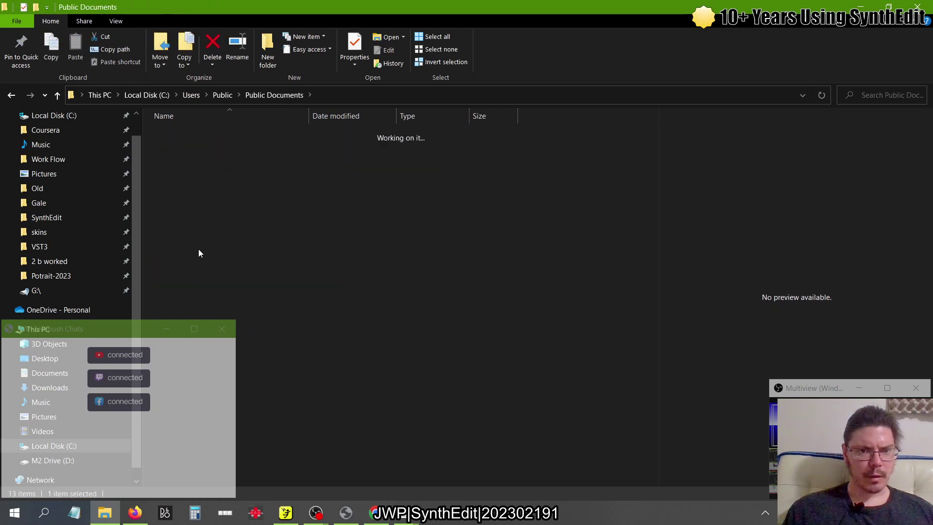
double_click(178, 149)
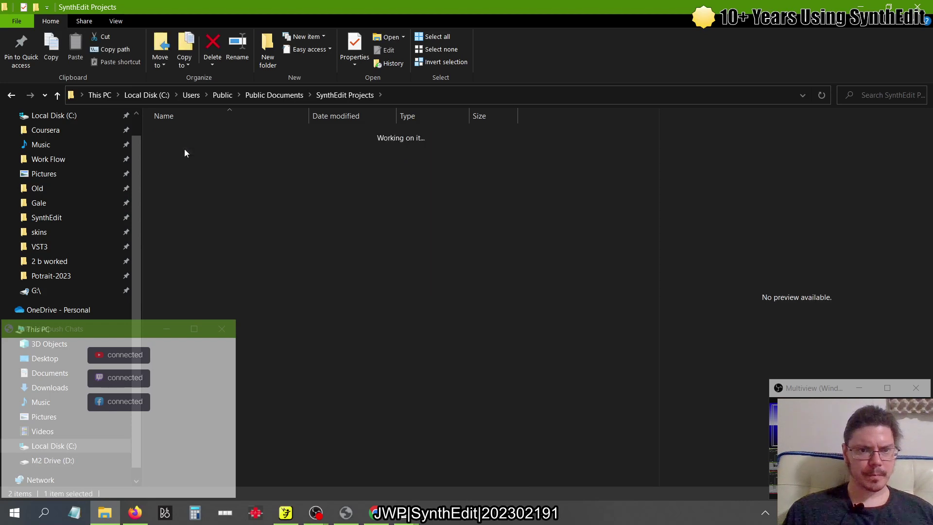
left_click(917, 7)
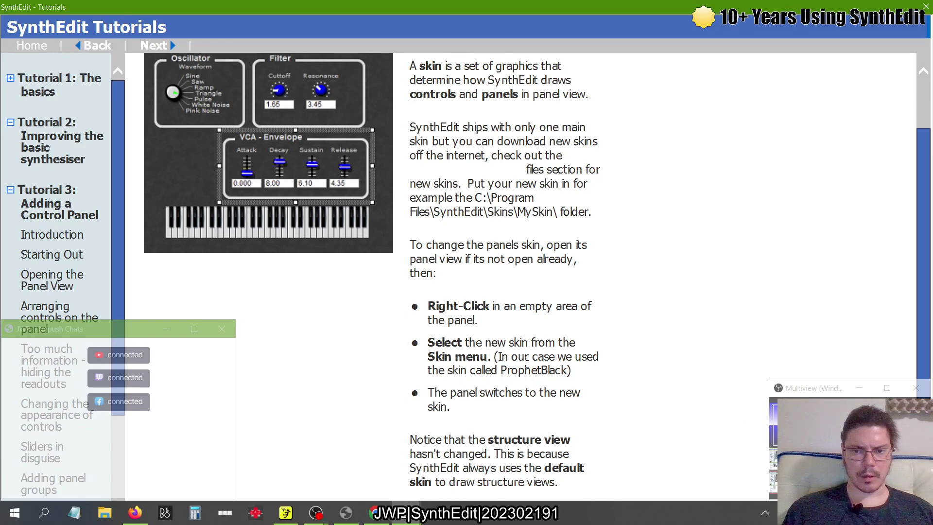
Step: Scroll through the skin tutorial page, then return to the tutorial3 editor
scroll(642, 361, "down", 2)
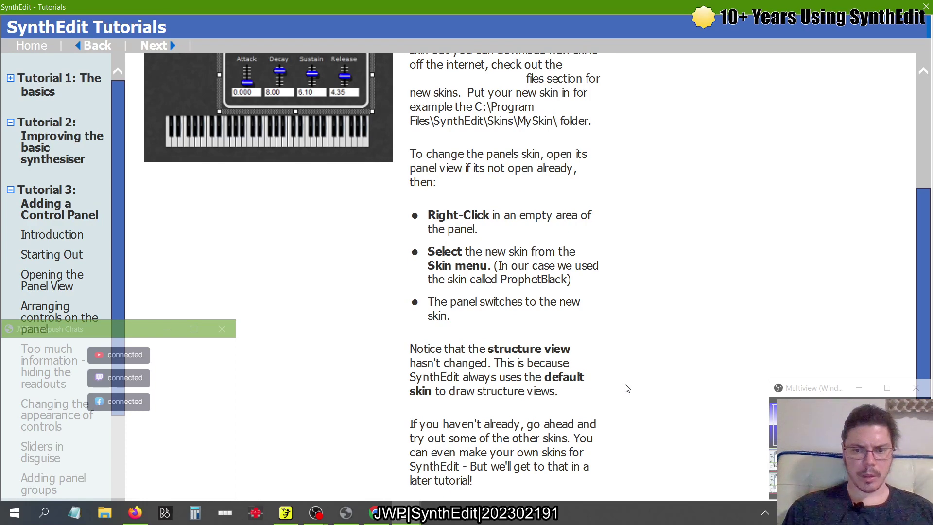
key("alt+Tab")
key("Tab")
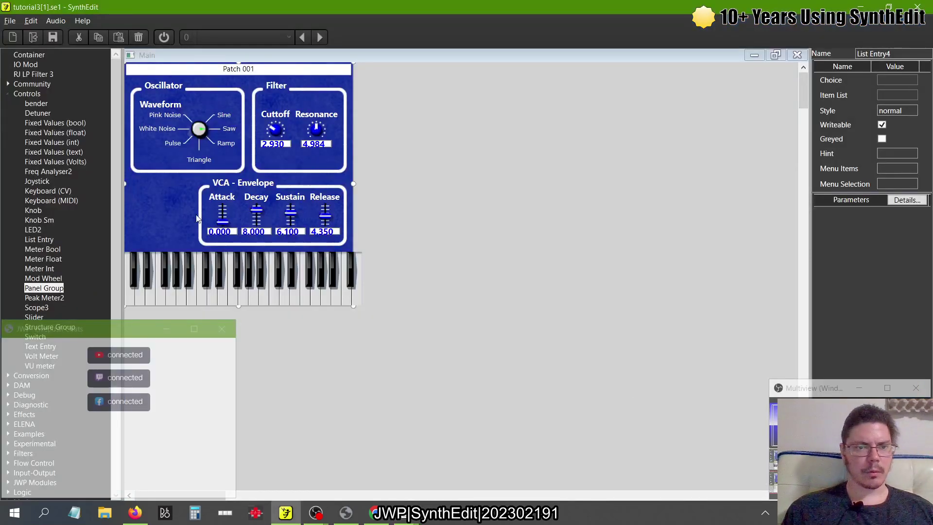
Step: Choose prophetblack from the Skin submenu of the panel's right-click menu
right_click(170, 204)
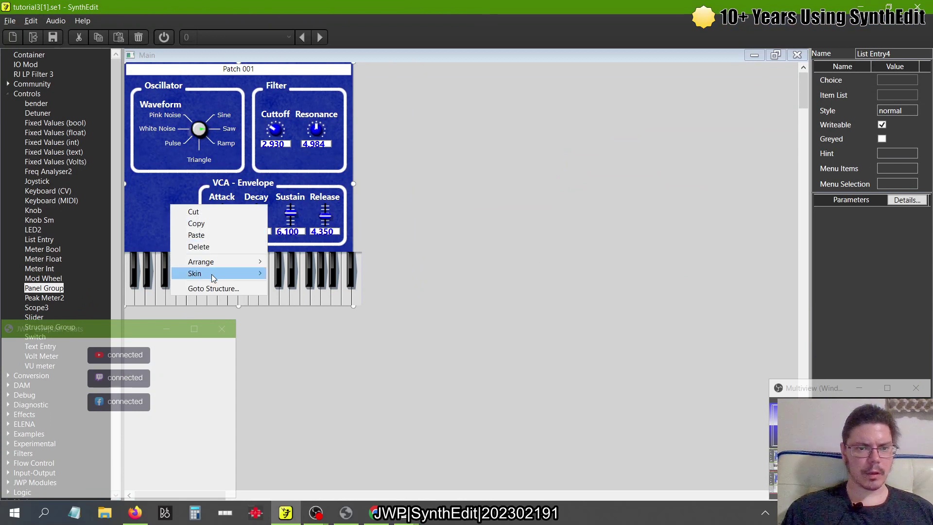
mouse_move(212, 274)
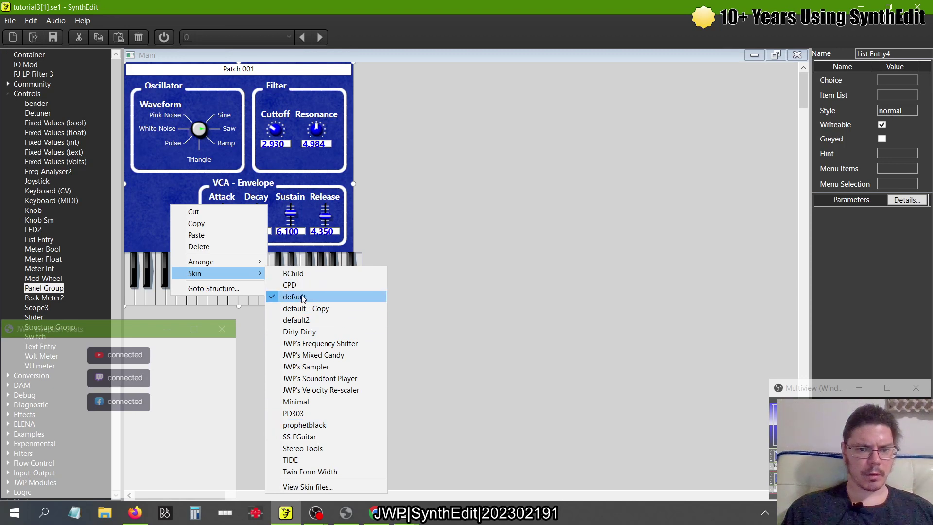
left_click(299, 426)
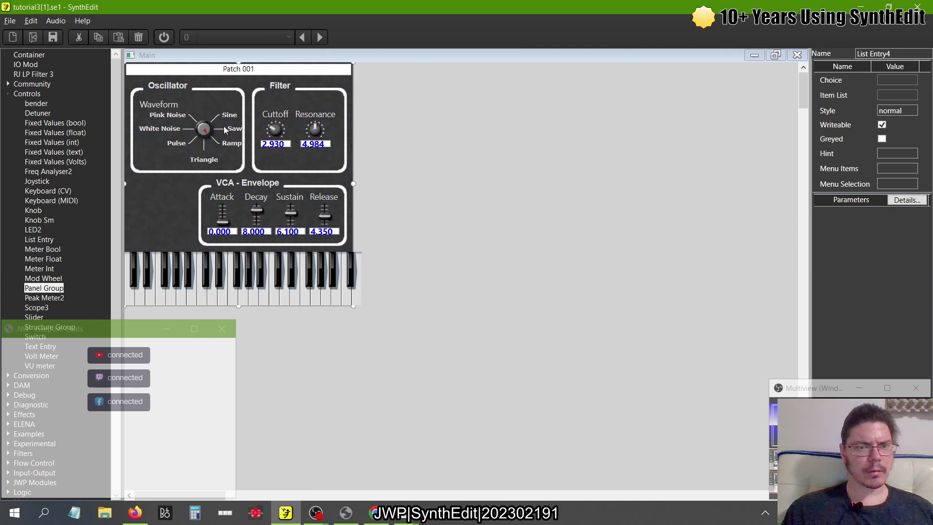
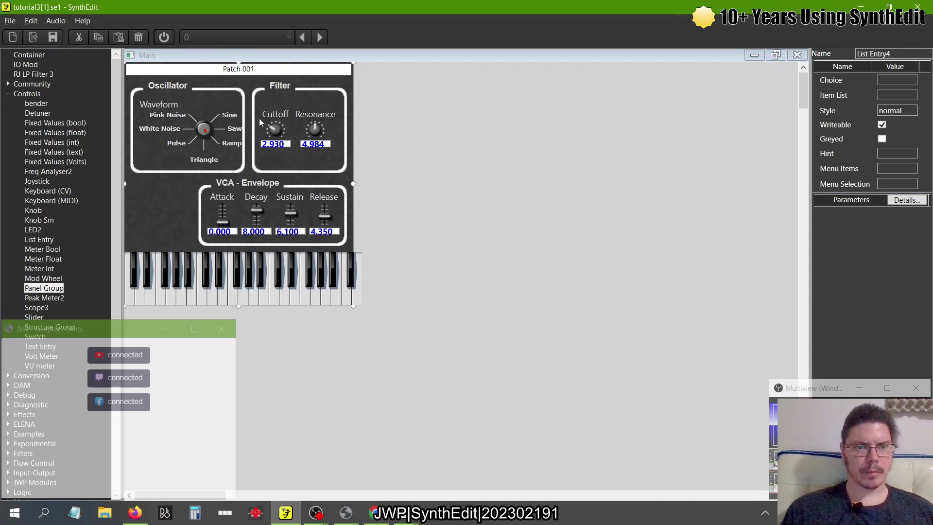
Step: Switch the panel skin to the default blue, then back to prophetblack
right_click(163, 202)
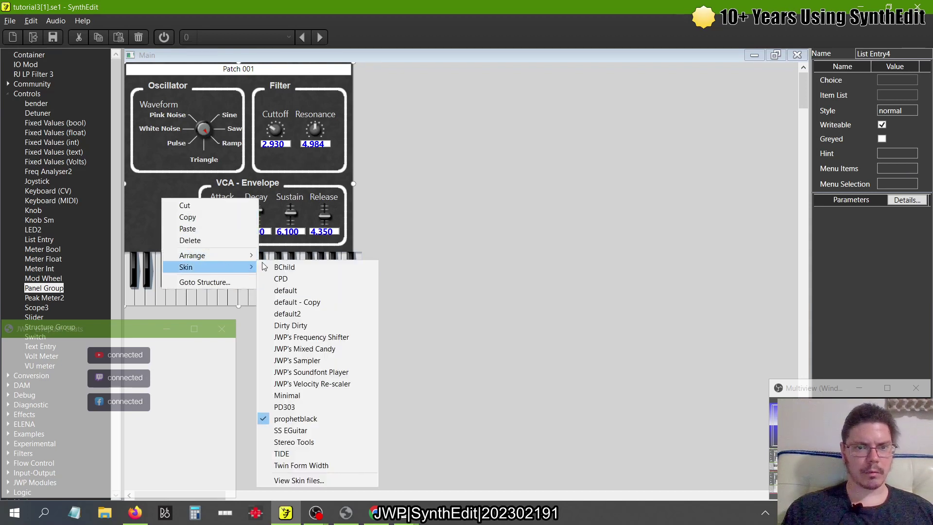
left_click(291, 290)
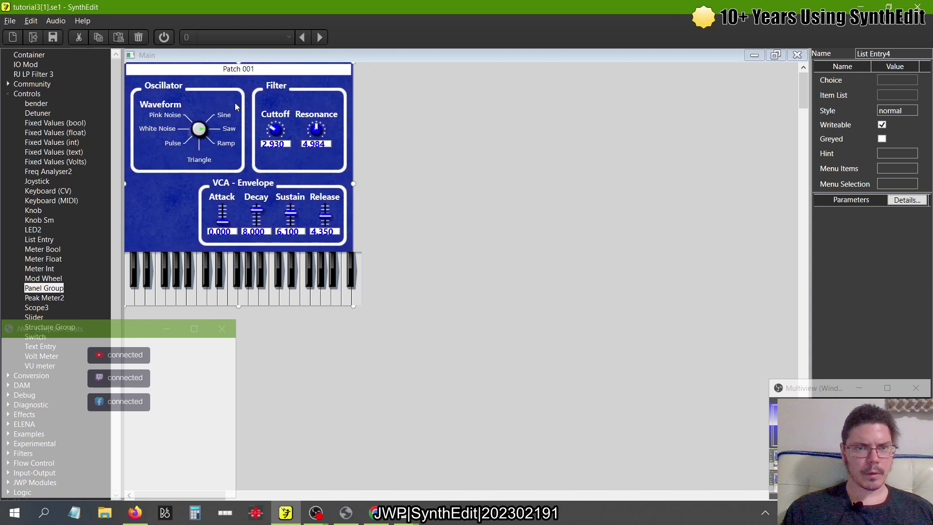
right_click(151, 207)
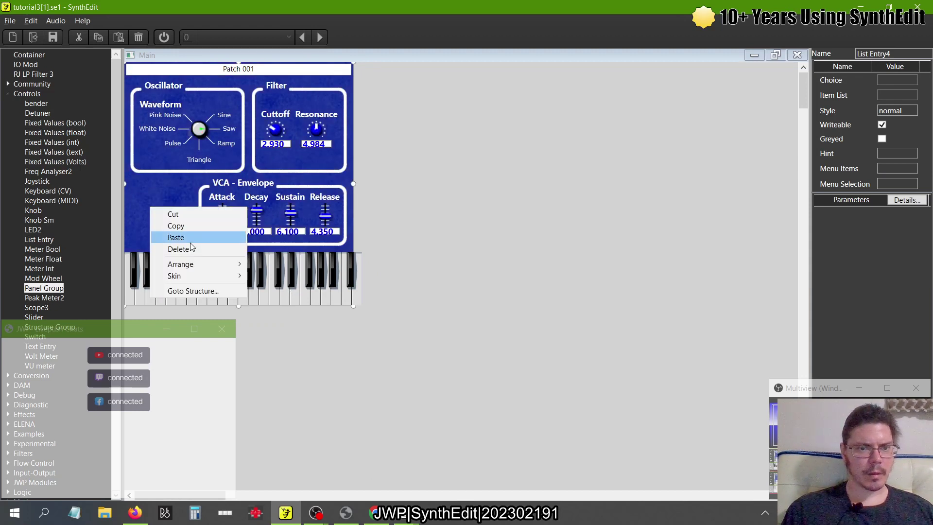
mouse_move(204, 275)
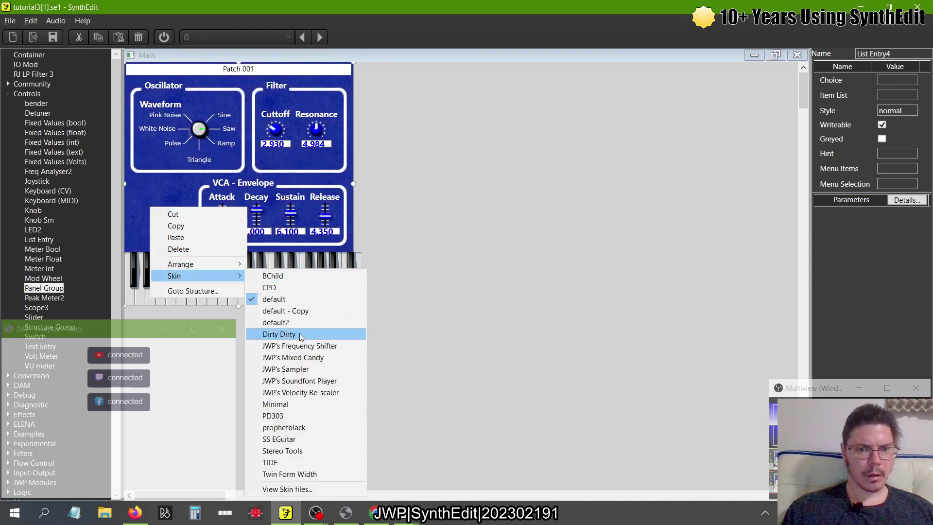
left_click(285, 427)
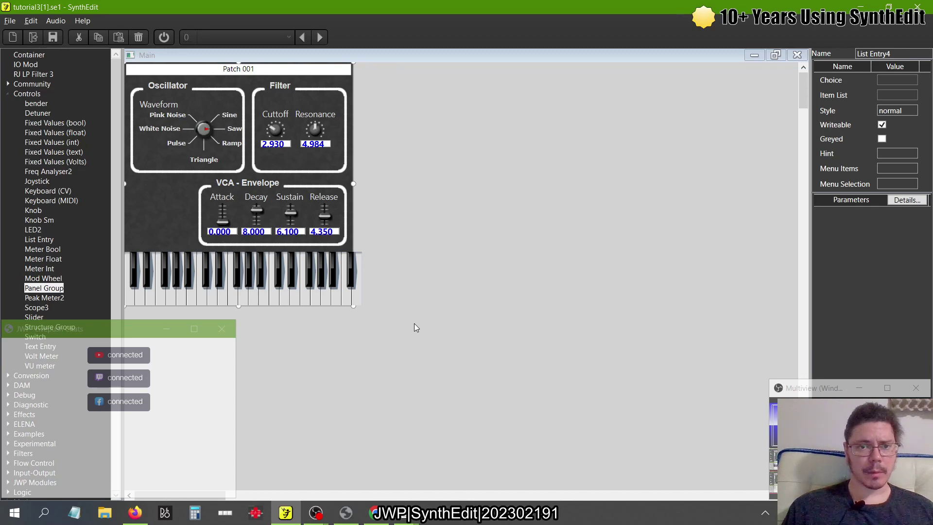
Step: Read Tutorial 3's 'Locking a panel' help page, then return to the project
key("alt+Tab")
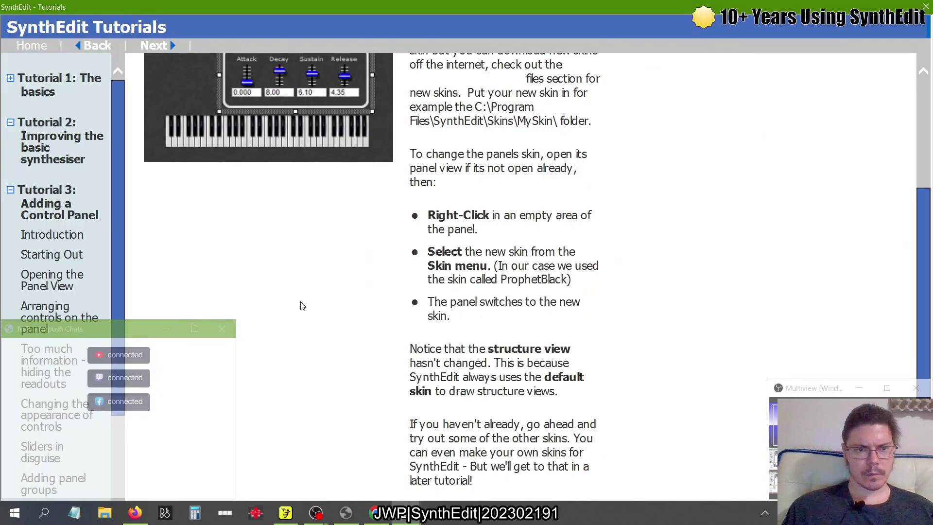
scroll(117, 175, "down", 3)
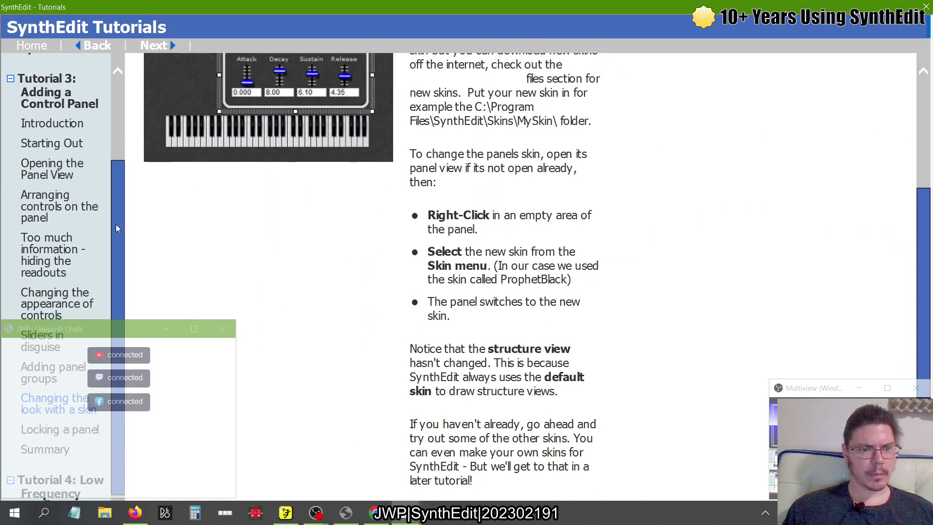
left_click(155, 46)
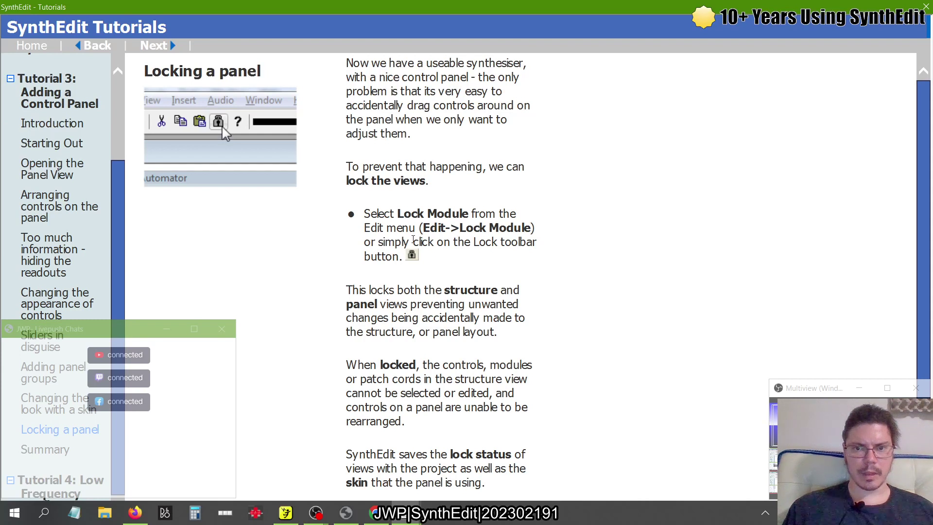
scroll(281, 311, "down", 1)
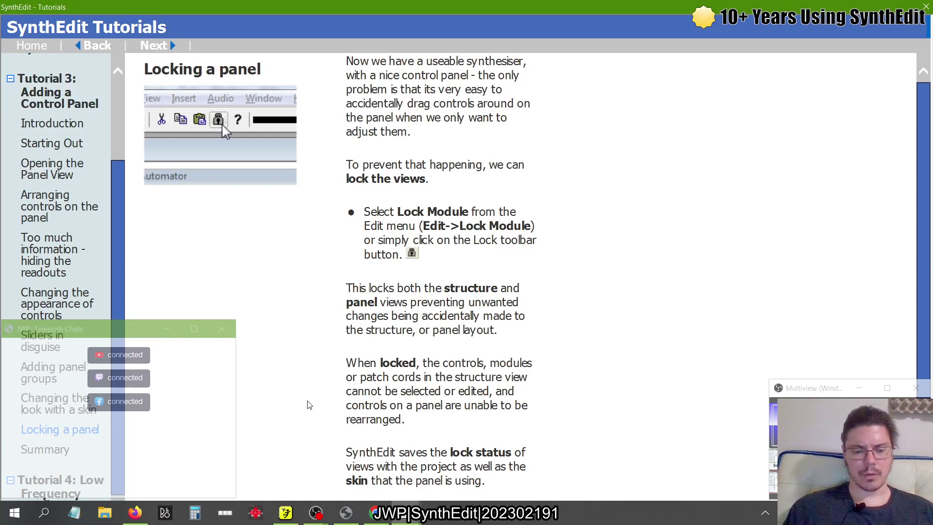
key("alt+Tab")
key("alt+Tab")
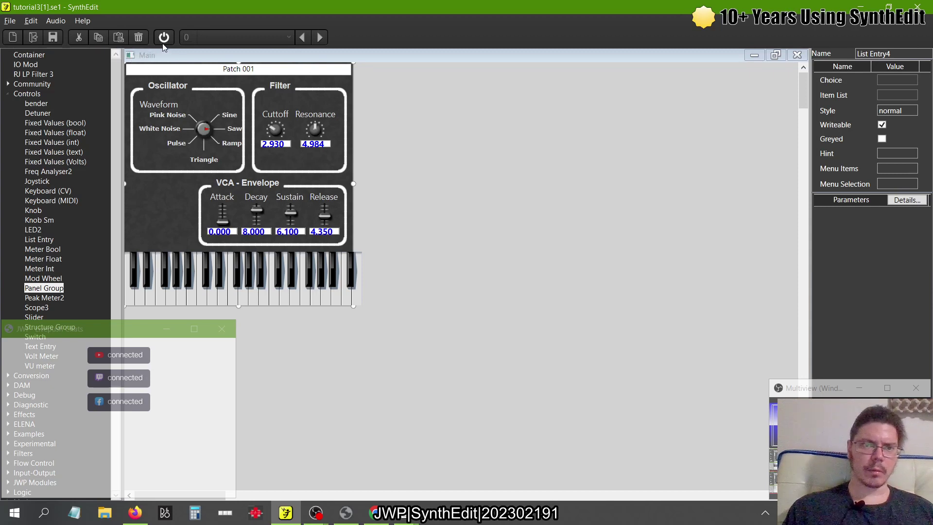
Step: Switch from the synth's panel to its structure view
left_click(289, 38)
left_click(412, 38)
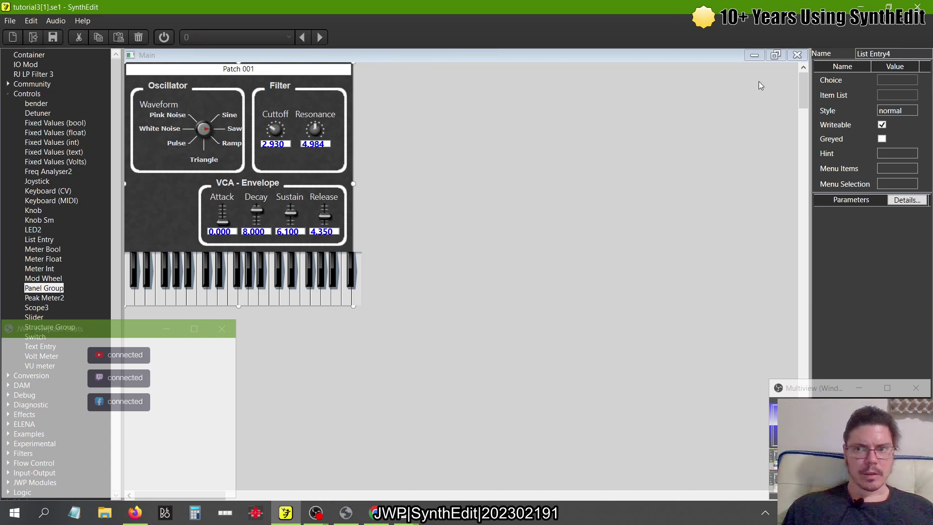
key("ctrl+Tab")
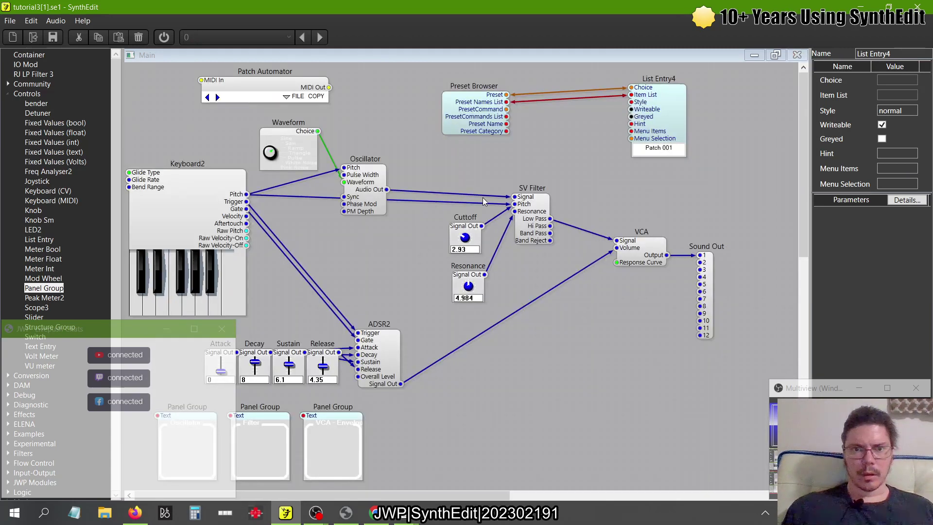
right_click(393, 151)
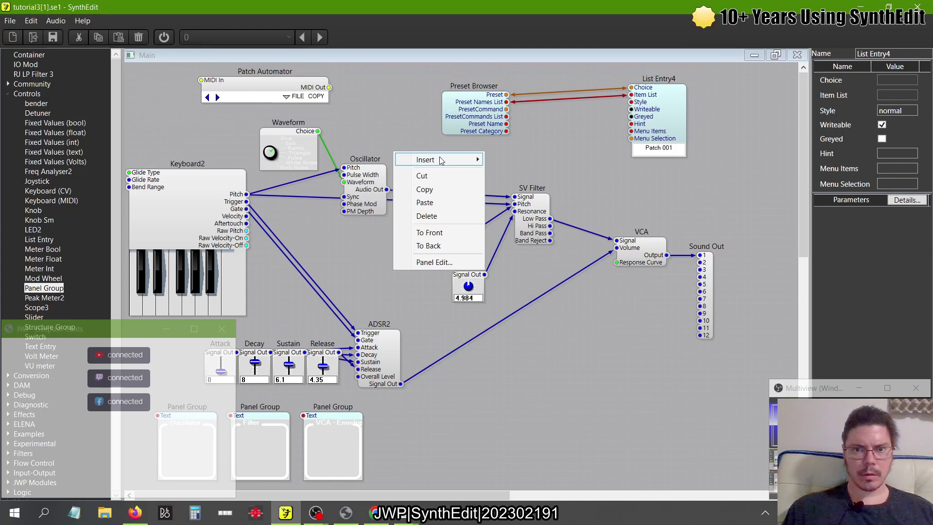
left_click(406, 130)
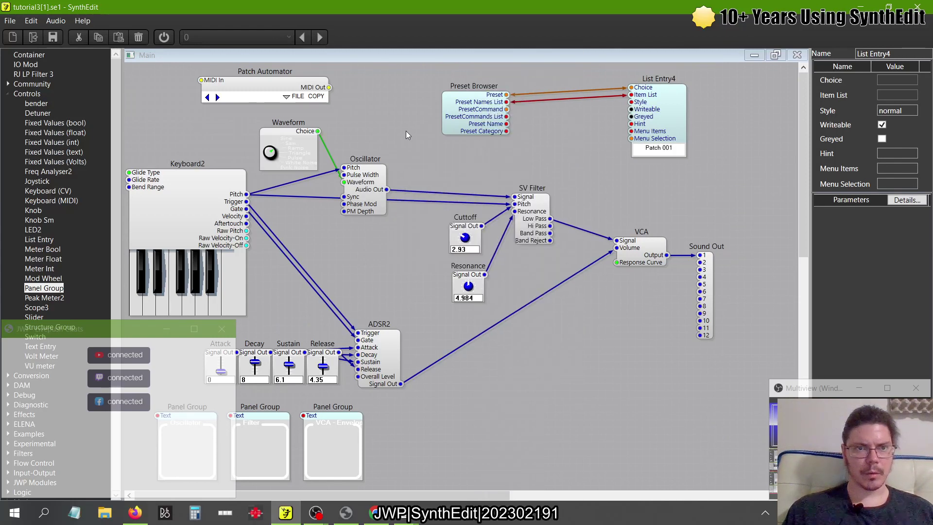
Step: Select every module and wire and apply More > Containerize Selection
key("ctrl+a")
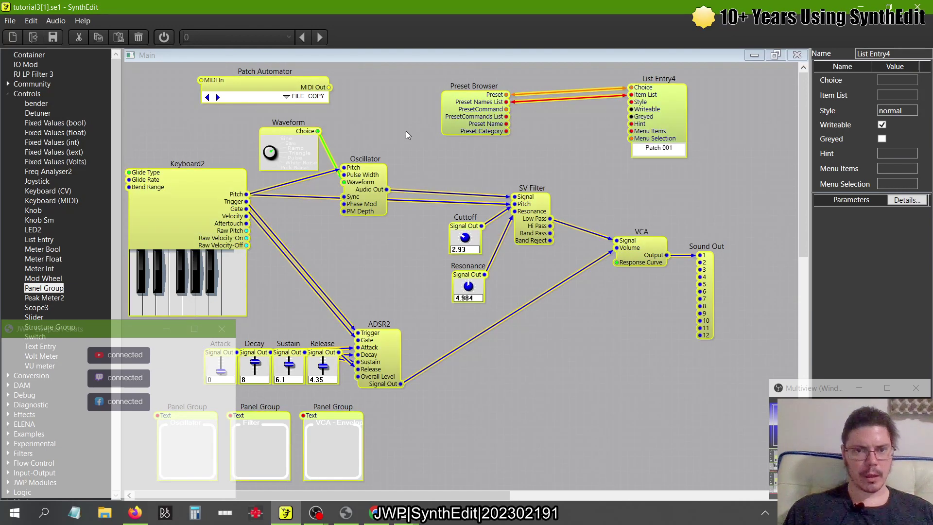
right_click(367, 180)
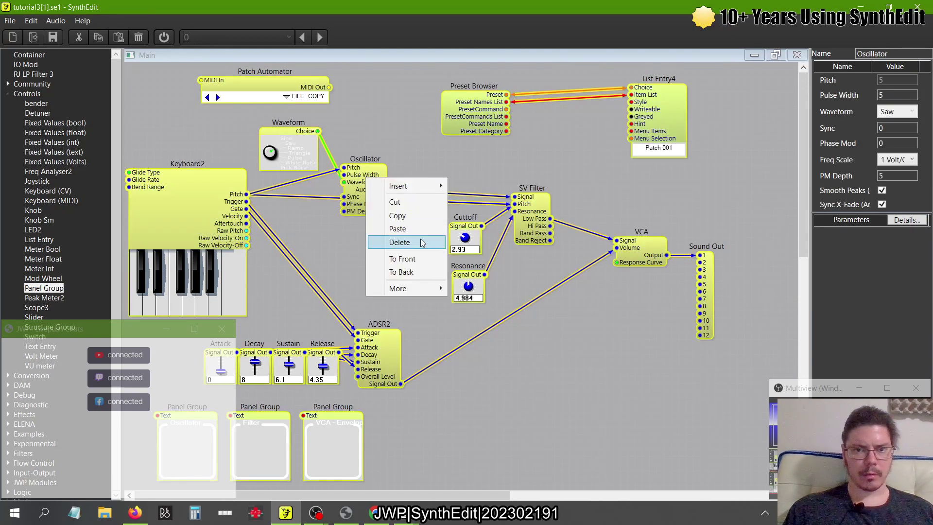
mouse_move(408, 288)
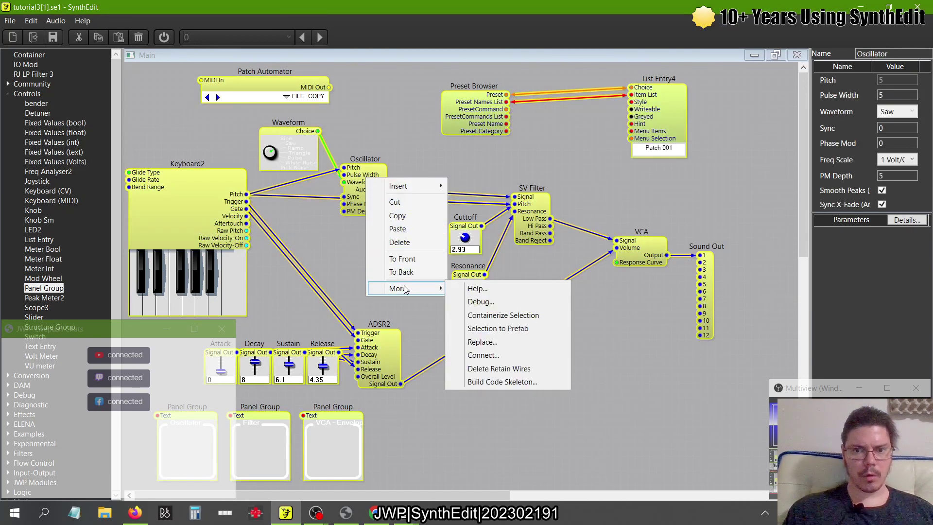
left_click(481, 315)
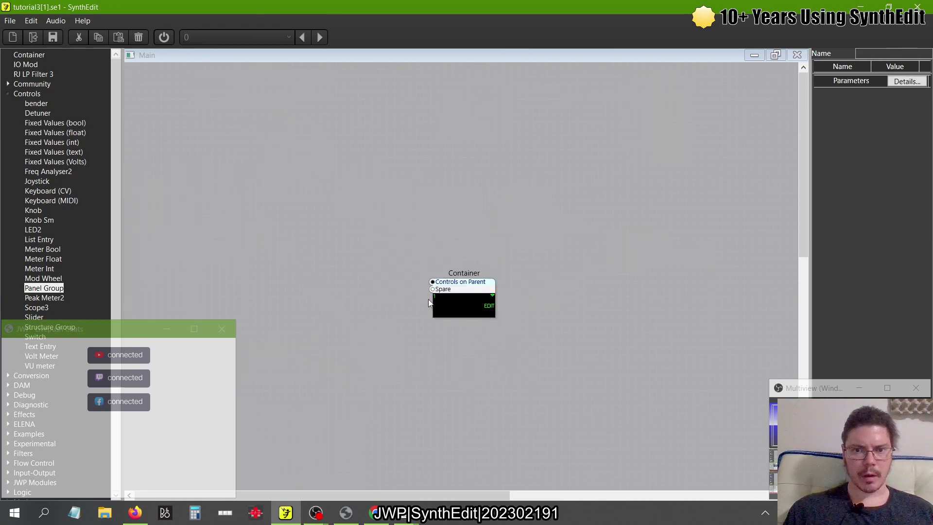
Step: Move the new Container up and to the left, then set it to Locked
left_click(457, 280)
left_click_drag(461, 292, 380, 138)
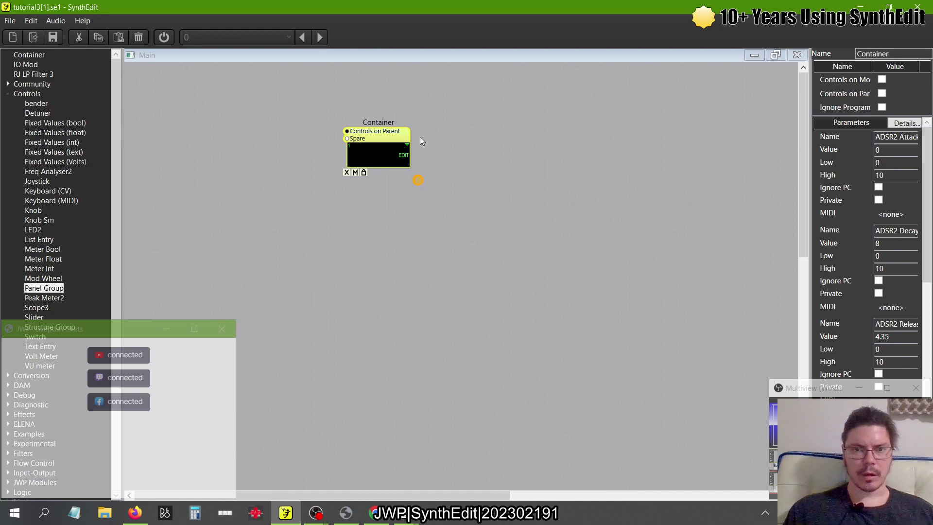
left_click(316, 143)
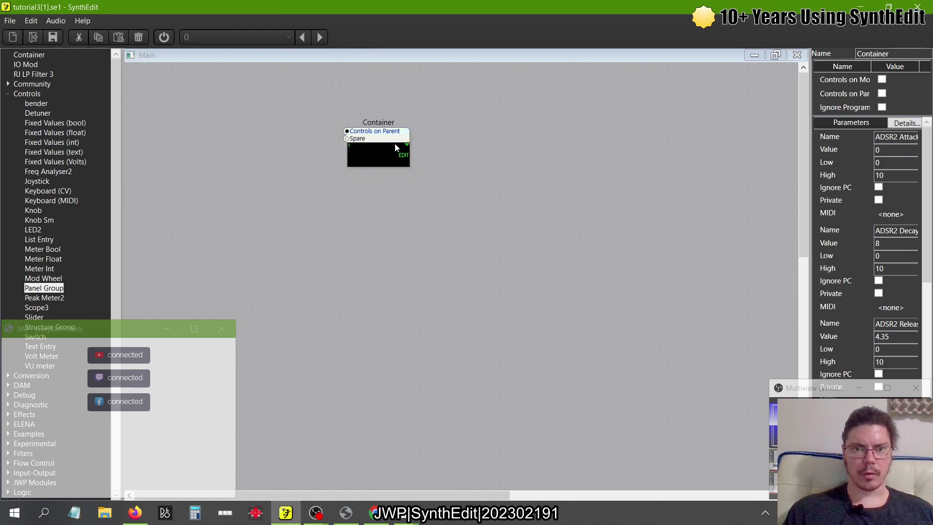
right_click(374, 141)
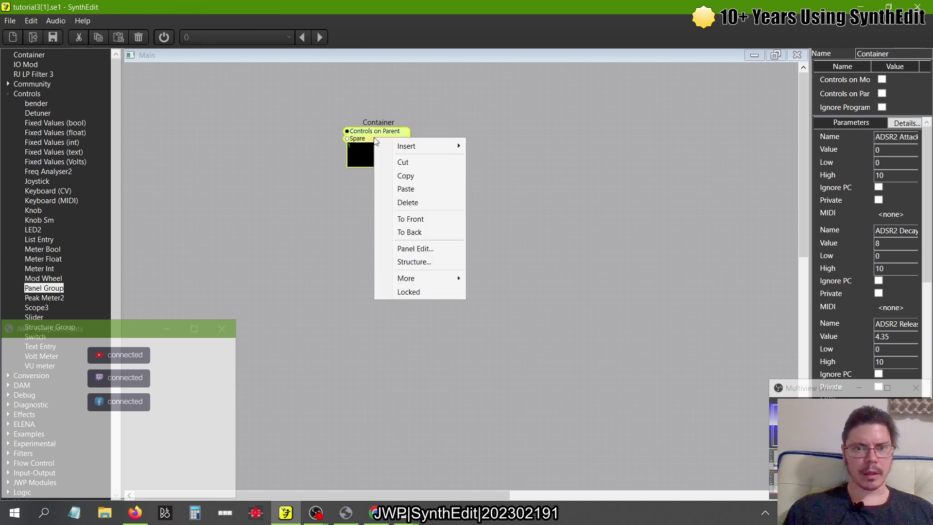
left_click(413, 291)
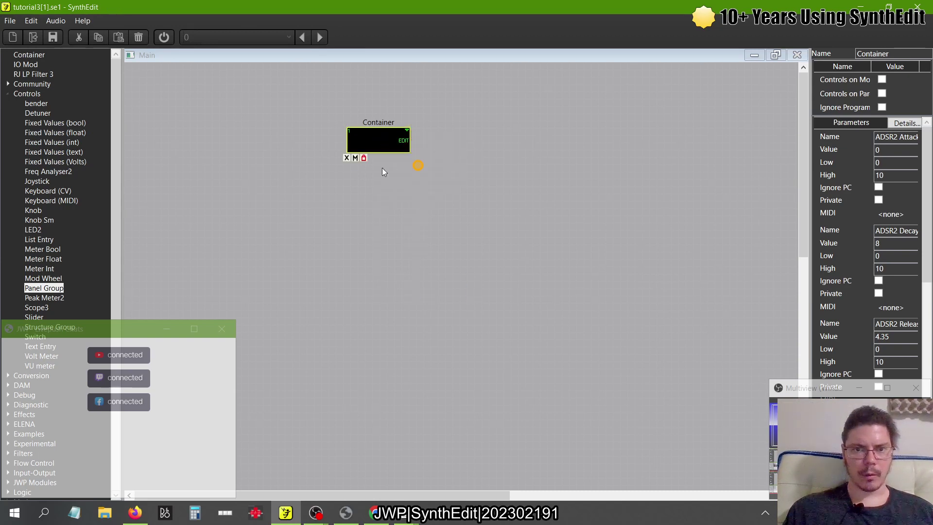
Step: Open the locked Container's structure to check its modules, then return to Main
right_click(377, 141)
left_click(427, 236)
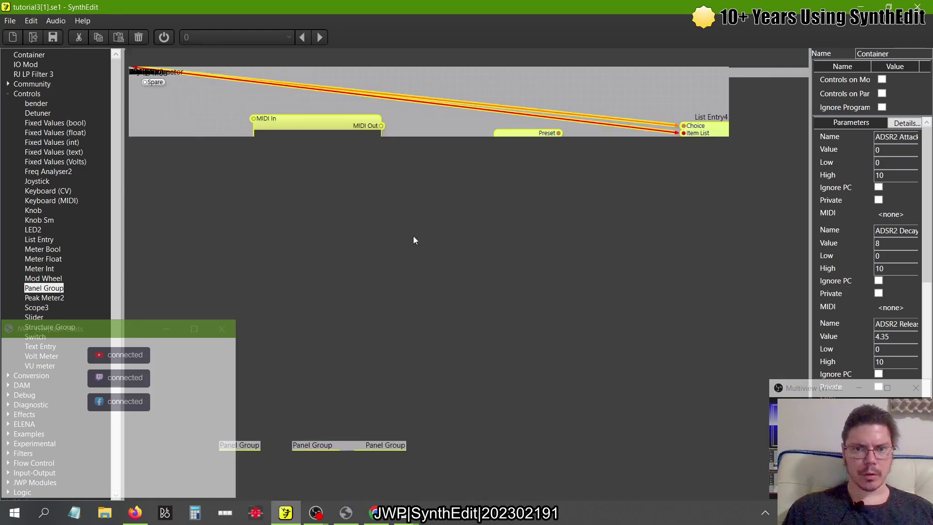
mouse_move(342, 172)
left_mouse_down()
mouse_move(315, 165)
mouse_move(345, 167)
left_mouse_up()
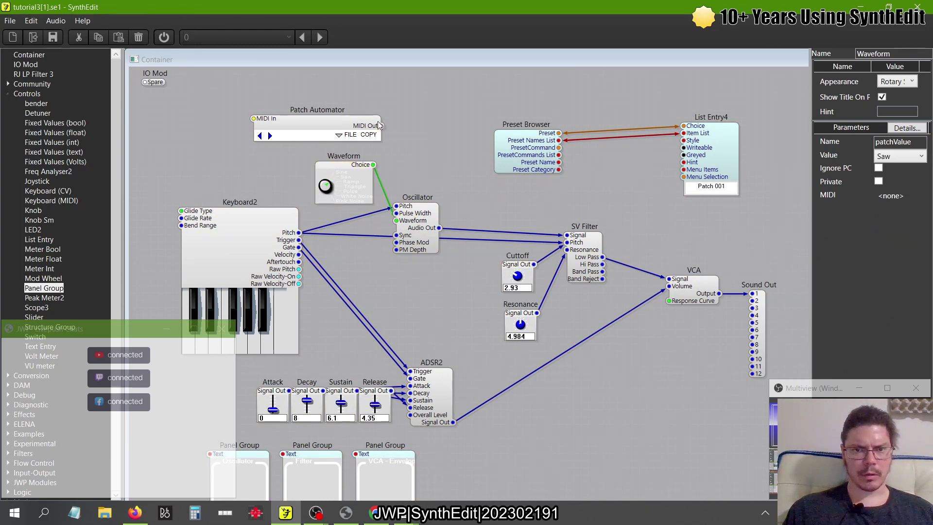
right_click(427, 136)
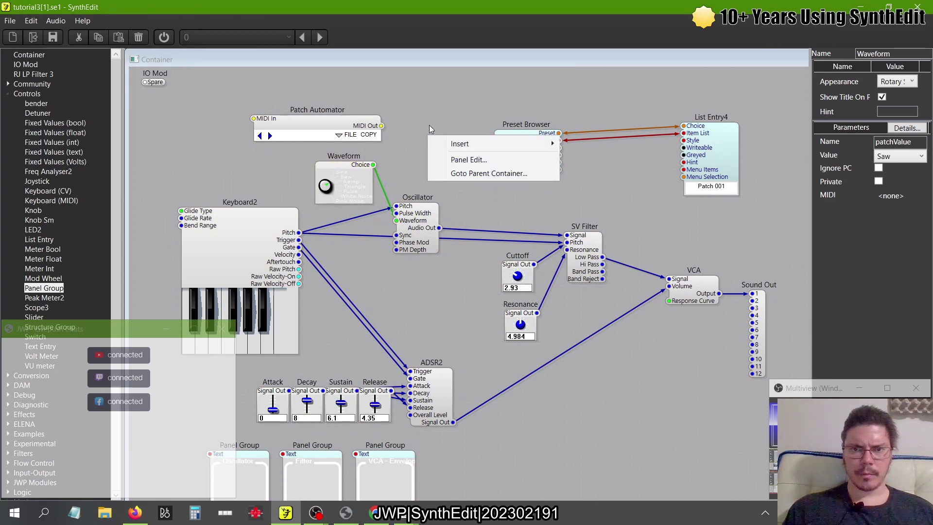
left_click(439, 119)
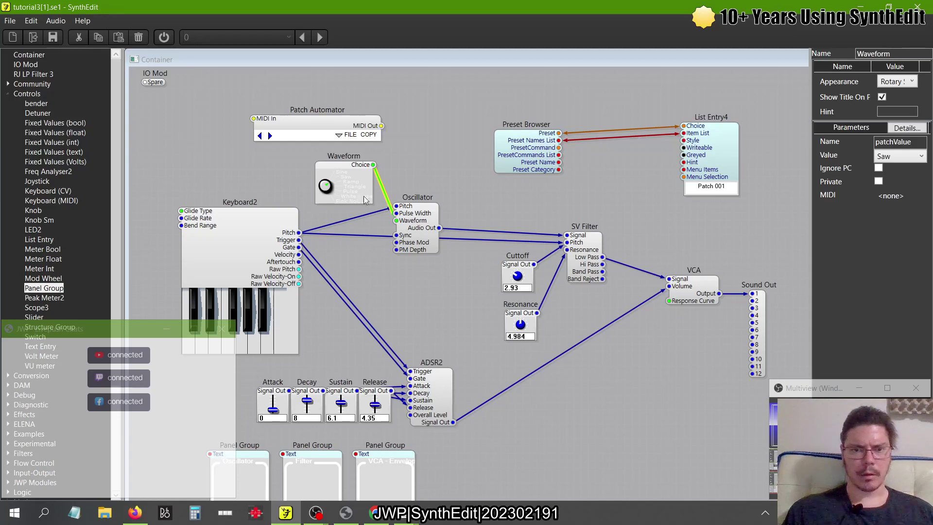
left_click(343, 220)
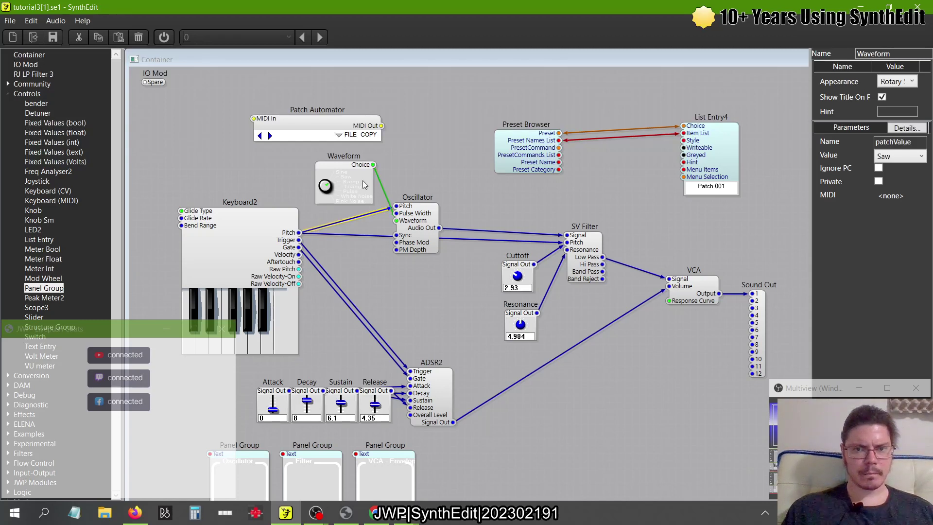
left_click(776, 55)
left_click(797, 54)
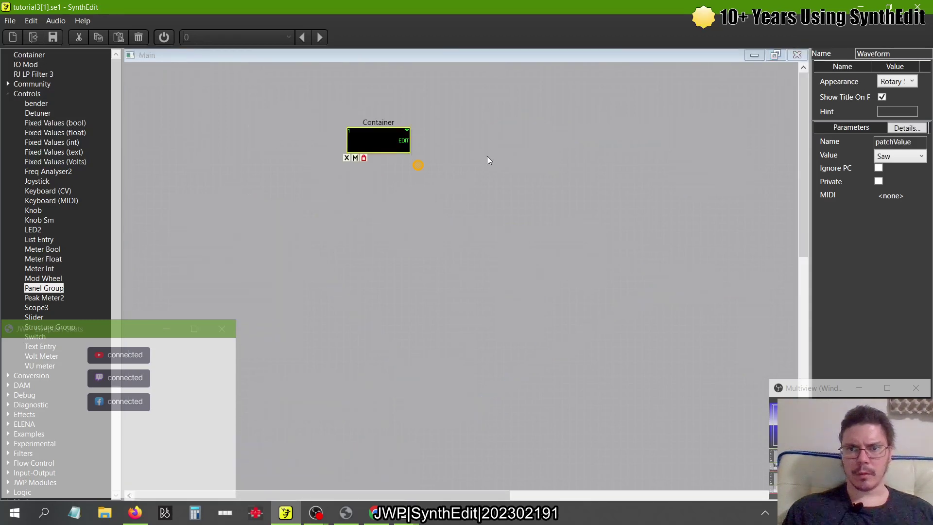
Step: In the Container's panel view, raise Resonance from 4.984 to 6.957, then close back to Main
right_click(379, 134)
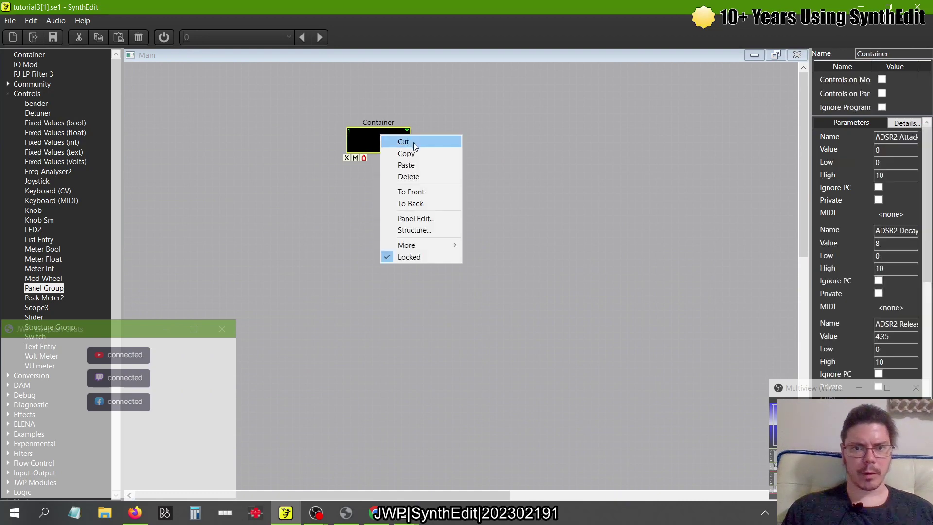
left_click(417, 231)
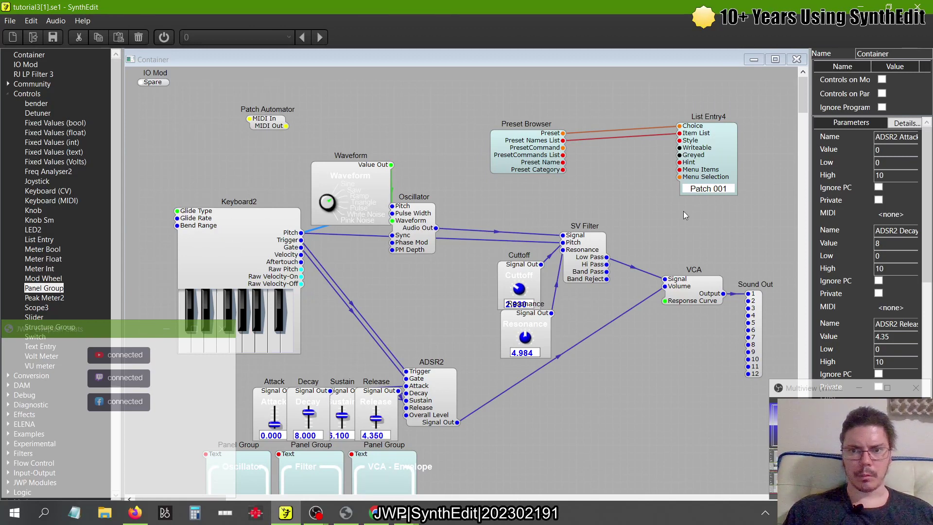
right_click(504, 193)
left_click(519, 264)
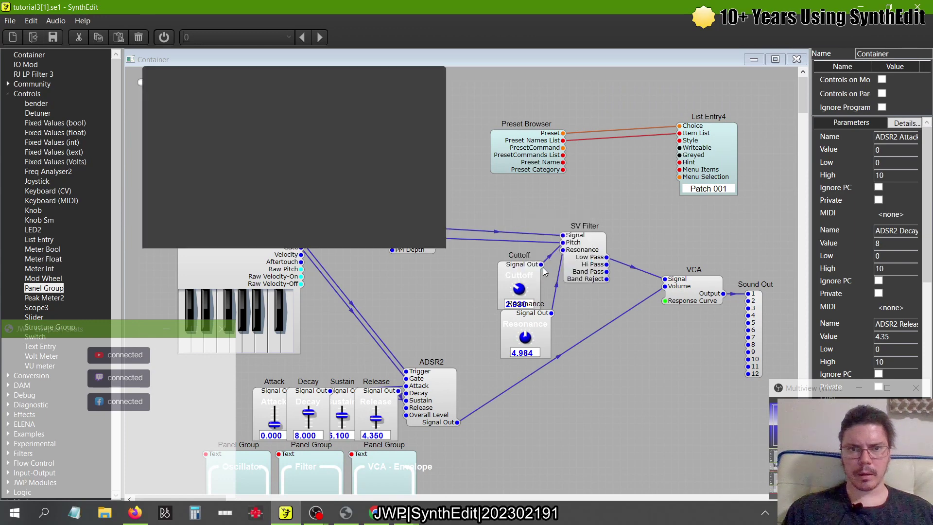
left_click_drag(333, 168, 352, 131)
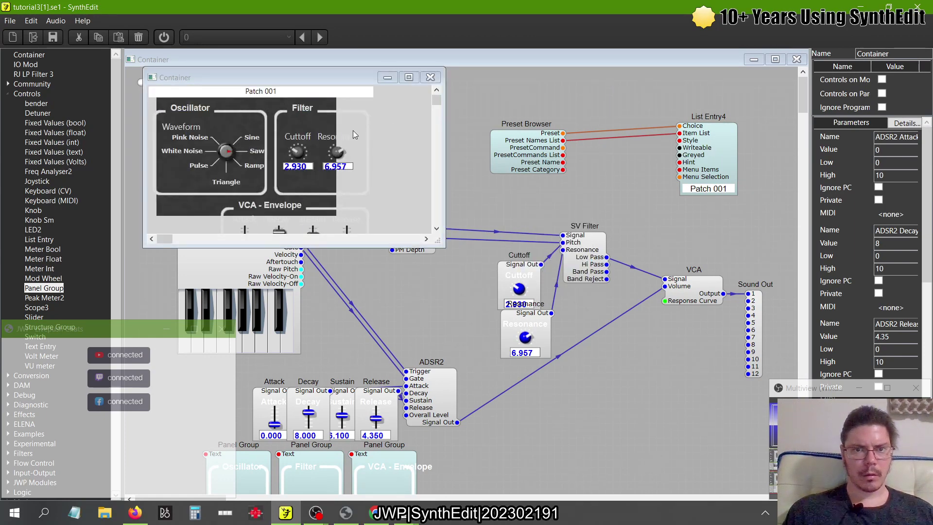
left_click(409, 78)
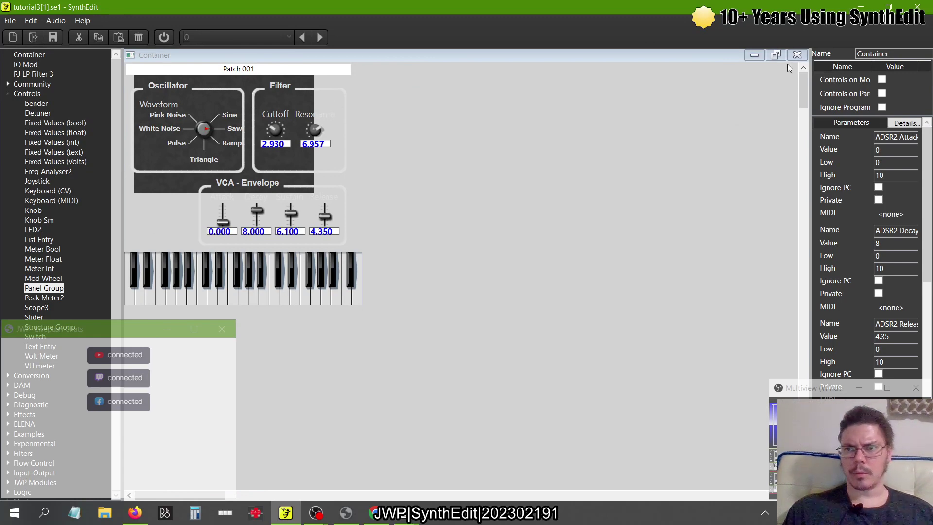
left_click(796, 55)
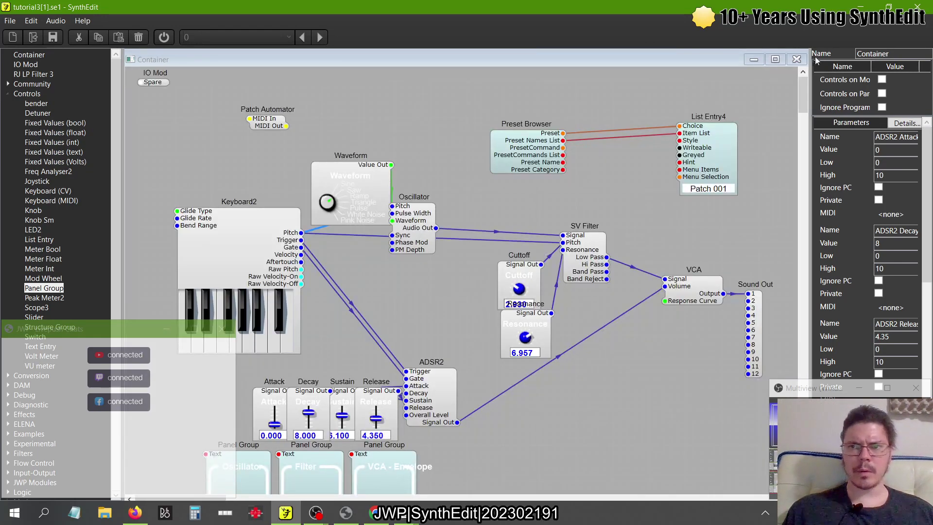
left_click(796, 59)
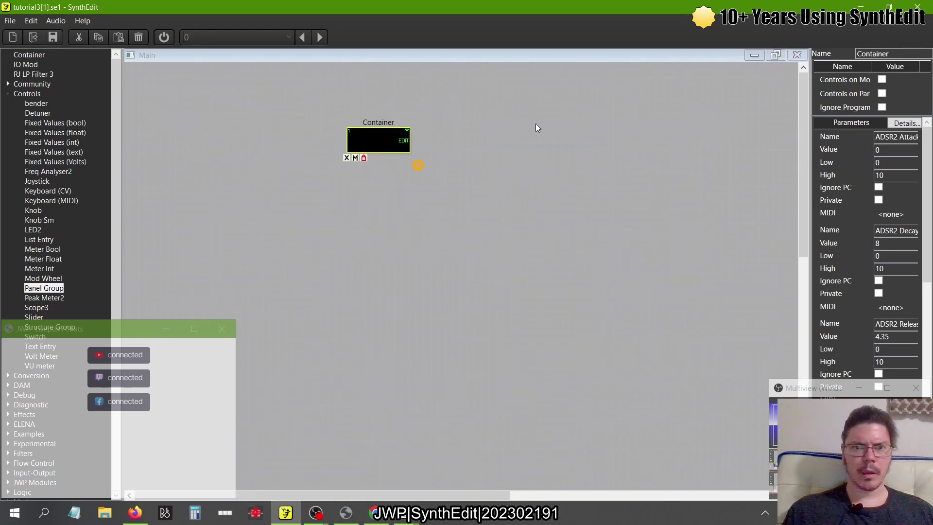
Step: Unlock the Container module and wrap it in a new outer container
right_click(366, 136)
left_click(319, 189)
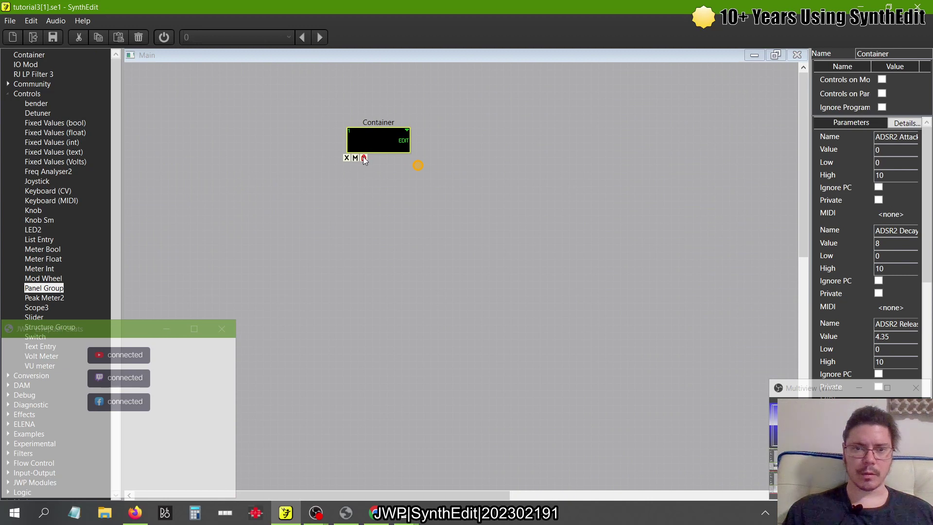
left_click(363, 159)
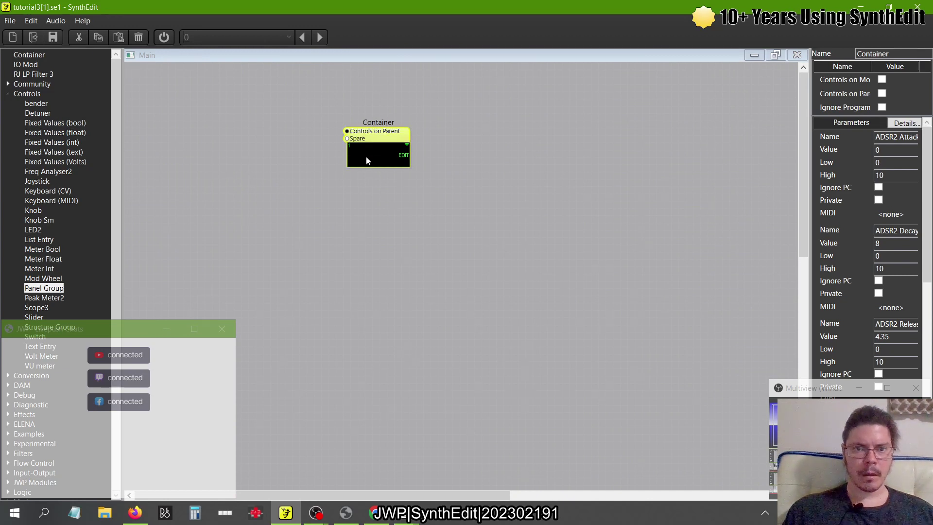
right_click(373, 138)
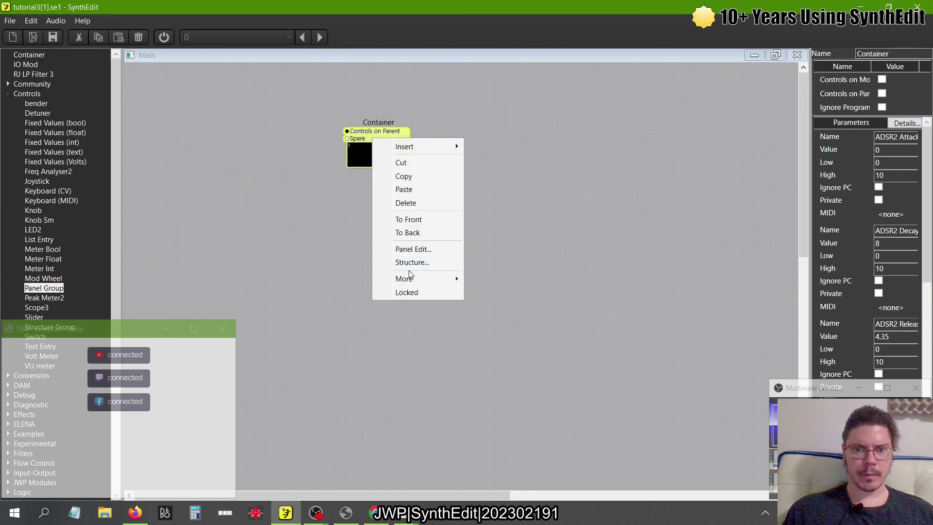
mouse_move(466, 277)
left_click(517, 306)
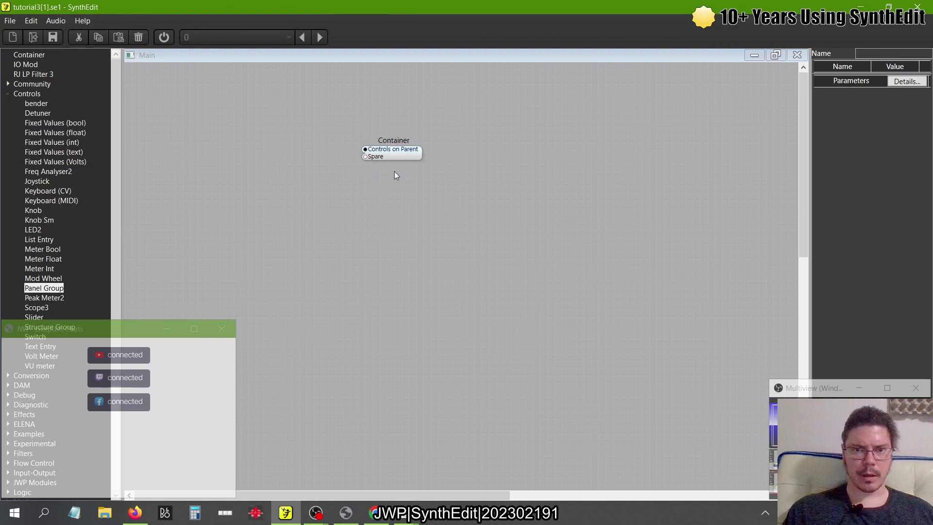
Step: Rename the outer container to 'Tut3 Synth' and open its structure
left_click(393, 153)
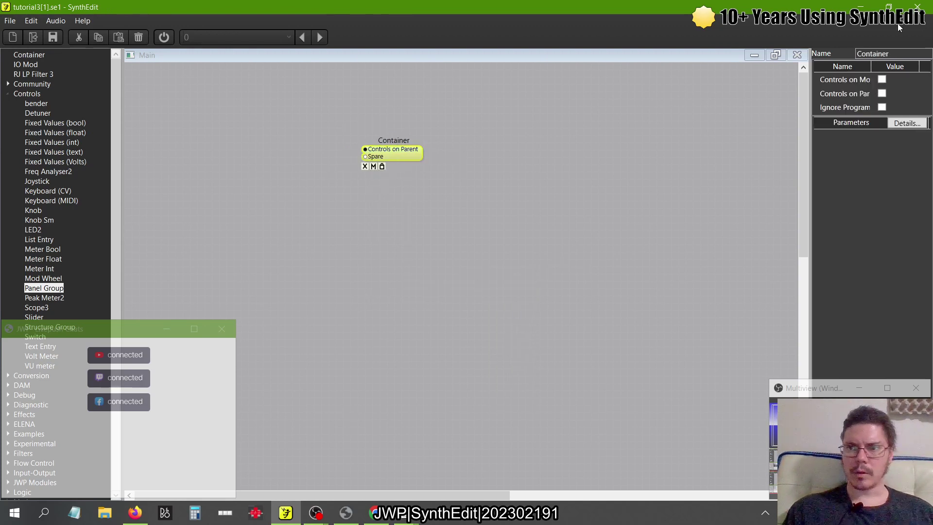
double_click(900, 53)
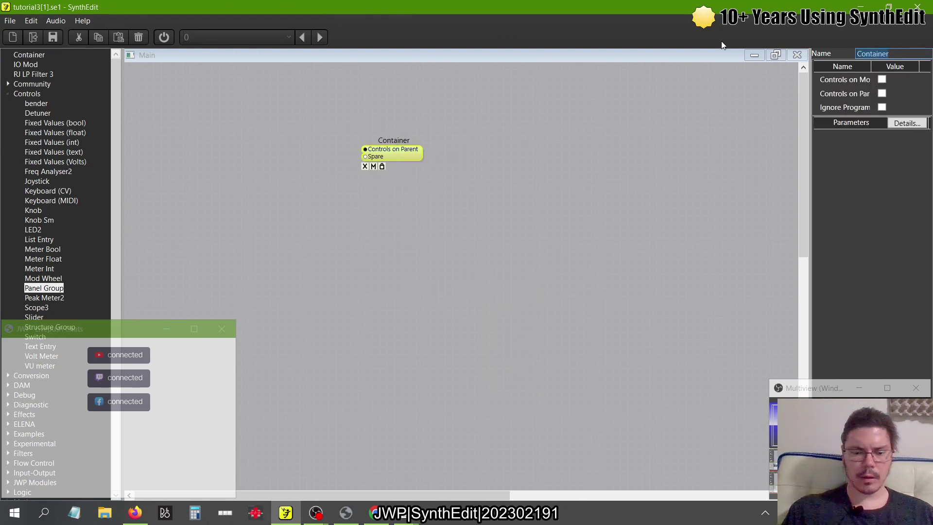
type("Tut3 Synth")
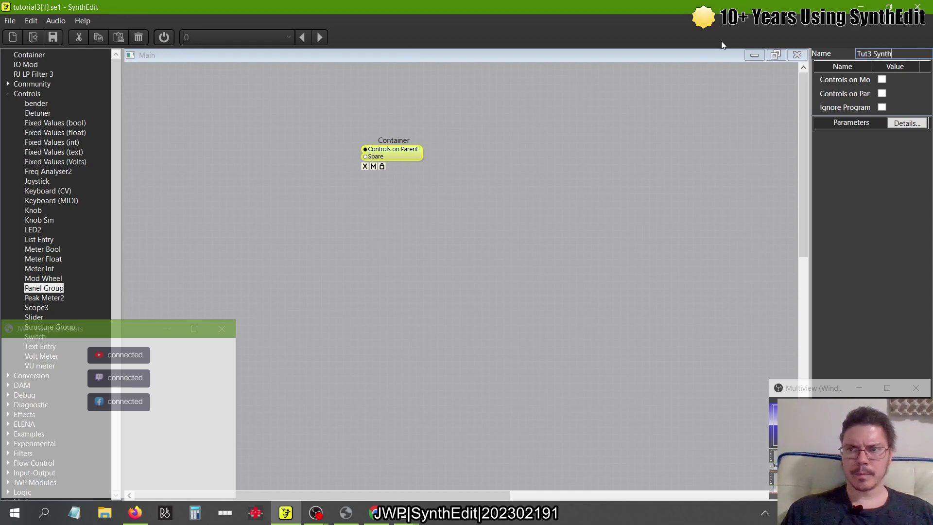
key("Return")
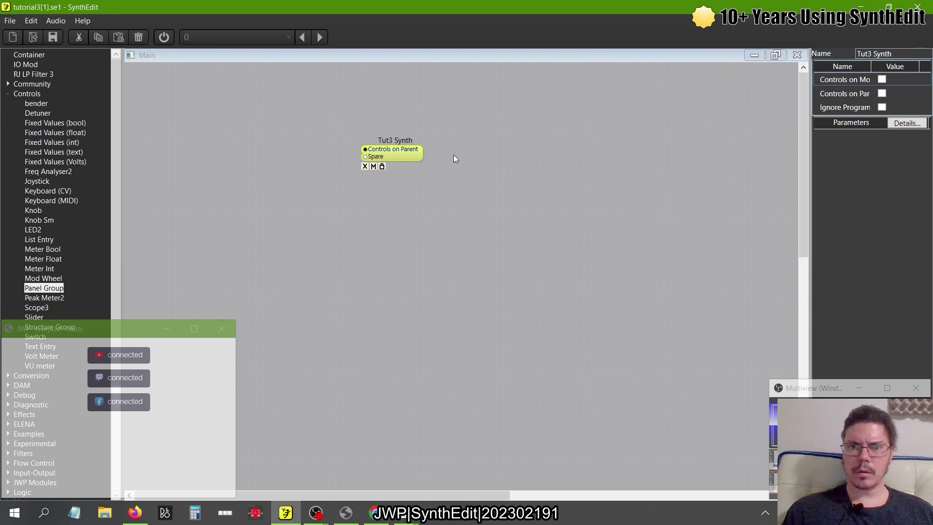
double_click(409, 154)
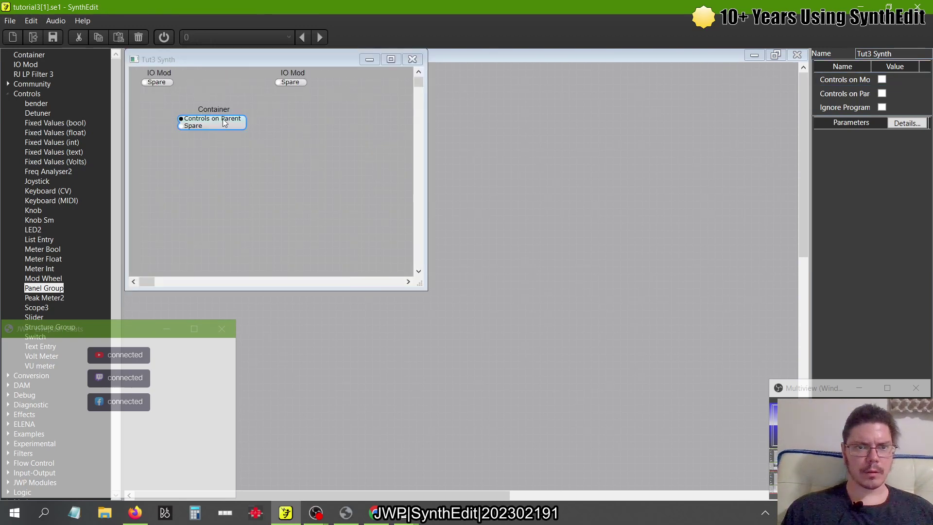
Step: Move the inner Container lower and to the right within Tut3 Synth
left_click_drag(225, 123, 227, 125)
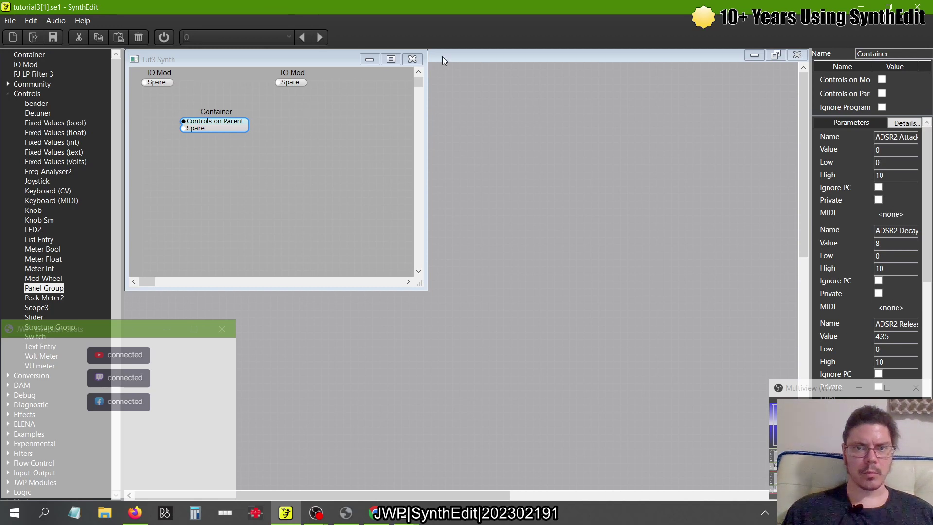
left_click(412, 59)
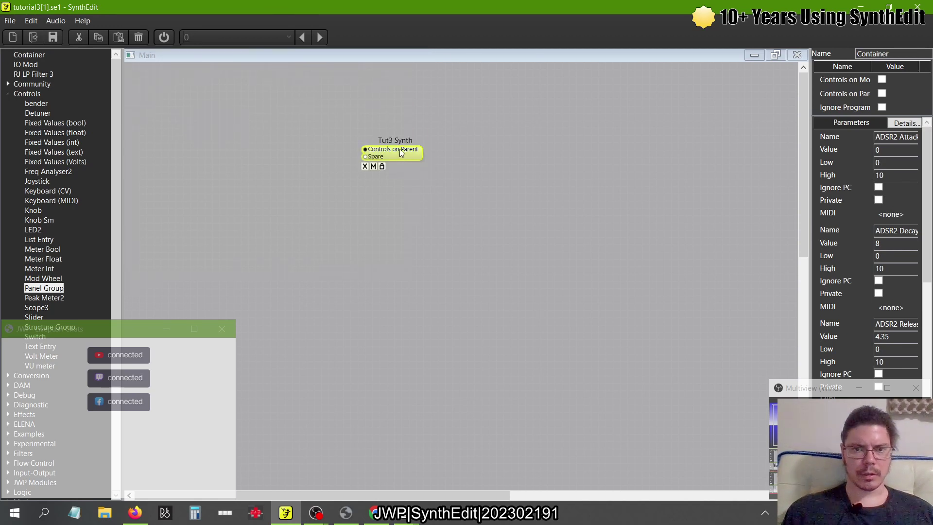
double_click(401, 154)
left_click(214, 128)
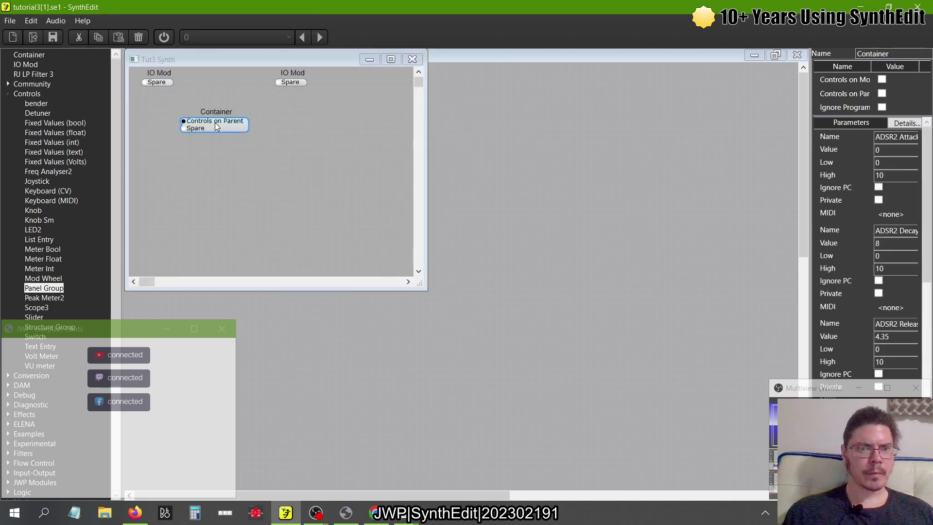
left_click_drag(214, 128, 235, 134)
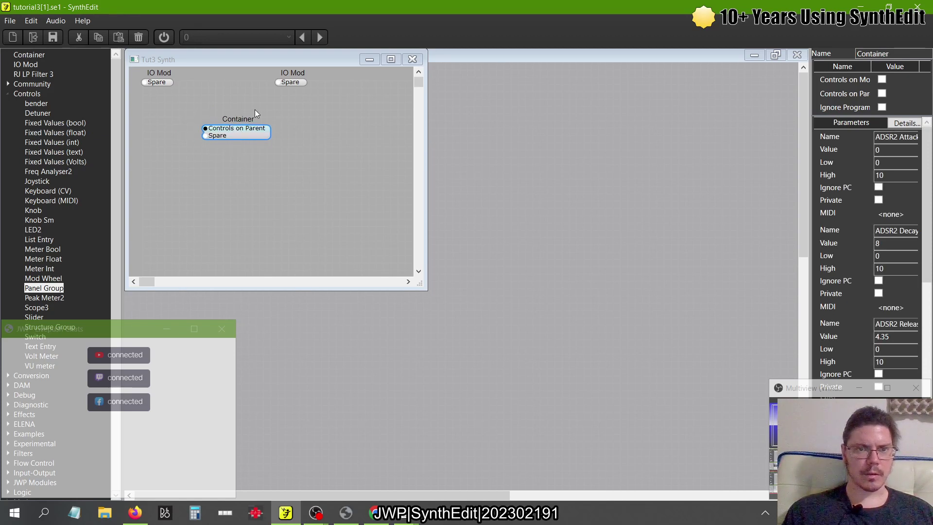
Step: Set the inner Container to Locked and drag it slightly further down-right
right_click(233, 130)
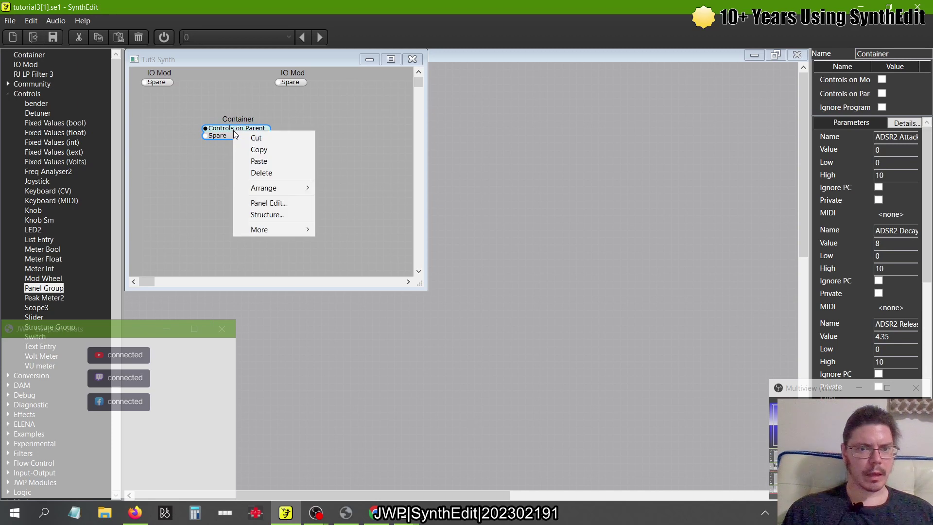
mouse_move(270, 224)
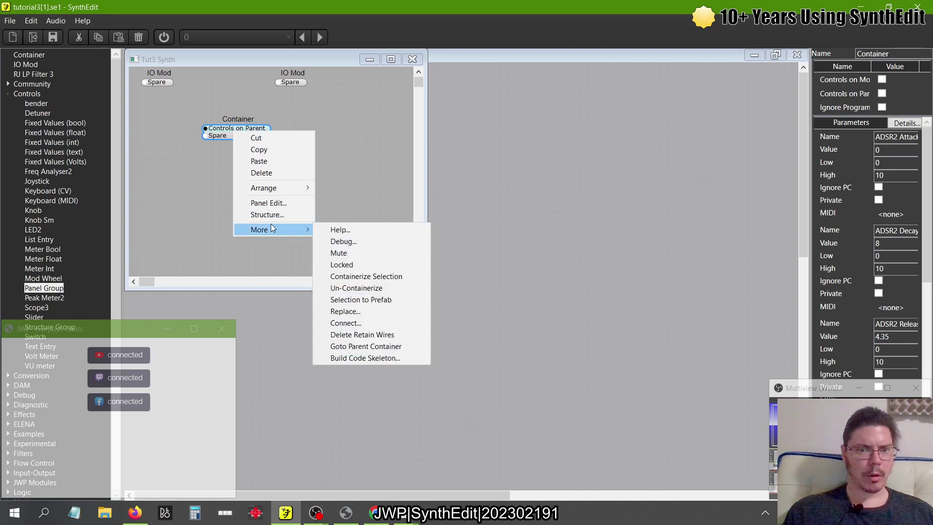
left_click(363, 270)
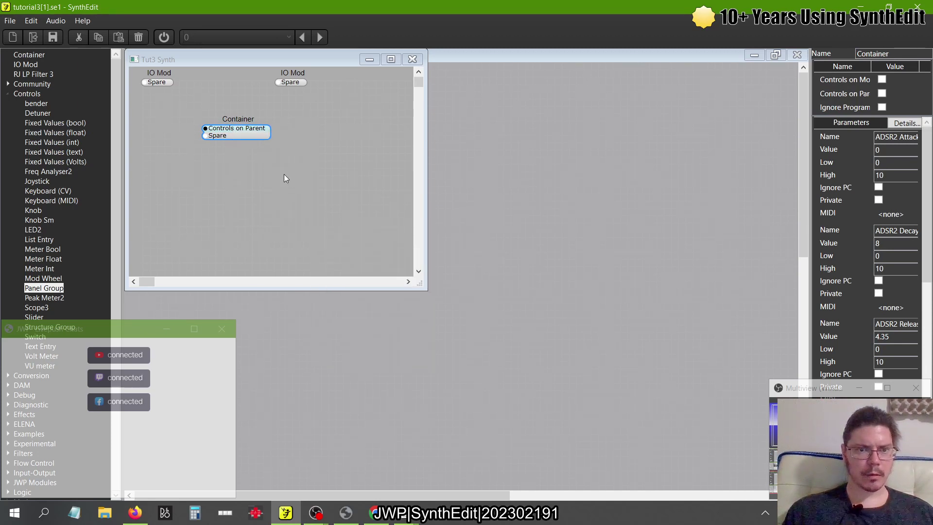
mouse_move(250, 137)
left_mouse_down()
mouse_move(239, 138)
mouse_move(254, 140)
left_mouse_up()
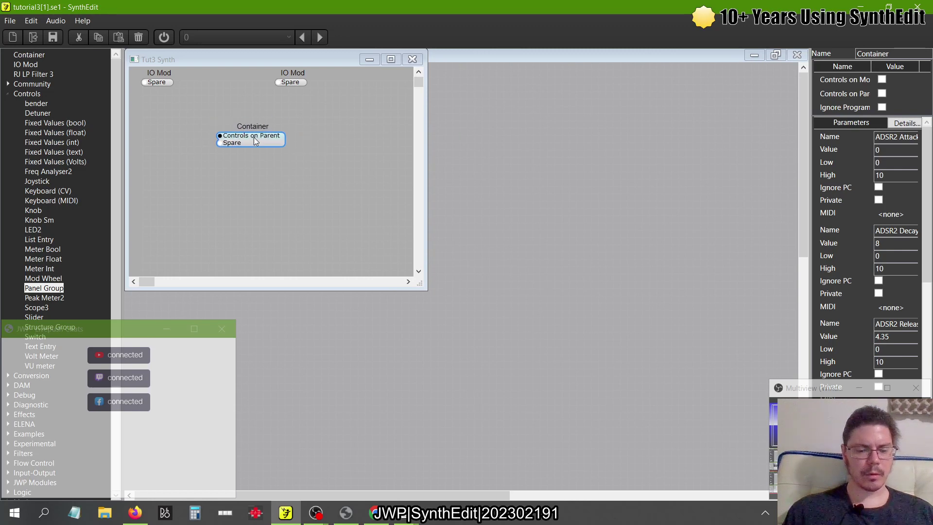
Step: Toggle the inner Container's Locked option so its contents can be edited
double_click(254, 137)
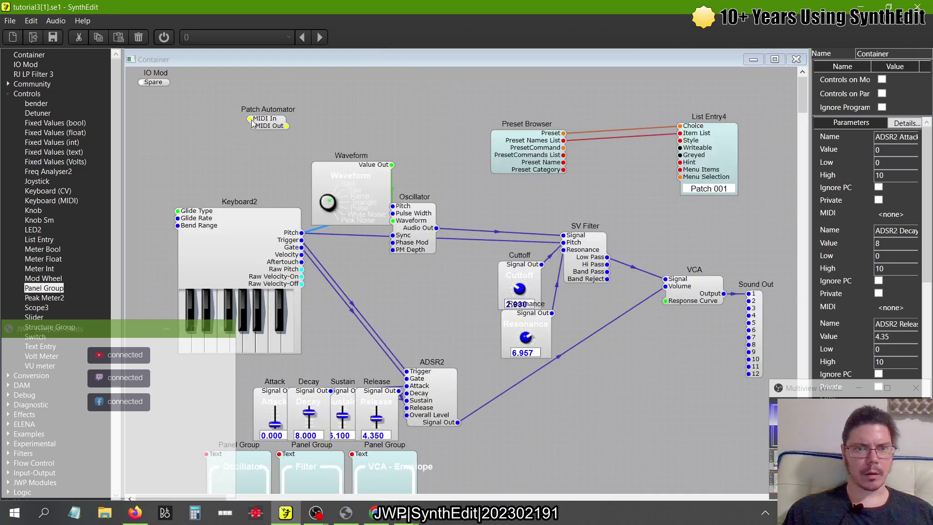
left_click(796, 58)
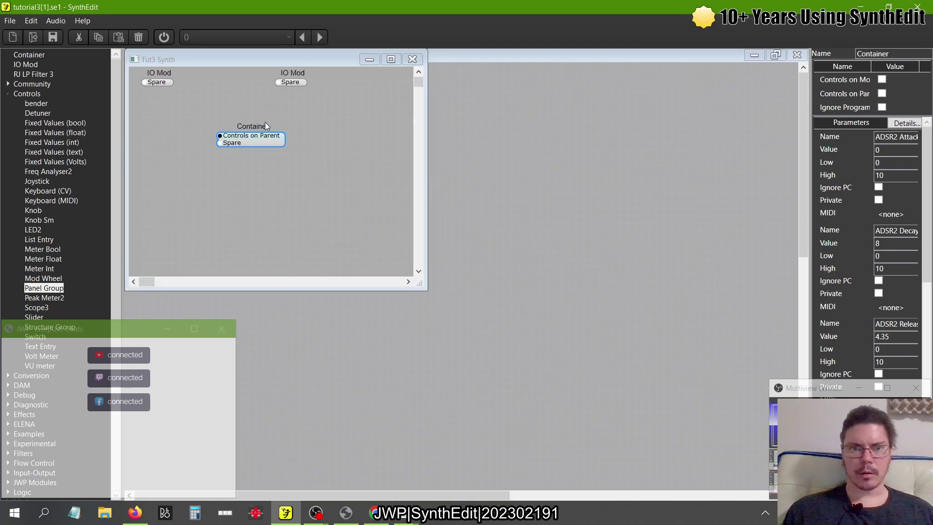
right_click(247, 137)
mouse_move(273, 233)
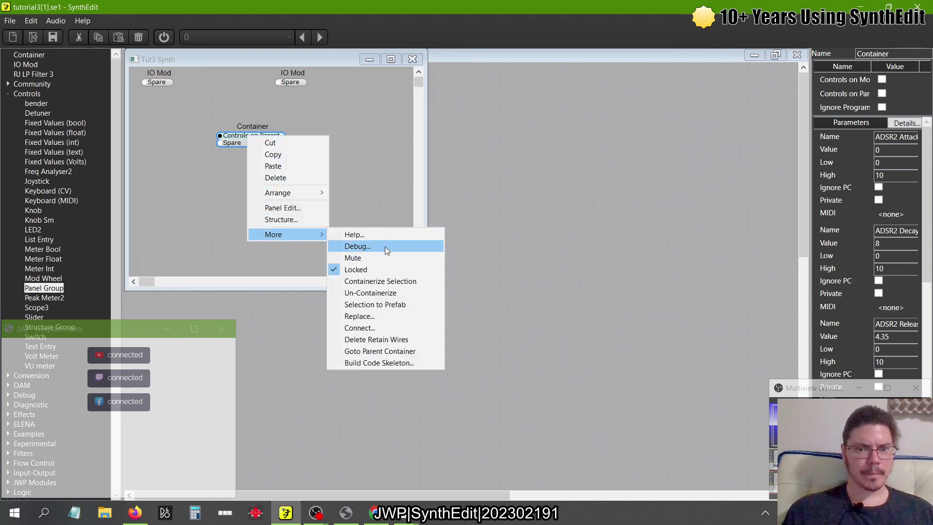
left_click(372, 267)
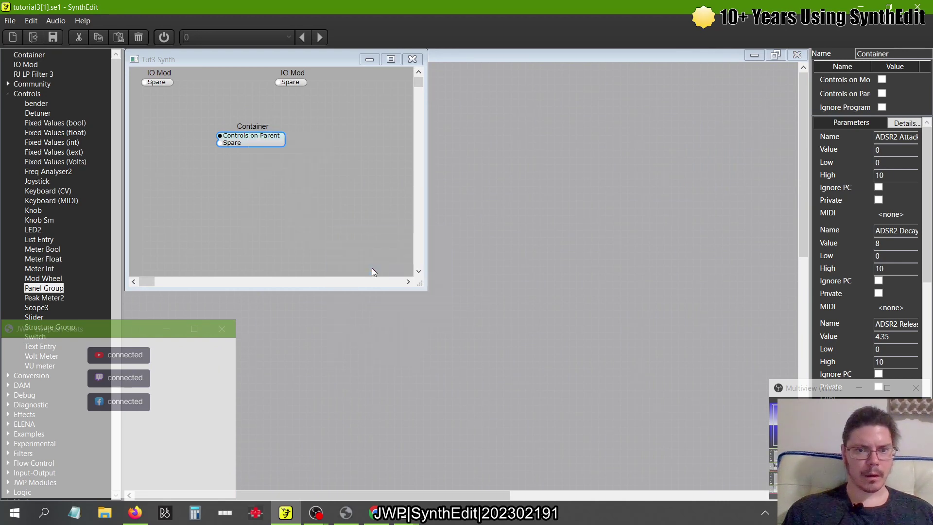
Step: Move the Patch Automator up and left, then nudge the Container and reopen it
double_click(259, 141)
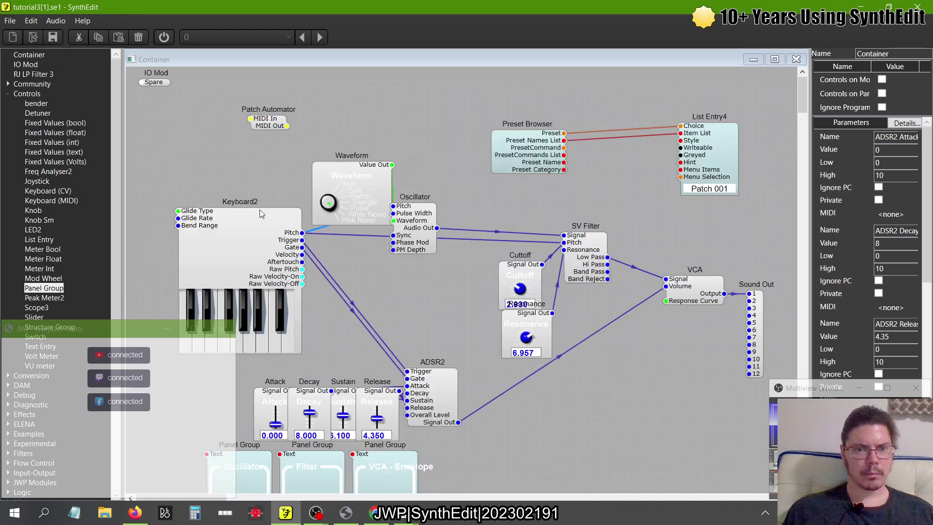
left_click(360, 193)
left_click_drag(285, 125, 252, 142)
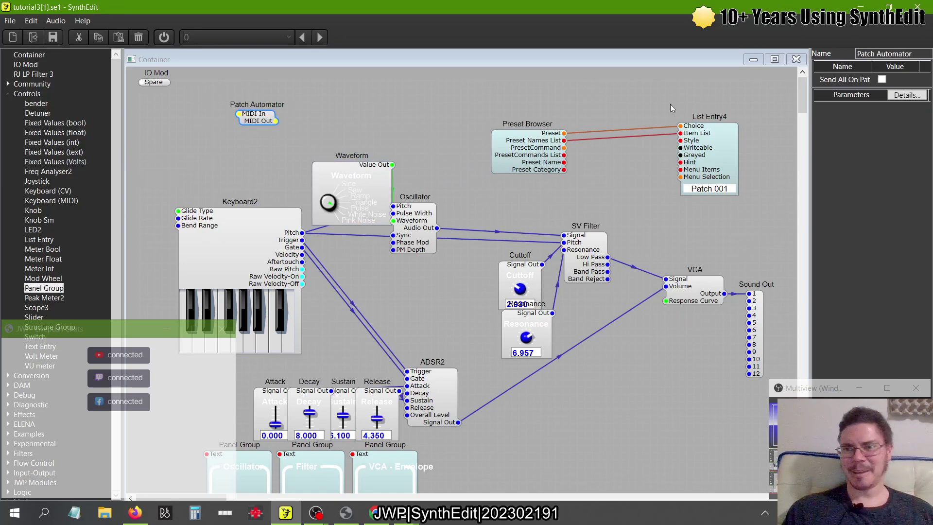
left_click(796, 59)
mouse_move(264, 143)
left_mouse_down()
mouse_move(188, 213)
mouse_move(294, 154)
mouse_move(258, 150)
left_mouse_up()
double_click(257, 150)
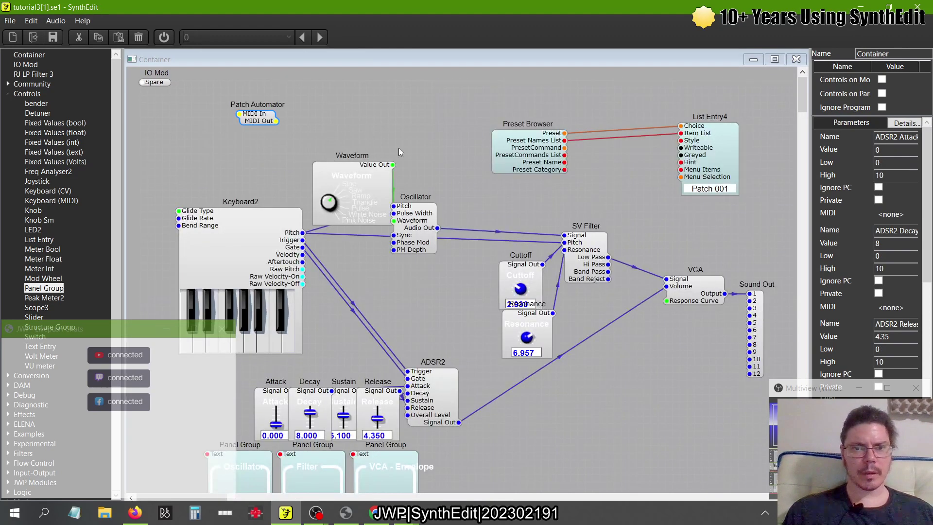
Step: On the Container's panel, enlarge the VCA - Envelope group so every slider title shows
right_click(430, 113)
left_click(467, 183)
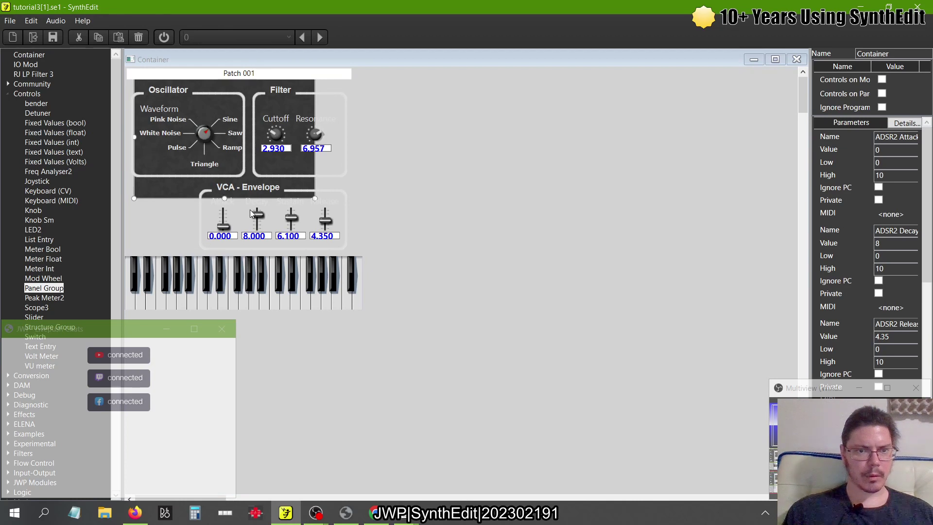
left_click(317, 200)
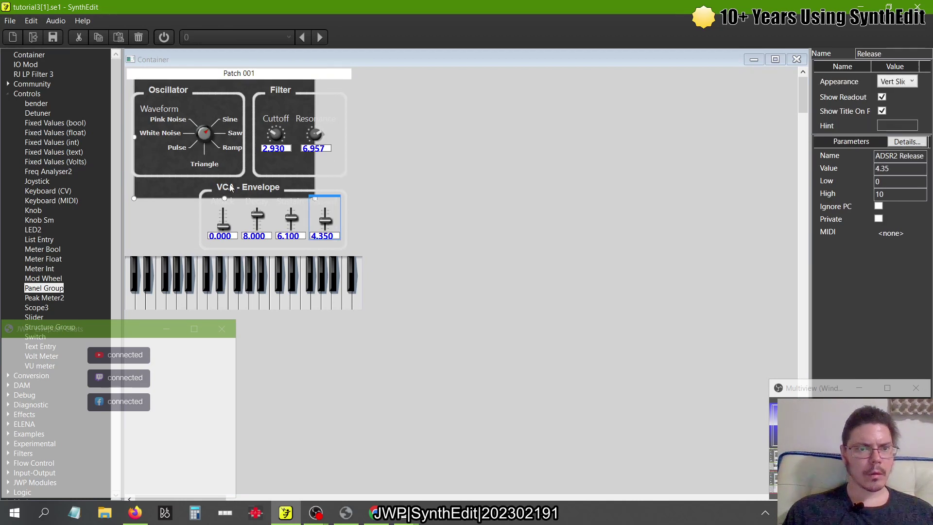
left_click_drag(133, 196, 133, 310)
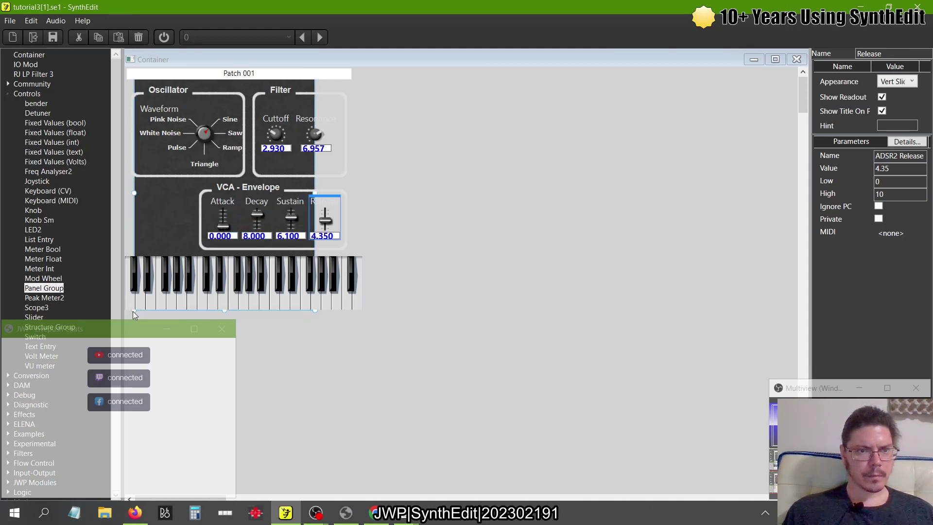
left_click_drag(316, 311, 353, 309)
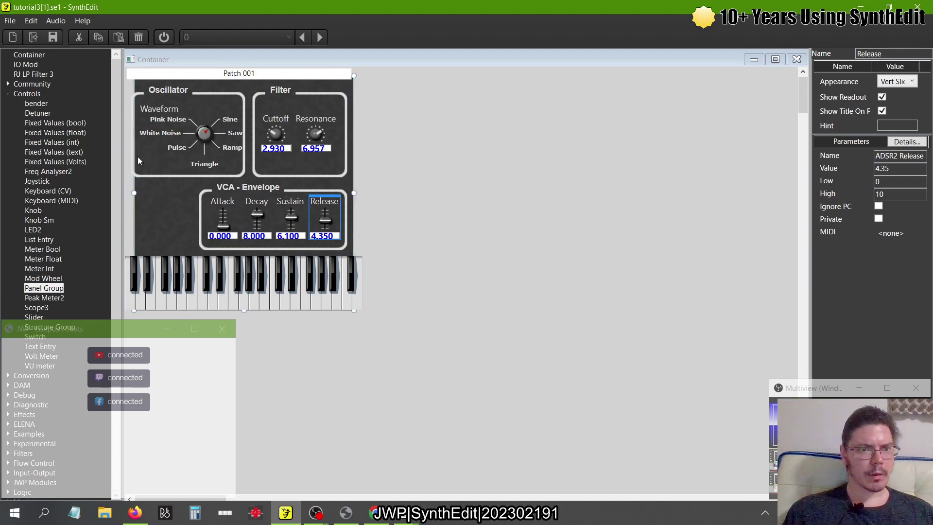
left_click_drag(135, 191, 130, 194)
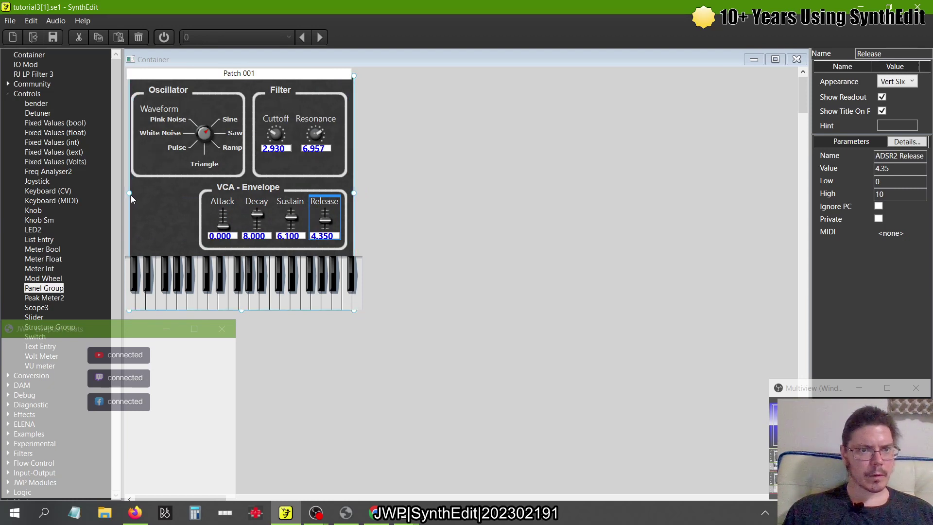
Step: Select all panel elements and shift the whole front panel down and right
left_click(256, 74)
left_click(352, 100)
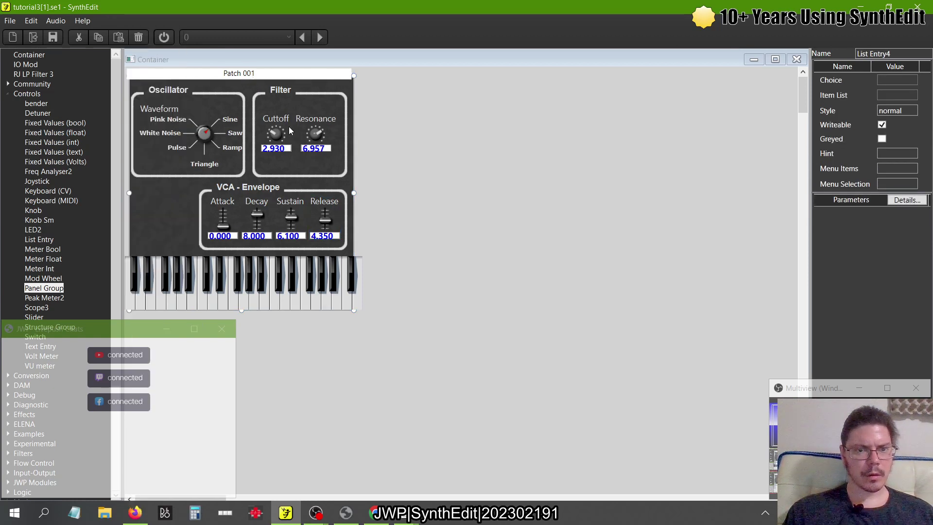
left_click_drag(413, 407, 126, 69)
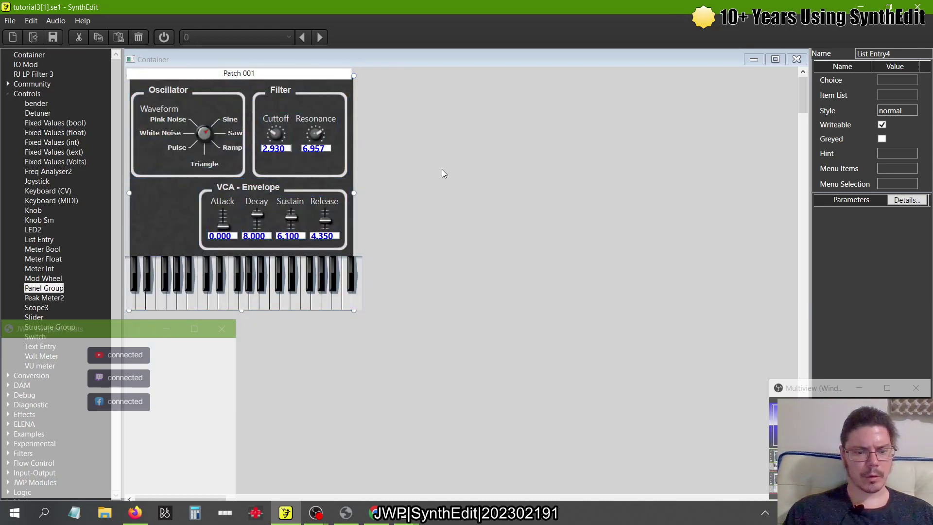
mouse_move(280, 82)
left_mouse_down()
mouse_move(289, 127)
mouse_move(285, 99)
left_mouse_up()
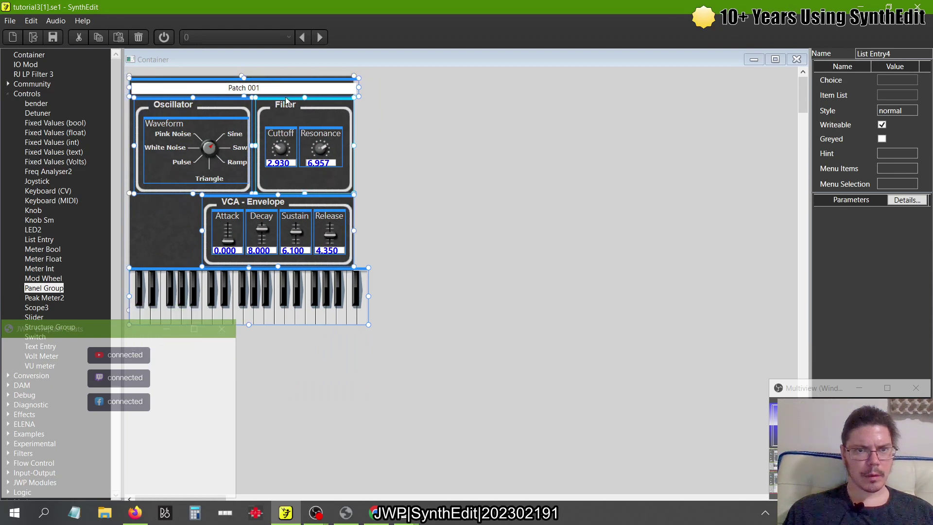
Step: Refit the panel background around the keyboard, then close the front panel
left_click(173, 231)
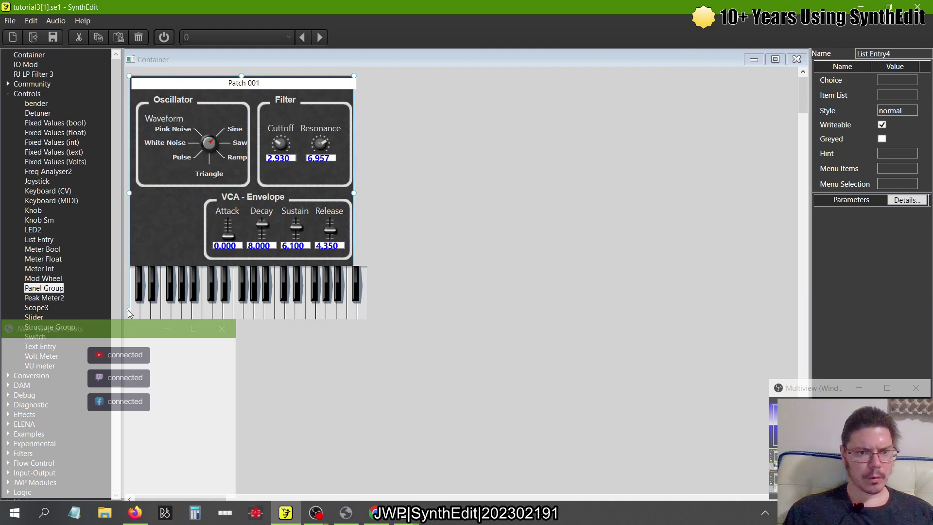
left_click_drag(128, 310, 127, 324)
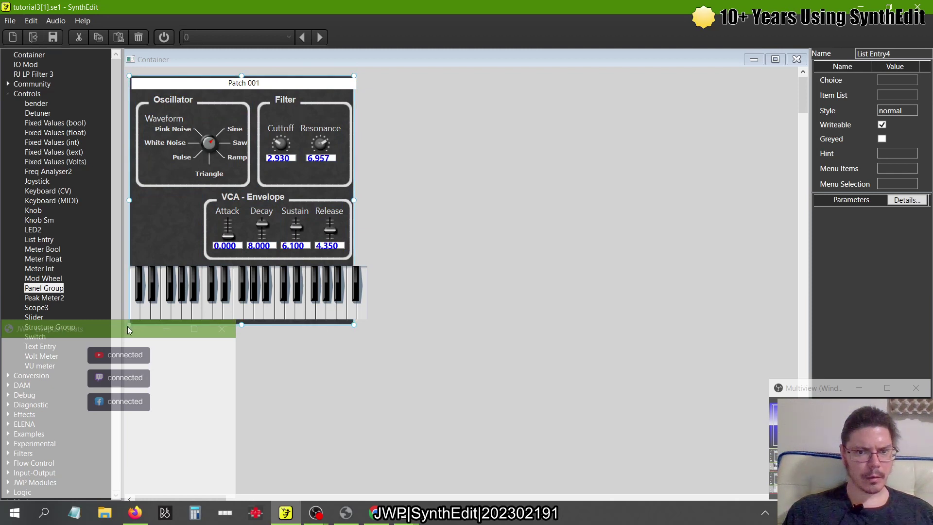
left_click_drag(353, 325, 358, 324)
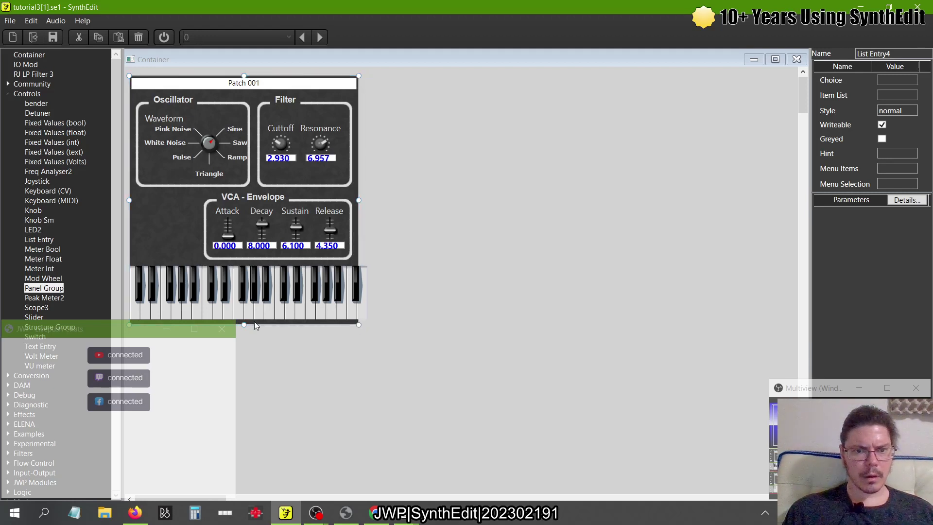
left_click_drag(244, 323, 244, 320)
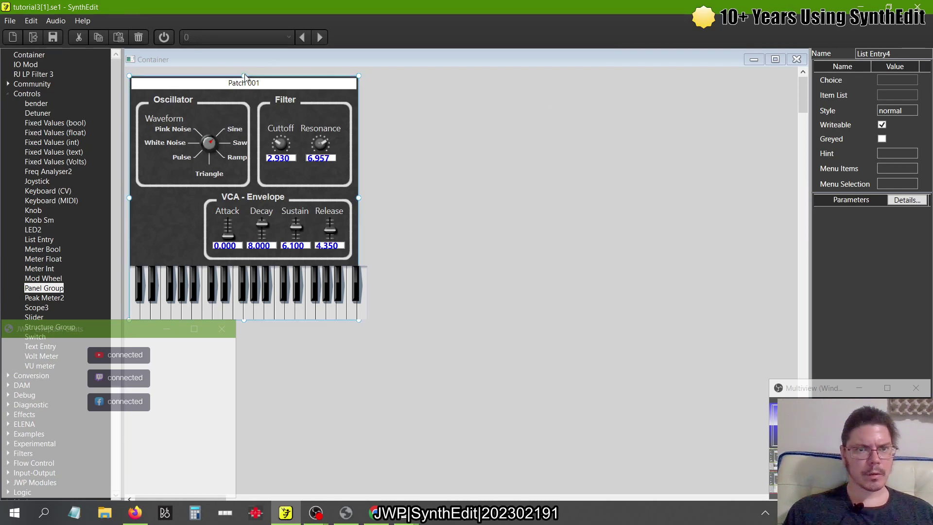
mouse_move(244, 76)
left_mouse_down()
mouse_move(244, 125)
mouse_move(246, 71)
left_mouse_up()
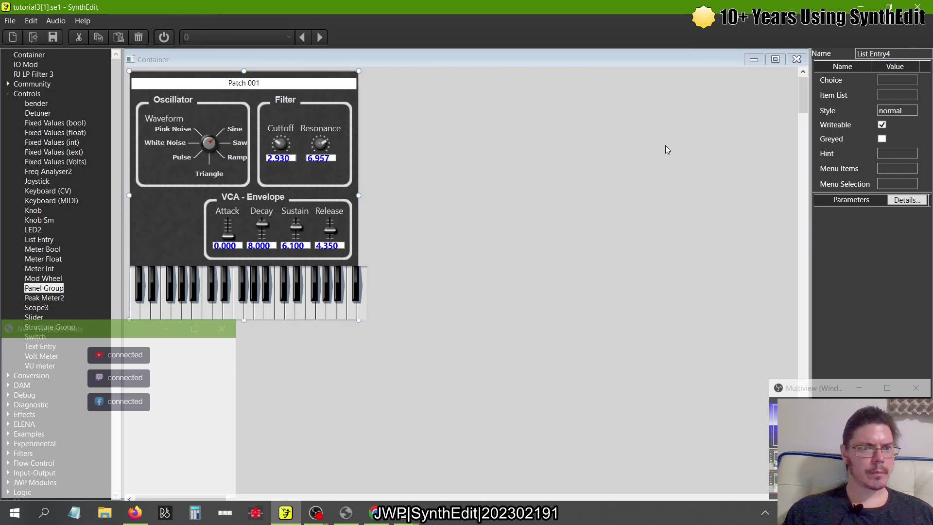
left_click_drag(244, 71, 245, 77)
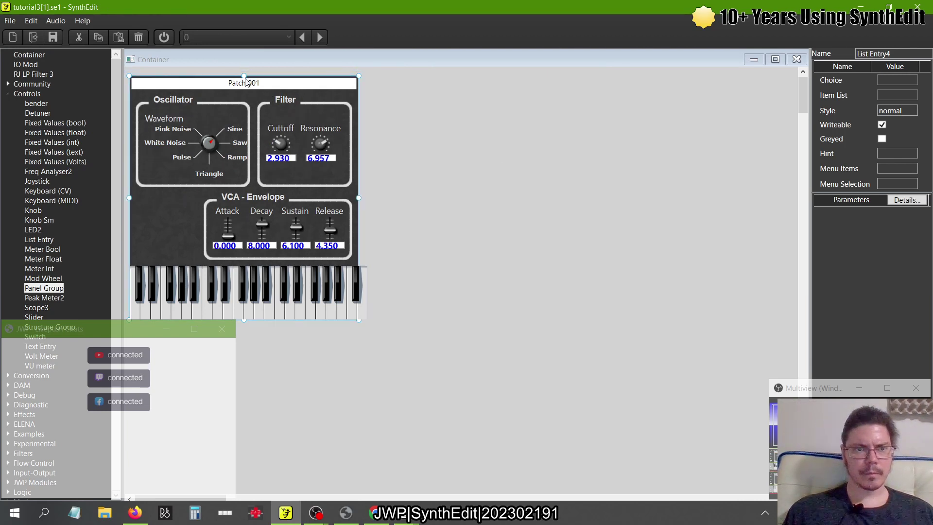
left_click(796, 58)
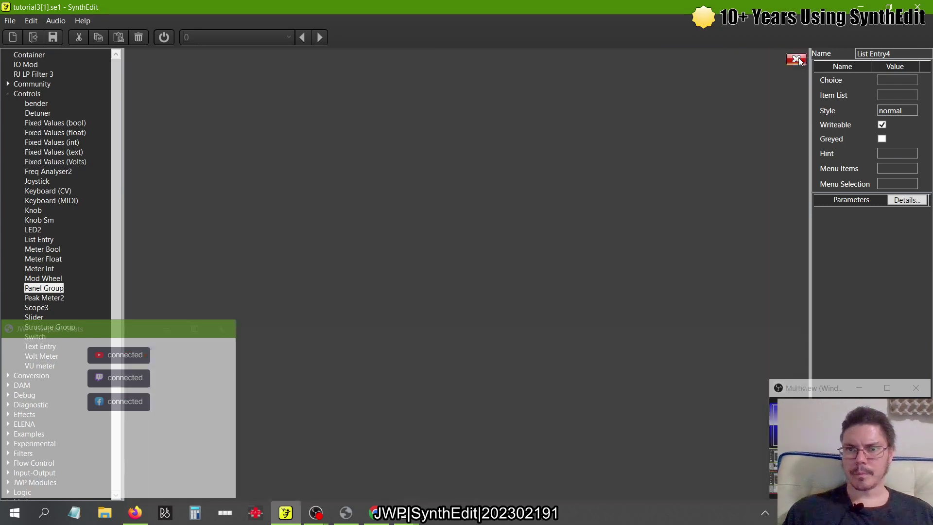
Step: Open the Container's structure, nudge the Preset Browser and inspect the Preset to Choice wire
left_click(796, 60)
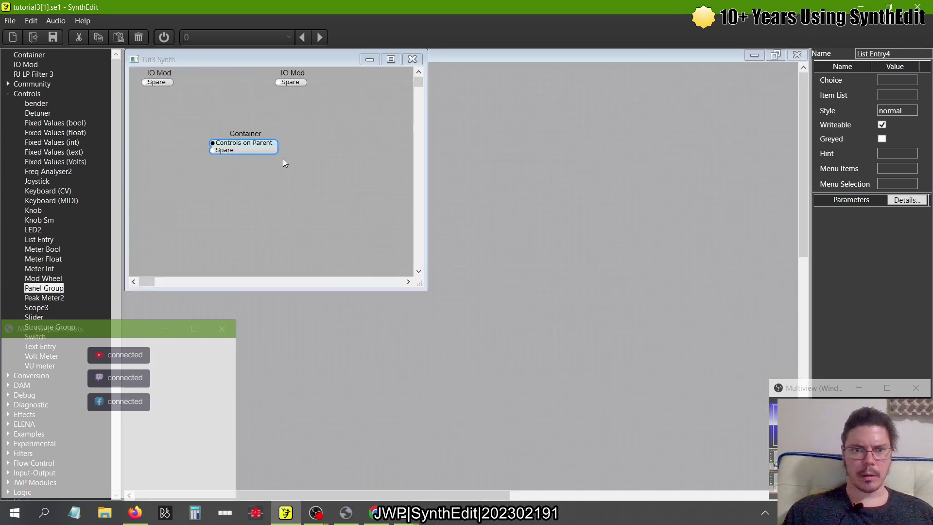
right_click(247, 147)
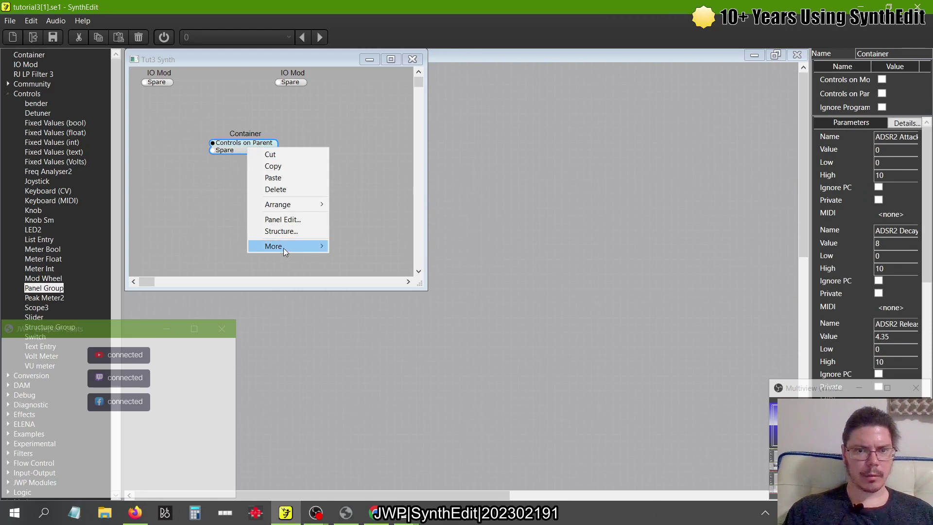
mouse_move(284, 247)
left_click(359, 281)
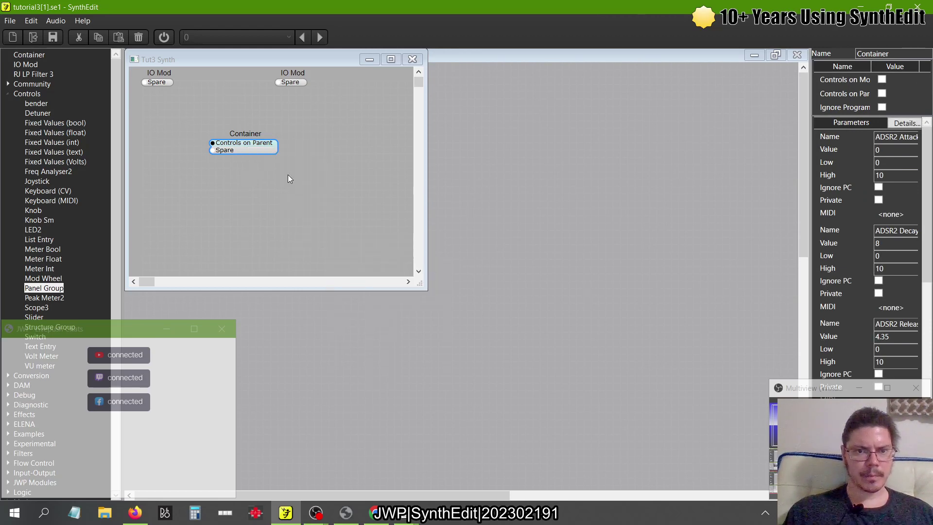
double_click(254, 152)
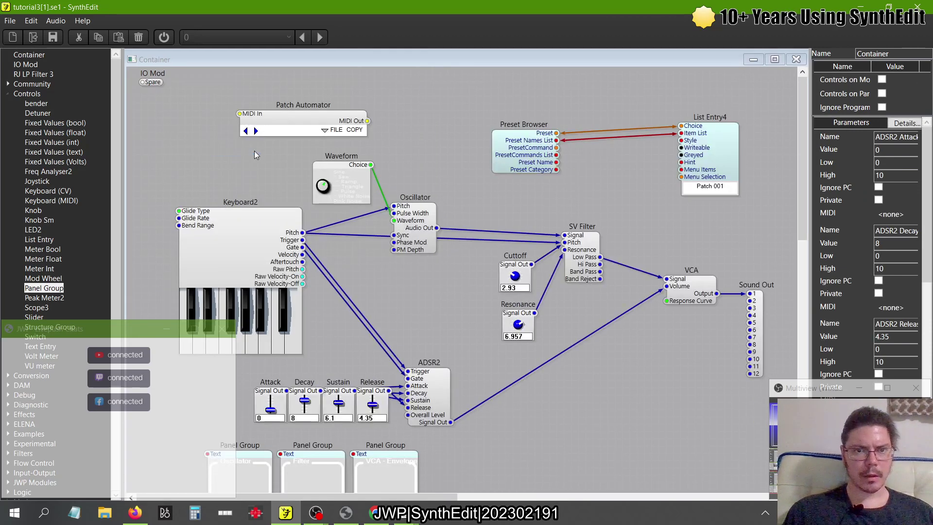
mouse_move(544, 158)
left_mouse_down()
mouse_move(498, 124)
mouse_move(555, 153)
mouse_move(548, 145)
left_mouse_up()
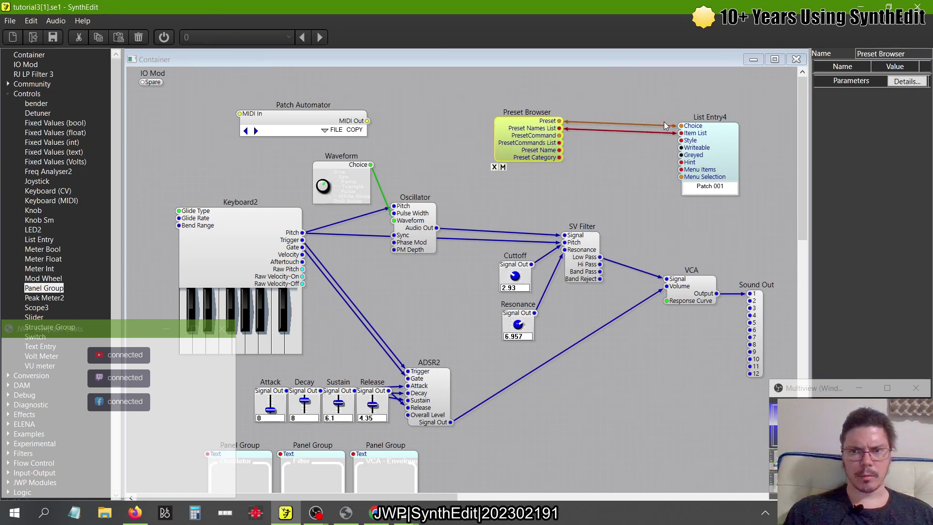
left_click(649, 124)
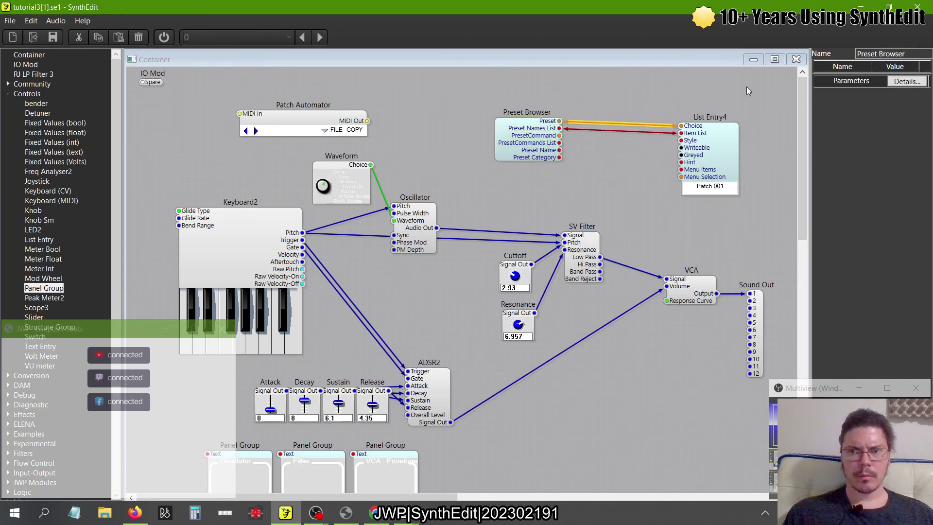
left_click(795, 59)
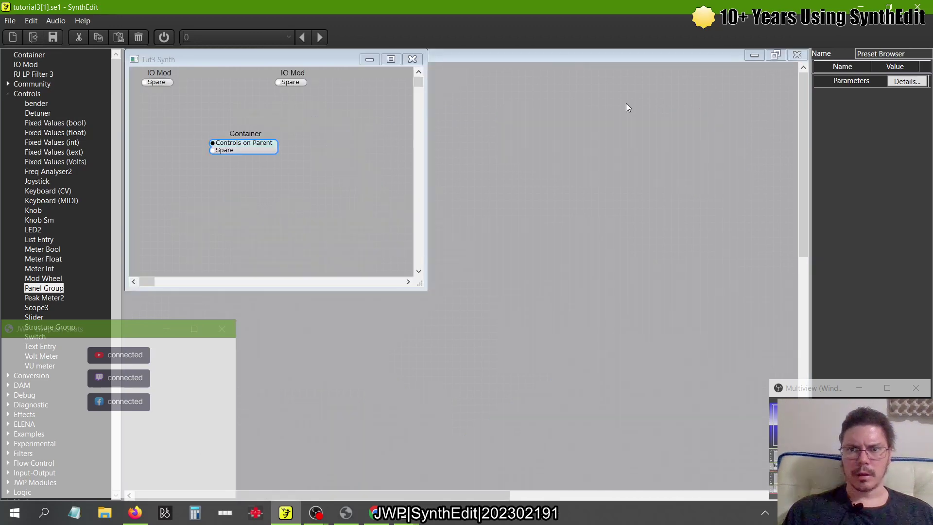
double_click(249, 145)
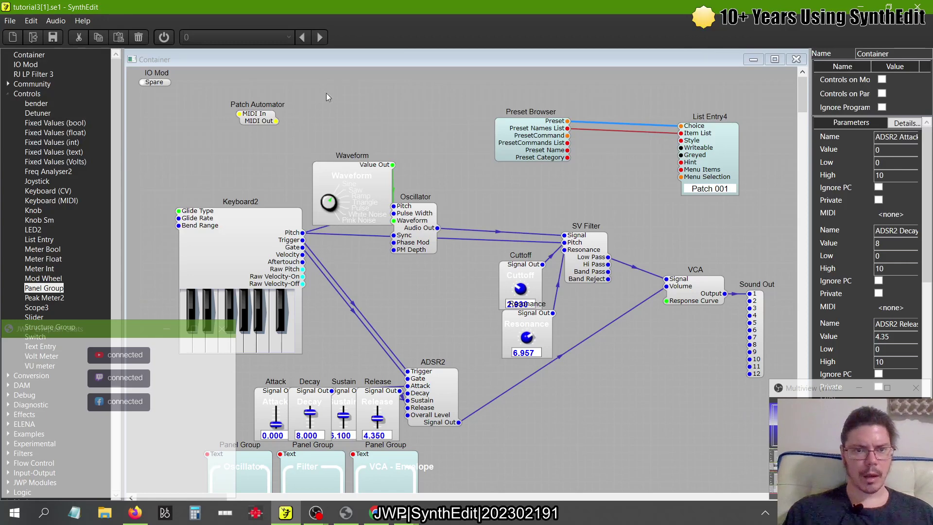
Step: On the Container's front panel, raise Cutoff to 3.680, then return to structure
right_click(444, 146)
left_click(466, 229)
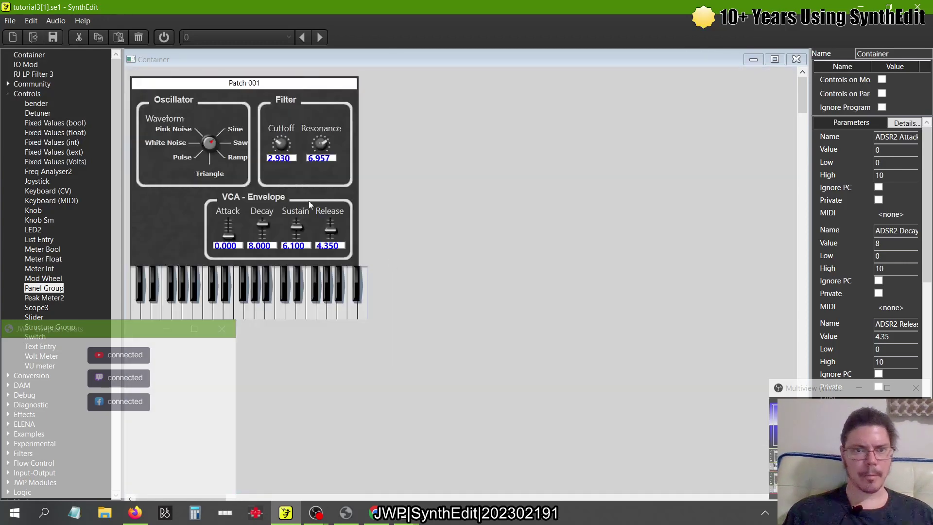
left_click_drag(287, 140, 284, 142)
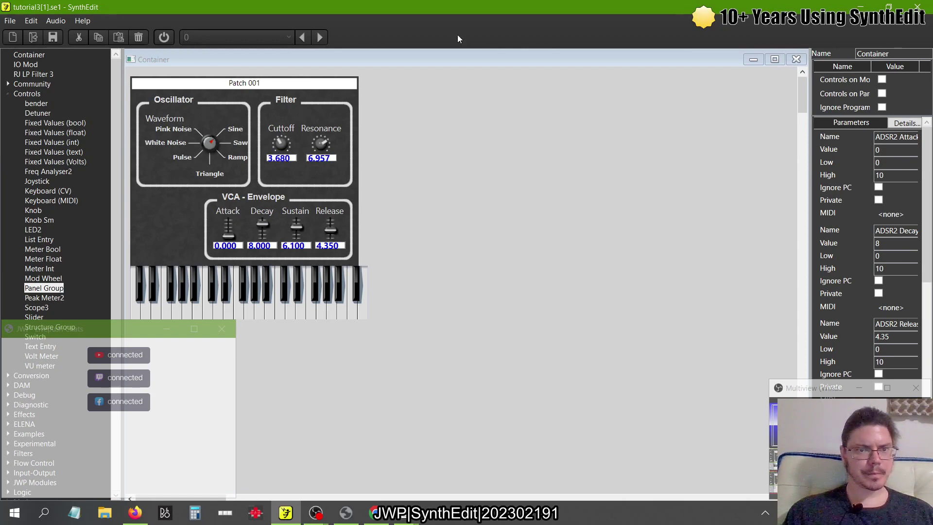
double_click(473, 222)
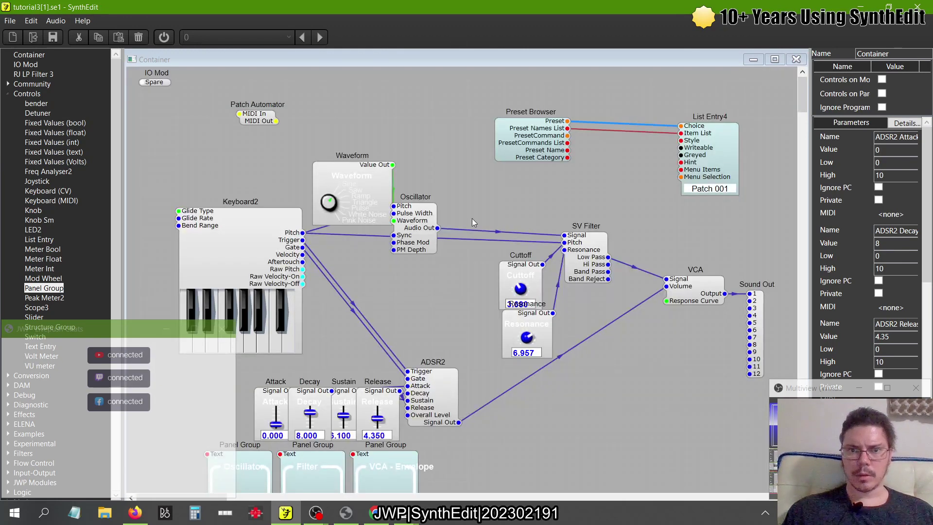
Step: Go up to the parent, close the Container views, and switch to the Tutorials window
key("alt+Tab")
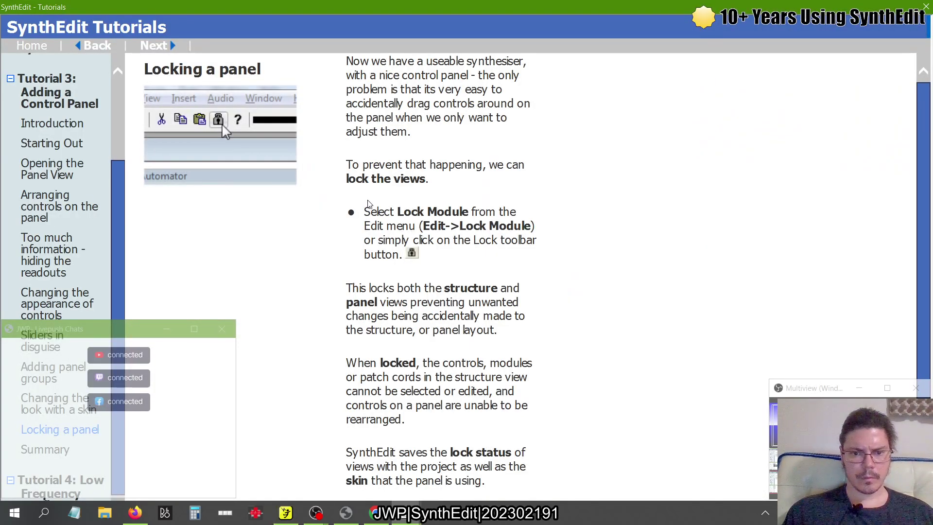
key("alt+Tab")
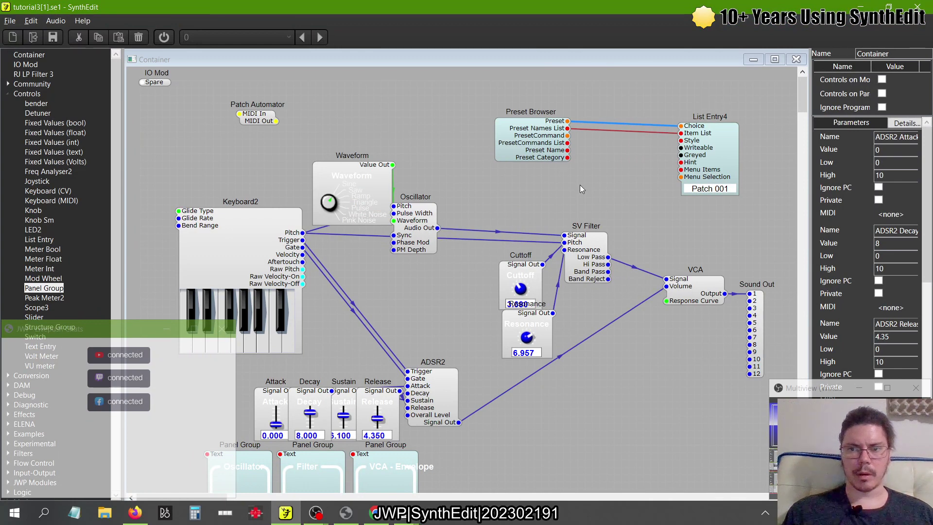
right_click(443, 141)
left_click(482, 222)
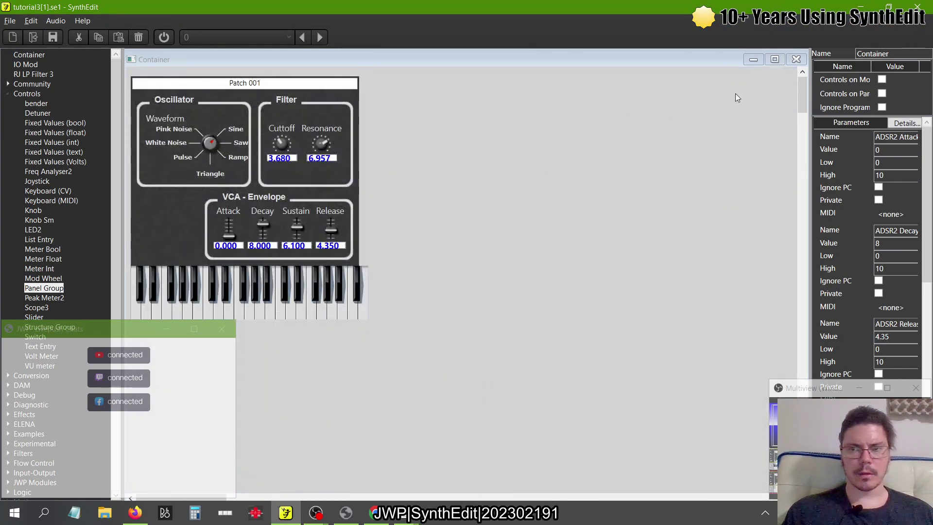
left_click(797, 59)
left_click(796, 59)
key("alt+Tab")
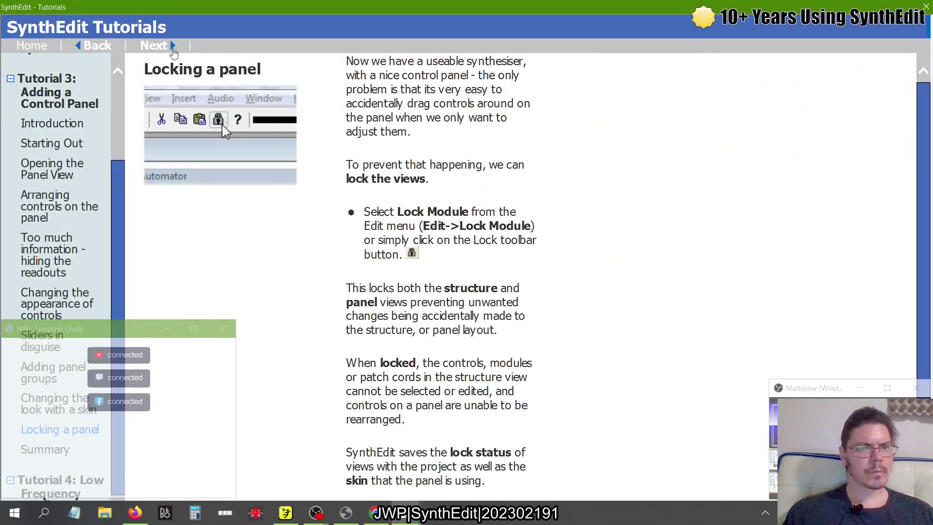
Step: Page to the Summary and Tutorial 4 intro, close Tutorials and Help, then return to SynthEdit
left_click(171, 46)
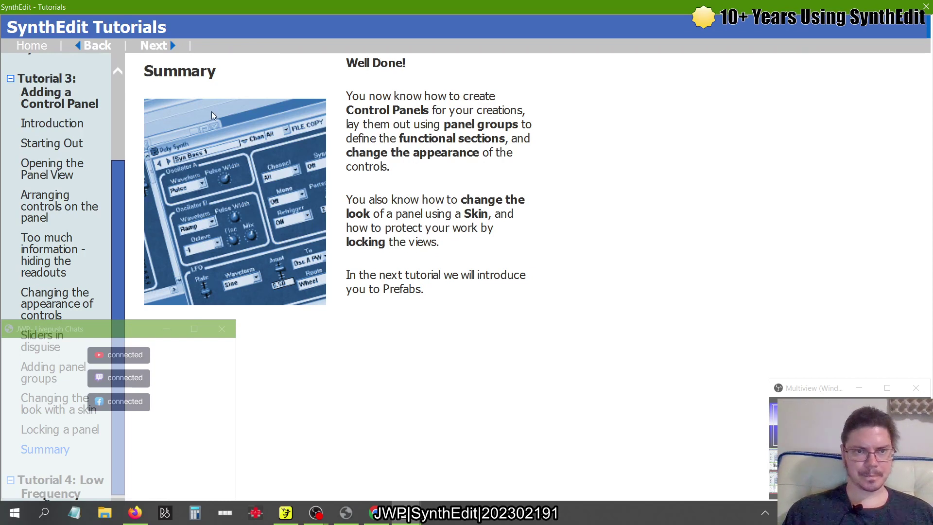
left_click(170, 47)
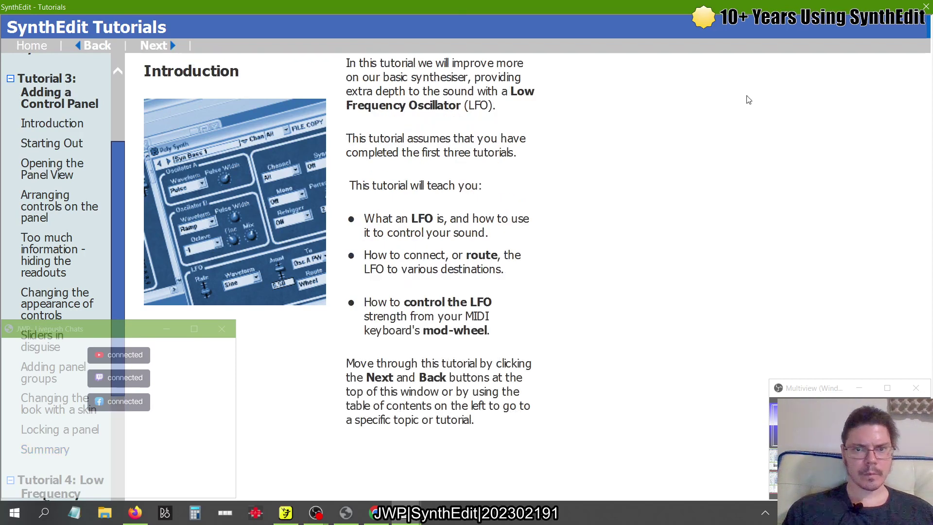
left_click(924, 6)
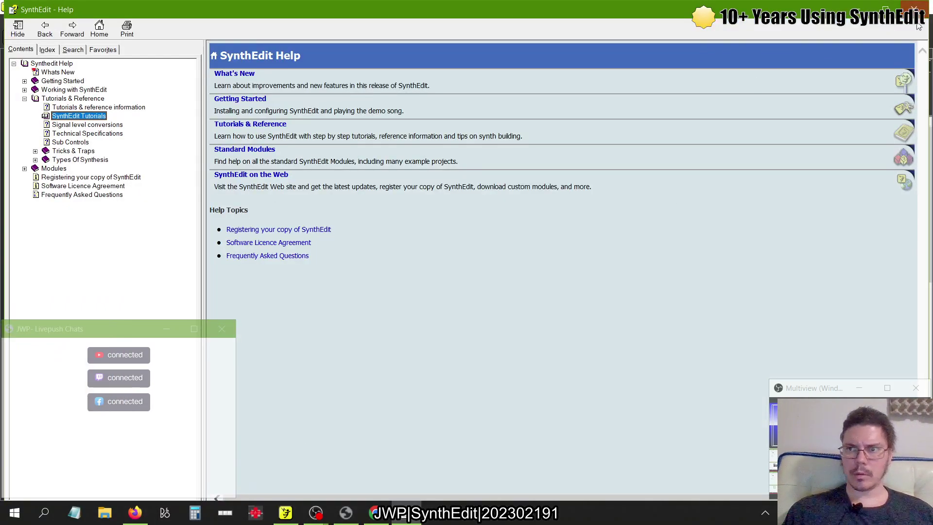
left_click(917, 8)
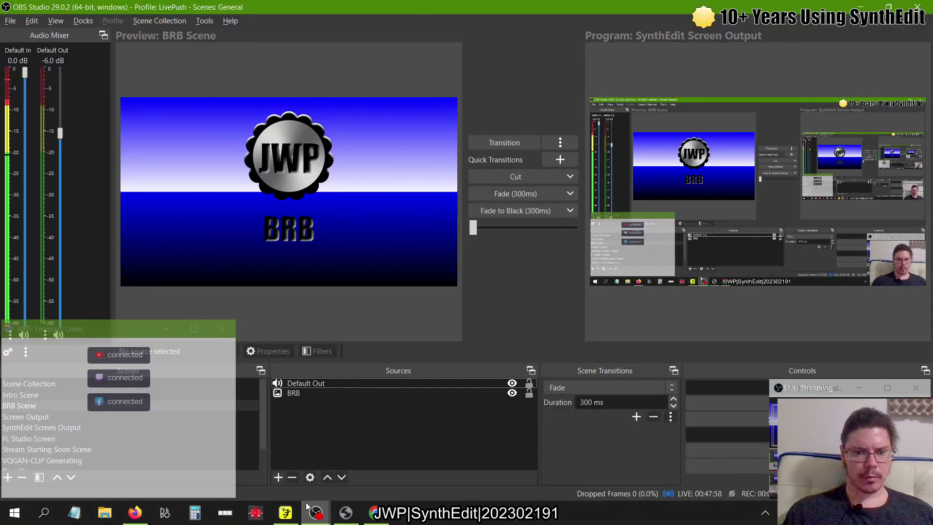
left_click(286, 512)
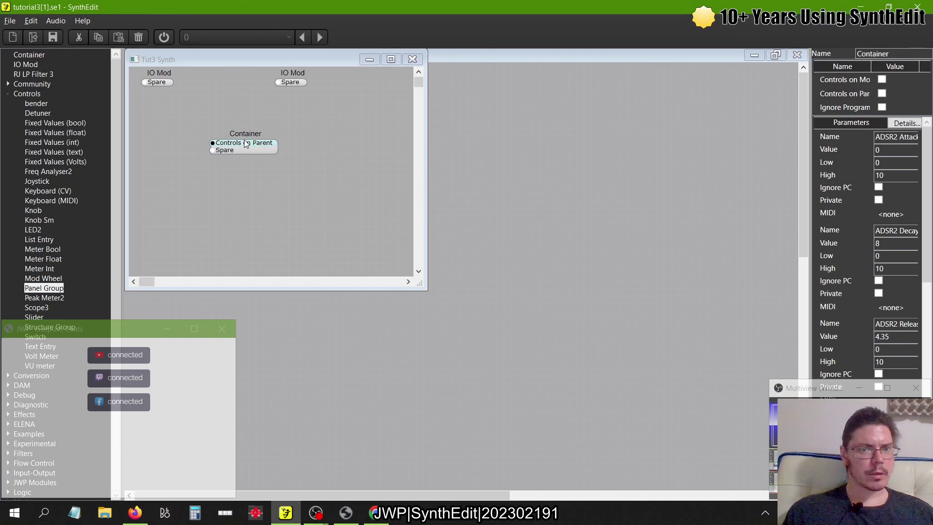
Step: Move the Container up and left and the right-hand IO Mod down and right
left_click_drag(241, 147, 211, 104)
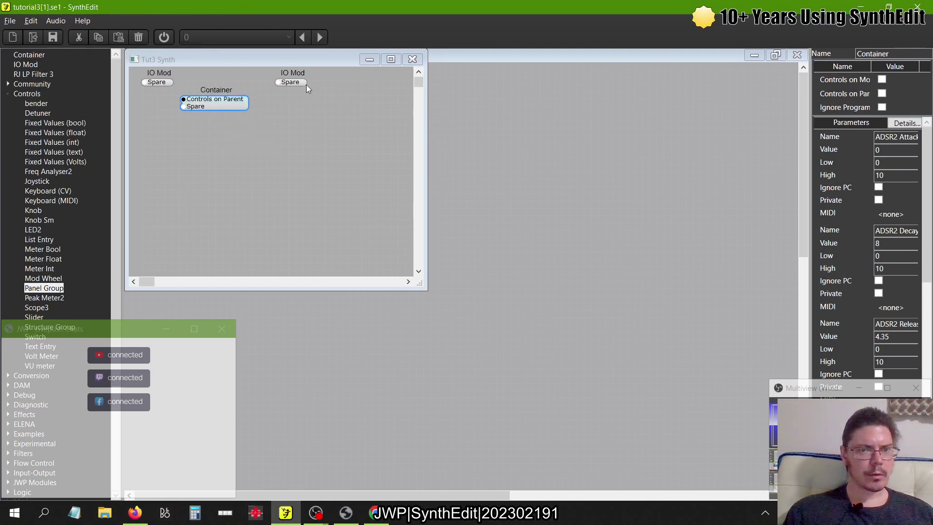
left_click_drag(306, 85, 322, 99)
left_click_drag(222, 102, 244, 101)
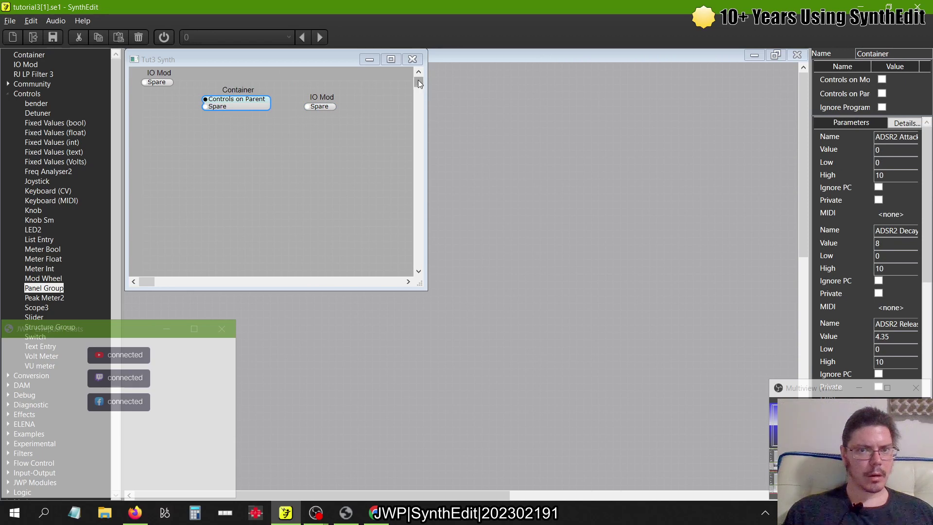
Step: Open the Container again to show its inner synth modules
double_click(260, 103)
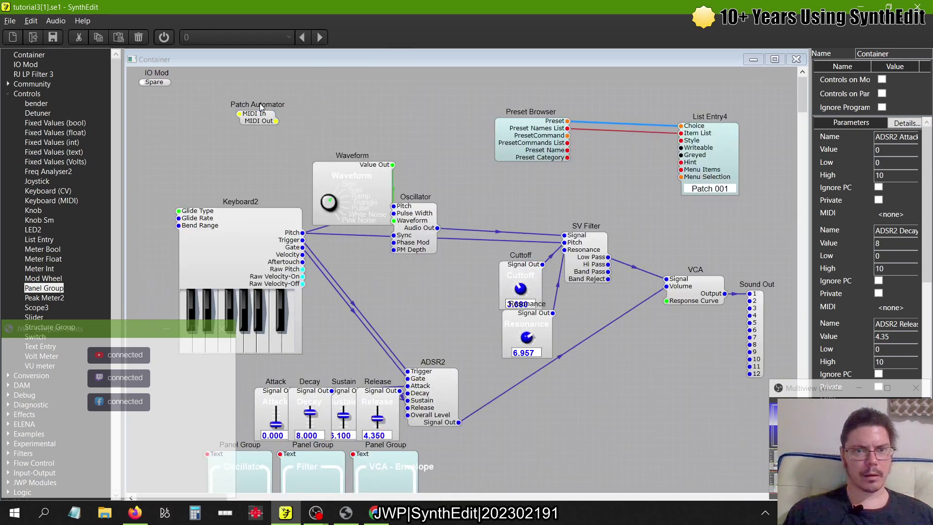
left_click(800, 58)
right_click(246, 101)
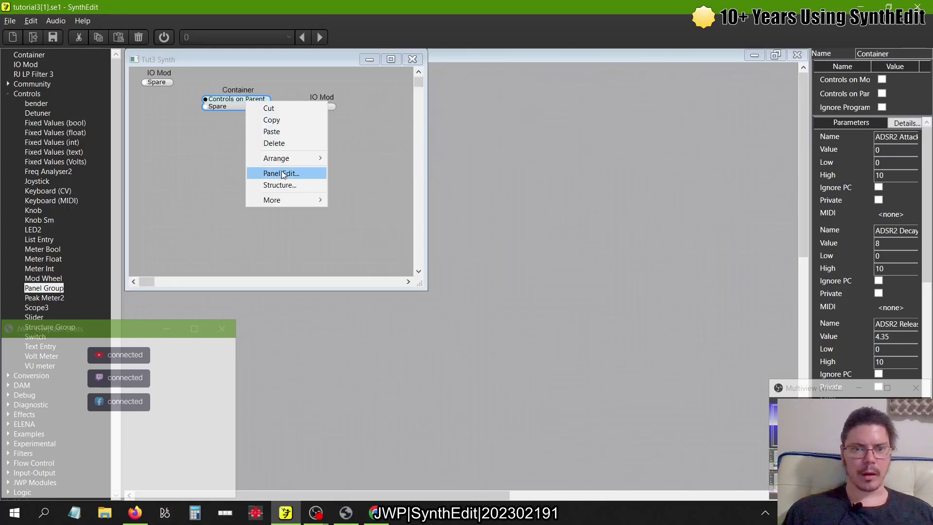
mouse_move(281, 196)
left_click(354, 235)
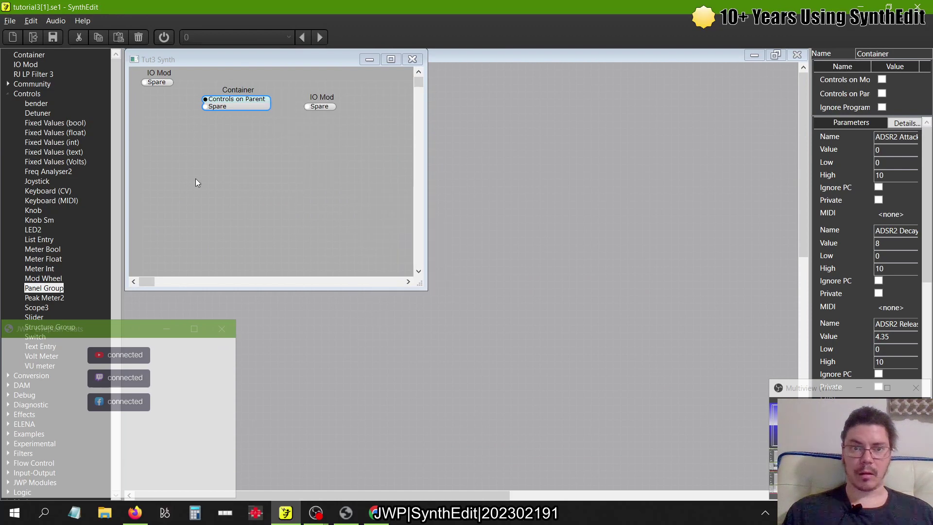
double_click(237, 104)
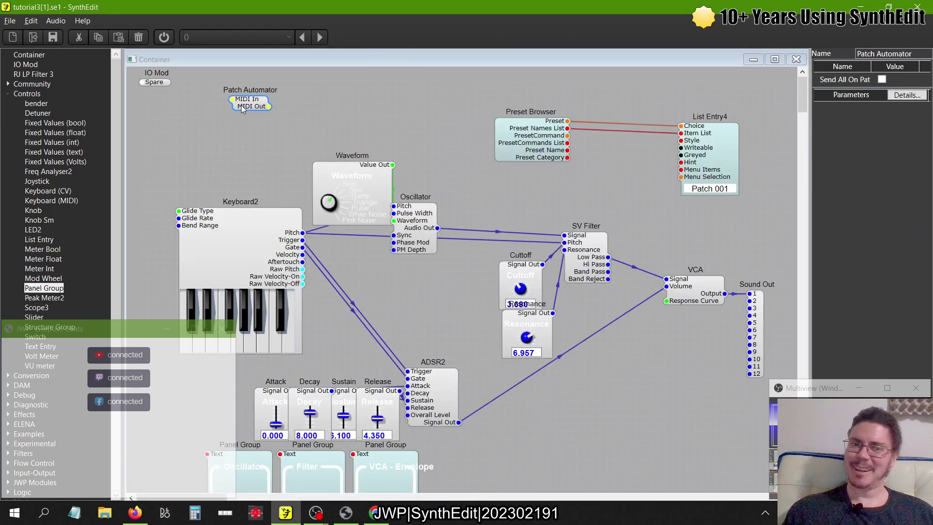
Step: Wire Patch Automator's MIDI In to the IO Mod's Spare pin and move Waveform up-left
left_click(151, 82)
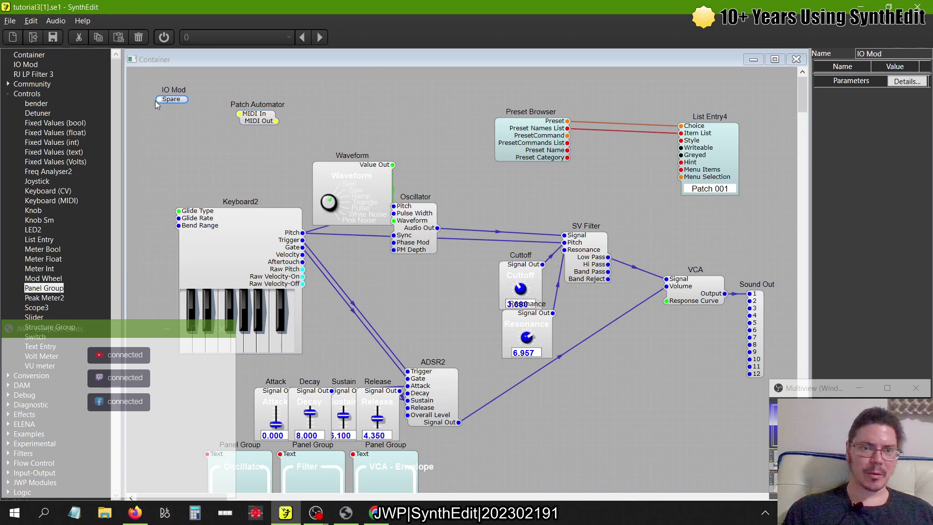
left_click_drag(239, 113, 174, 102)
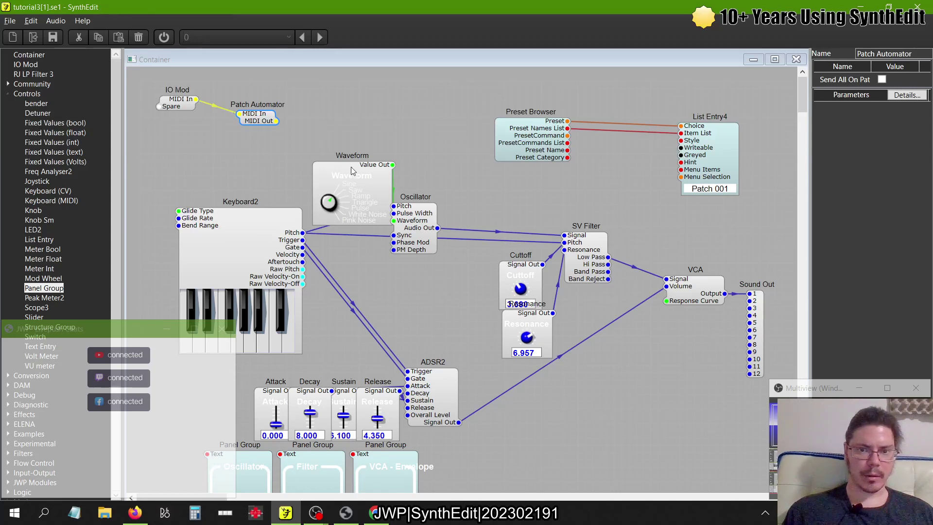
left_click_drag(362, 169, 347, 148)
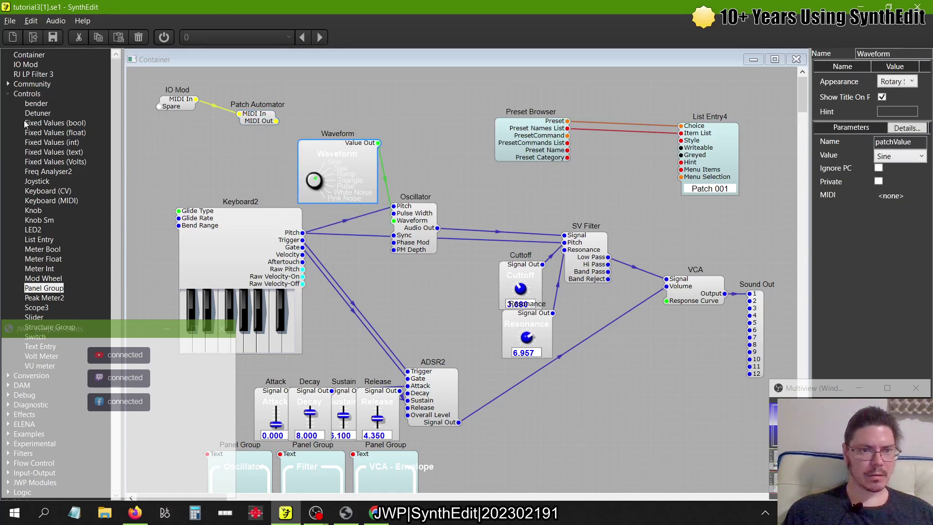
Step: Add a MIDI-CV 2 module from the MIDI category above the Oscillator
left_click(7, 94)
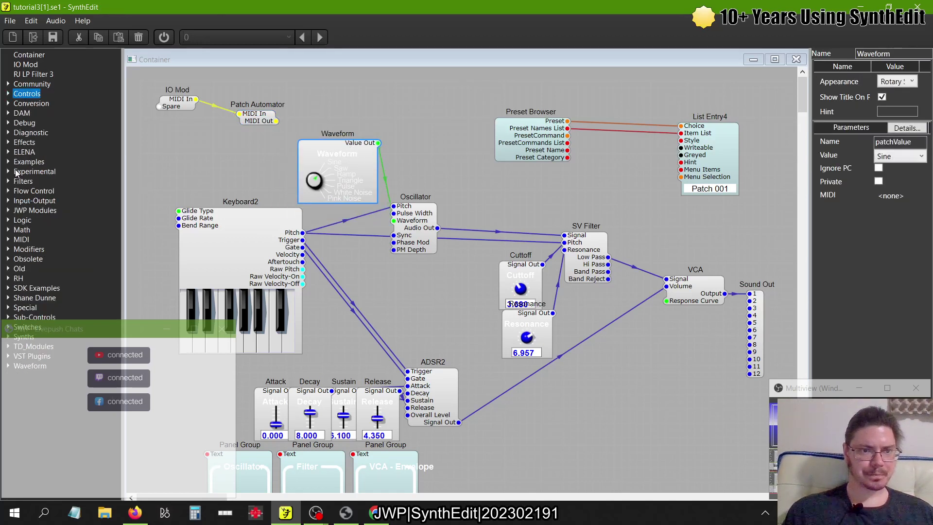
left_click(8, 239)
left_click_drag(42, 329, 340, 241)
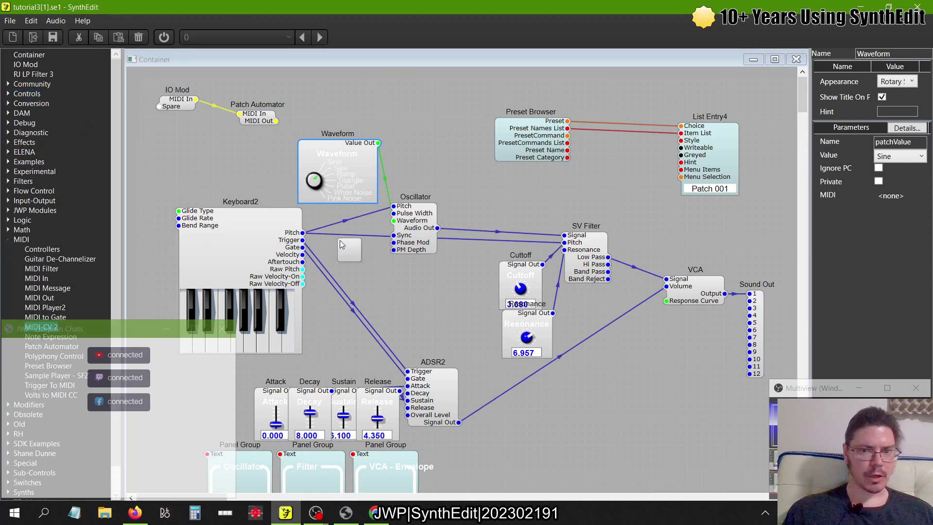
left_click_drag(389, 107, 388, 105)
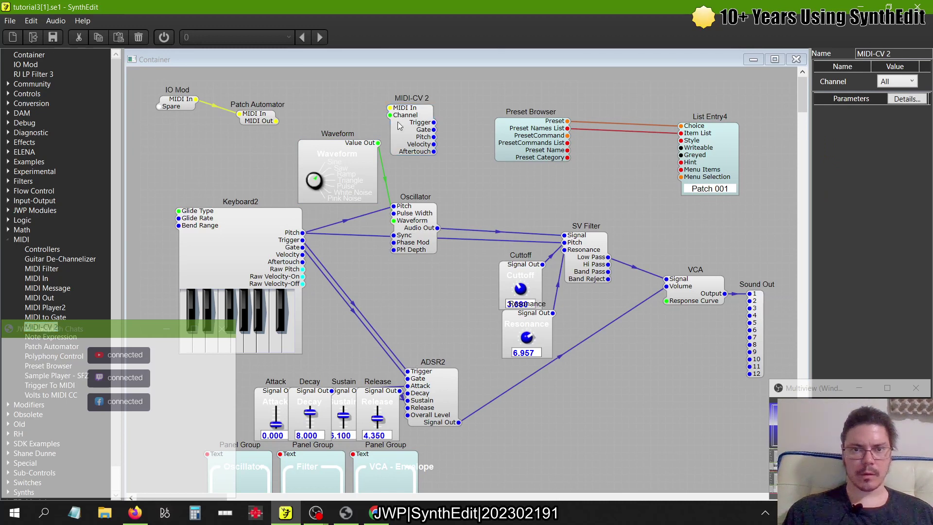
left_click(449, 174)
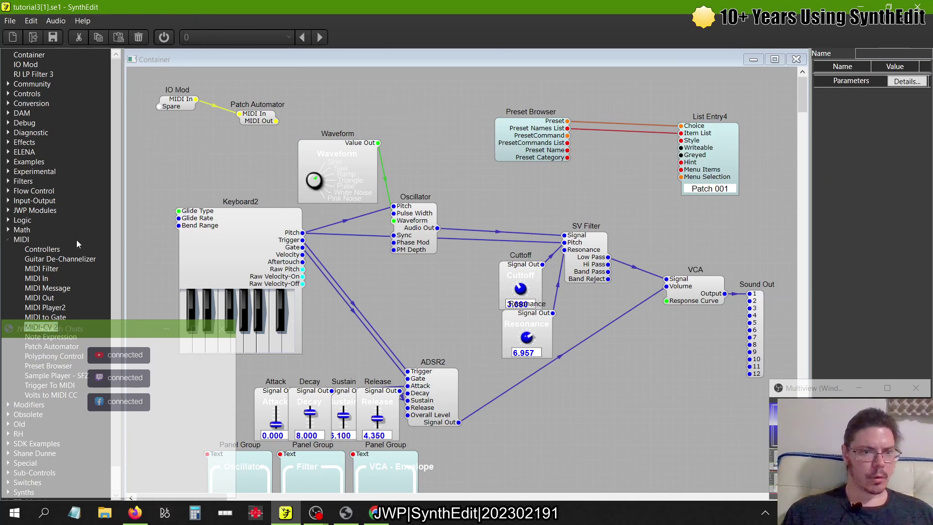
Step: Add a Keyboard (CV) module, enlarged to show its piano keys, above the Oscillator
left_click(7, 240)
left_click(8, 94)
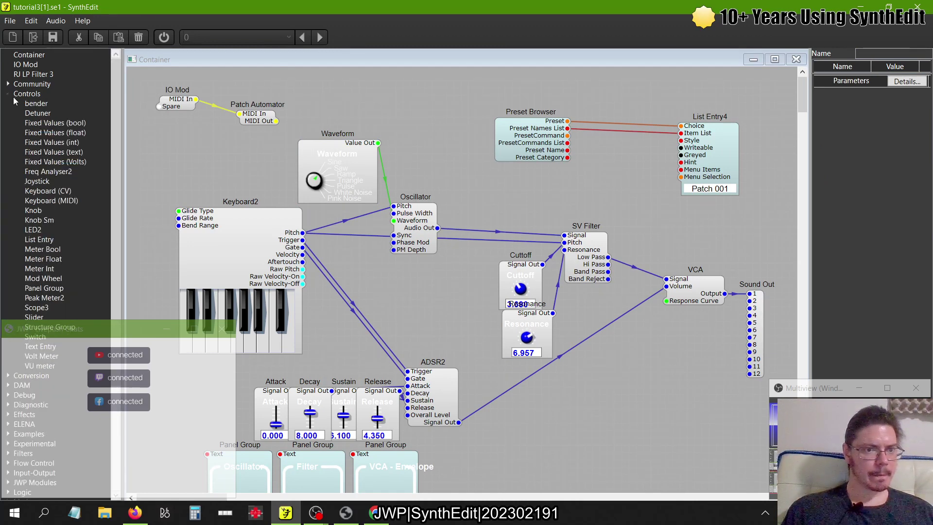
left_click_drag(48, 191, 411, 111)
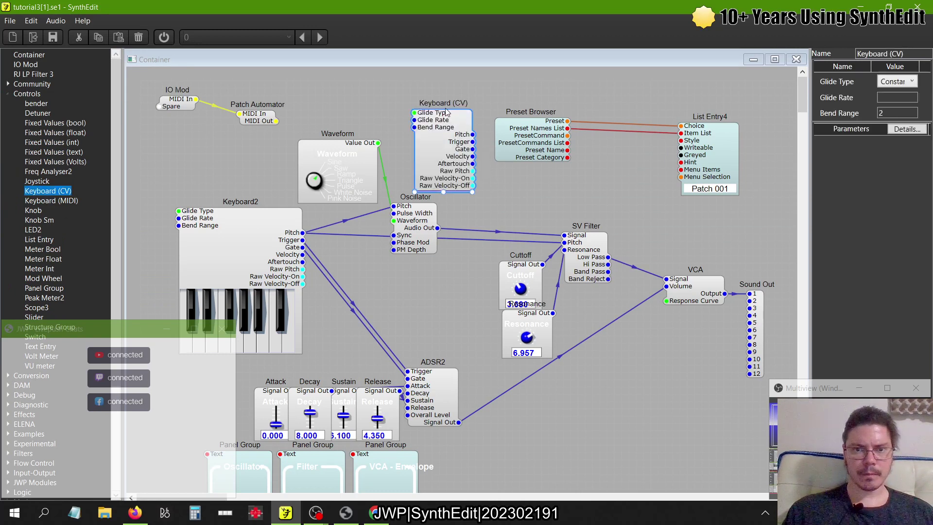
left_click_drag(444, 155, 446, 156)
left_click_drag(442, 193, 443, 234)
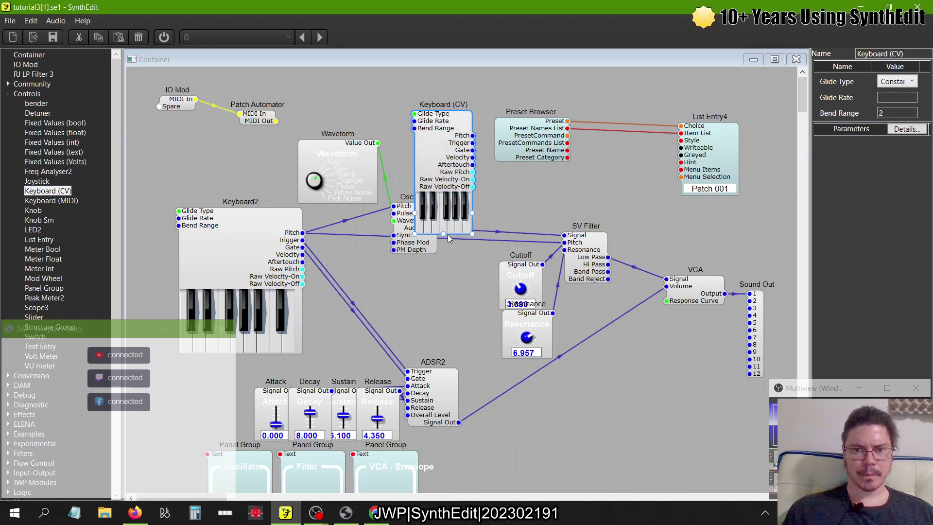
left_click_drag(440, 142, 411, 137)
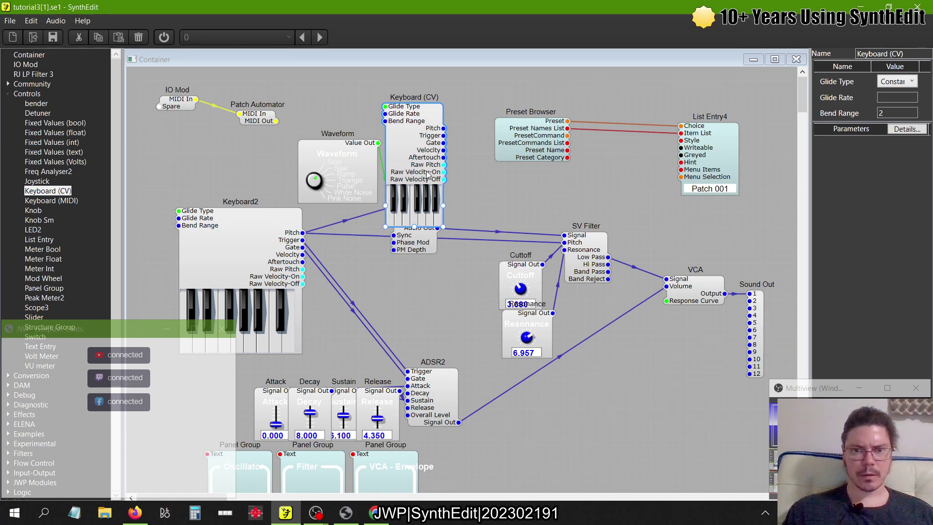
Step: View the debug info for Keyboard (CV) and the module info for Keyboard2
right_click(425, 142)
mouse_move(470, 208)
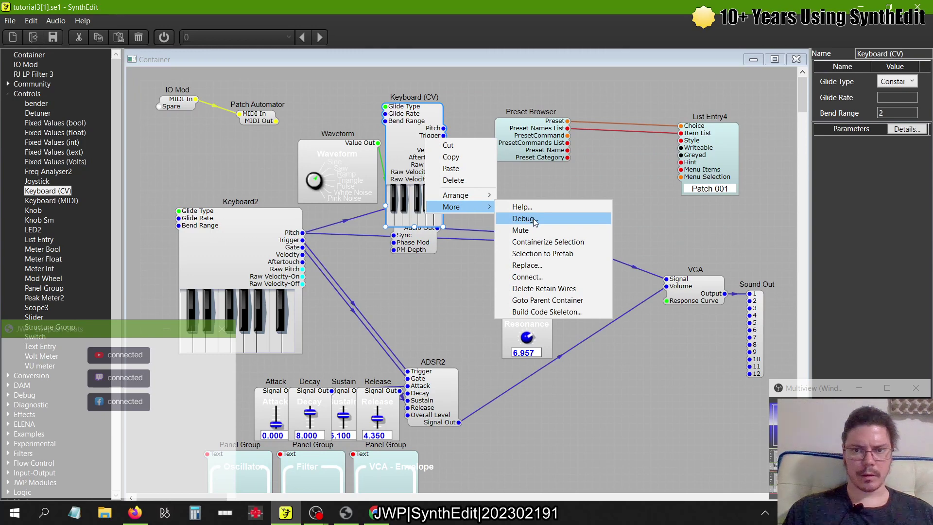
left_click(522, 219)
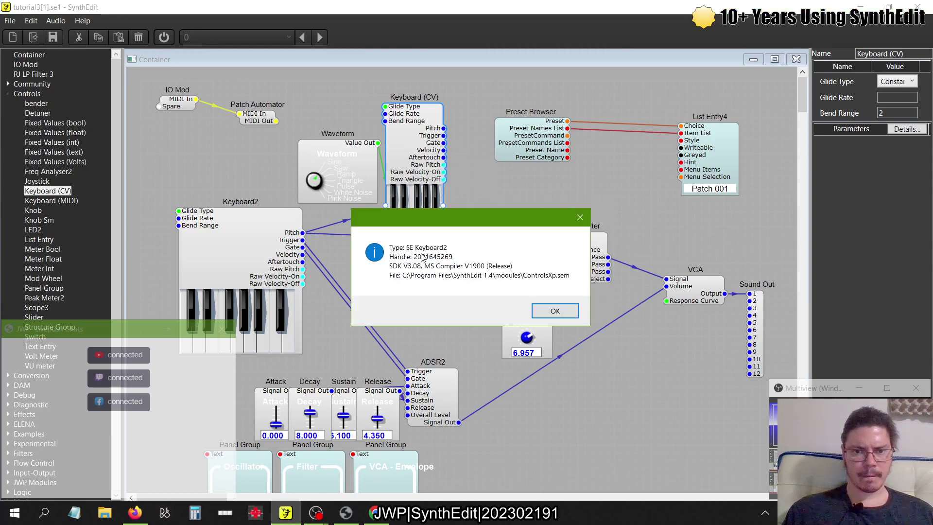
left_click(583, 218)
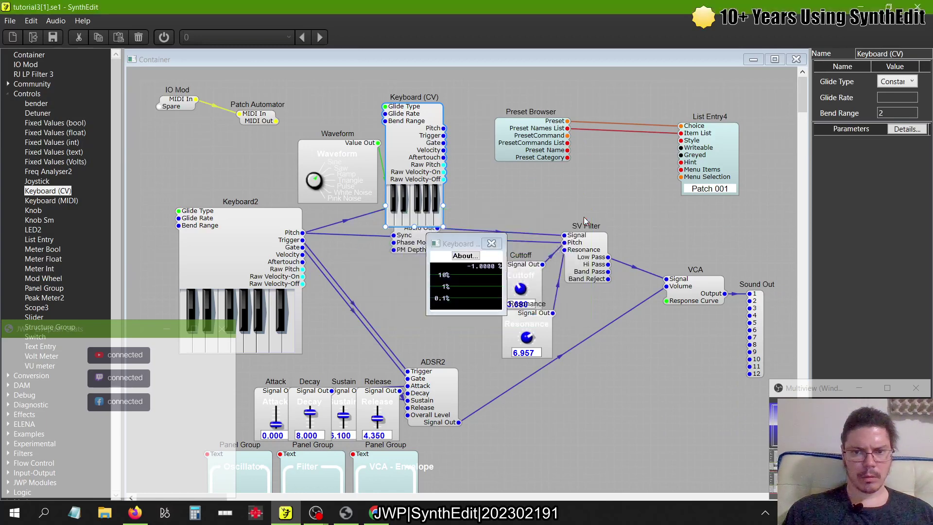
right_click(243, 239)
mouse_move(291, 306)
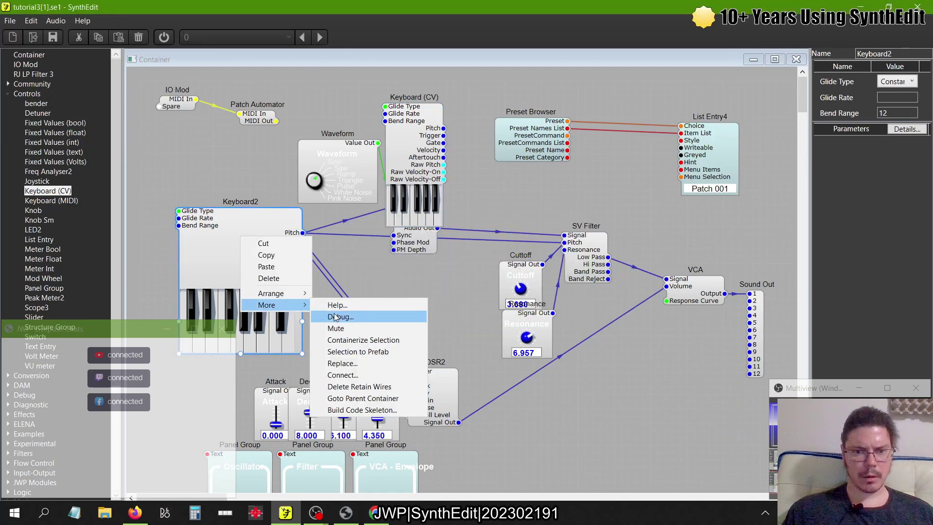
left_click(336, 316)
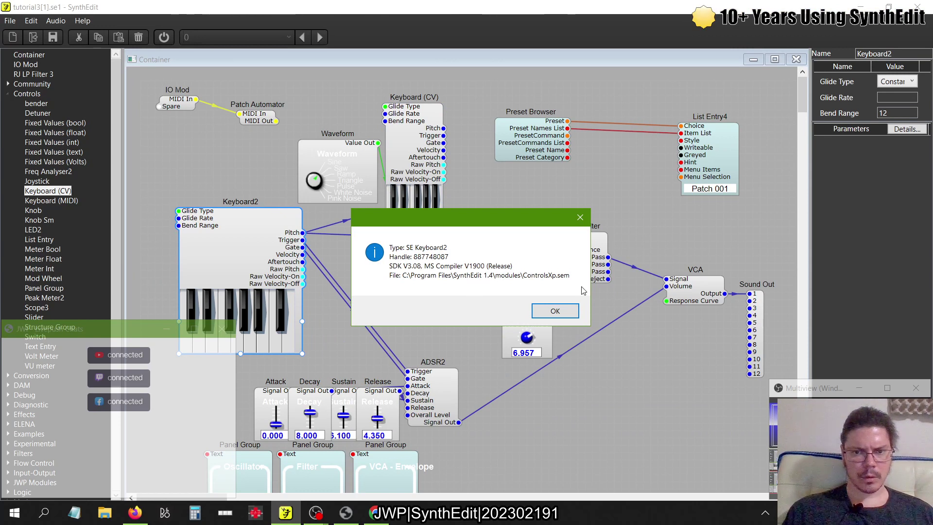
left_click(580, 218)
Step: Check Keyboard (CV)'s about details, then close its small debug window
right_click(413, 132)
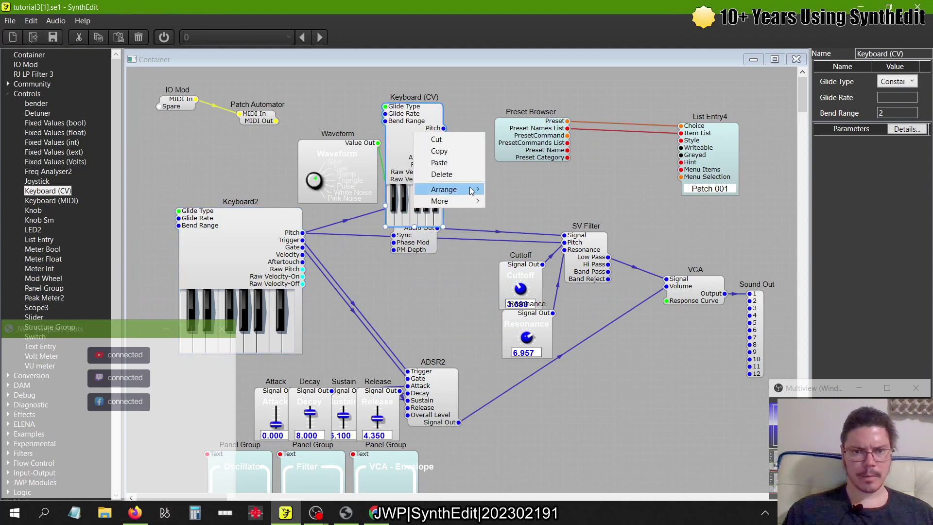
left_click(528, 217)
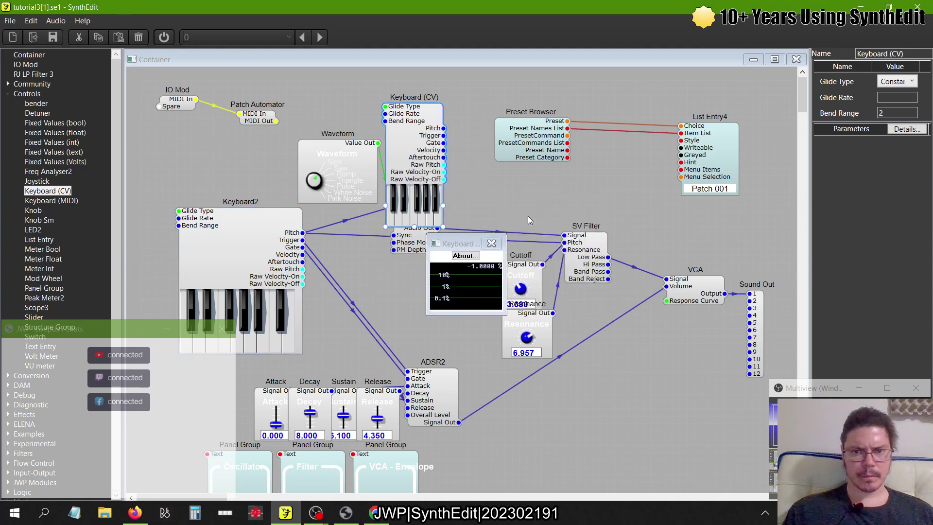
left_click(460, 258)
left_click(553, 312)
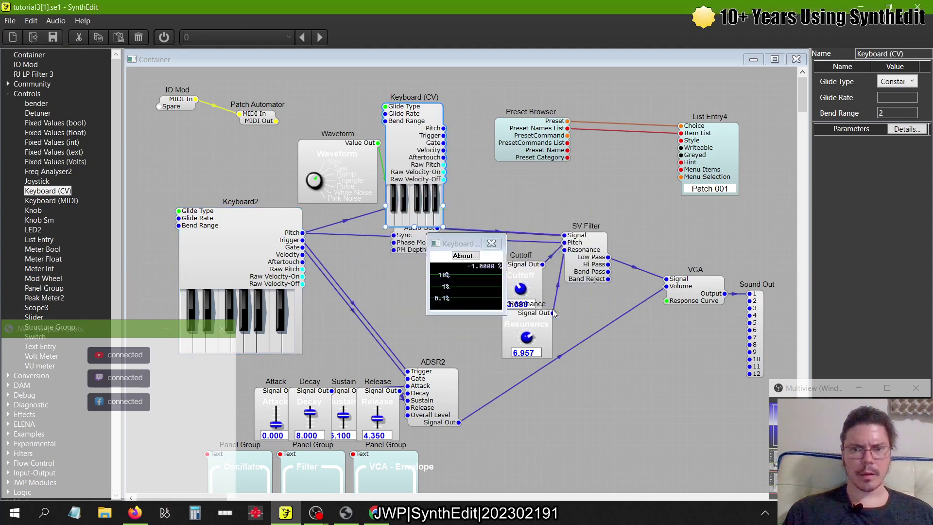
left_click(491, 243)
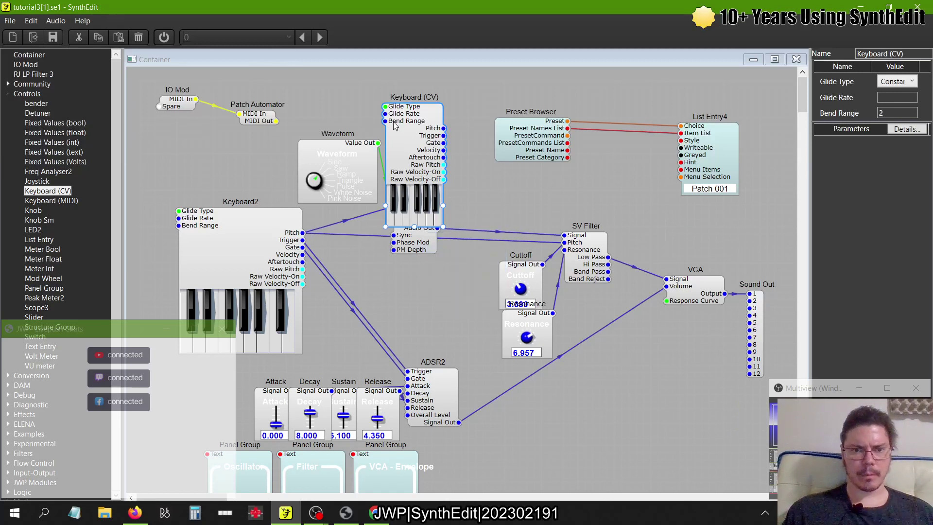
Step: Lower Keyboard (CV) and compare its Bend Range 2 with Keyboard2's 12
left_click_drag(395, 126, 402, 155)
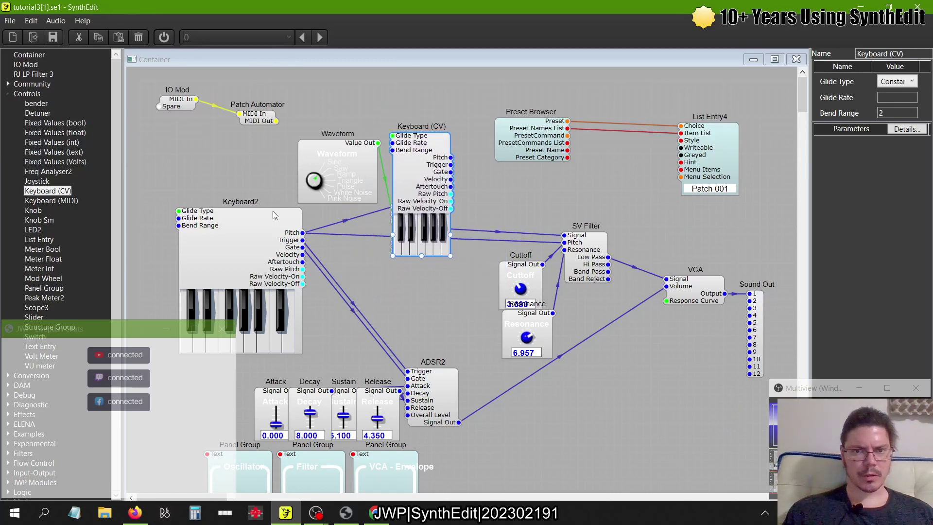
left_click(243, 206)
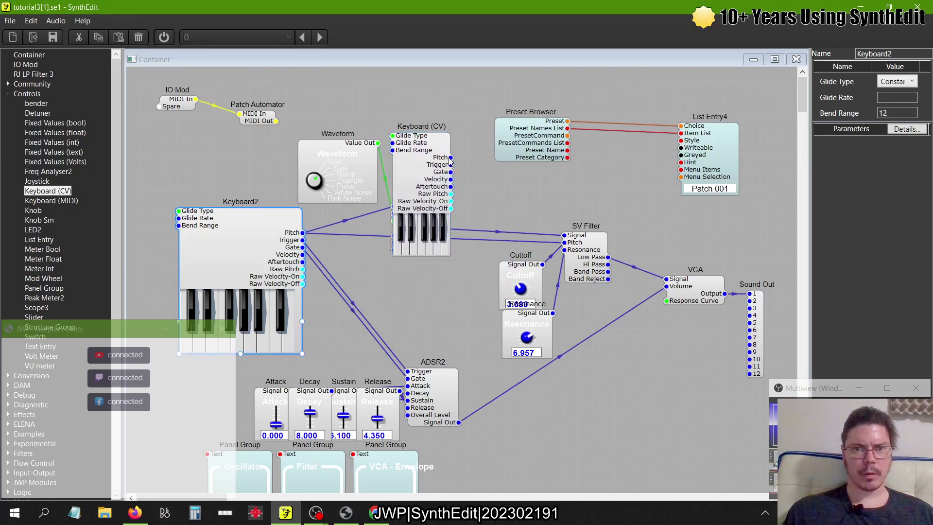
left_click(416, 162)
left_click(231, 248)
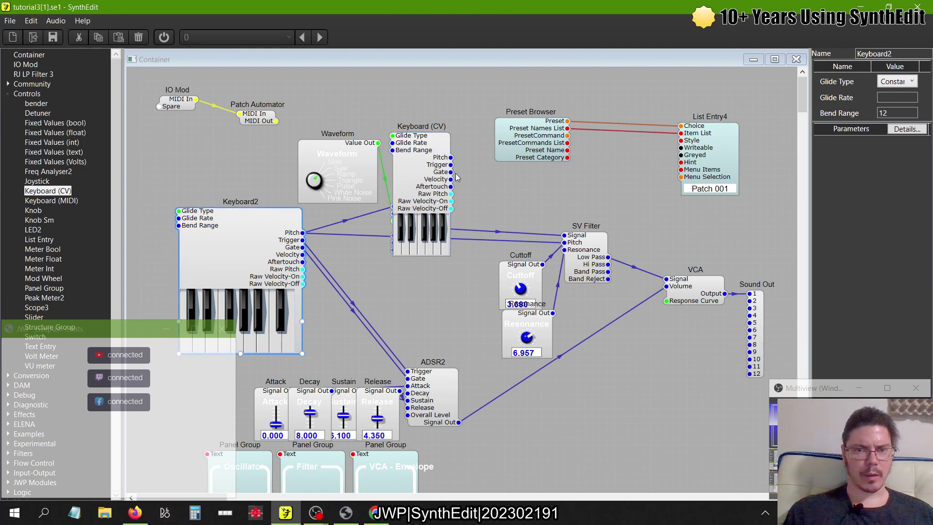
left_click(426, 146)
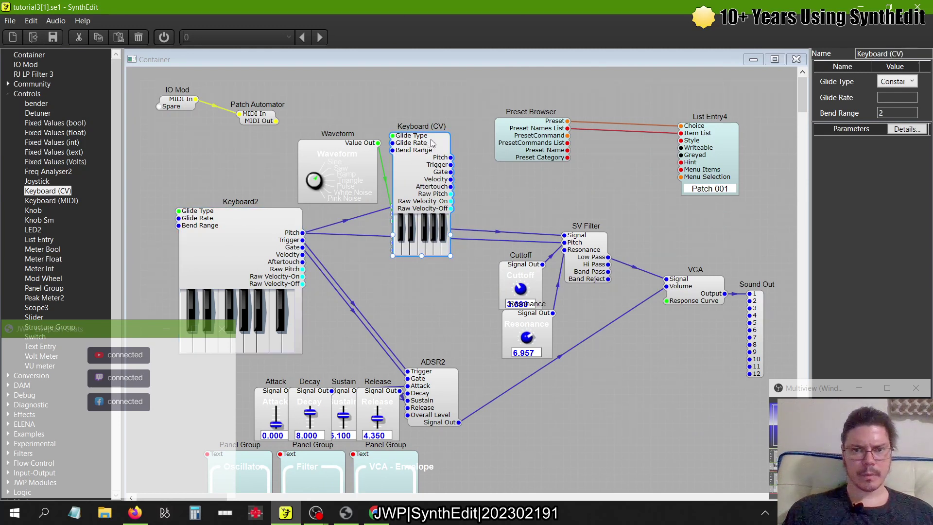
left_click(228, 244)
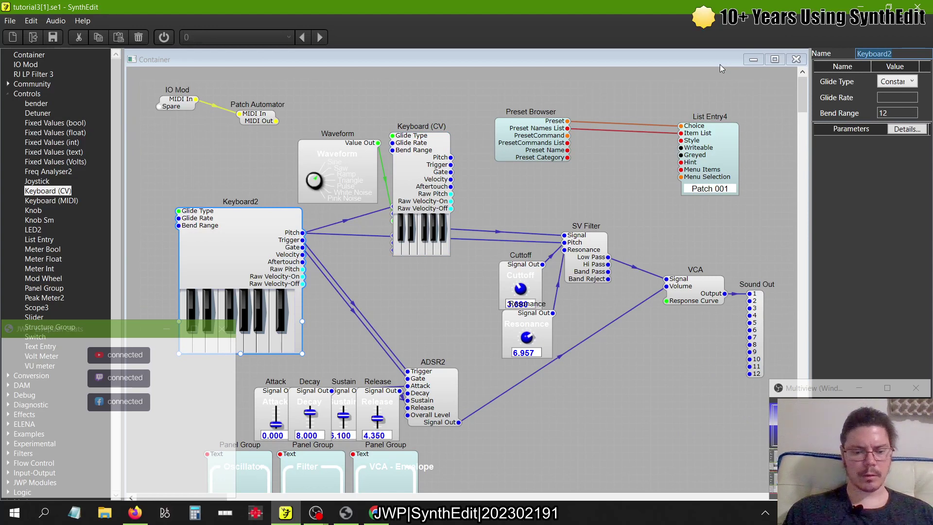
left_click(416, 156)
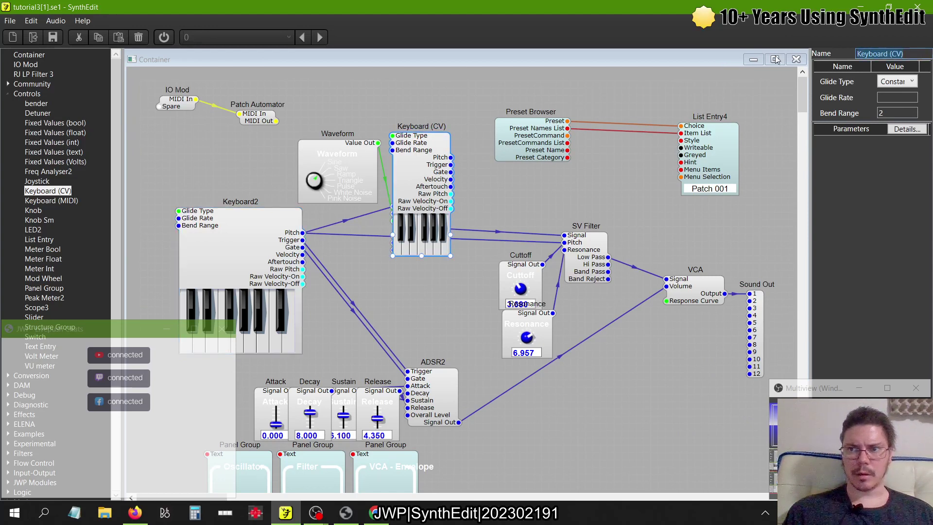
Step: Rename Keyboard (CV) to Keyboard2, then delete the duplicate module
type("Keyboard2")
key("Return")
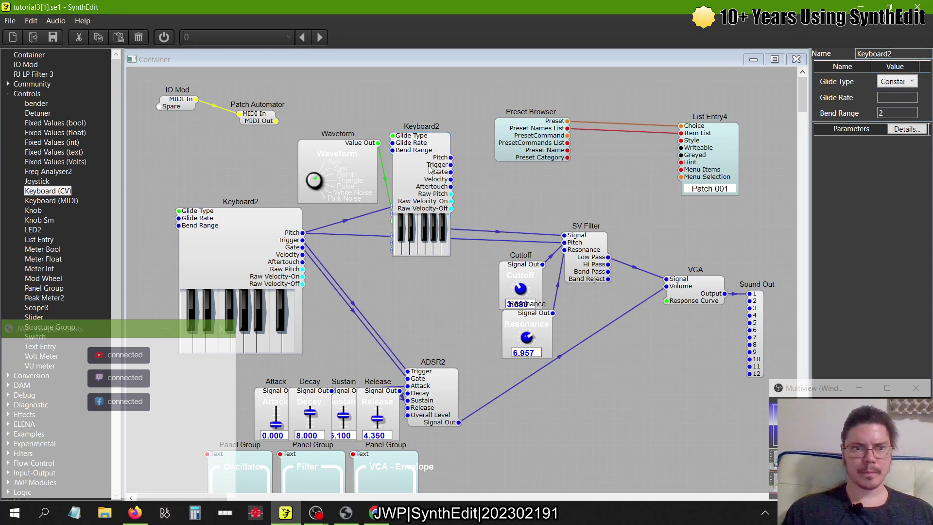
key("Delete")
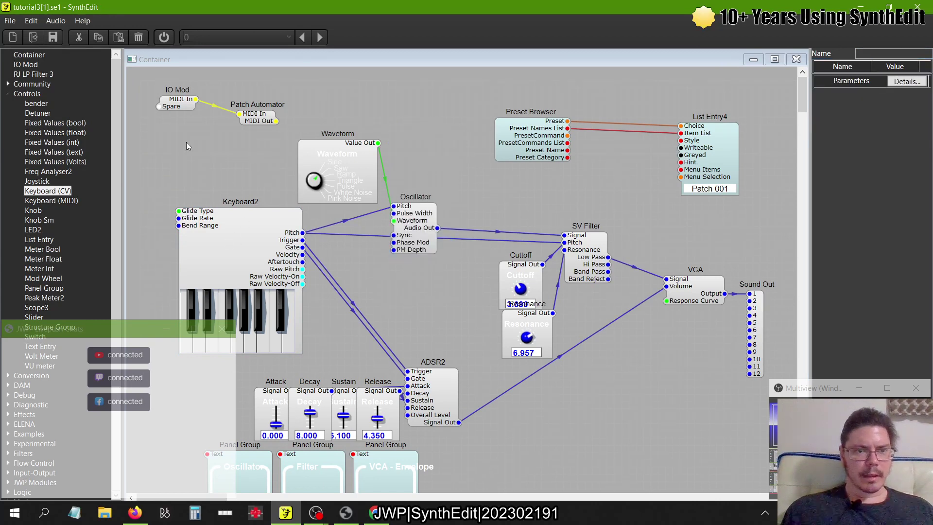
Step: Add a MIDI-CV 2 module from the MIDI category, then delete it
left_click(11, 95)
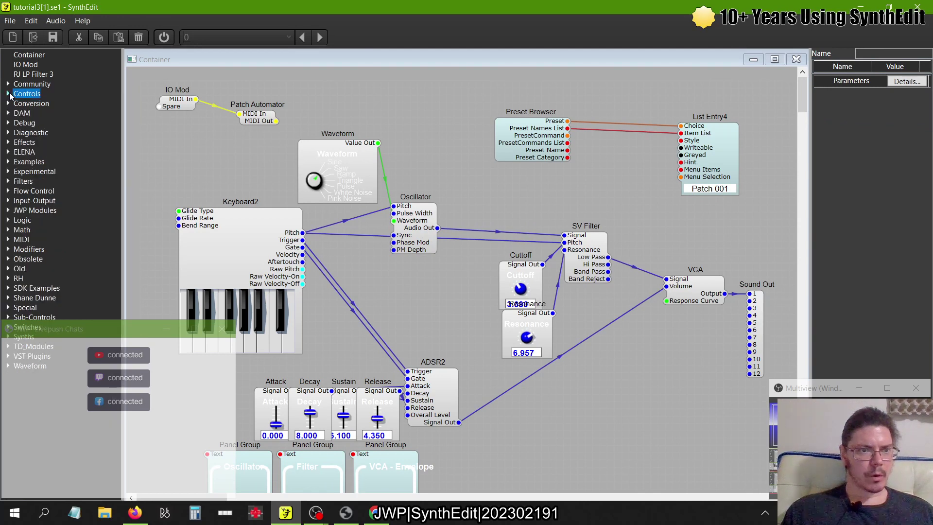
left_click(8, 240)
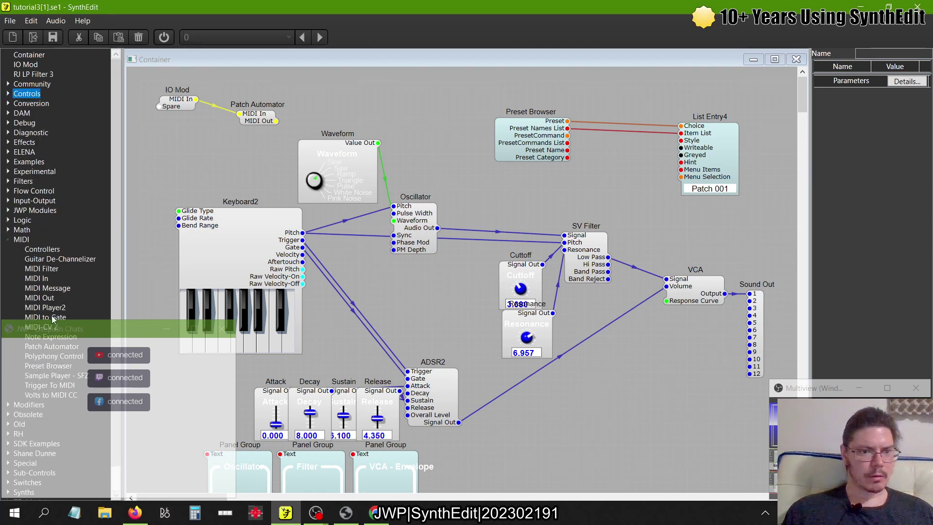
left_click_drag(43, 327, 187, 106)
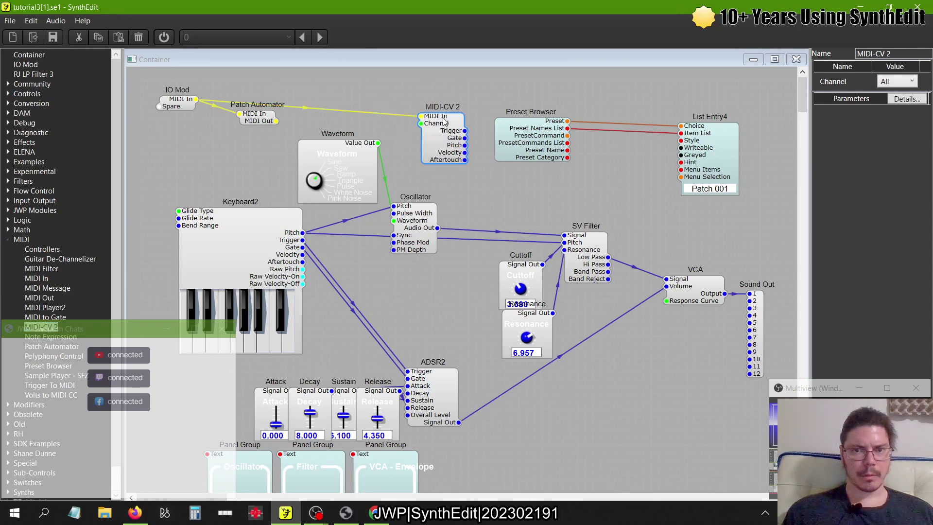
left_click(430, 103)
left_click(436, 134)
key("Delete")
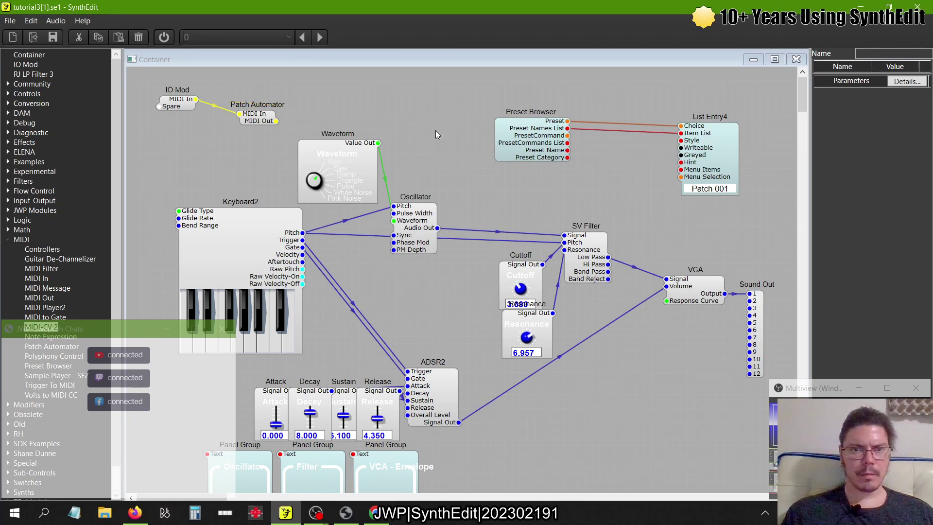
Step: Move Patch Automator in line with IO Mod and Keyboard2 up and left
left_click_drag(258, 118, 285, 101)
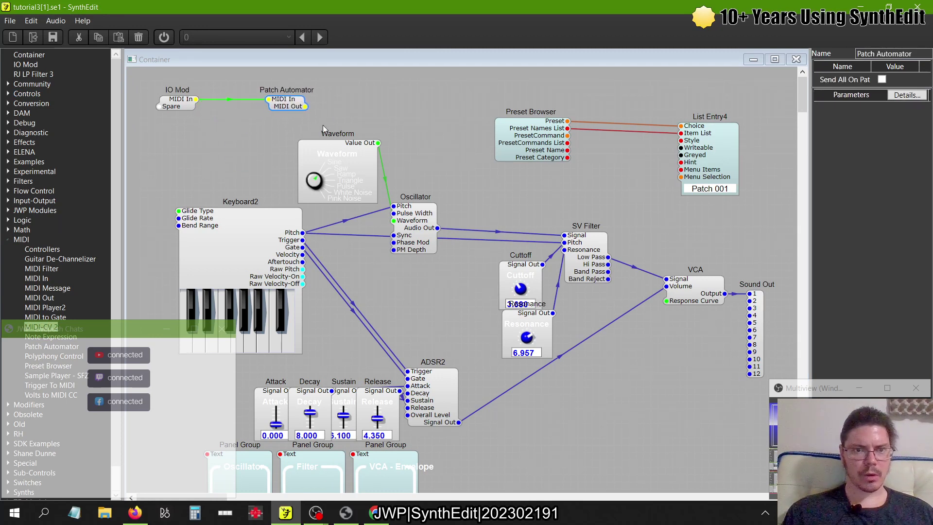
left_click_drag(235, 232, 208, 208)
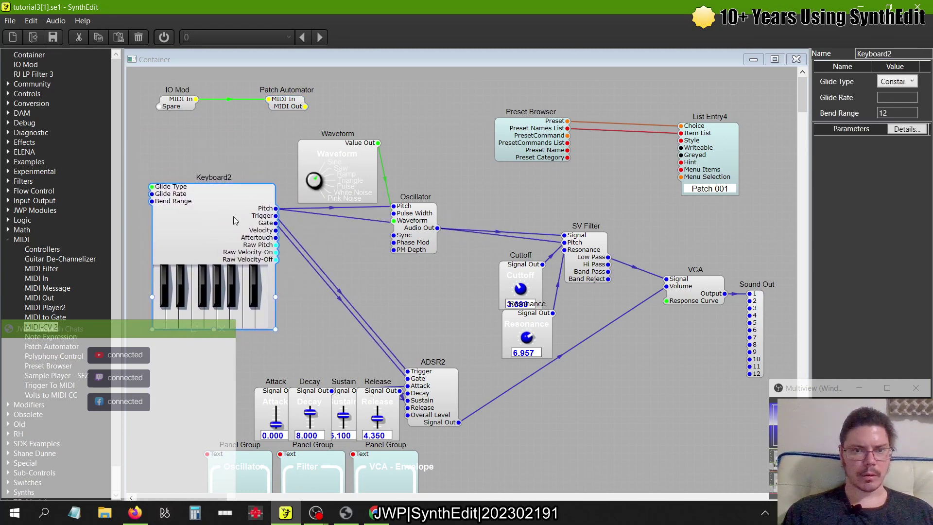
mouse_move(280, 109)
left_mouse_down()
mouse_move(287, 141)
mouse_move(265, 109)
left_mouse_up()
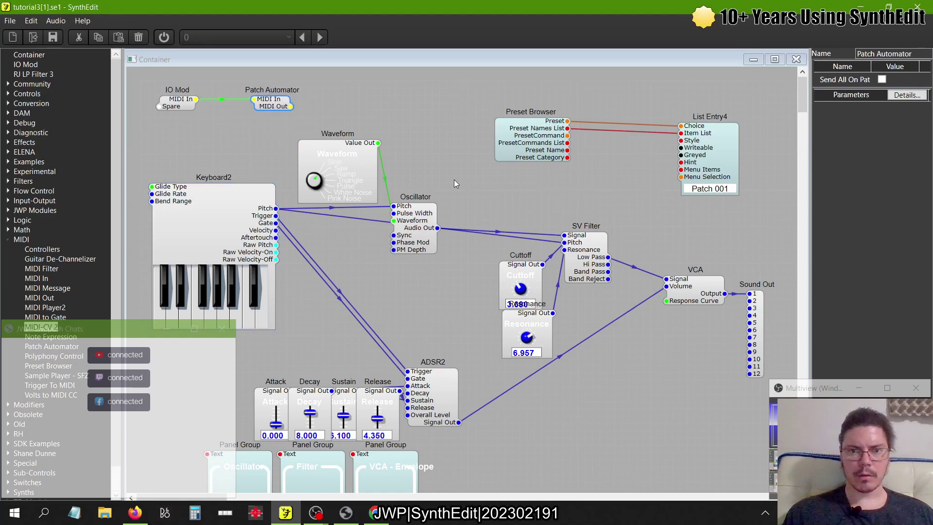
Step: Delete Sound Out and place an IO Mod beside the VCA, fed from its Output
scroll(440, 247, "right", 5)
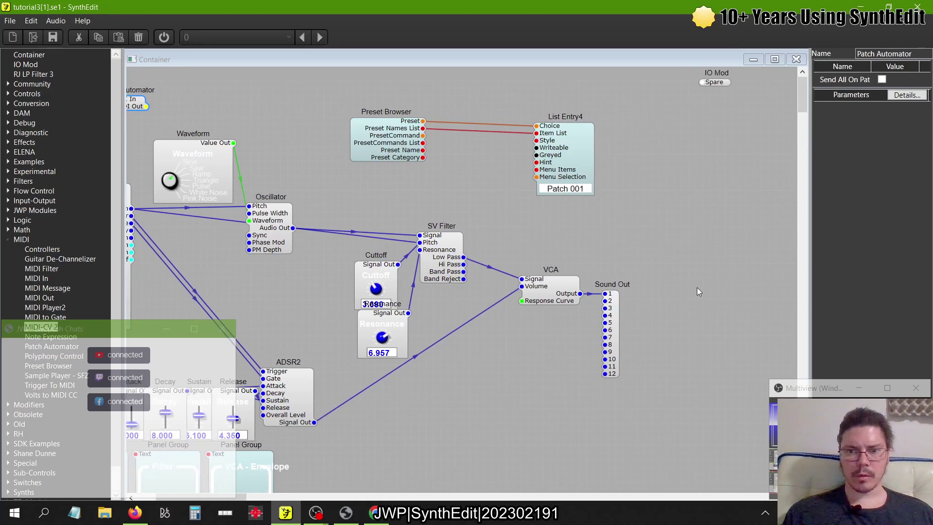
left_click(616, 313)
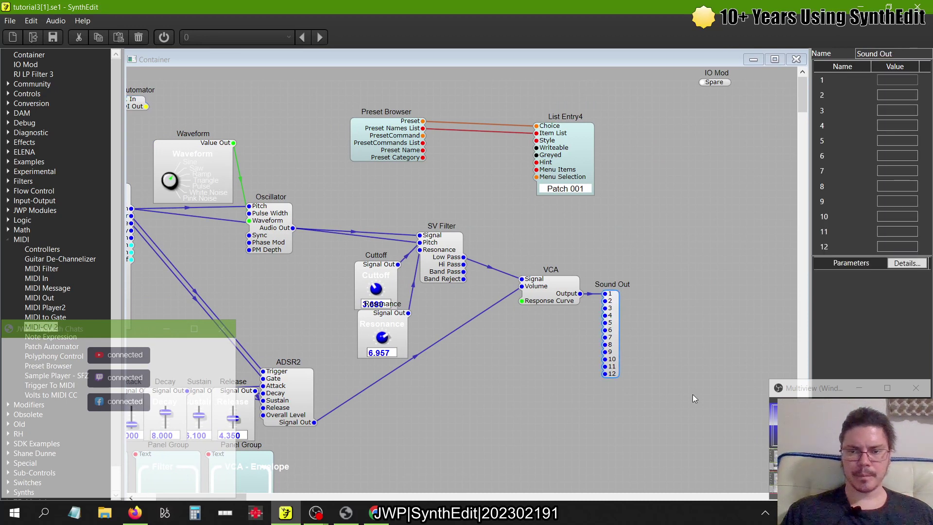
key("Delete")
left_click_drag(716, 81, 579, 293)
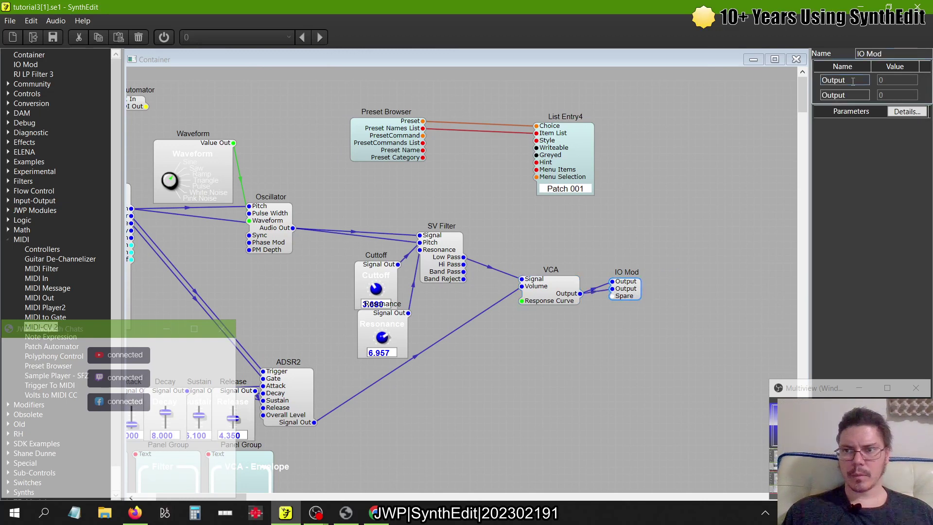
Step: Name the IO Mod's two outputs L and R
left_click(838, 80)
type("L")
key("Tab")
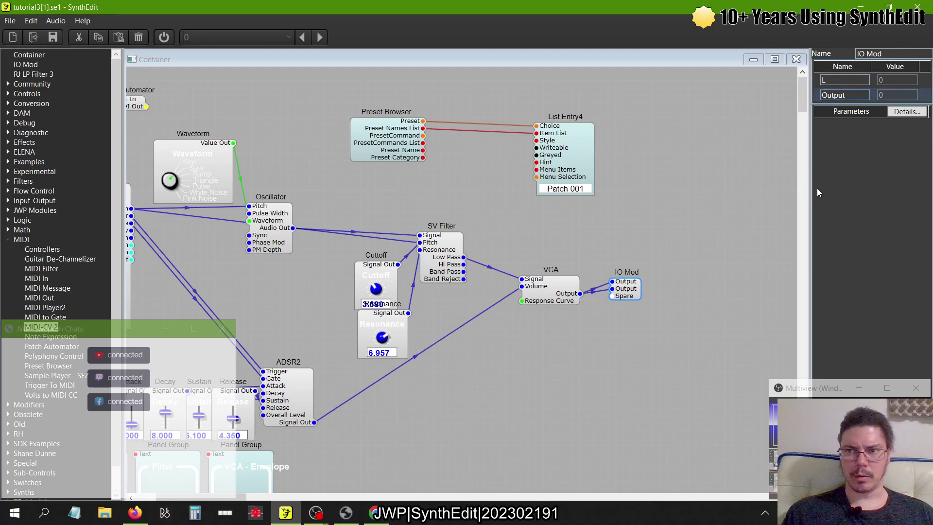
type("R")
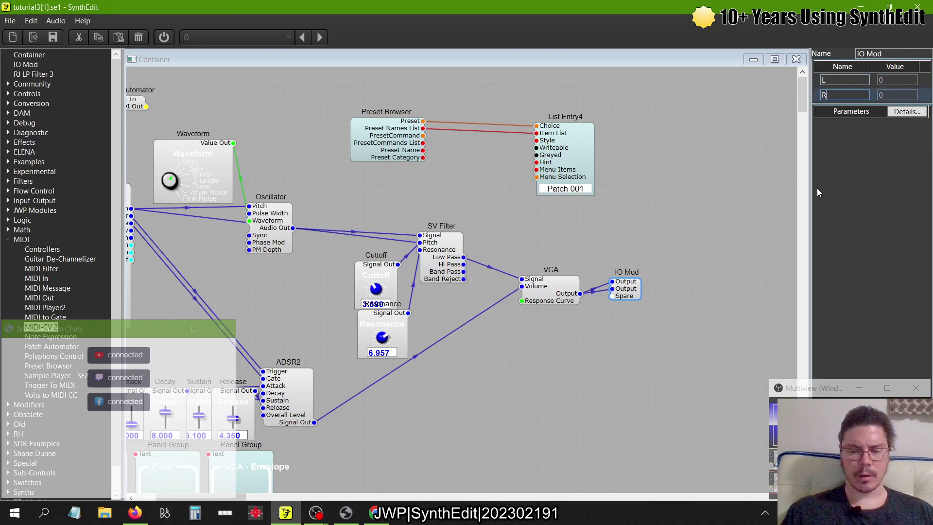
key("Tab")
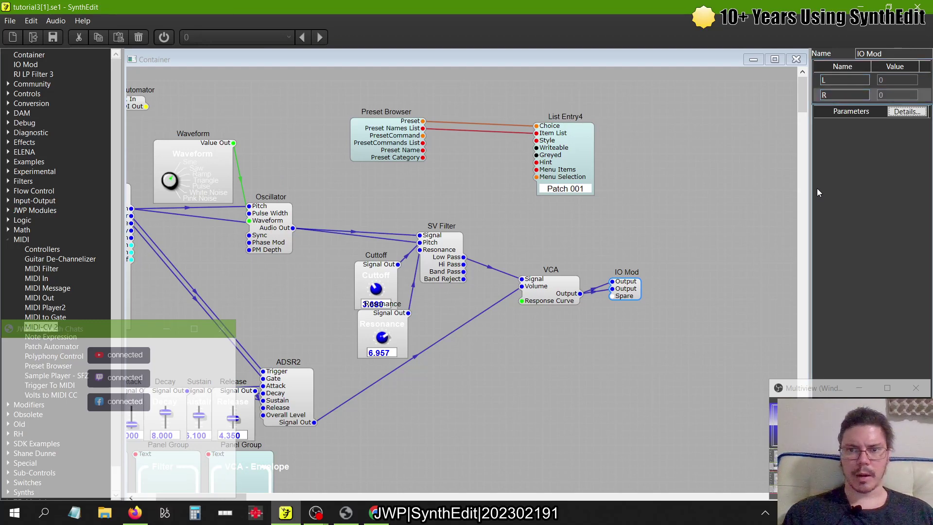
Step: Close the inner views and return to Main, briefly reopening Tut3 Synth
left_click(795, 58)
left_click(491, 243)
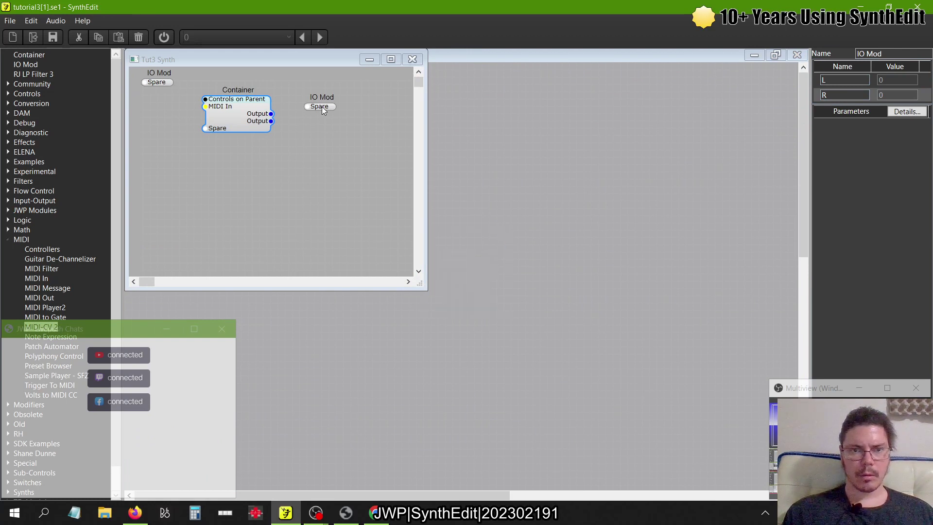
left_click(412, 59)
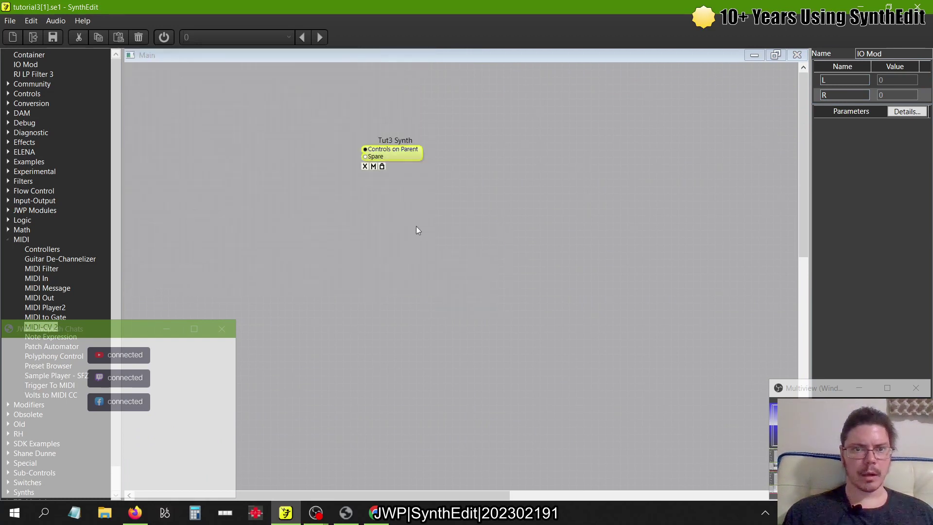
double_click(395, 152)
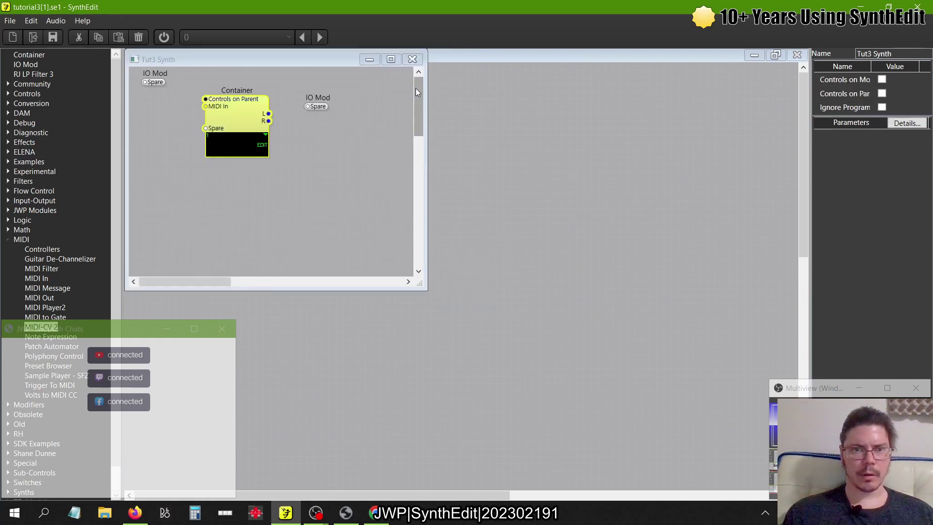
left_click(415, 69)
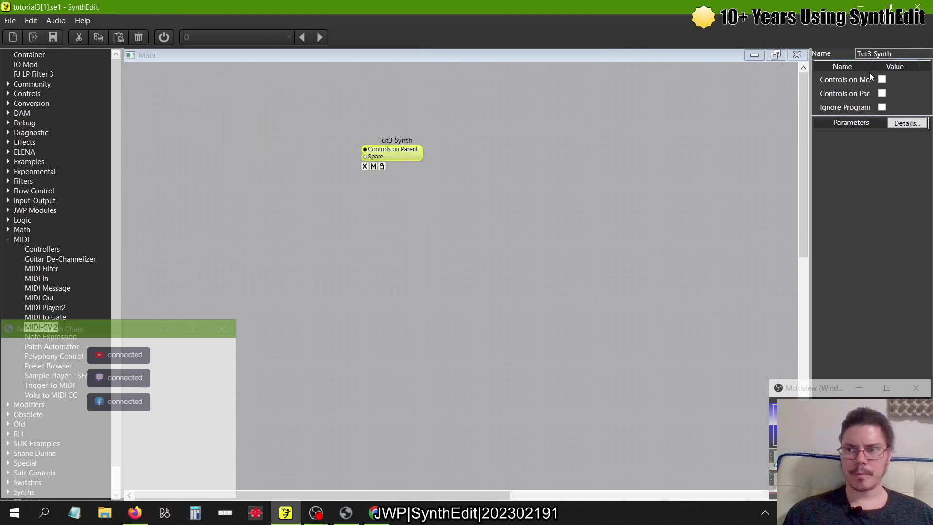
Step: Unpack Tut3 Synth into a plain Container, keeping the name 'Tut3 Synth'
left_click(874, 53)
key("ctrl+c")
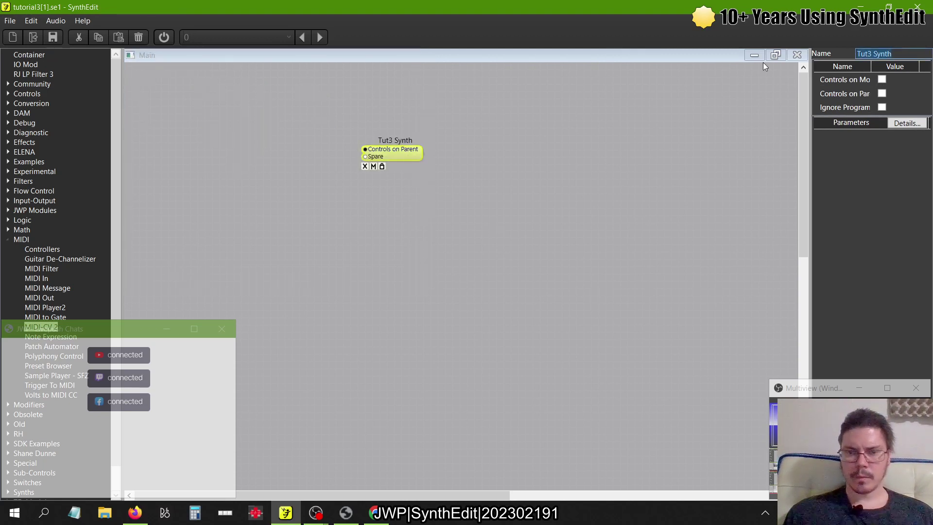
right_click(387, 154)
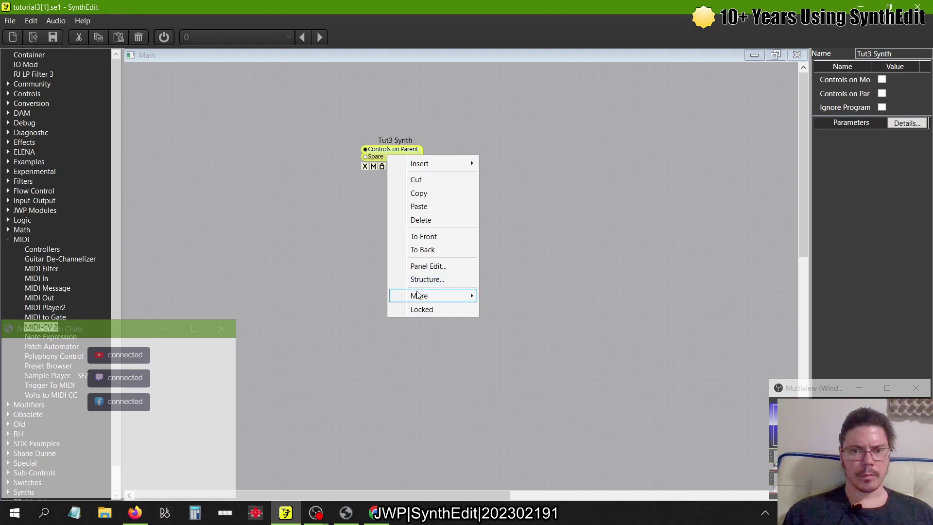
mouse_move(432, 295)
left_click(523, 335)
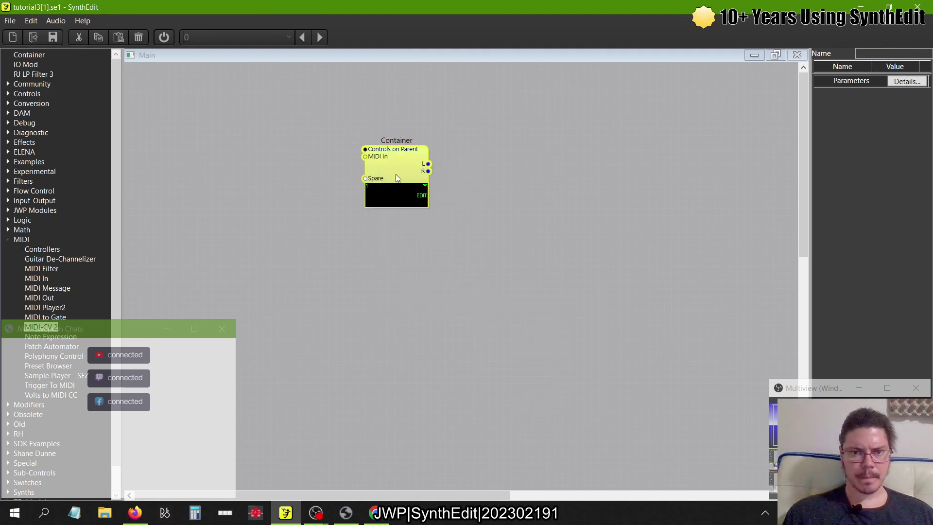
key("ctrl+v")
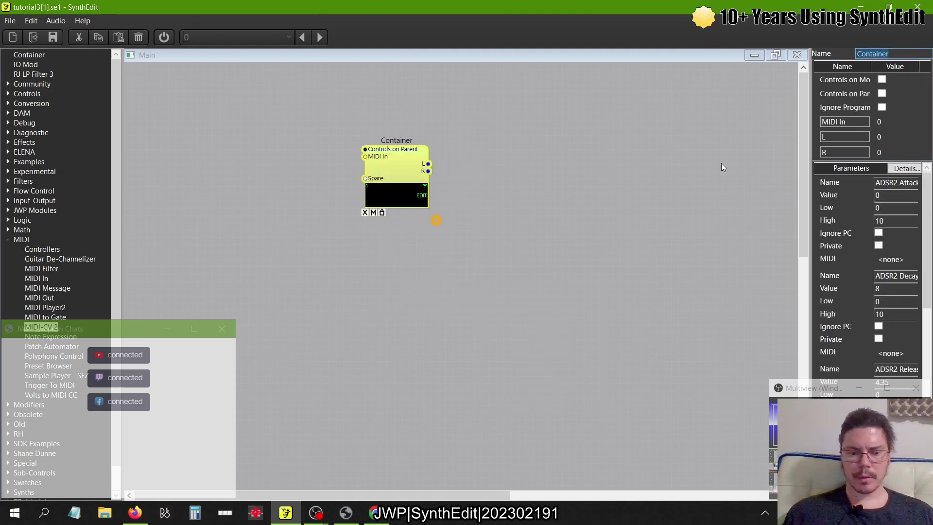
key("Return")
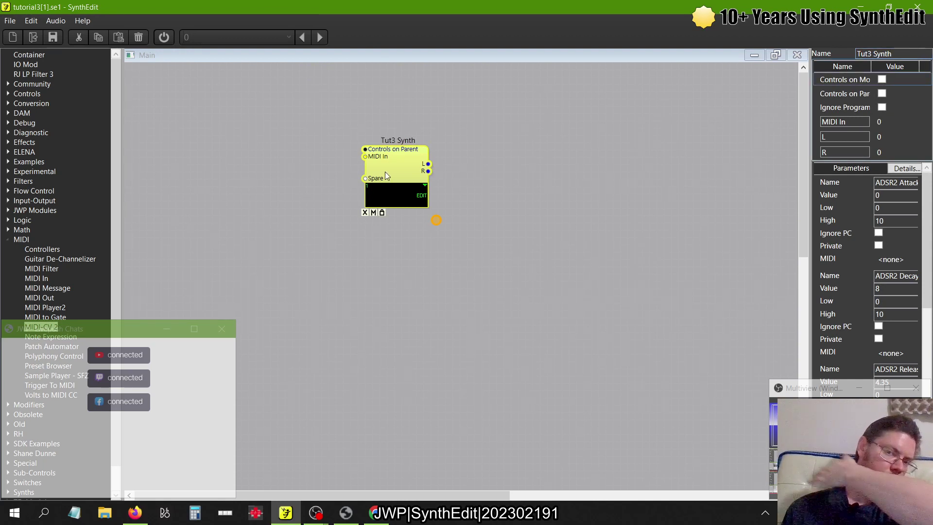
Step: Switch away and back to SynthEdit, then move Tut3 Synth left and down
key("alt+Tab")
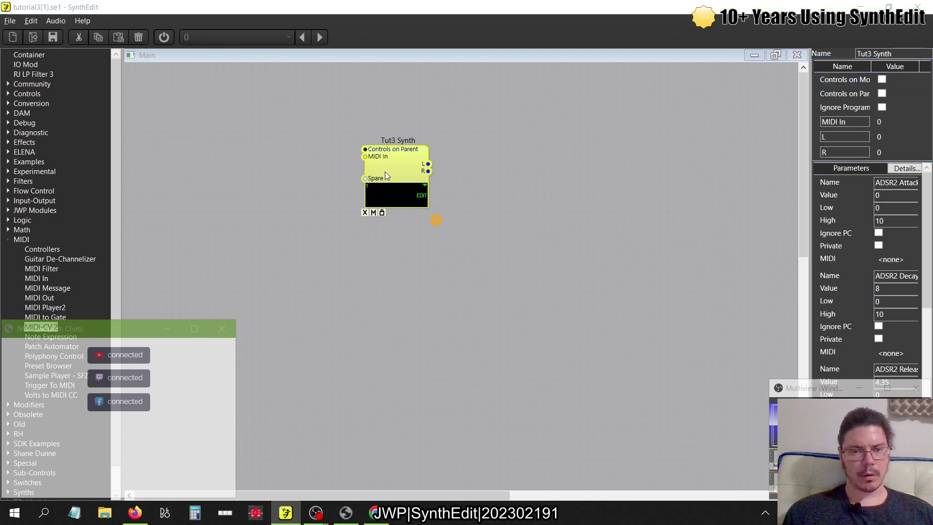
key("Tab")
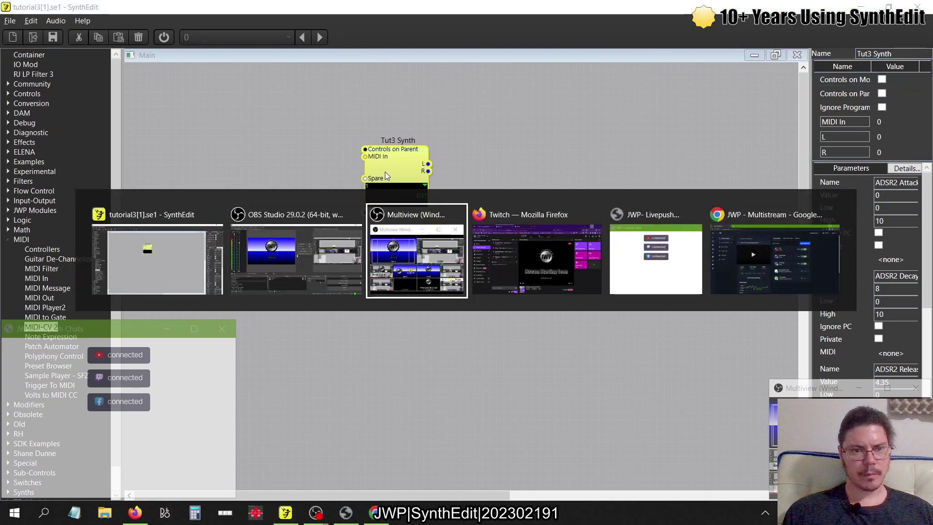
key("shift+Tab")
key("shift+Tab")
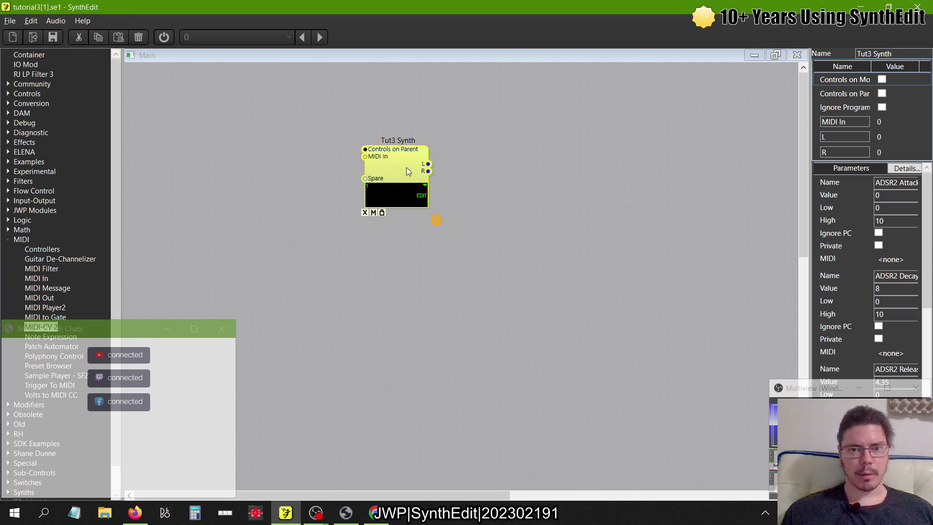
left_click_drag(403, 168, 317, 186)
left_click(10, 20)
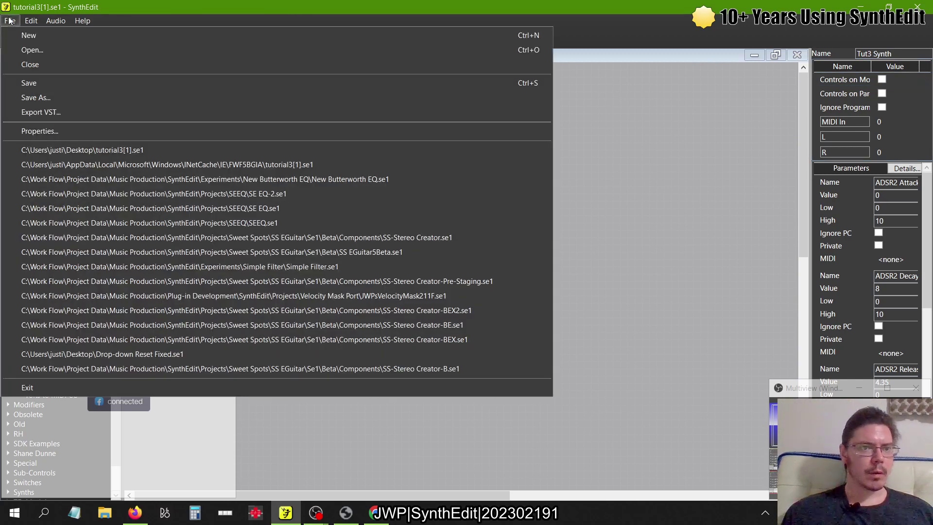
Step: Confirm the VST3 export settings, cancel at 'Save File First?', then open Tut3 Synth's container
left_click(30, 111)
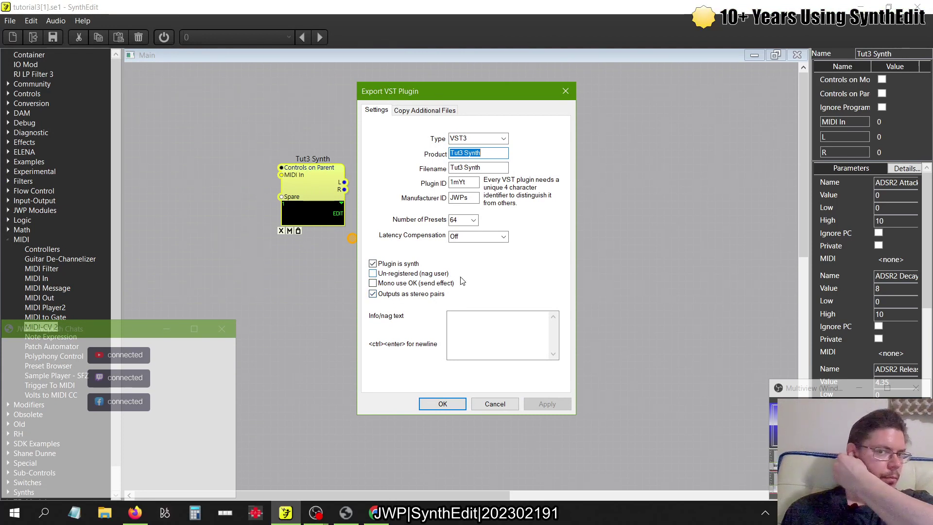
left_click(439, 404)
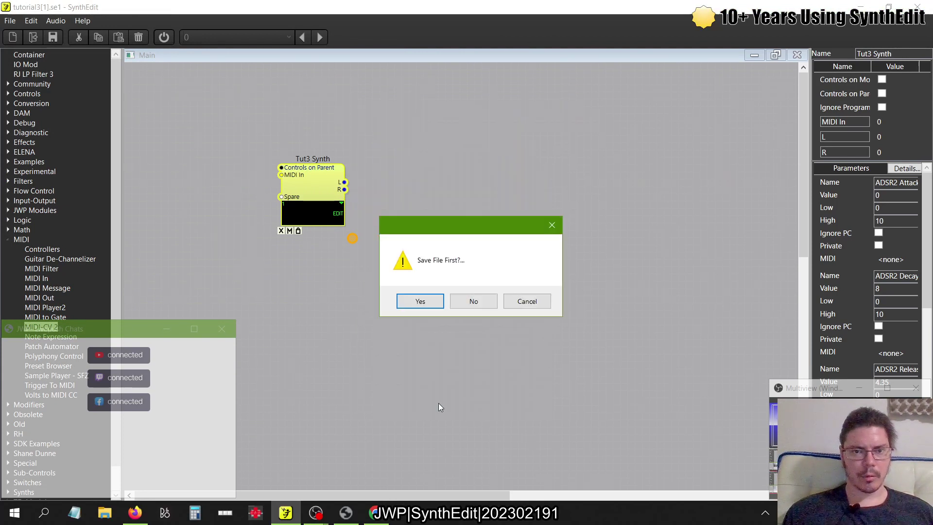
left_click(527, 301)
double_click(313, 174)
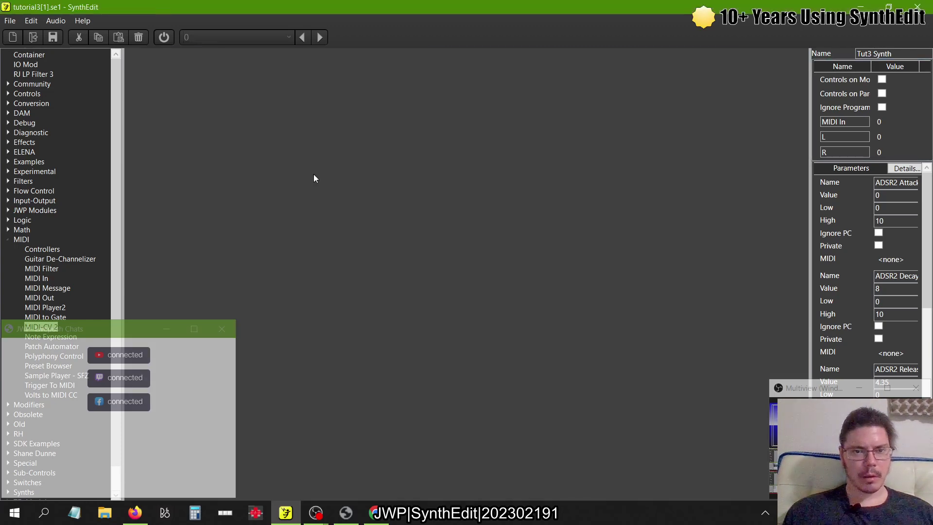
Step: Switch to the synth's panel view, turn audio on and play notes on its keyboard
right_click(304, 157)
left_click(345, 228)
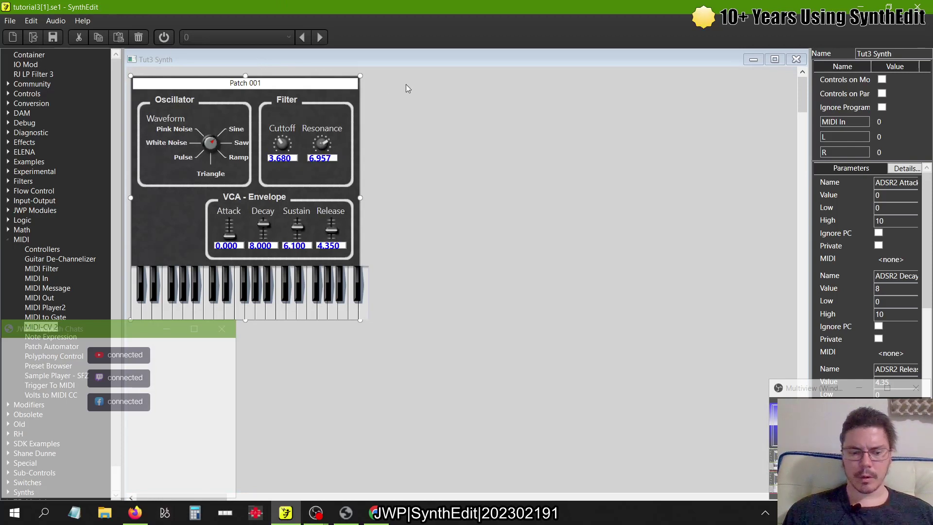
left_click(164, 38)
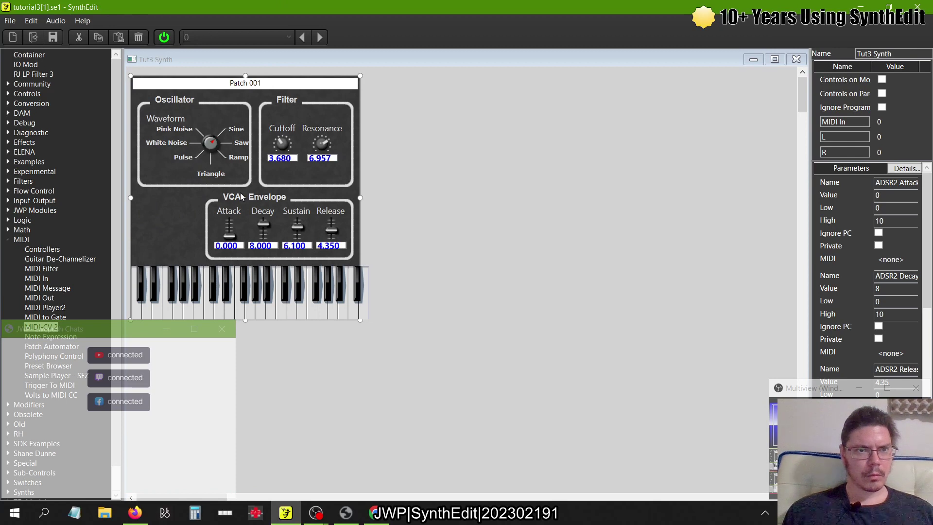
left_click(257, 308)
left_click(264, 305)
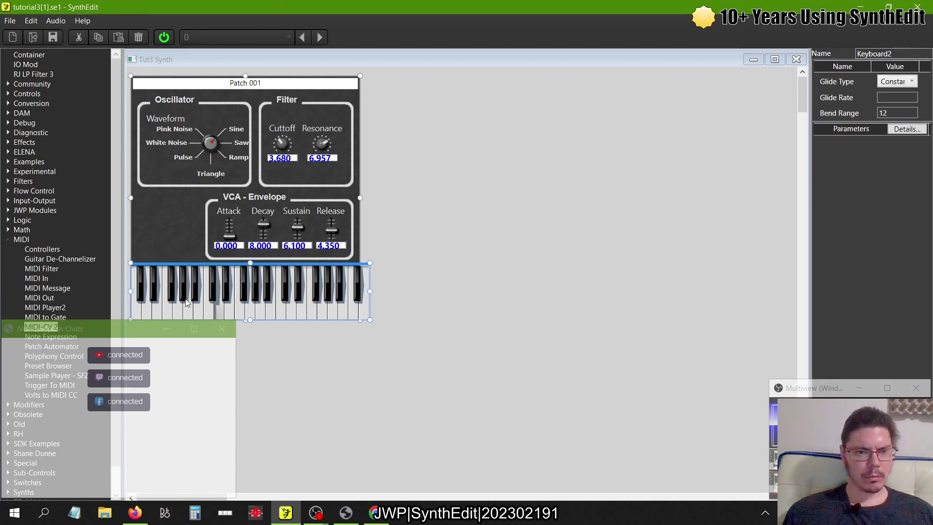
left_click(252, 304)
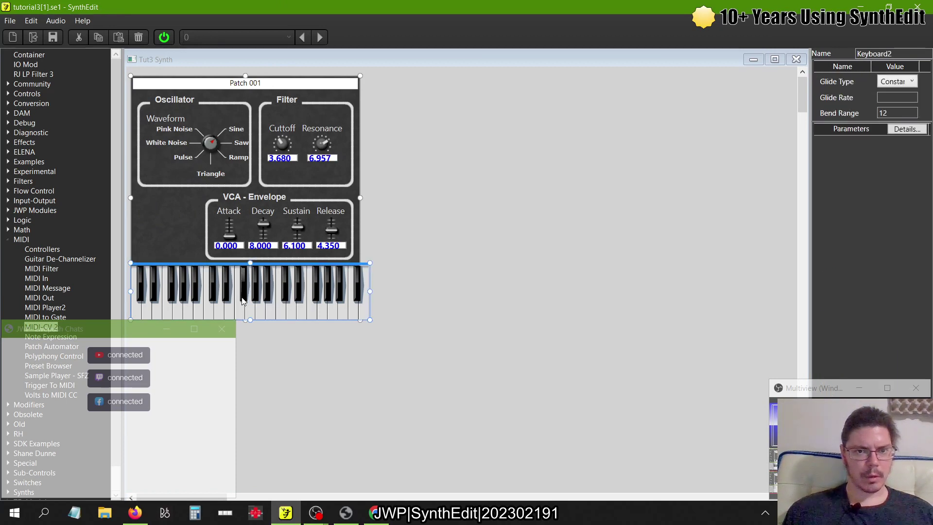
left_click(245, 297)
left_click(215, 291)
left_click(256, 289)
left_click(318, 288)
left_click(281, 292)
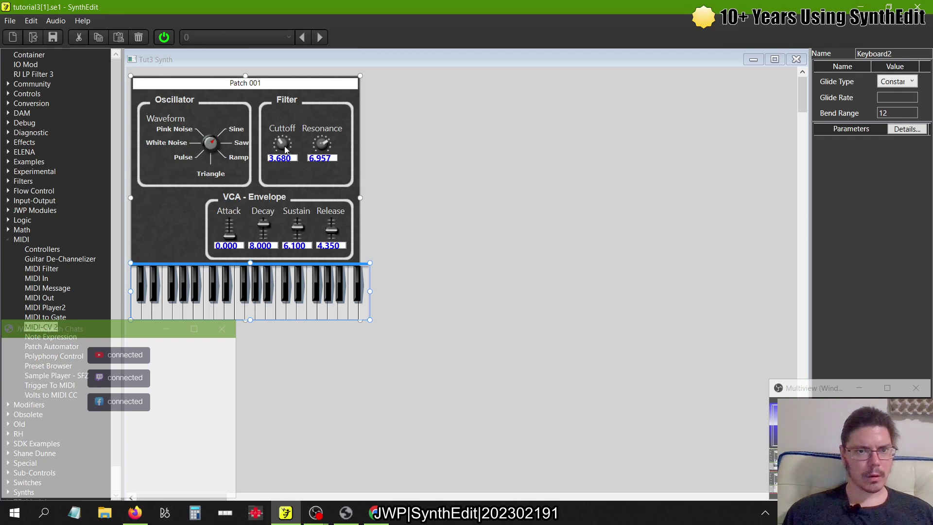
Step: Raise the filter Cutoff from 3.680 to 7.095 and play a note to hear it
left_click(279, 143)
left_click_drag(279, 143, 281, 118)
left_click(247, 304)
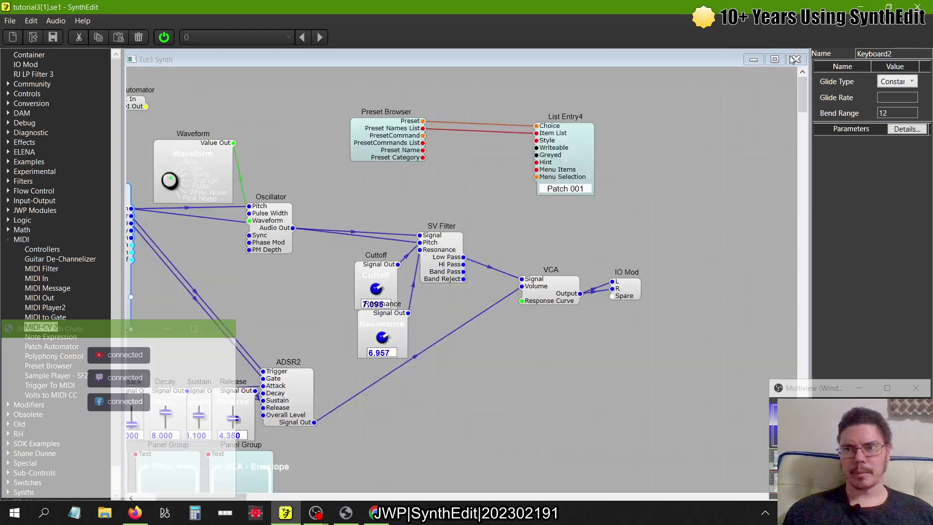
Step: On Main, wire a new MIDI In module's MIDI Data into the synth's MIDI In
left_click(796, 59)
left_click(796, 60)
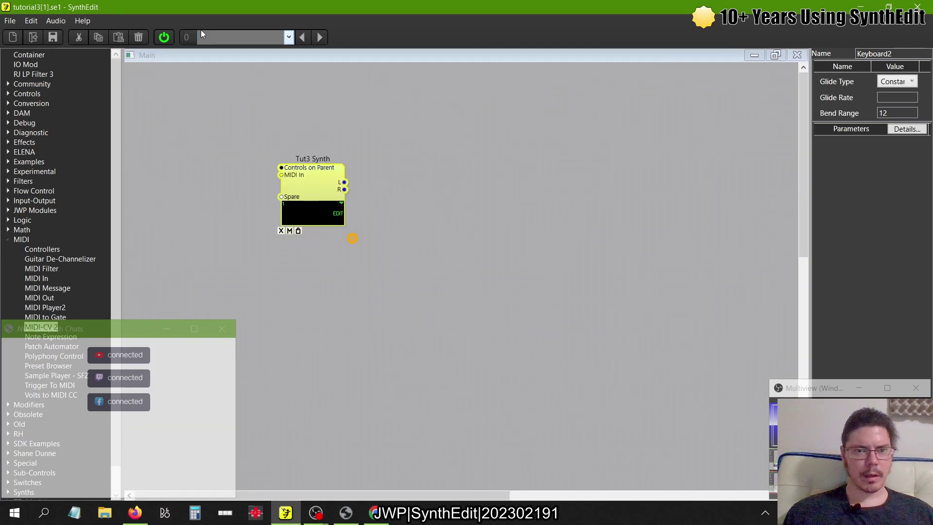
left_click_drag(37, 278, 173, 225)
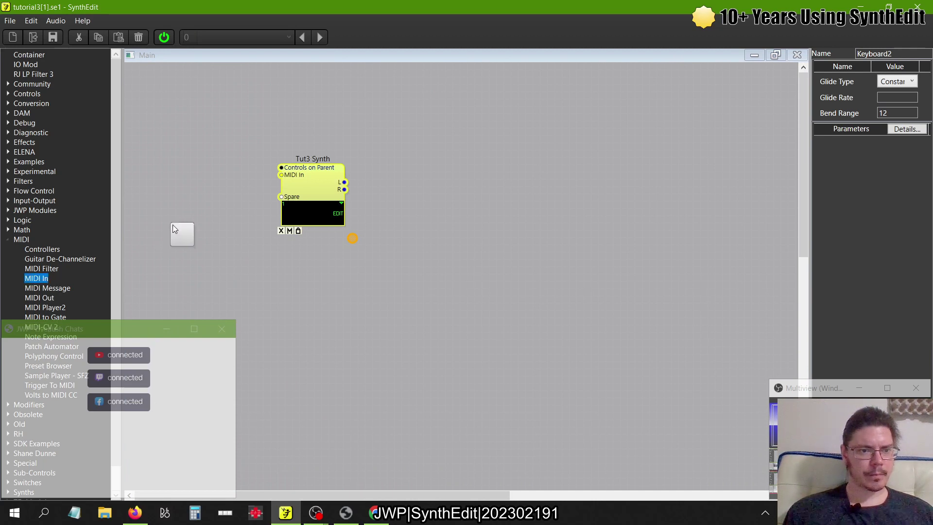
left_click_drag(202, 191, 200, 188)
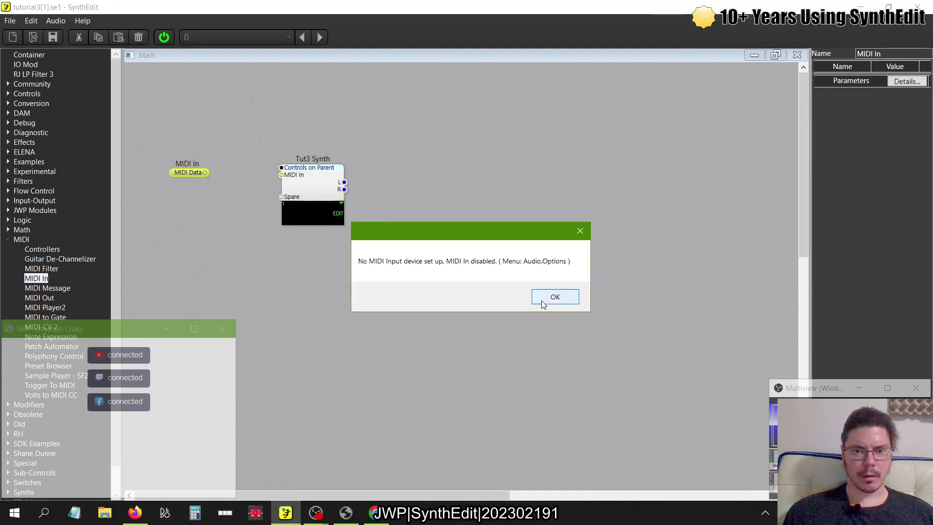
left_click(563, 297)
left_click(165, 34)
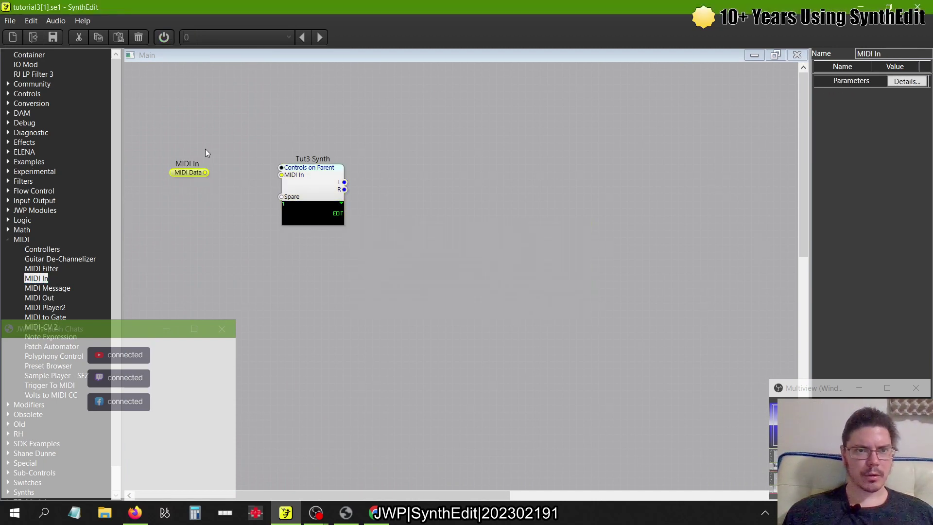
left_click_drag(205, 173, 281, 175)
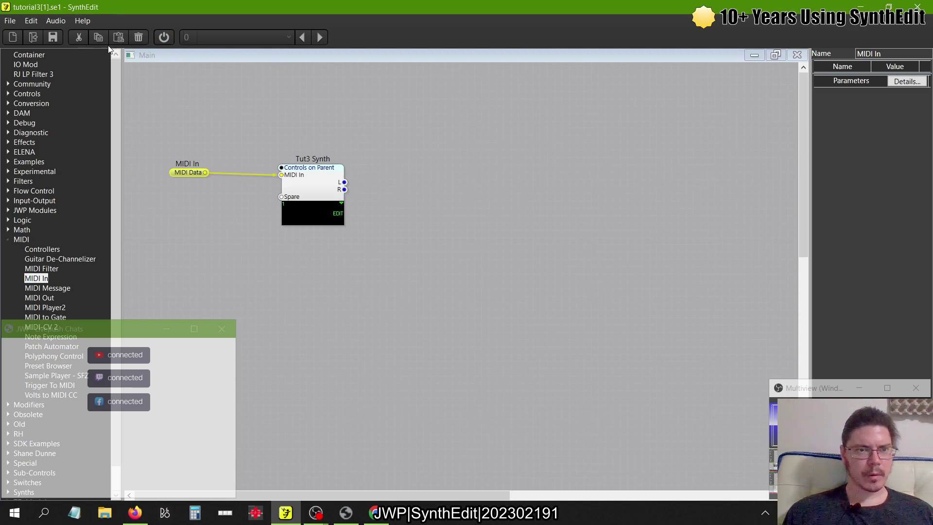
Step: Review the Audio & MIDI preferences (MIDI in: <none>) and close them unchanged
left_click(34, 22)
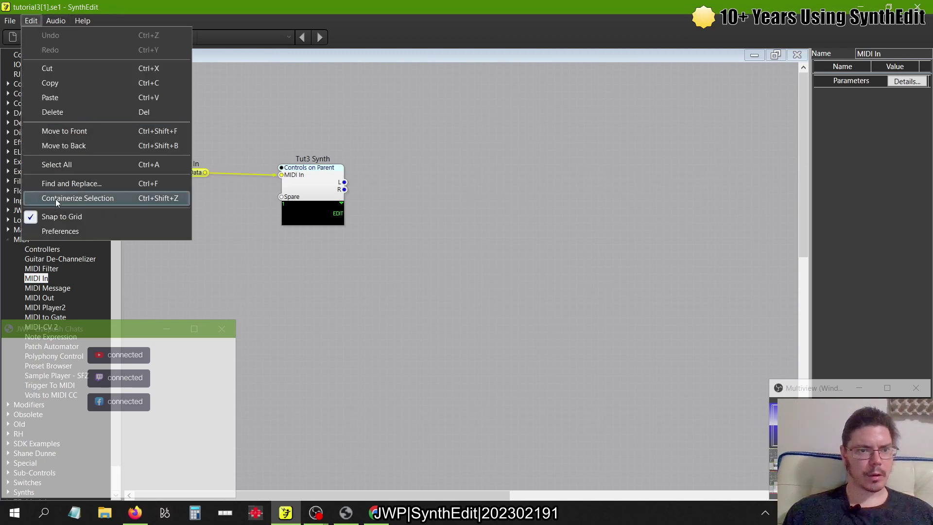
left_click(57, 231)
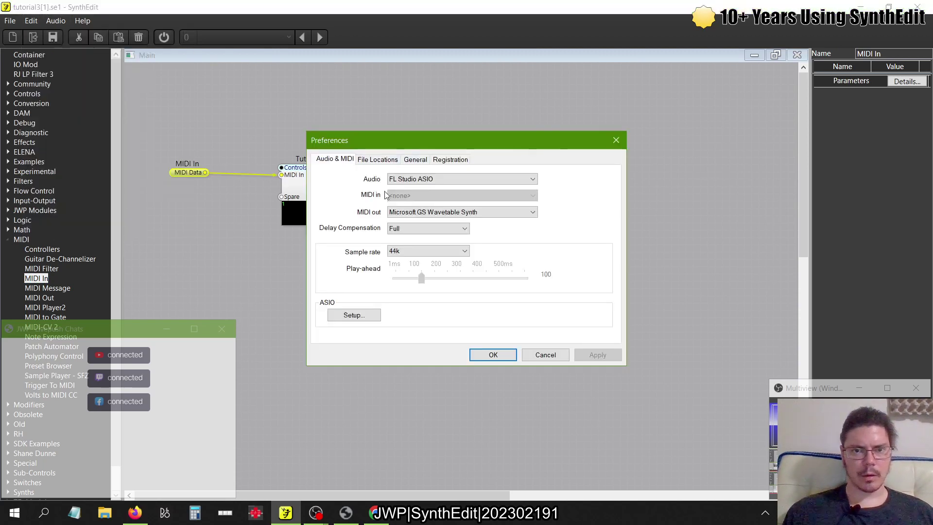
left_click(615, 140)
Step: Nudge Tut3 Synth and MIDI In slightly left and collapse the MIDI category
mouse_move(341, 190)
left_mouse_down()
mouse_move(320, 189)
mouse_move(334, 188)
left_mouse_up()
left_click_drag(187, 173, 185, 176)
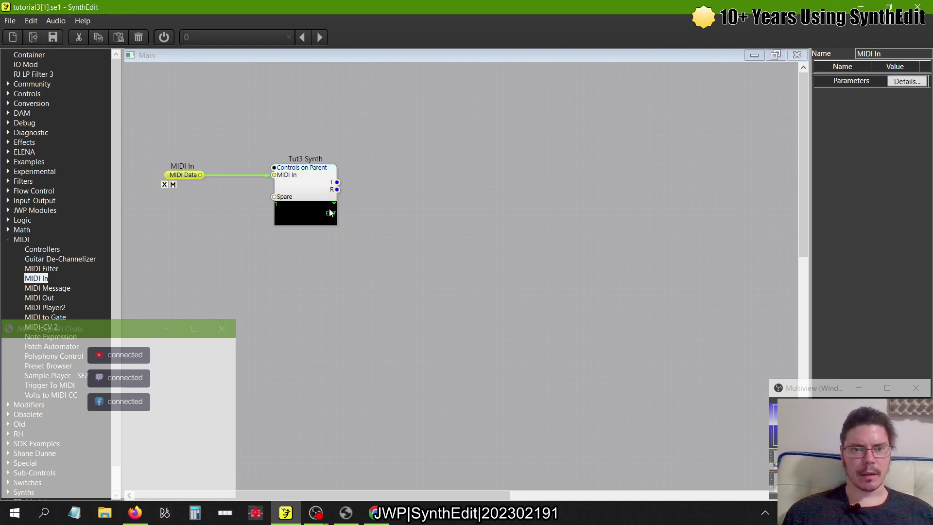
left_click(10, 239)
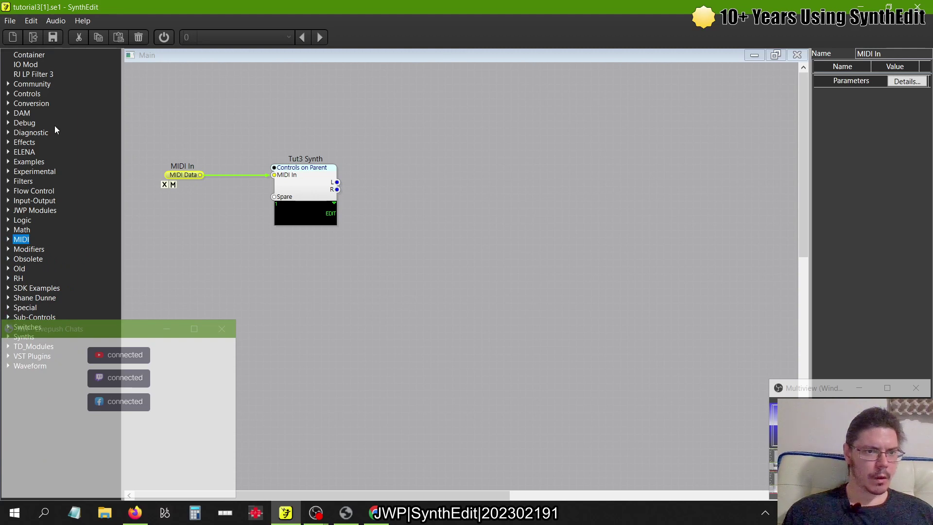
Step: Place Sound Out beside Tut3 Synth, wire L to input 1 and R to input 2, then open the synth
left_click(9, 200)
mouse_move(50, 223)
left_mouse_down()
mouse_move(488, 239)
mouse_move(401, 162)
left_mouse_up()
left_click_drag(337, 182, 404, 166)
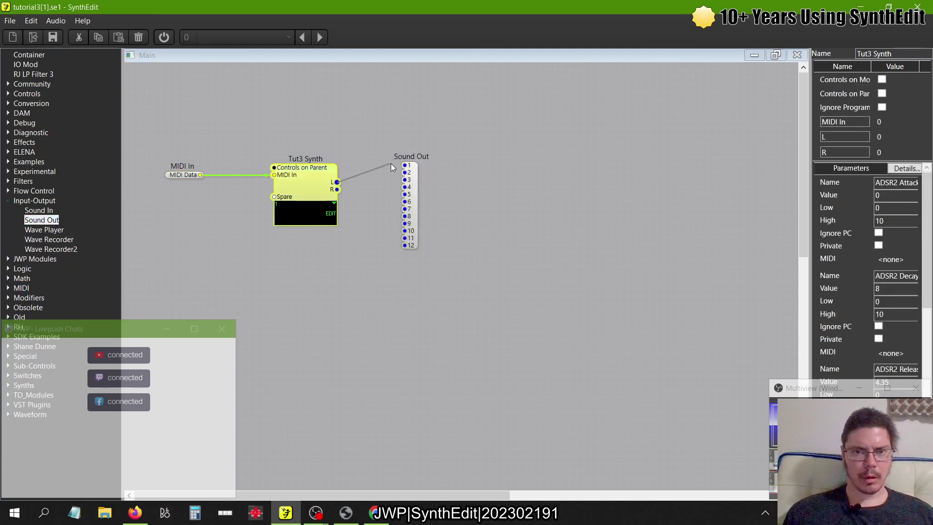
left_click(374, 172)
left_click_drag(336, 189, 404, 172)
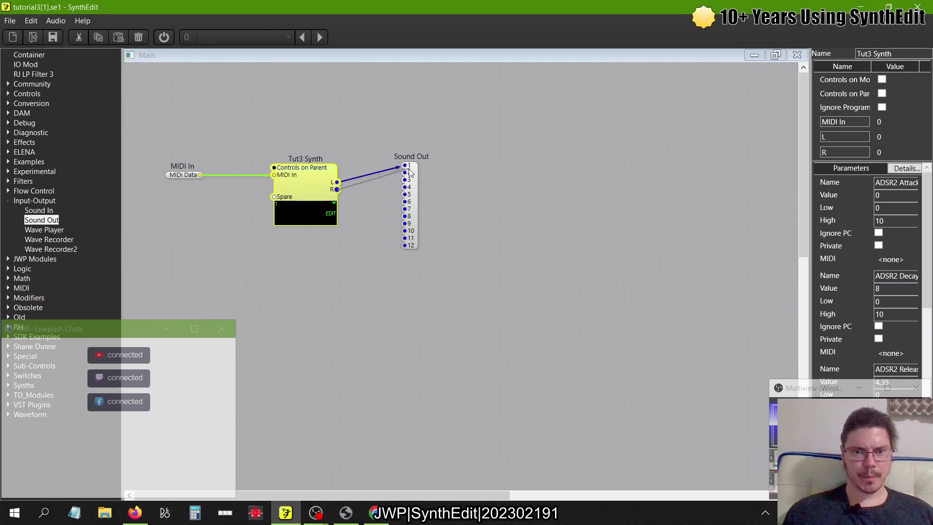
double_click(293, 182)
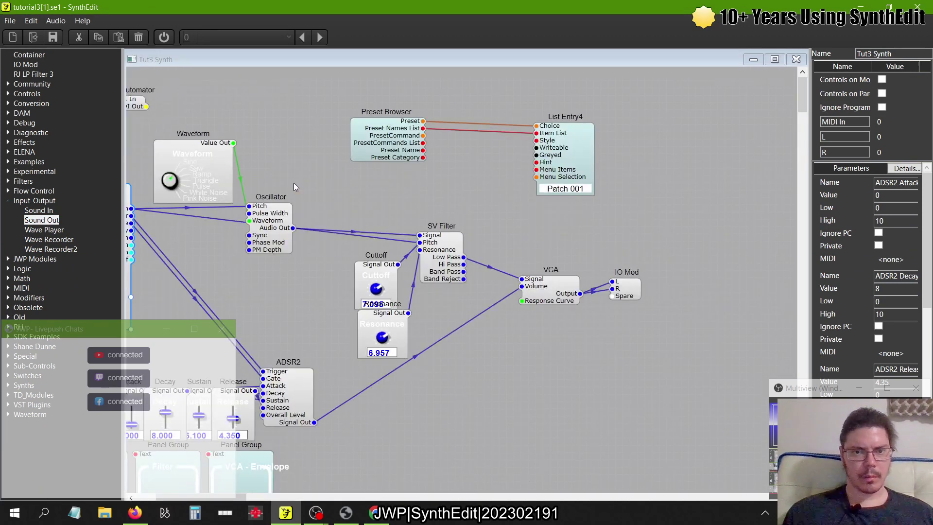
Step: Switch Tut3 Synth to its front panel view, turn the audio engine on, and play a note
right_click(298, 156)
left_click(326, 230)
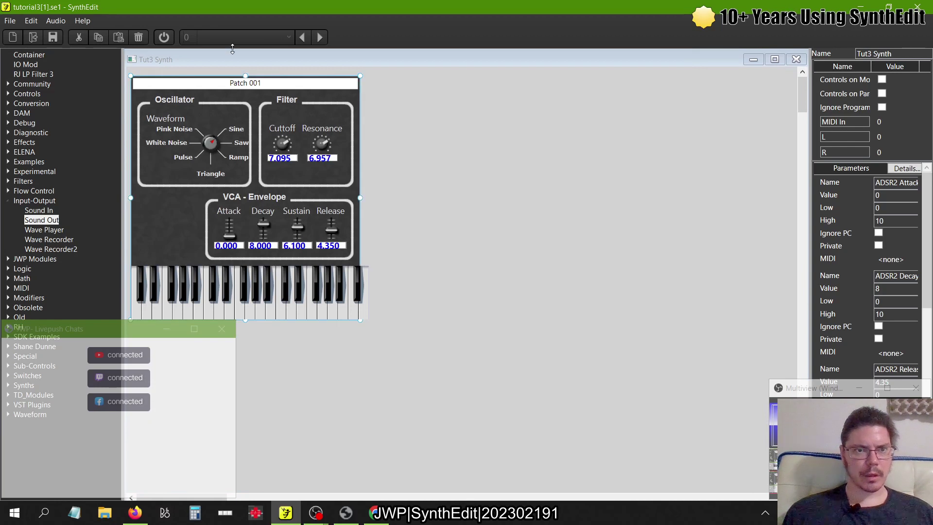
left_click(165, 38)
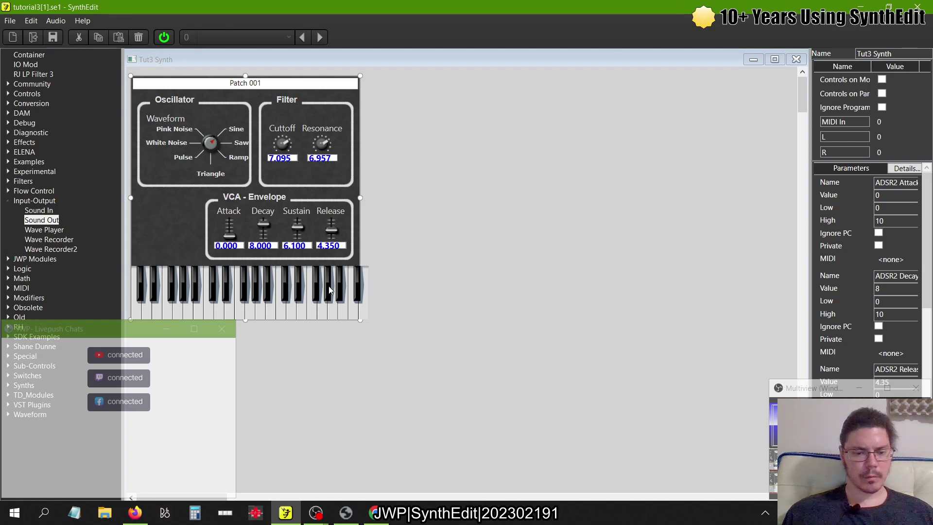
left_click(303, 313)
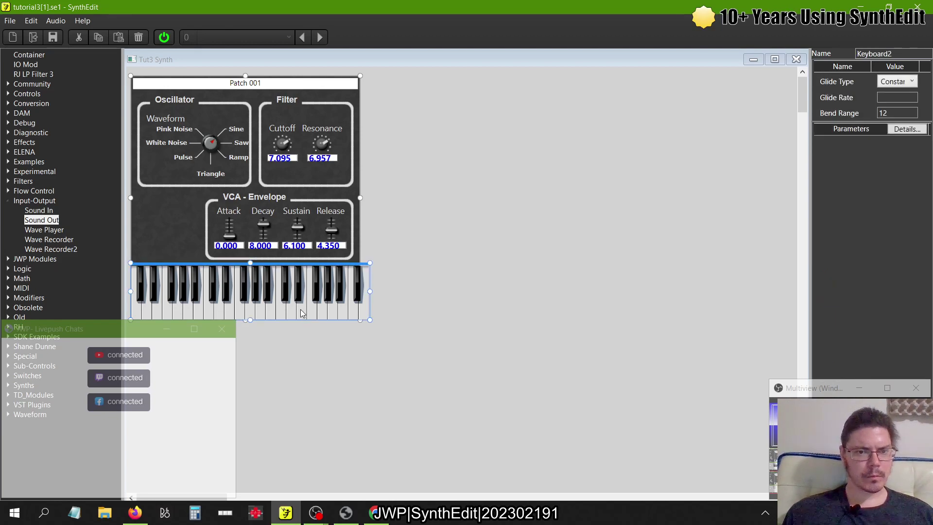
Step: Route Windows audio playback to the headphones and play a couple of notes on the panel keyboard
key("alt+Tab")
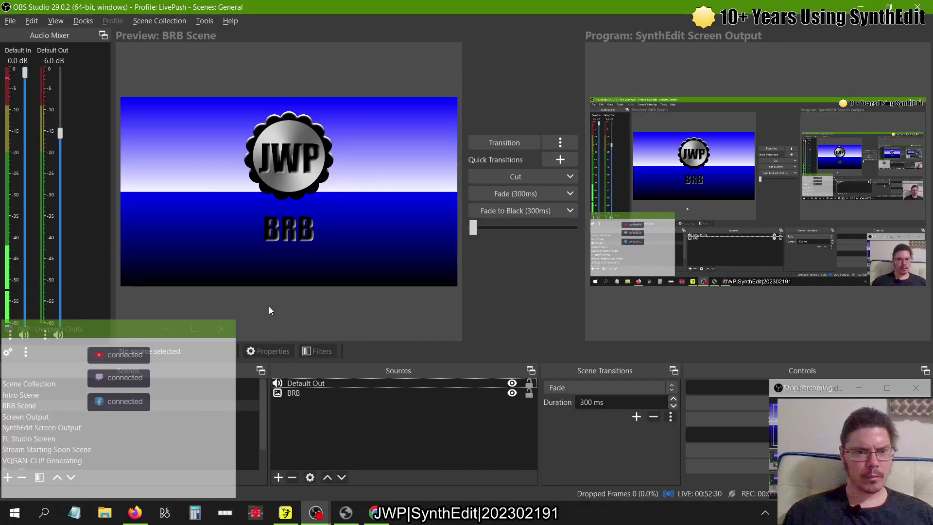
key("alt+Tab")
key("alt+Tab")
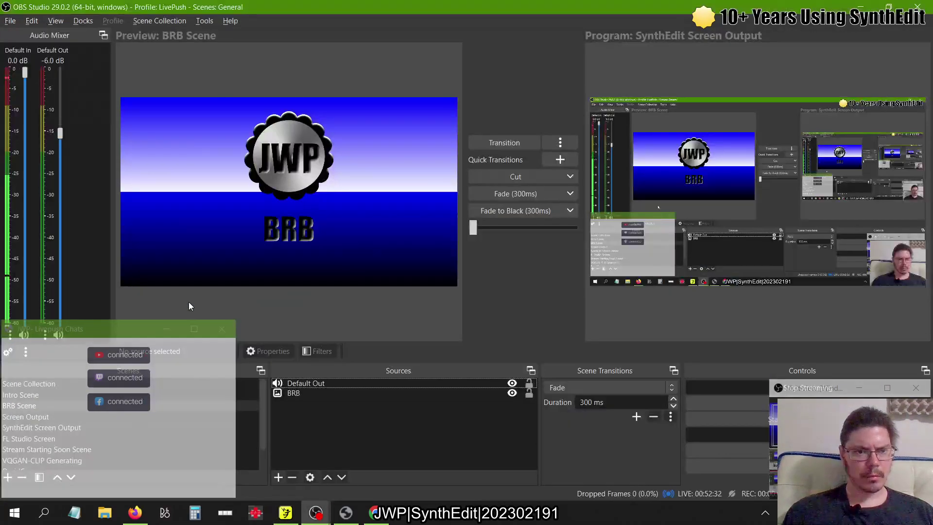
key("alt+Tab")
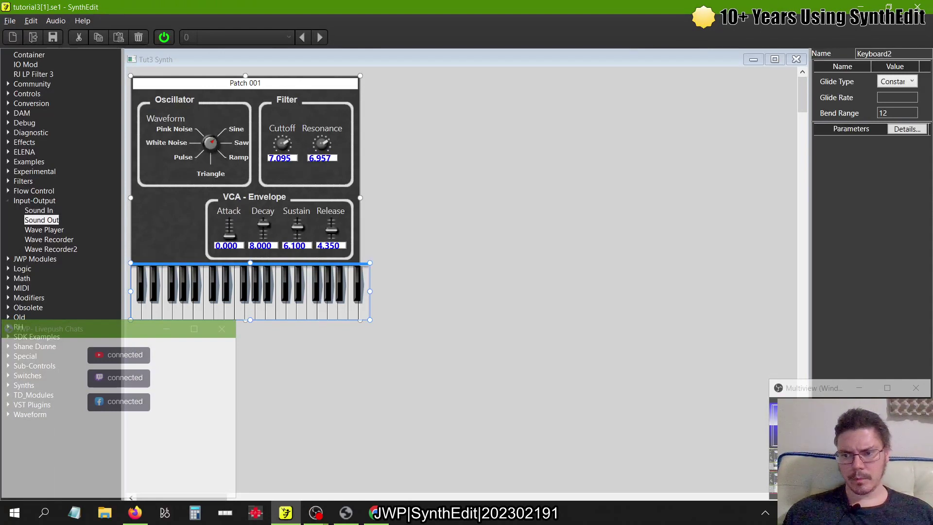
left_click(848, 513)
left_click(758, 450)
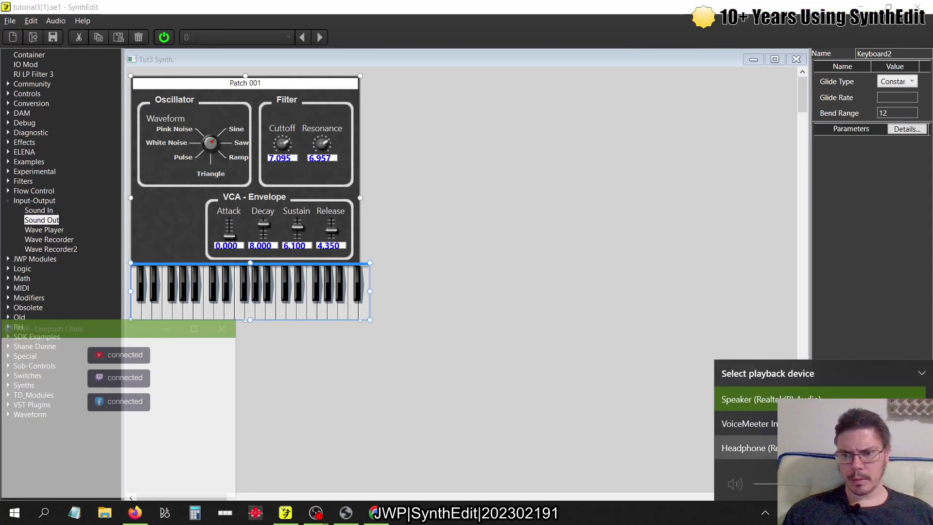
left_click(743, 447)
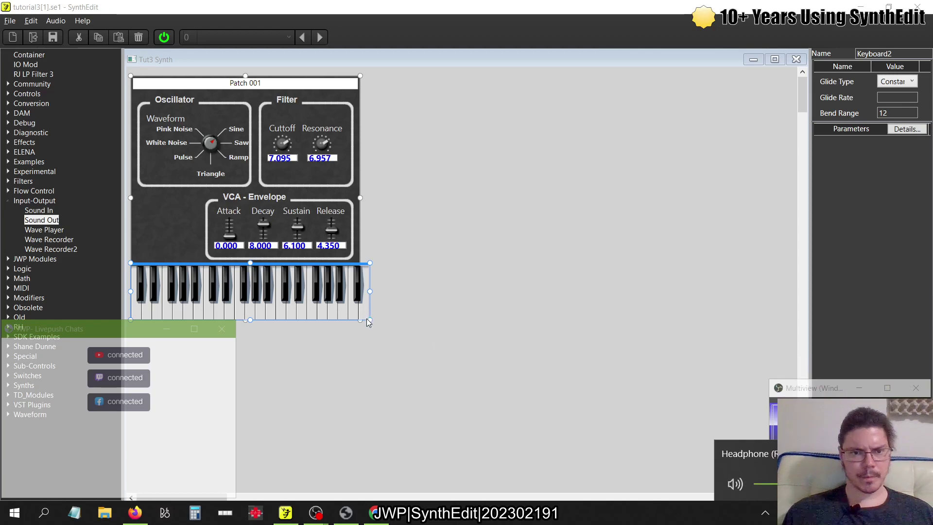
left_click(281, 301)
left_click(242, 284)
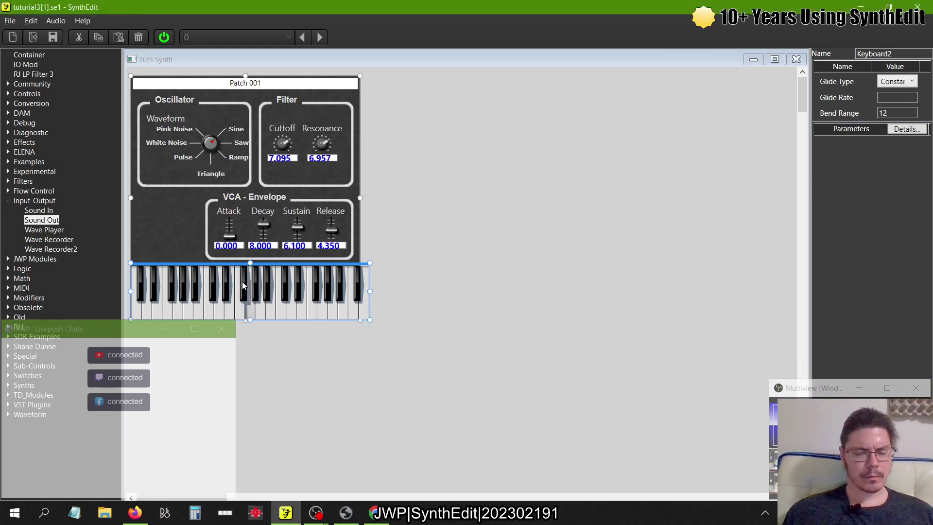
key("alt+Tab")
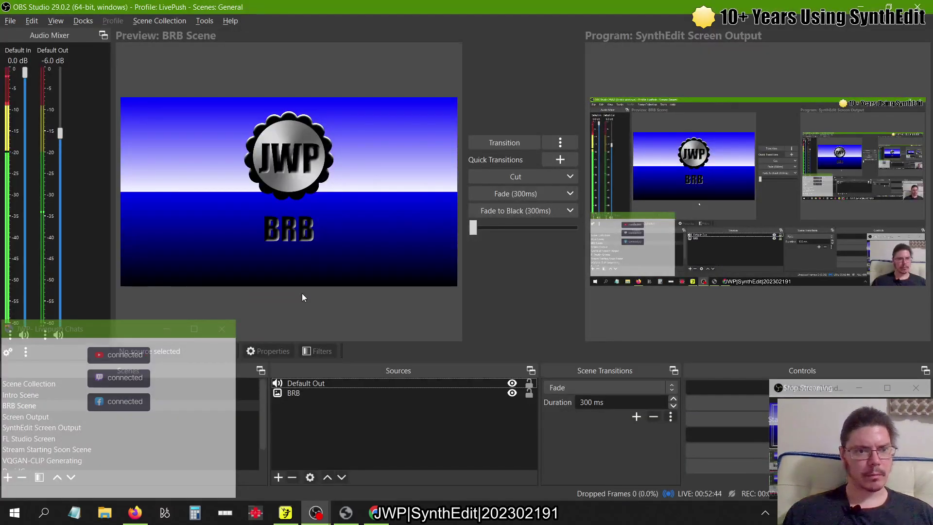
key("alt+Tab")
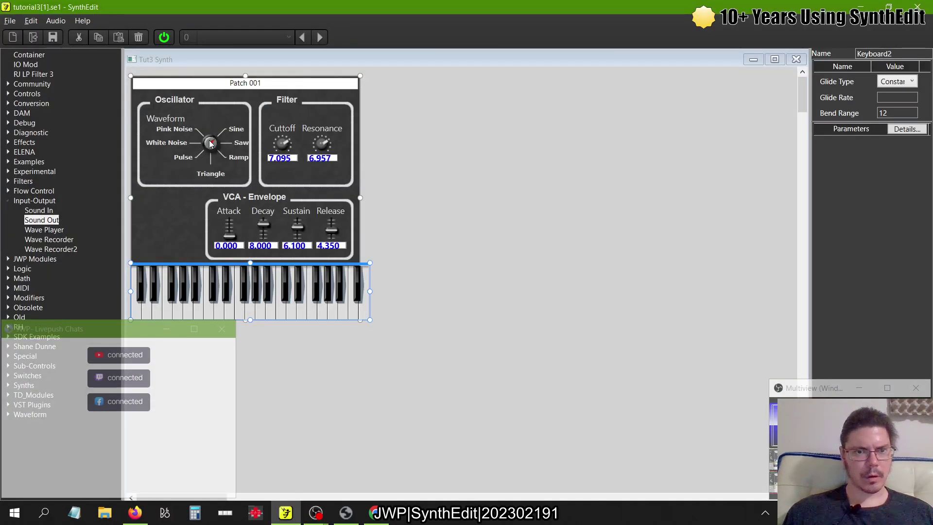
Step: Switch playback output to the speakers and play several notes on the panel keyboard
left_click(211, 143)
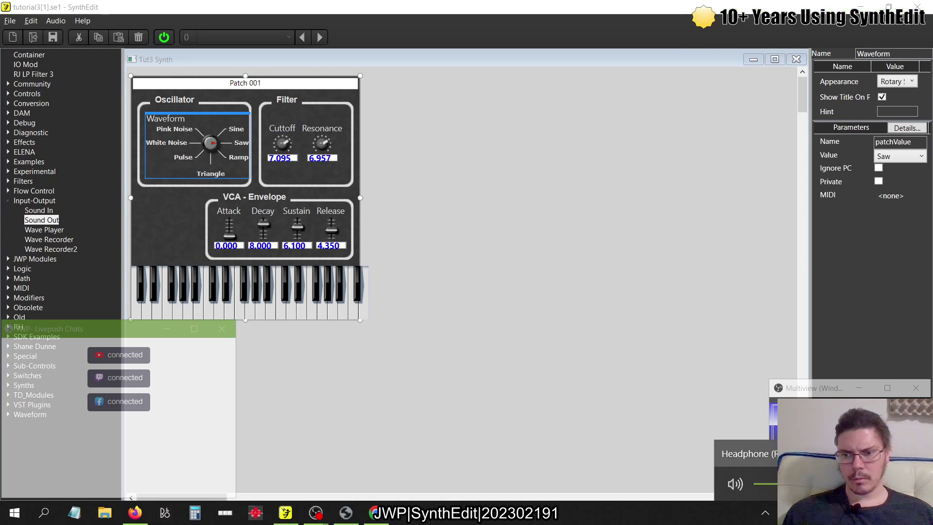
left_click(801, 399)
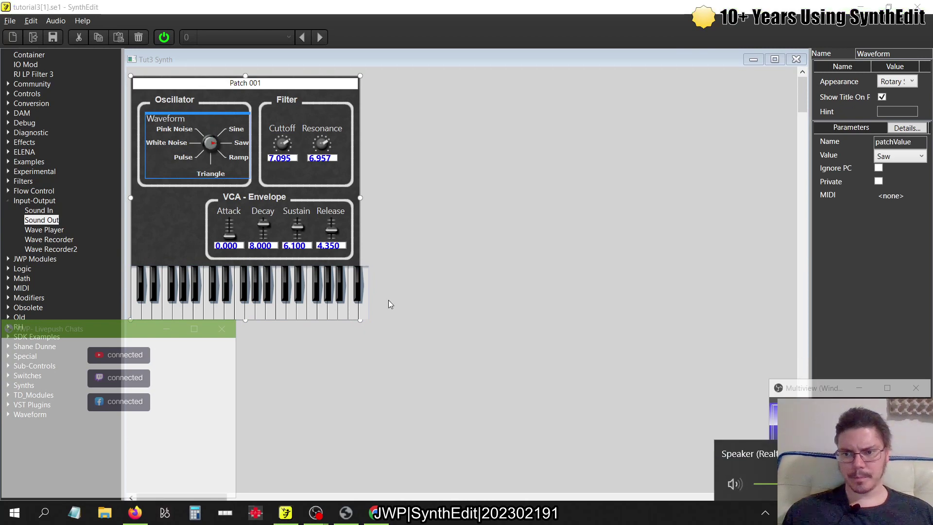
left_click(300, 305)
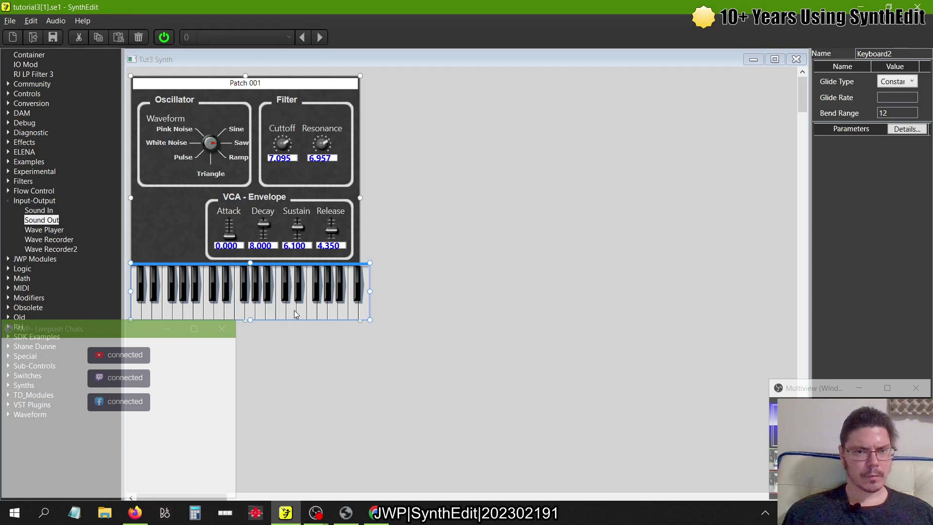
left_click(280, 291)
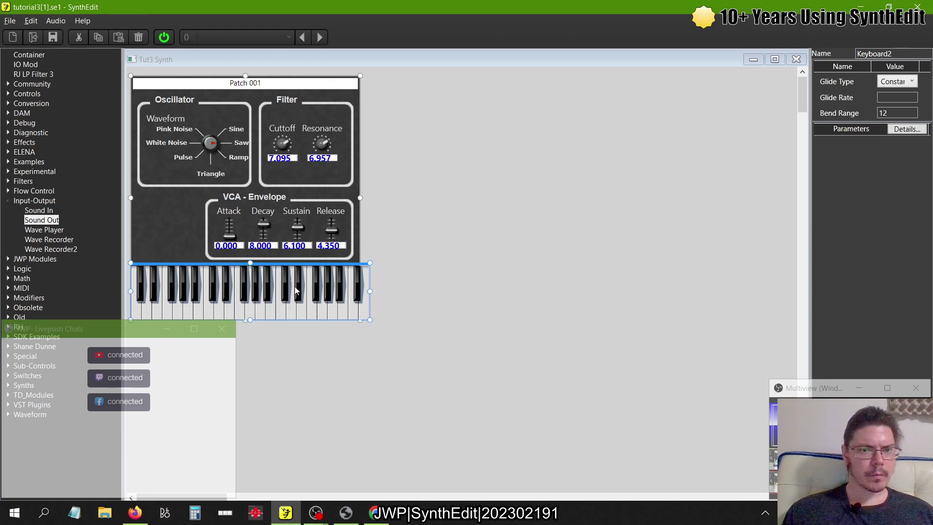
left_click(287, 291)
left_click(268, 307)
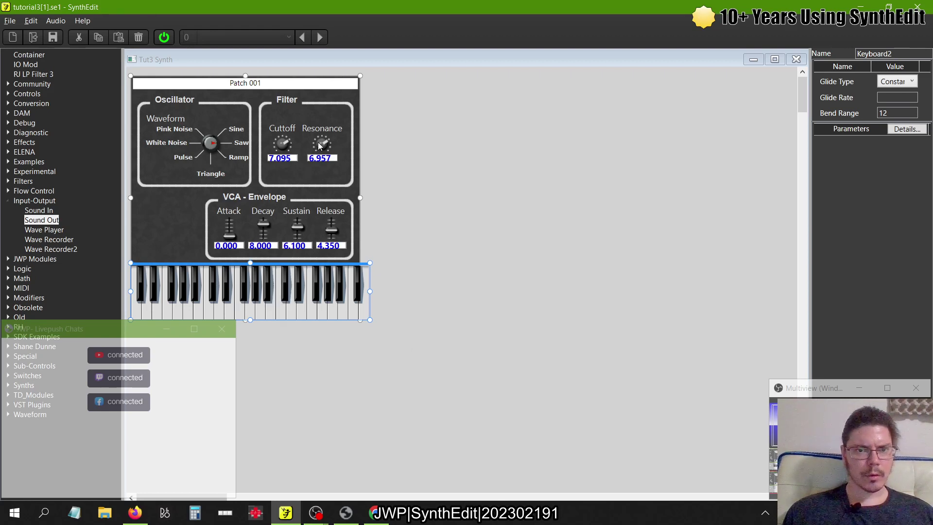
Step: Turn Resonance up to 10.000, adjust the filter Cutoff, and play notes to hear the effect
left_click_drag(321, 144, 320, 116)
left_click(265, 303)
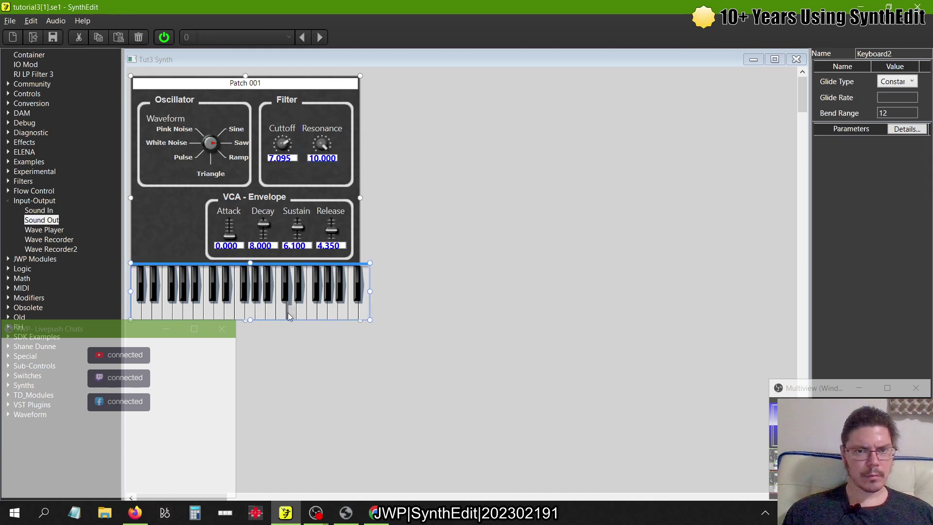
left_click_drag(288, 152, 272, 310)
left_click(264, 308)
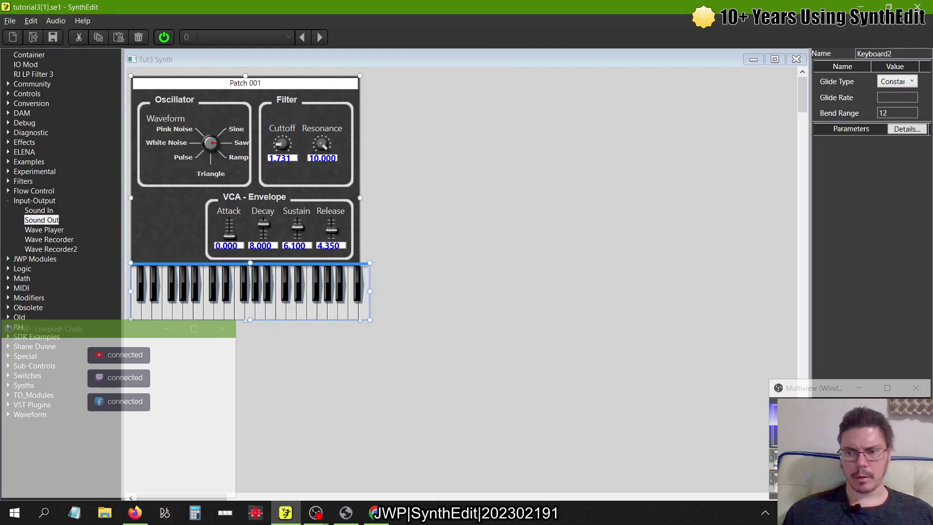
Step: Select the speakers as the Windows playback device and play a test note
left_click(820, 512)
left_click(743, 448)
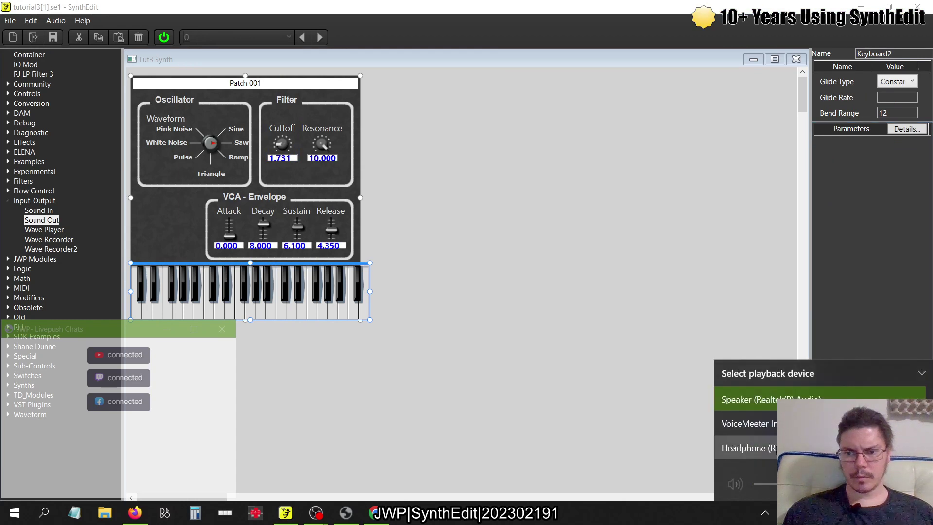
left_click(310, 303)
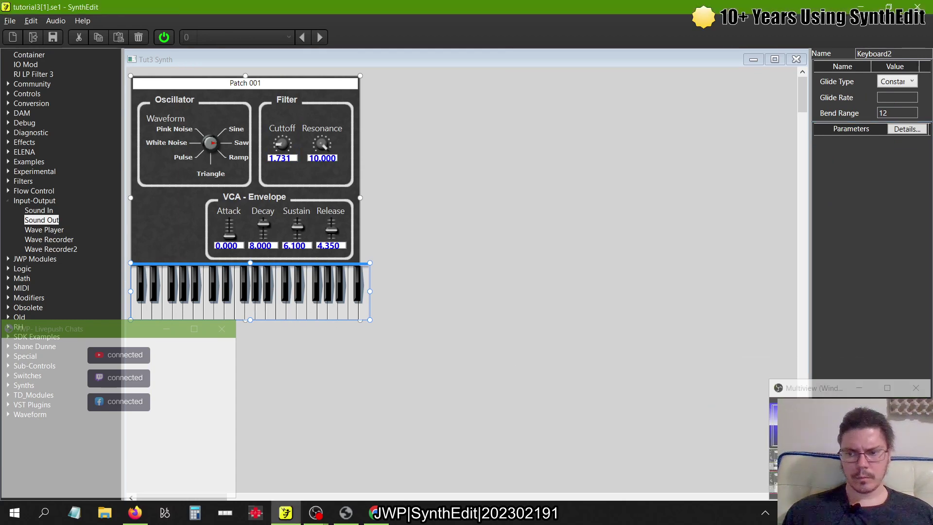
left_click(820, 512)
left_click(743, 447)
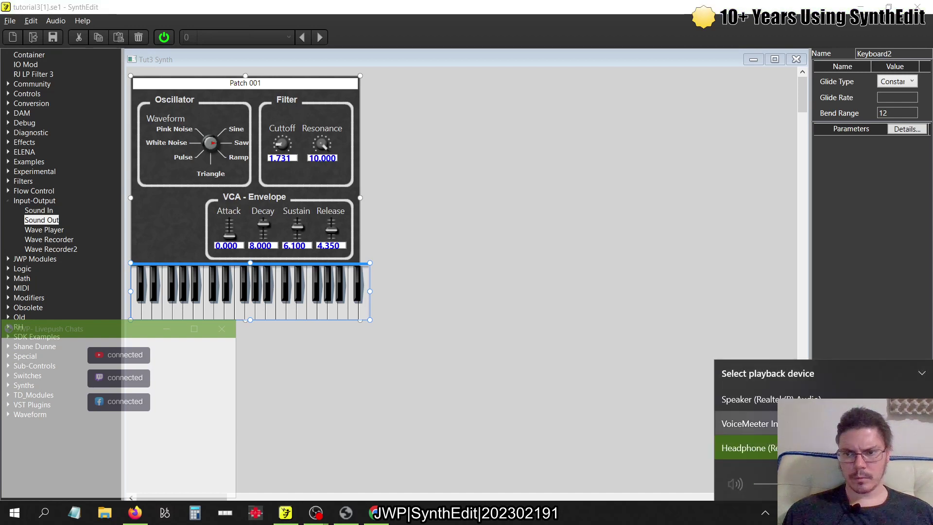
left_click(797, 402)
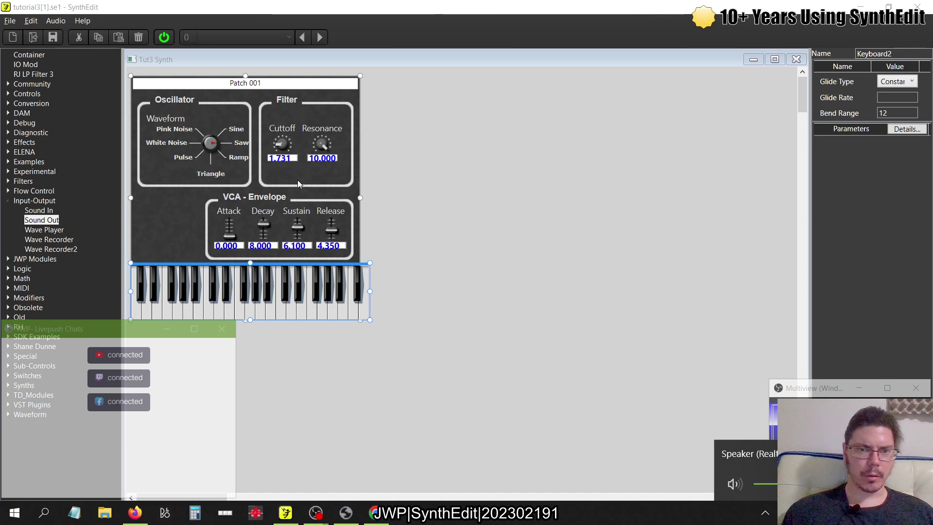
left_click(271, 311)
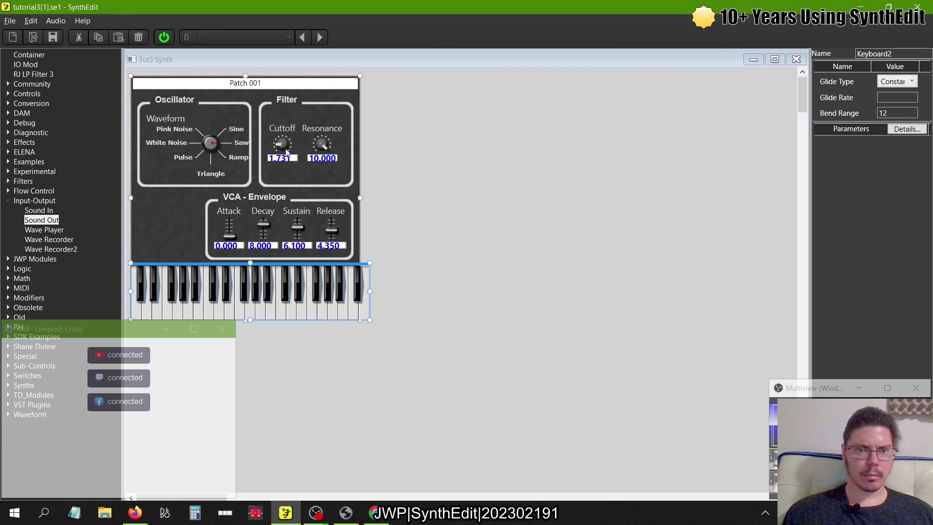
Step: Set Cutoff to 3.037 and Resonance to 1.920, play notes, then close the panel view
left_click_drag(280, 147, 281, 136)
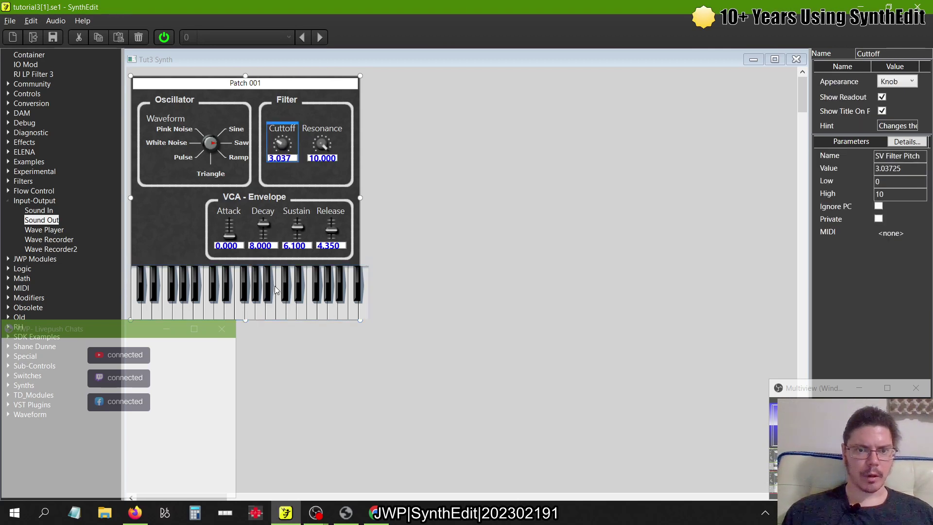
left_click(273, 308)
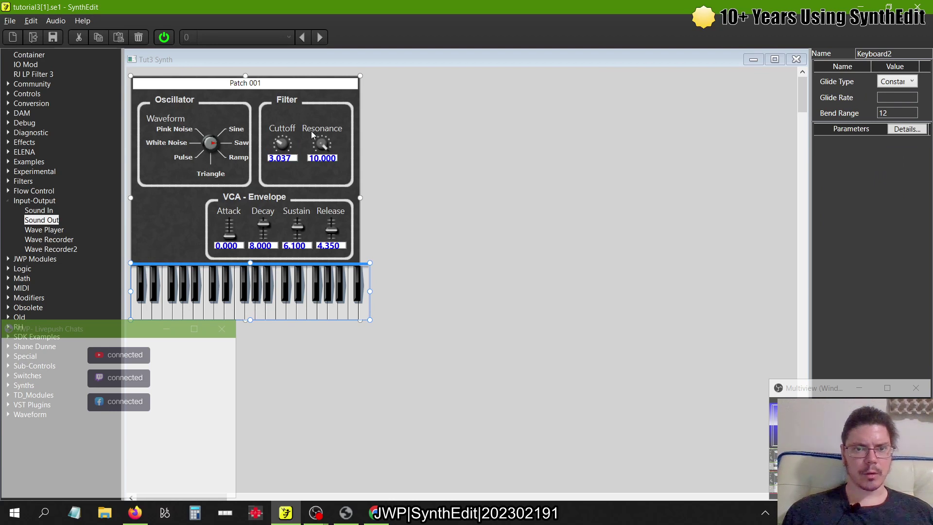
left_click_drag(321, 143, 326, 209)
left_click(291, 313)
left_click(273, 317)
left_click(277, 314)
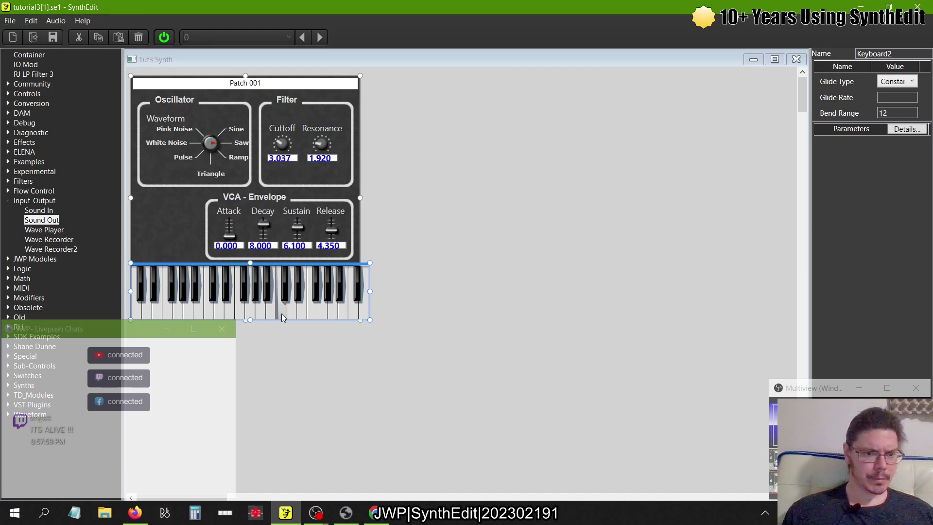
left_click(291, 313)
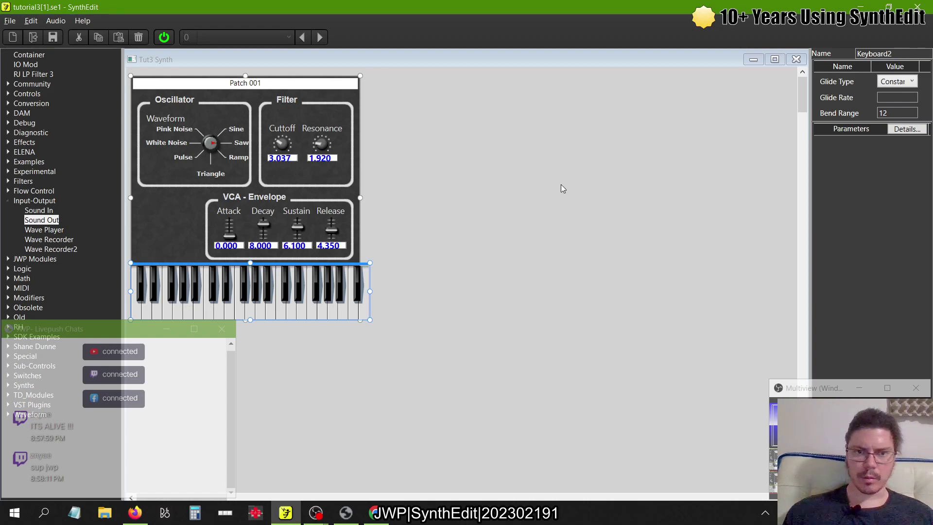
left_click(797, 60)
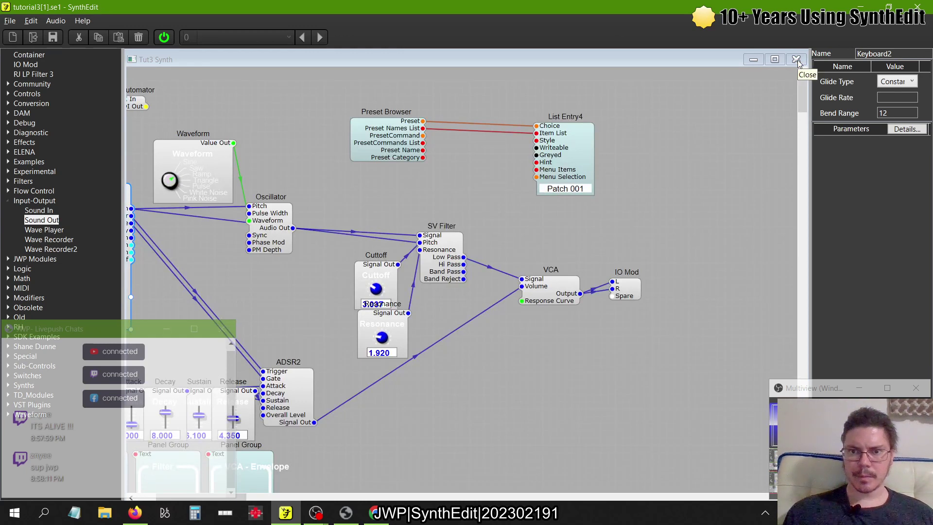
Step: Close the Tut3 Synth structure view, switch the audio engine off, and save the project via File > Save
left_click(796, 60)
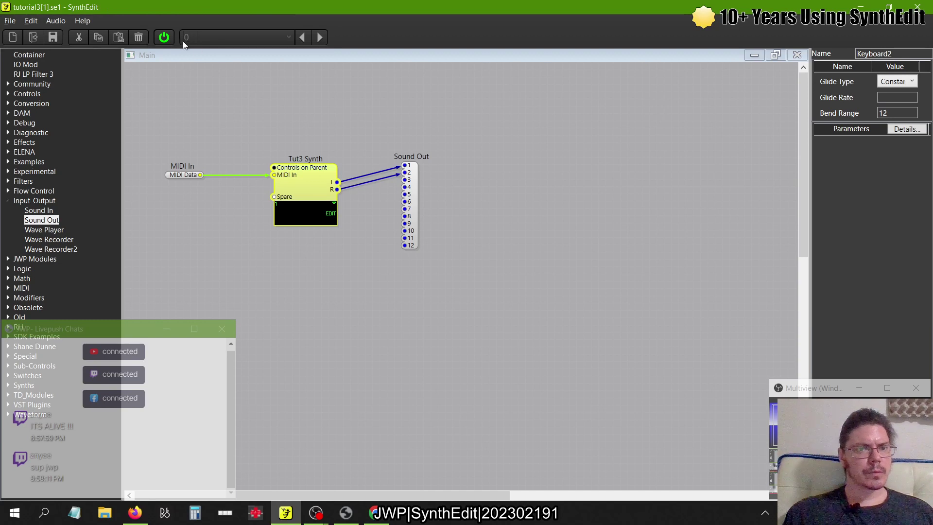
left_click(164, 37)
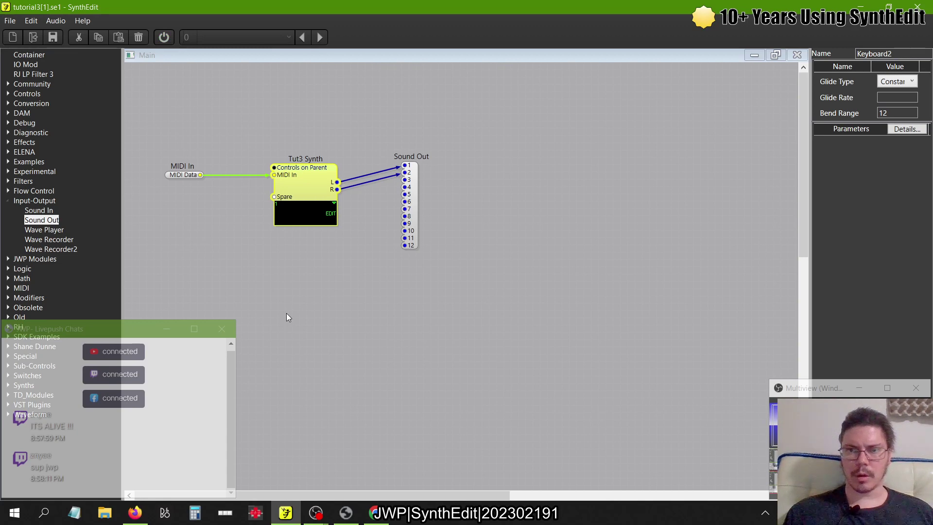
left_click(11, 20)
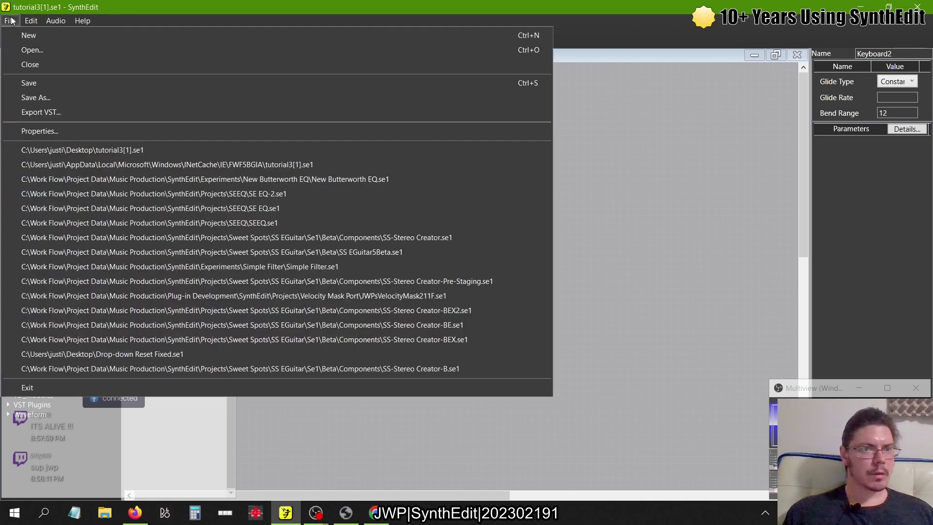
left_click(42, 83)
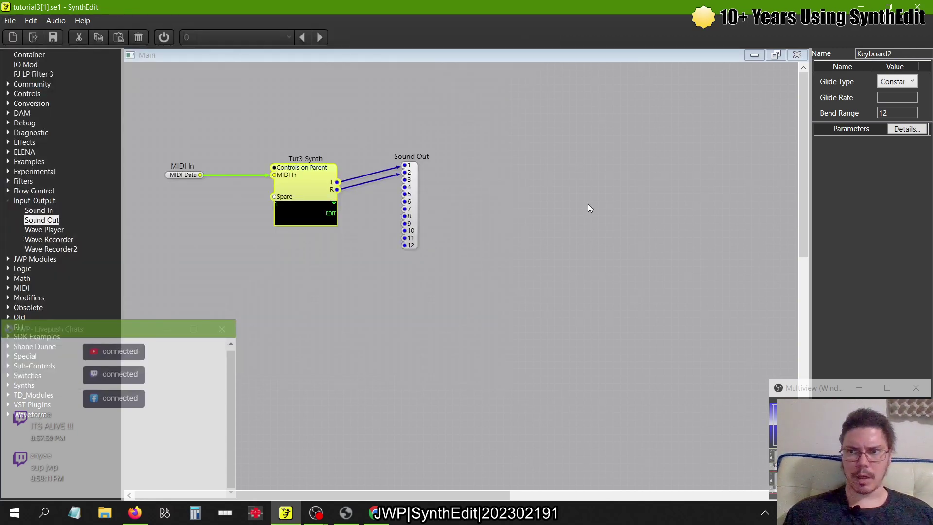